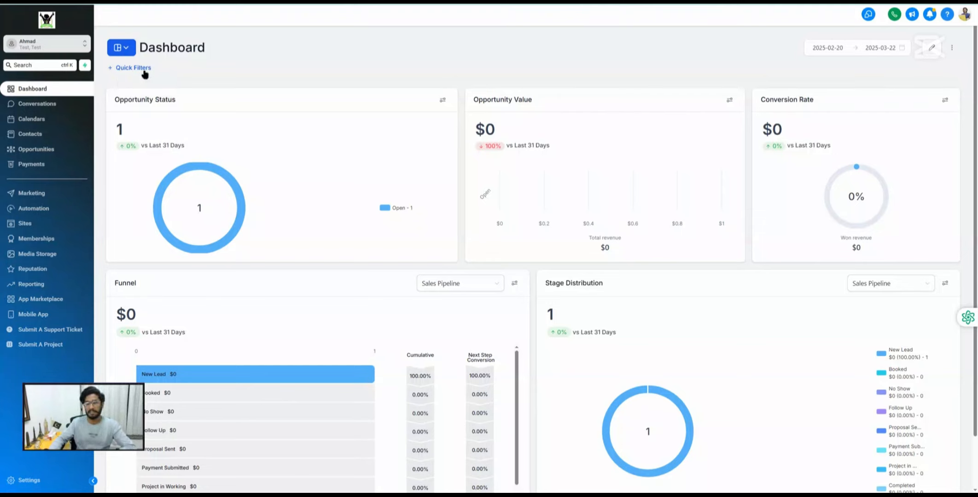
Try to add a new dashboard, and dismiss the Truly Unlimited upgrade offer.
click(128, 50)
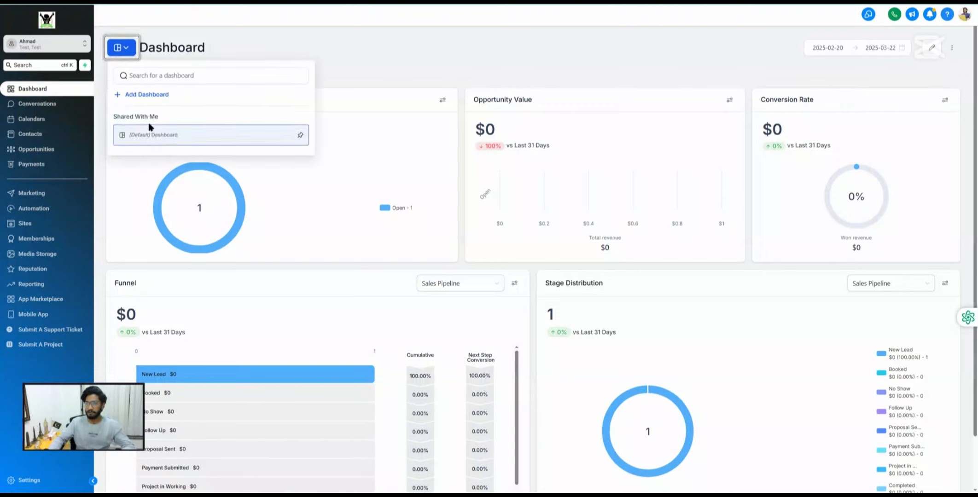
click(148, 98)
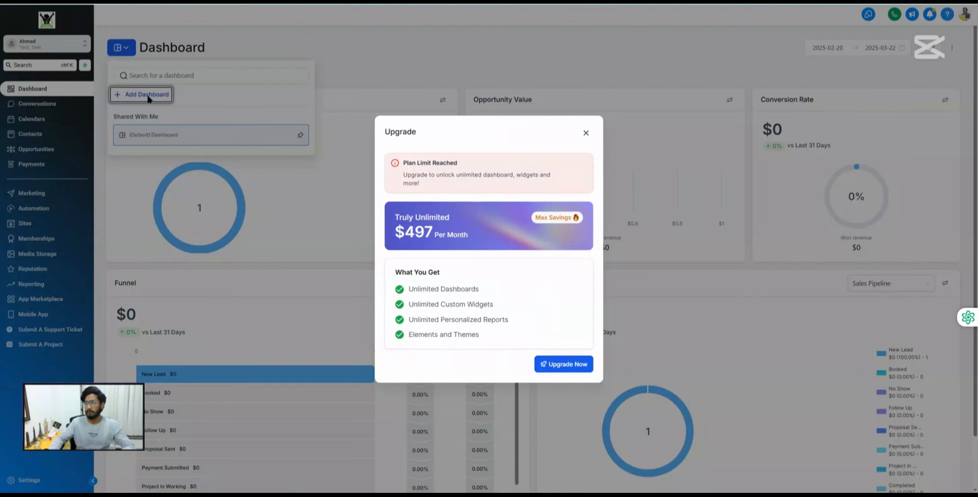
drag(433, 234, 395, 234)
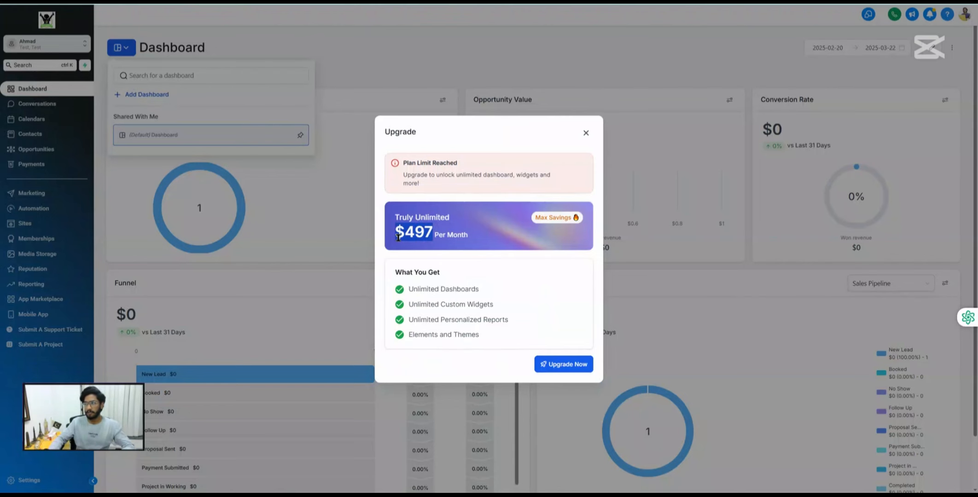
click(583, 133)
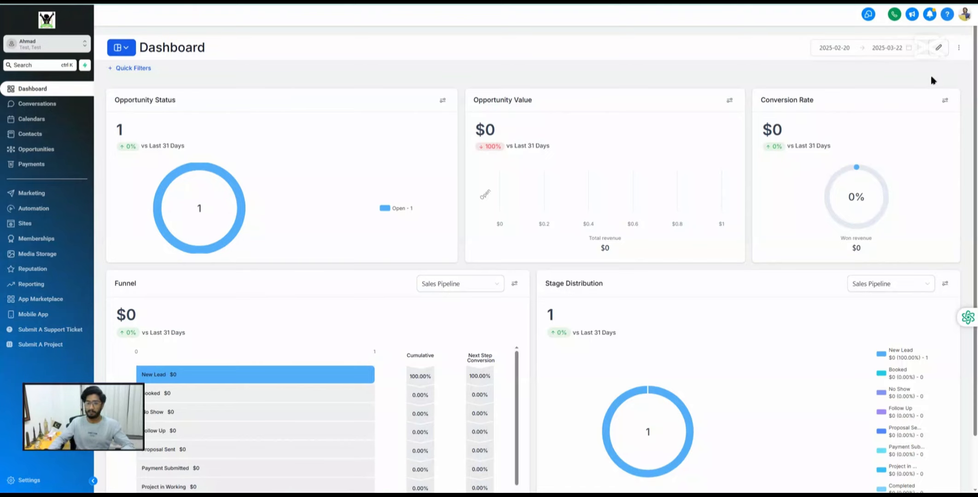
Try to clone the current dashboard, and close the upgrade dialog.
click(958, 54)
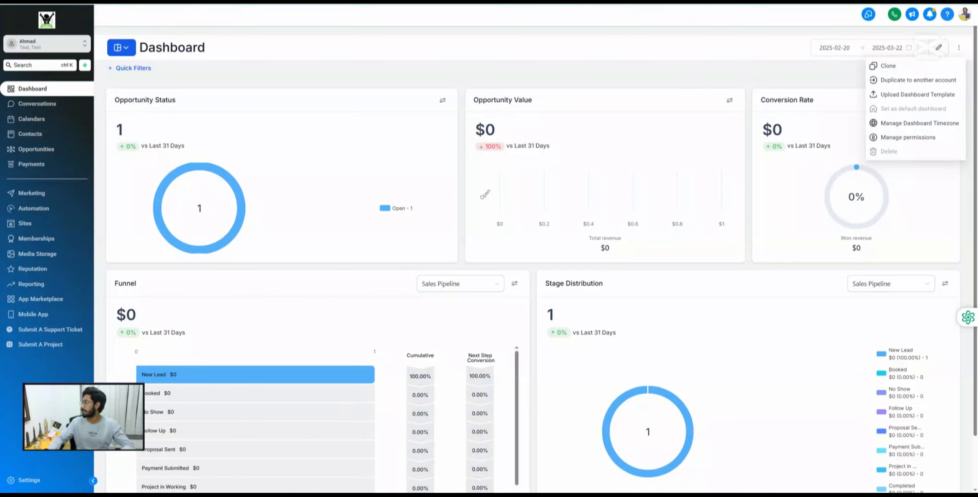
click(887, 66)
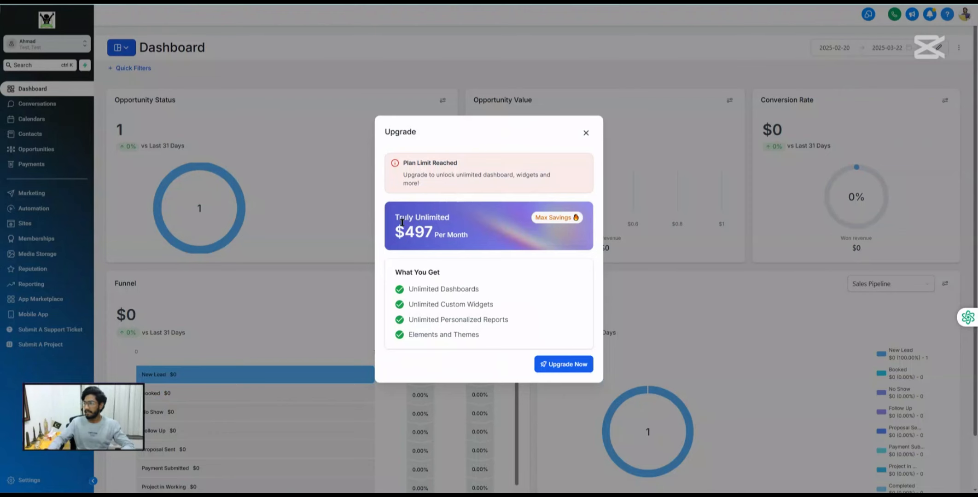
click(586, 133)
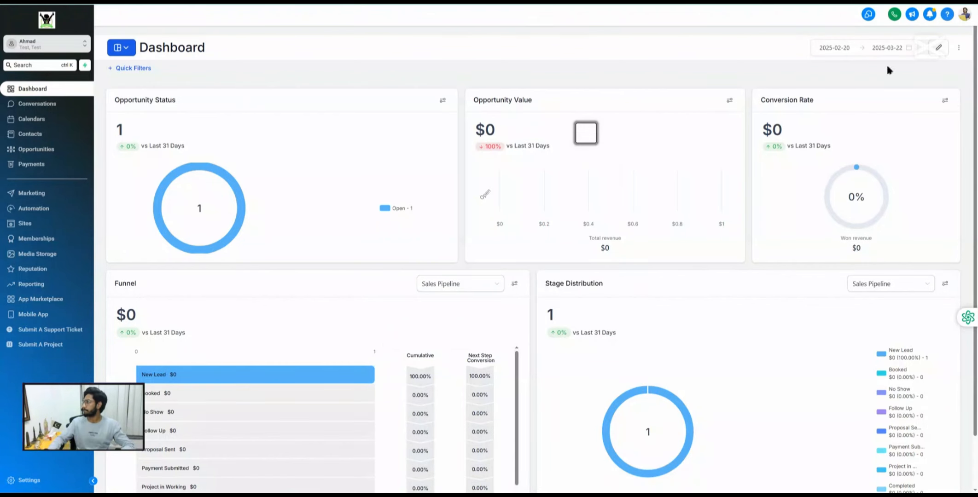
Examine the available dashboards and the dashboard timezone setting, leaving the timezone dialog without saving.
click(958, 47)
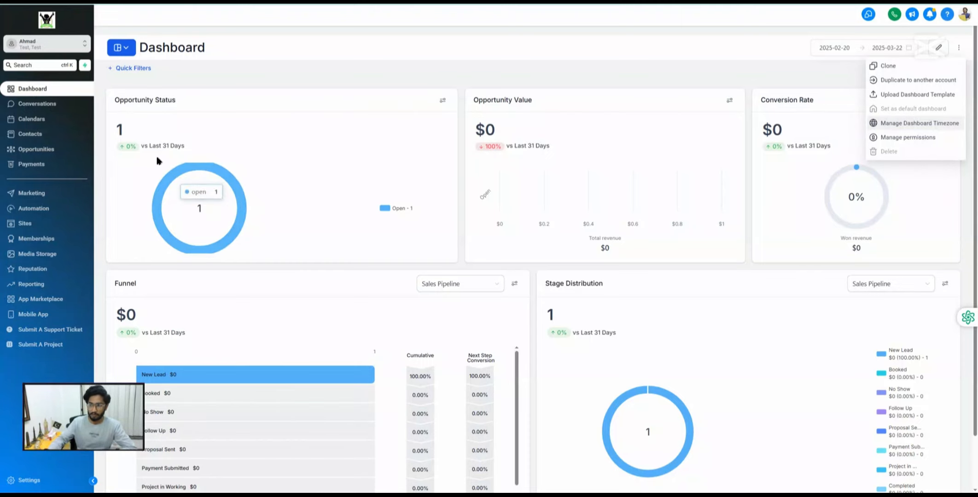
click(128, 47)
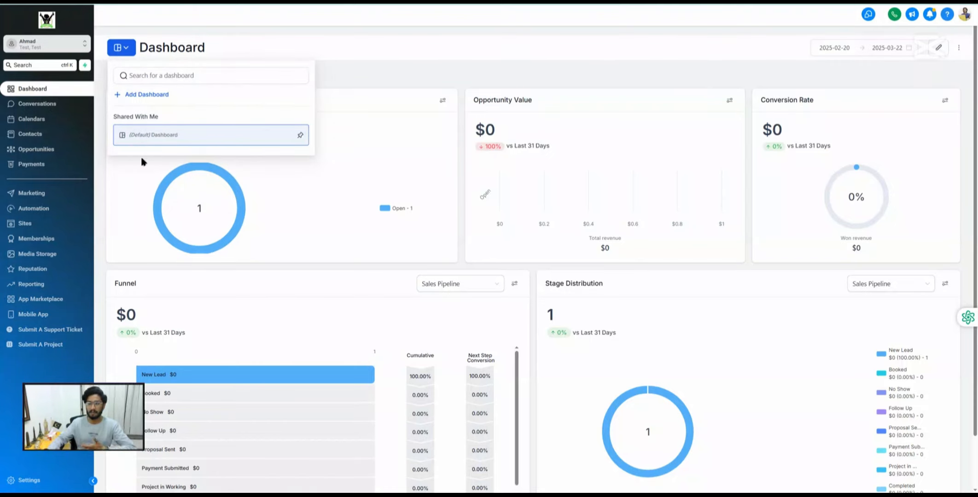
click(959, 47)
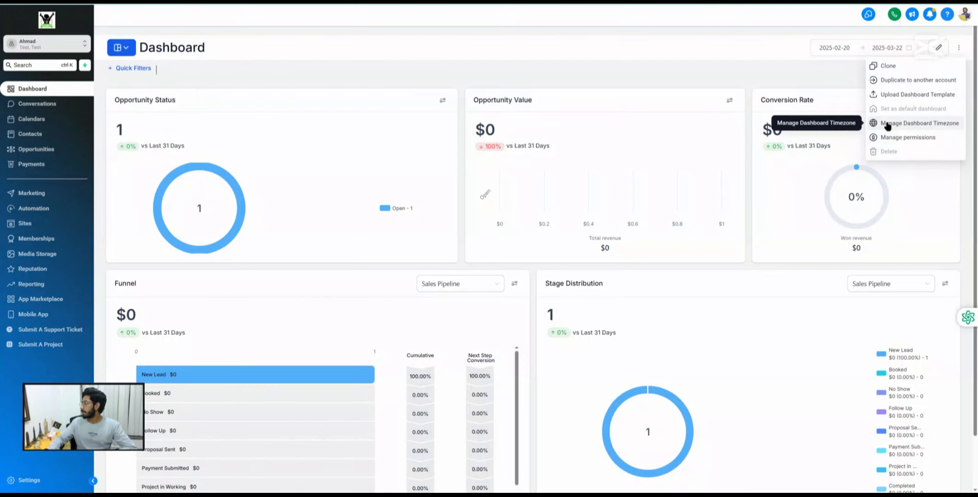
click(917, 125)
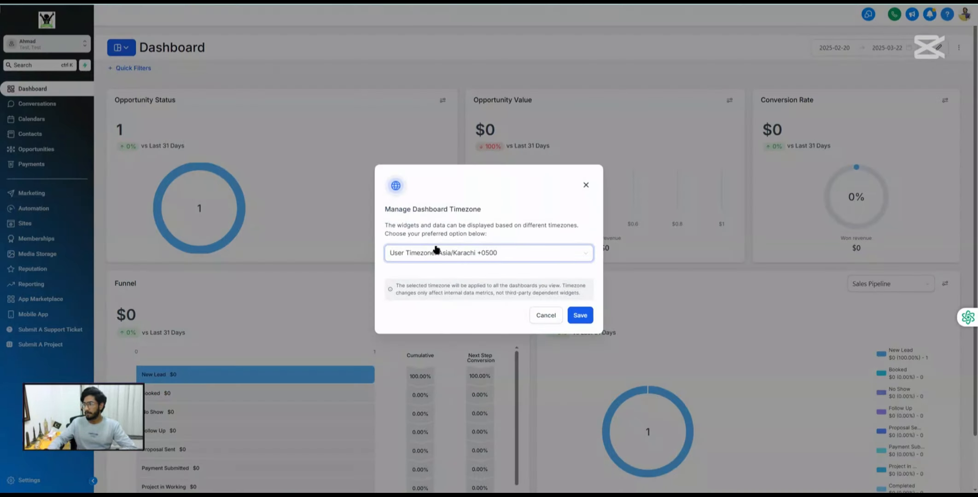
click(546, 315)
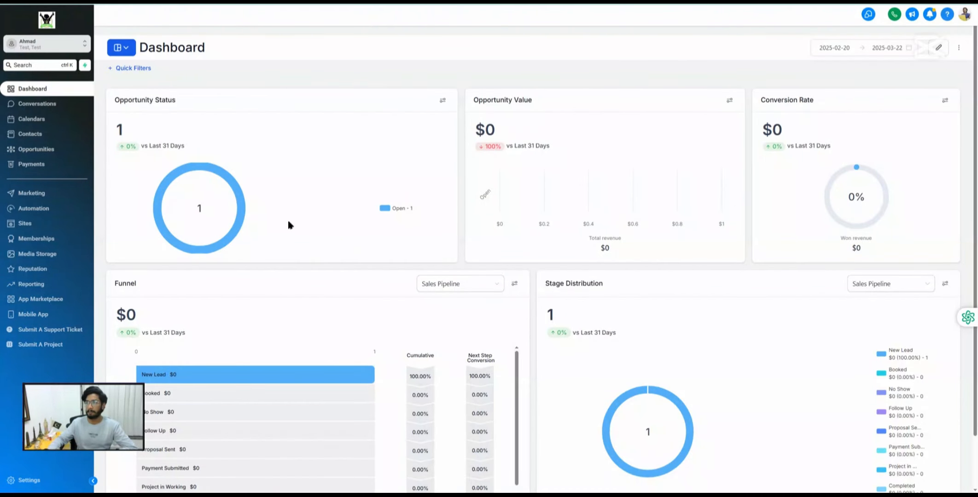
Open the dashboard's permission settings and examine the Private Dashboard option and the Agency User, Account Admin and Account User roles.
click(958, 48)
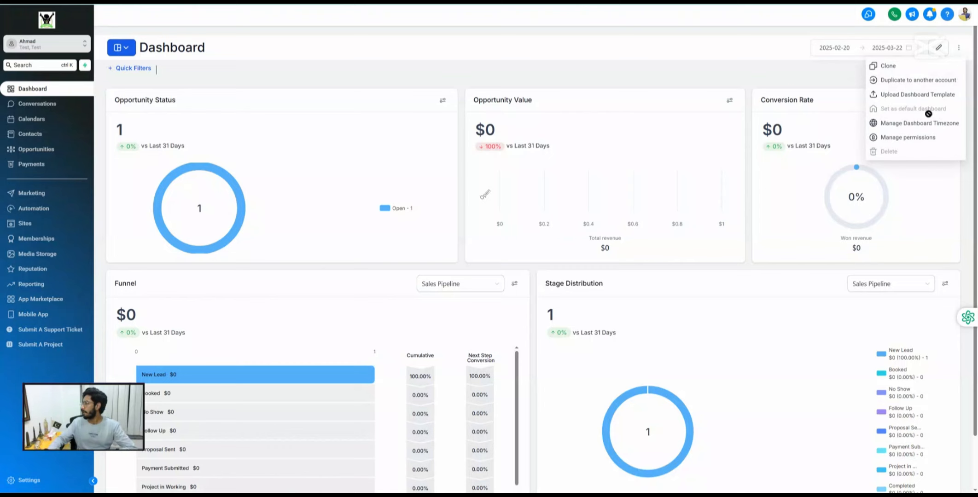
click(903, 138)
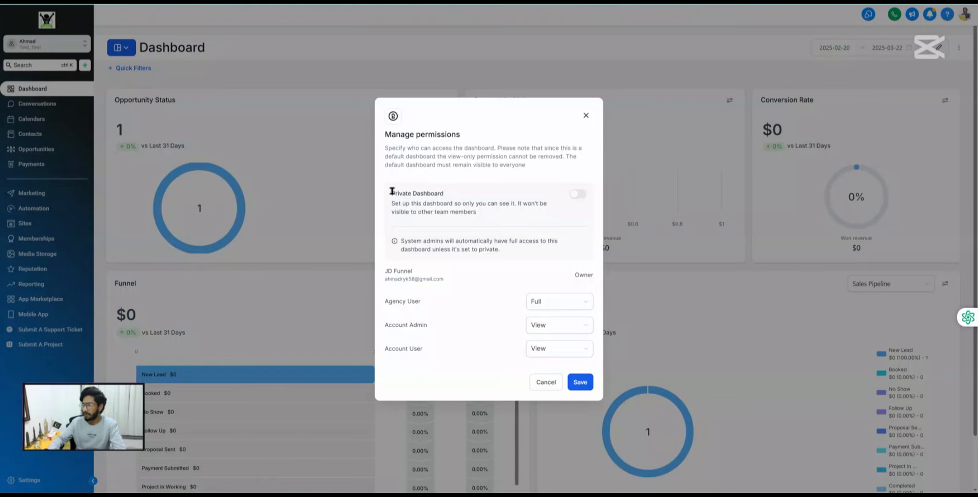
drag(391, 192, 451, 197)
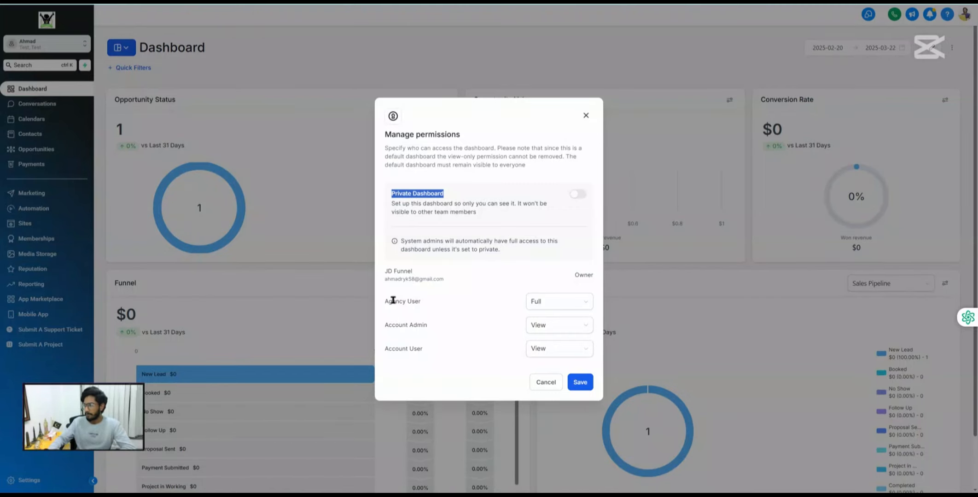
drag(390, 299, 433, 326)
click(391, 301)
drag(391, 348, 435, 353)
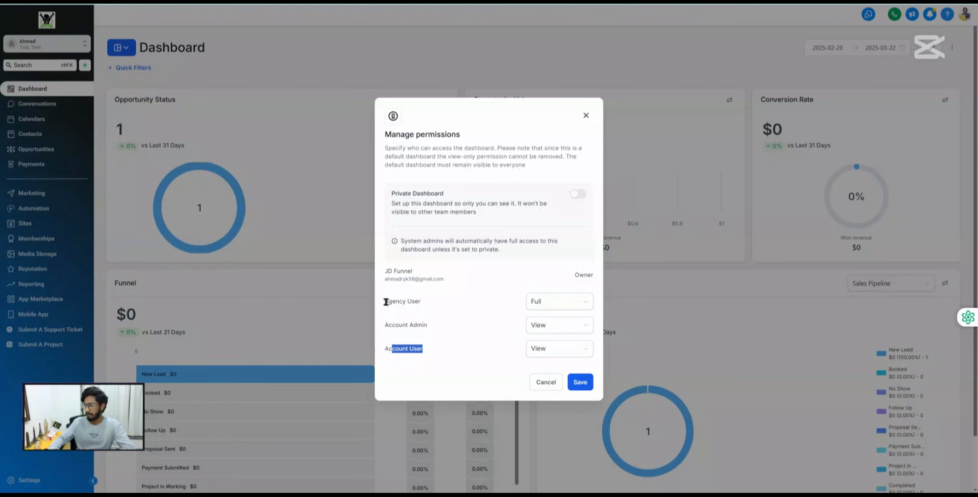
drag(384, 302, 428, 300)
Set the dashboard permissions to Full for Agency User, Edit for Account Admin and View for Account User.
click(545, 308)
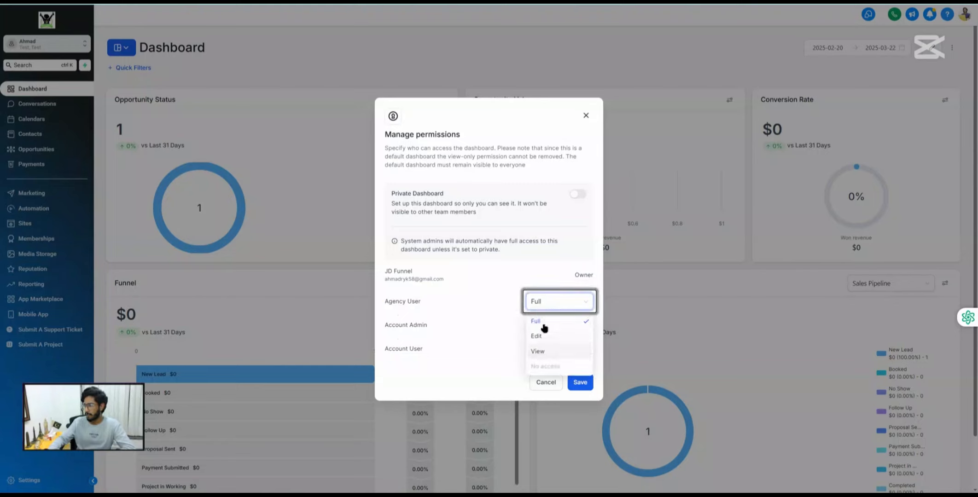
click(541, 324)
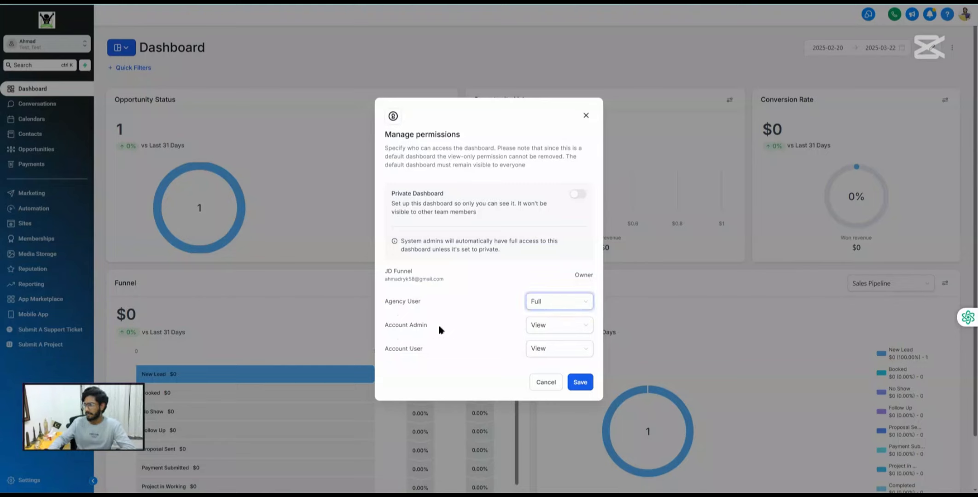
click(536, 325)
click(539, 358)
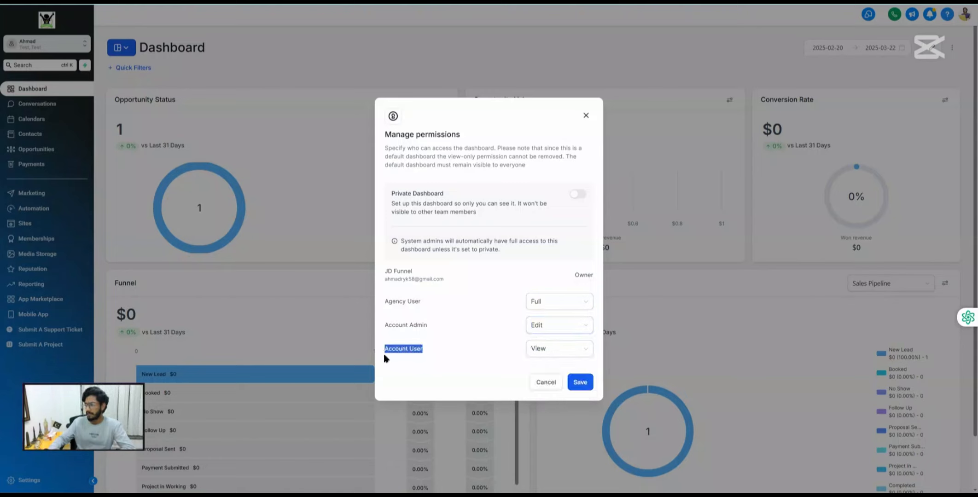
click(549, 350)
click(541, 399)
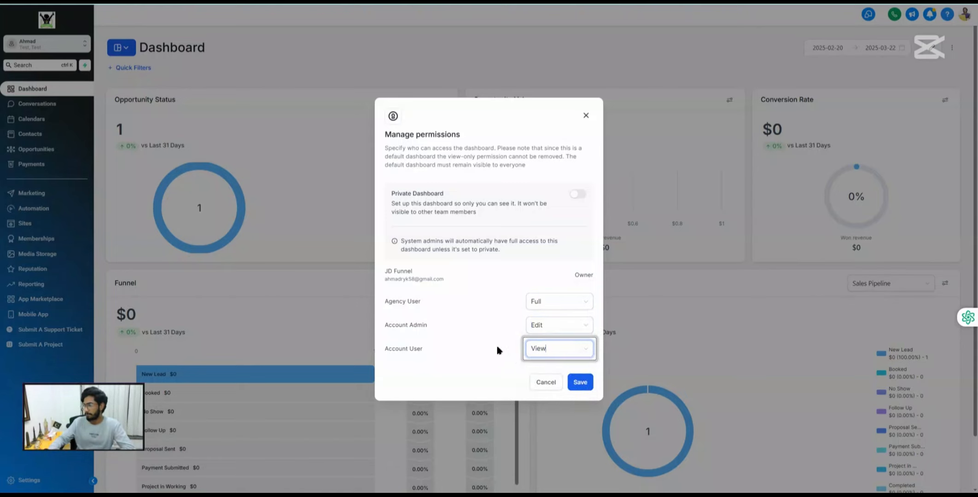
click(444, 372)
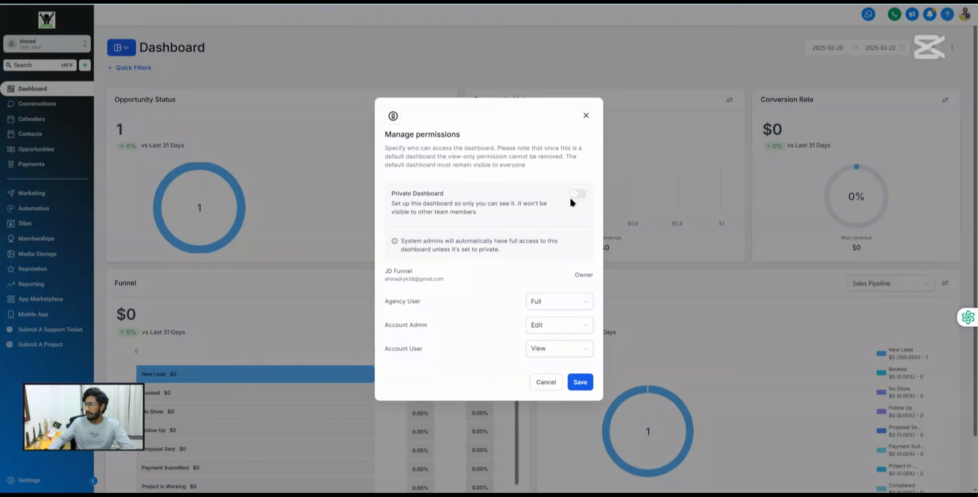
Examine the access levels offered for Account User and compare the three user roles in the permission settings.
click(541, 355)
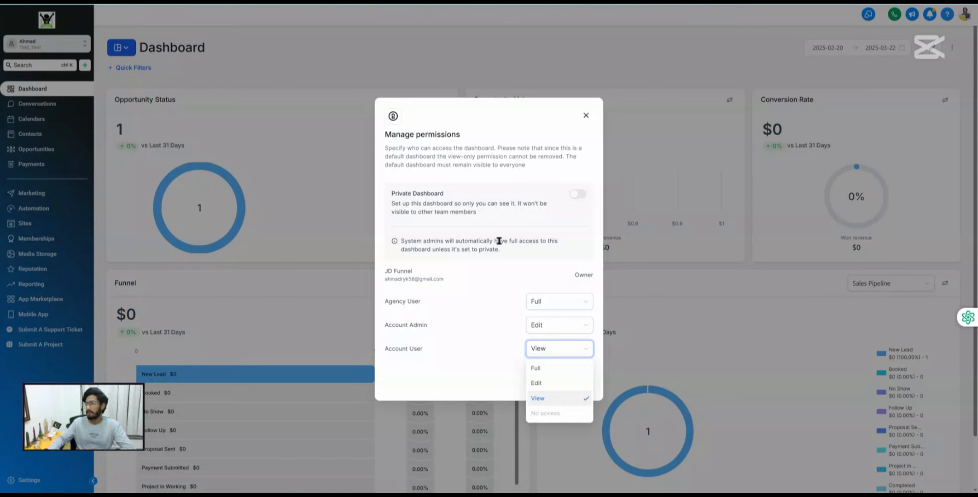
click(428, 374)
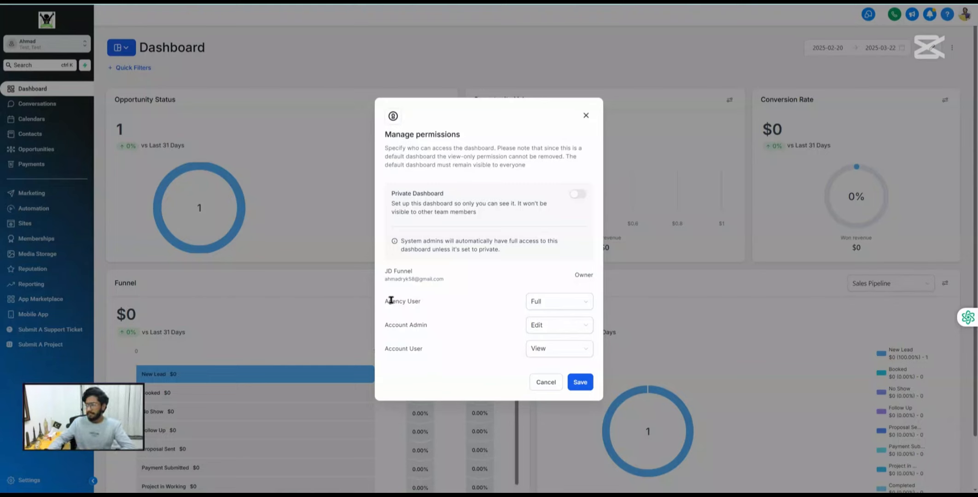
drag(385, 300, 427, 352)
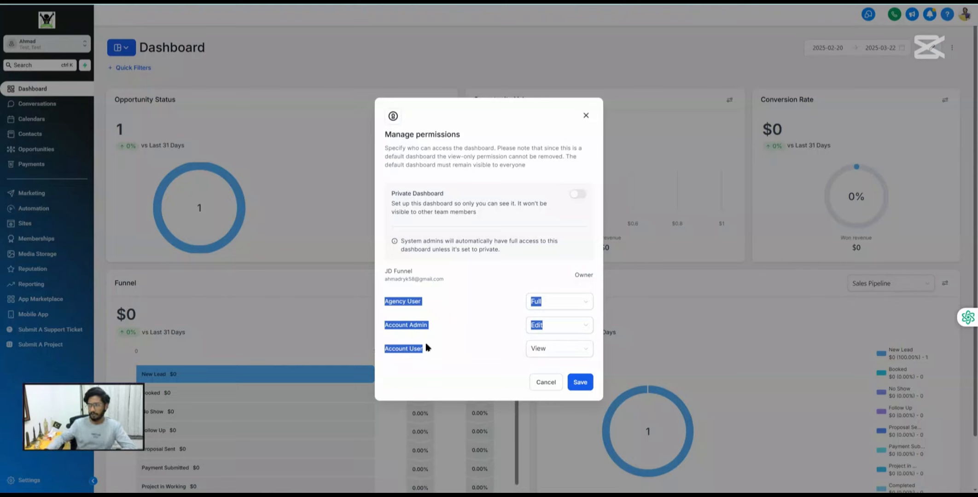
click(398, 301)
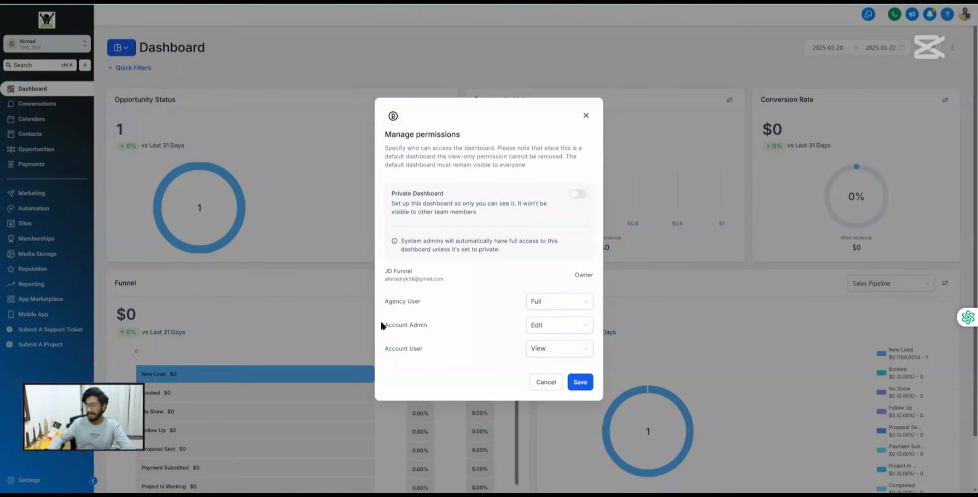
drag(383, 326, 432, 331)
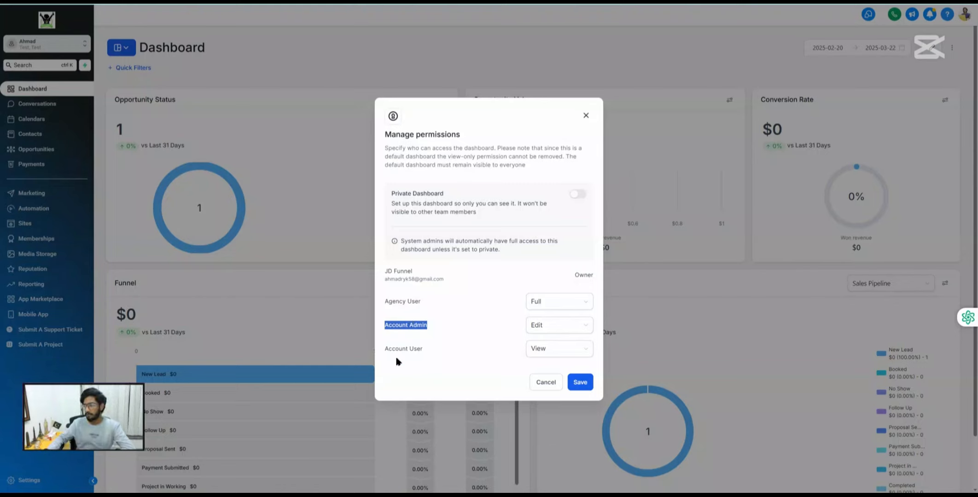
drag(396, 352, 422, 356)
drag(385, 299, 428, 326)
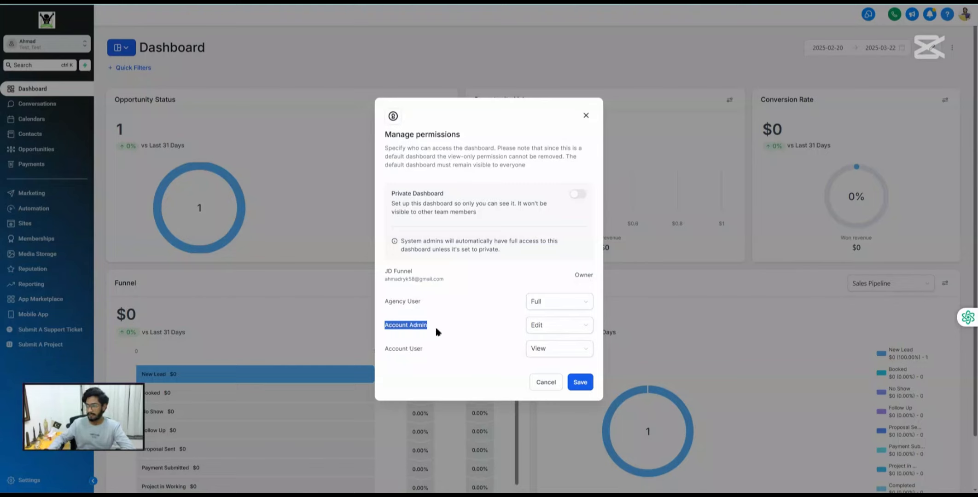
drag(385, 349, 424, 351)
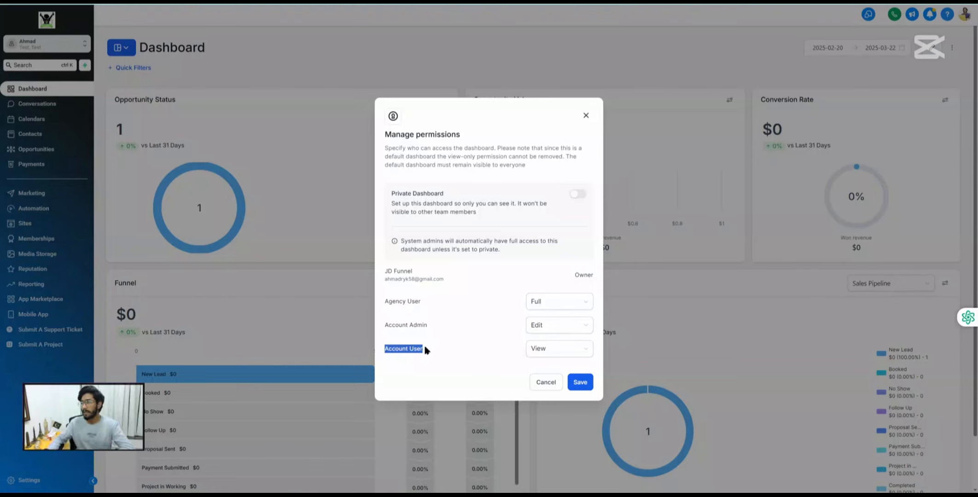
click(532, 350)
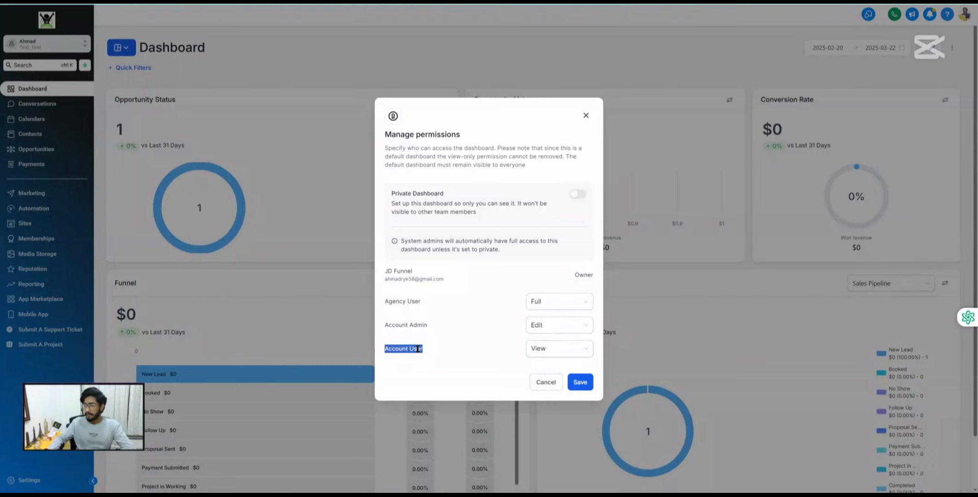
Try Edit access for Account User, and set both Account Admin and Account User to View.
click(549, 354)
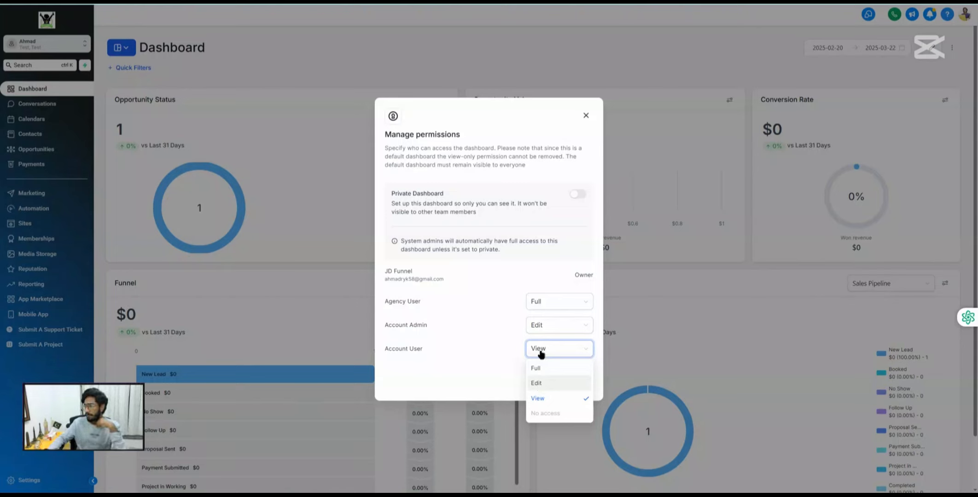
click(538, 383)
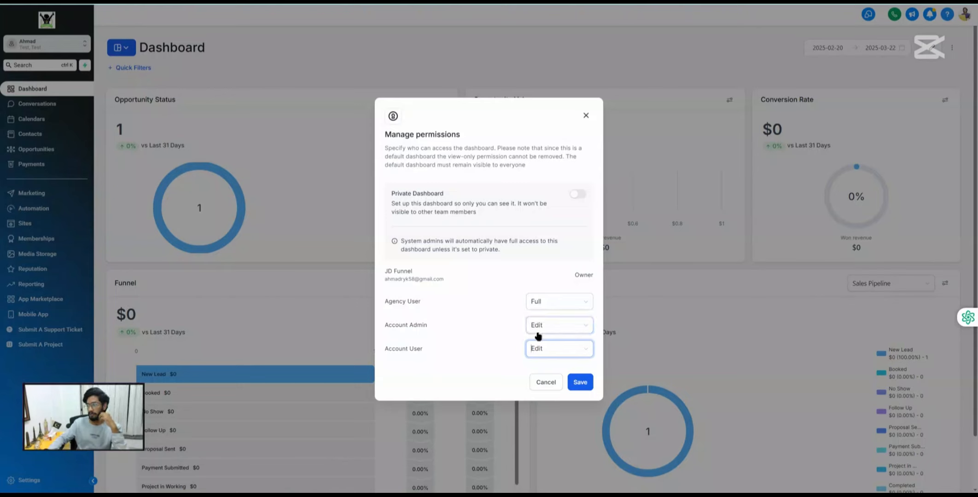
click(543, 329)
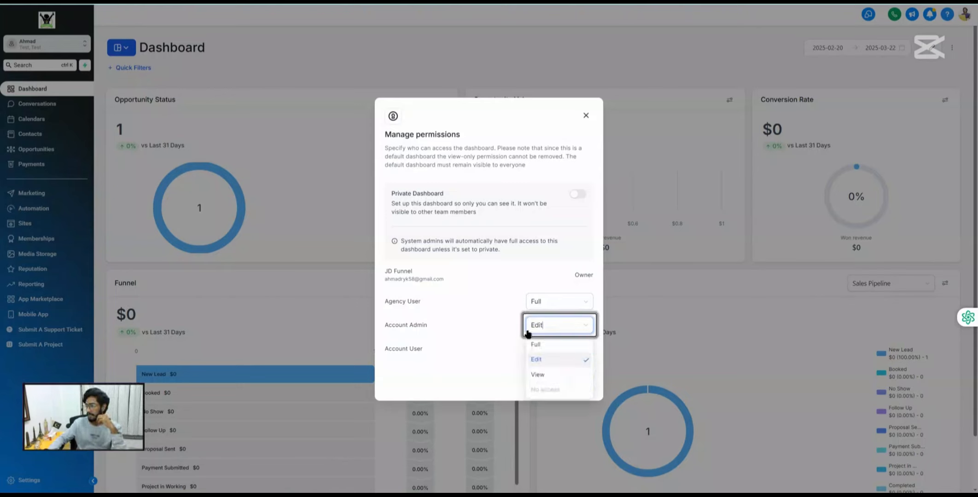
click(538, 375)
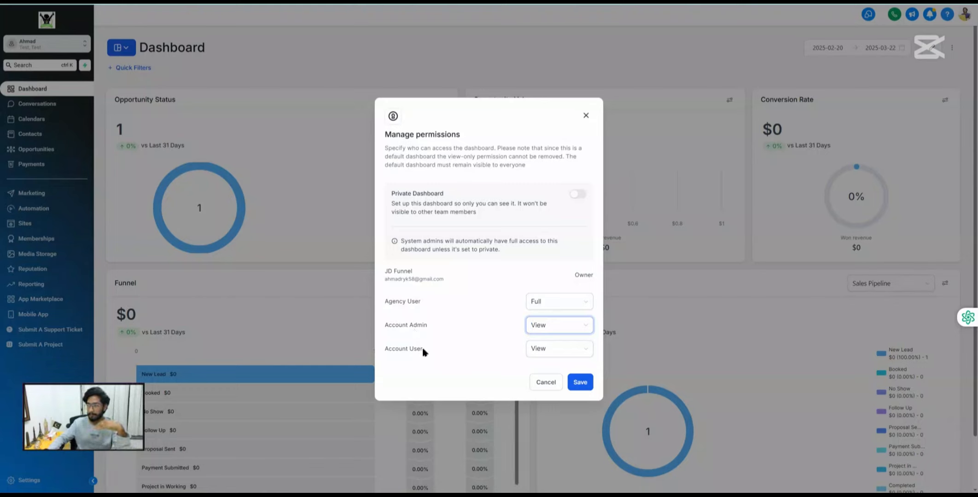
drag(423, 350, 381, 354)
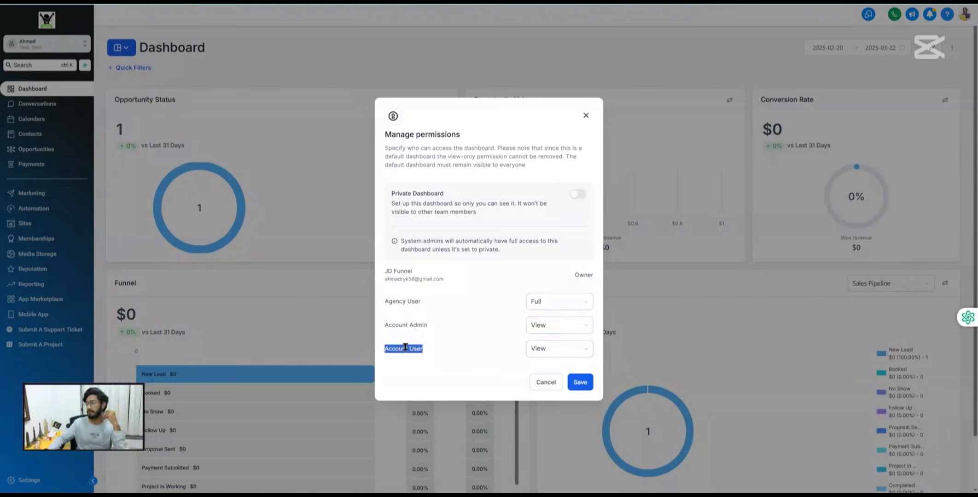
drag(386, 324, 423, 325)
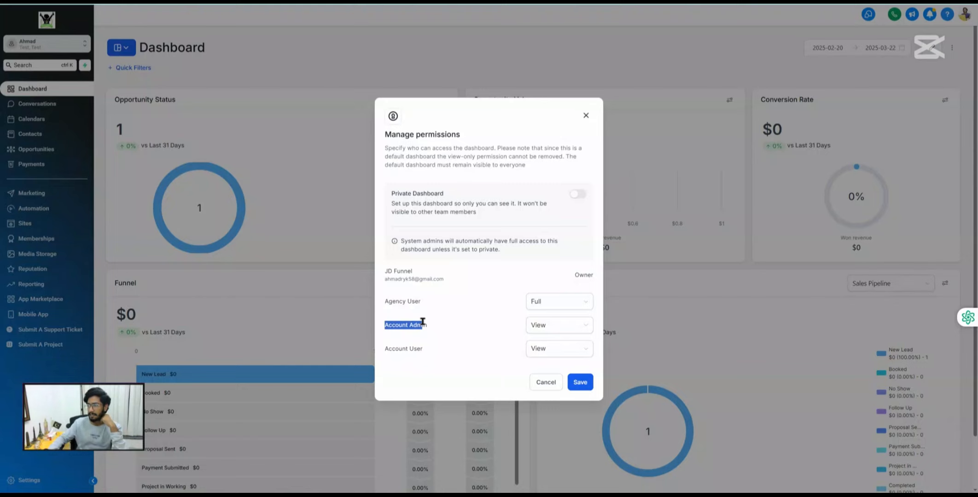
Try Edit access for both Account Admin and Account User, and discard the permission changes.
click(529, 328)
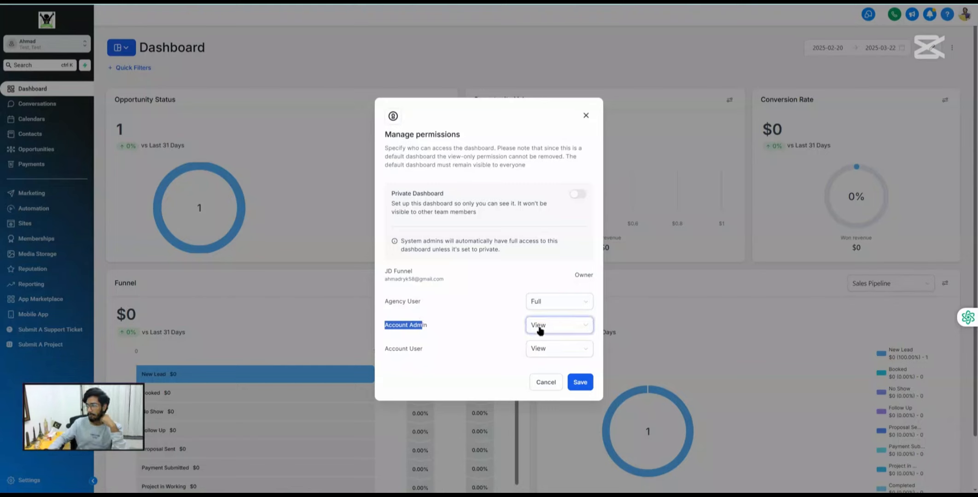
click(527, 350)
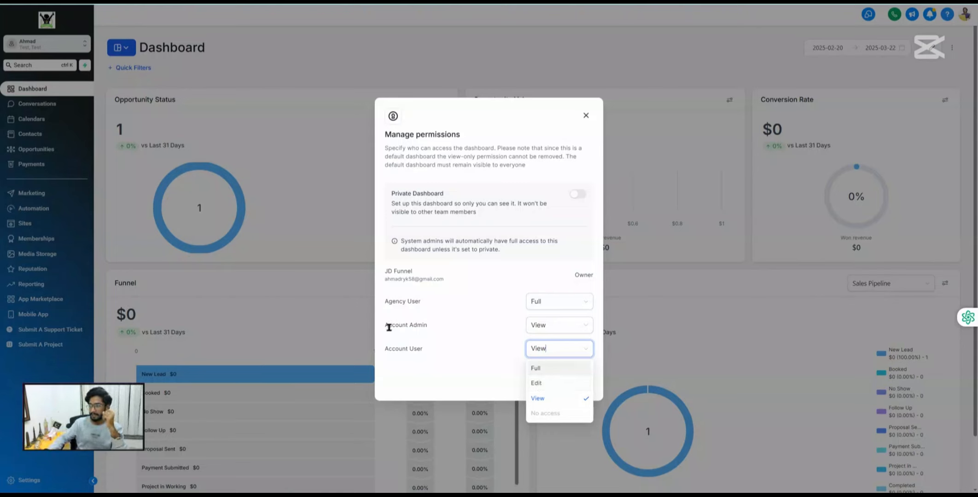
drag(390, 328, 423, 334)
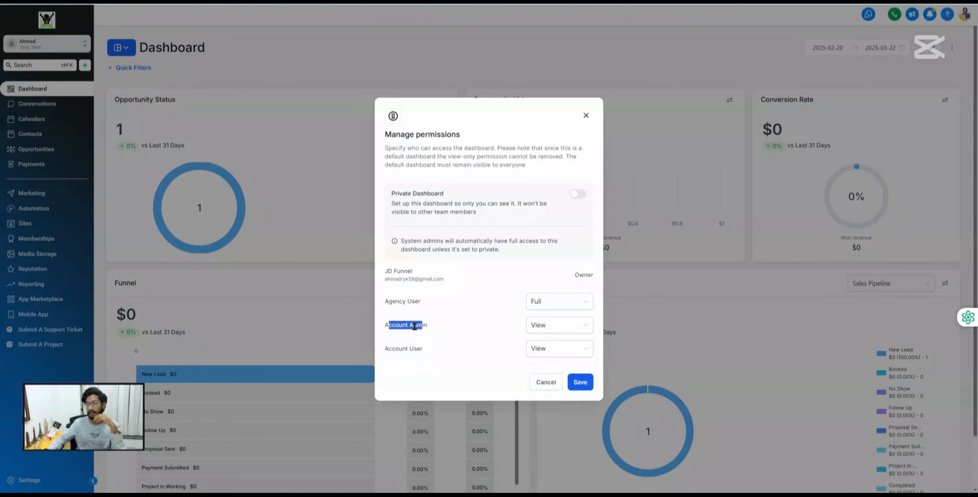
click(534, 348)
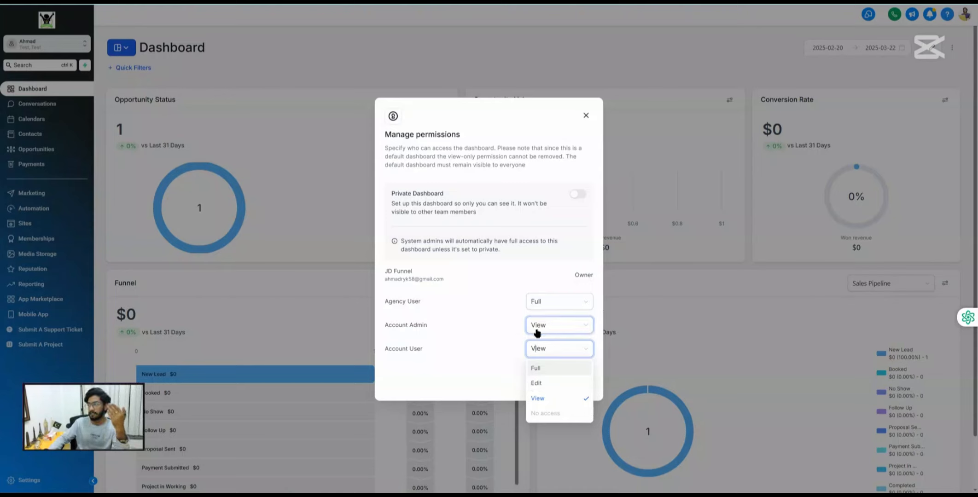
click(537, 385)
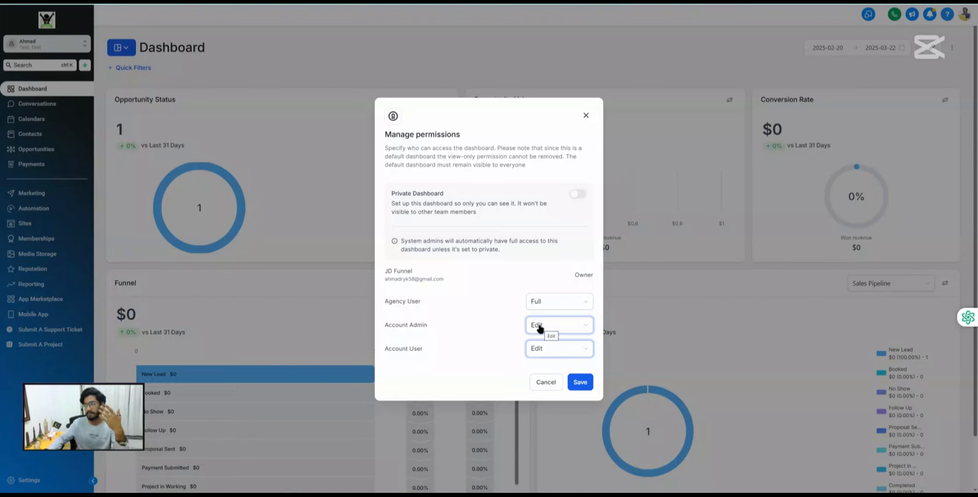
drag(426, 351, 380, 353)
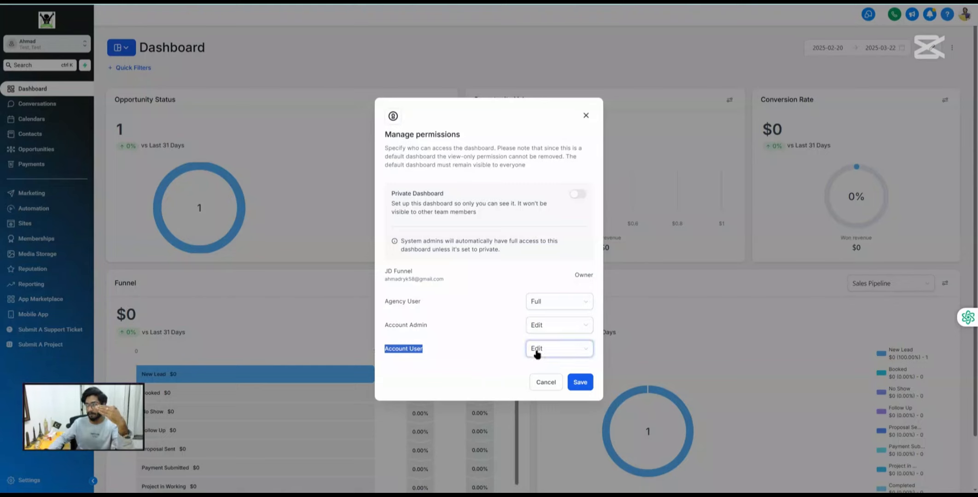
drag(426, 326, 381, 328)
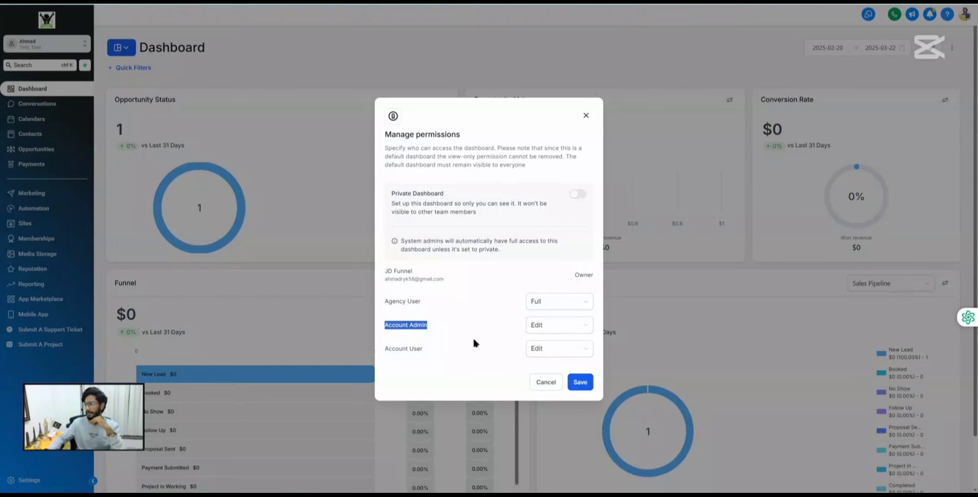
click(542, 383)
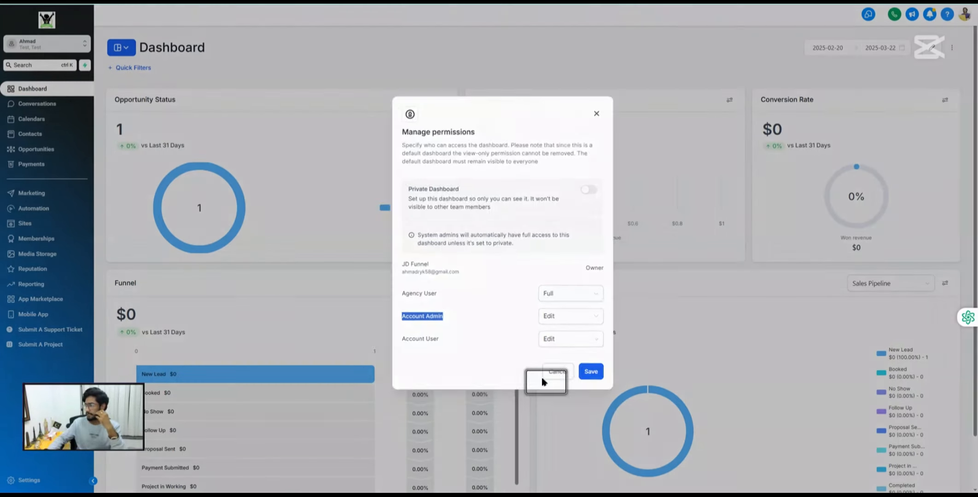
click(951, 48)
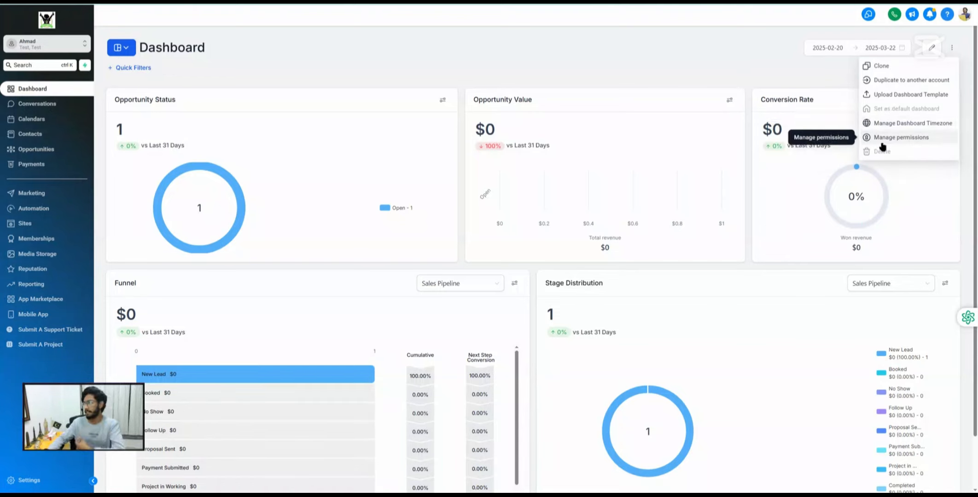
click(810, 42)
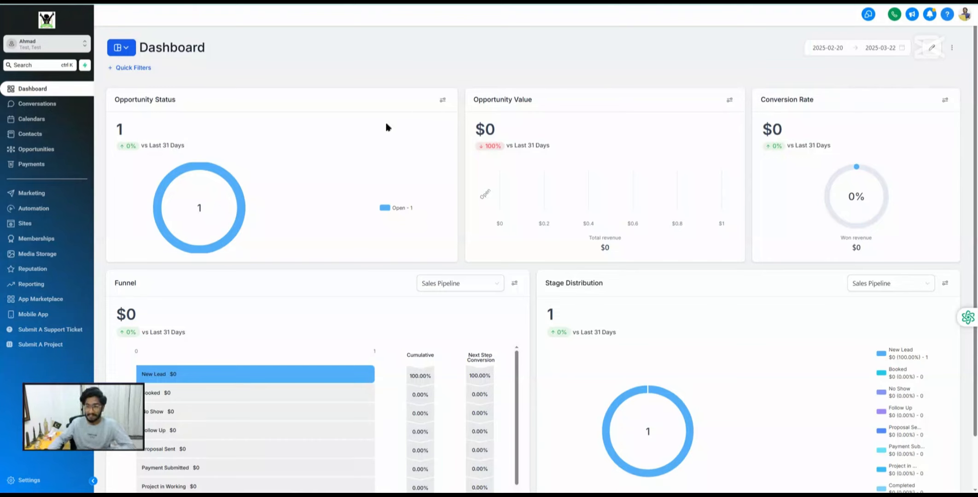
Put the dashboard into edit mode and remove the Opportunity Status, Opportunity Value and Conversion Rate widgets.
click(931, 47)
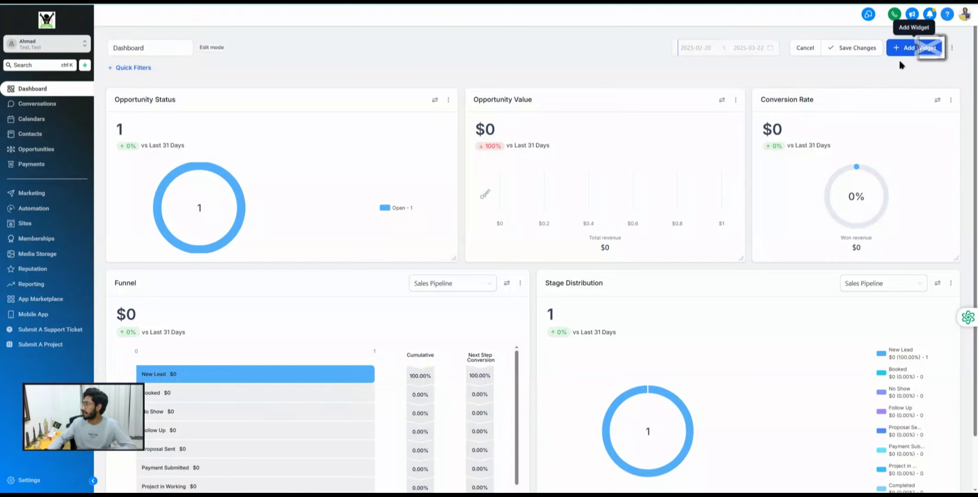
click(448, 99)
click(444, 82)
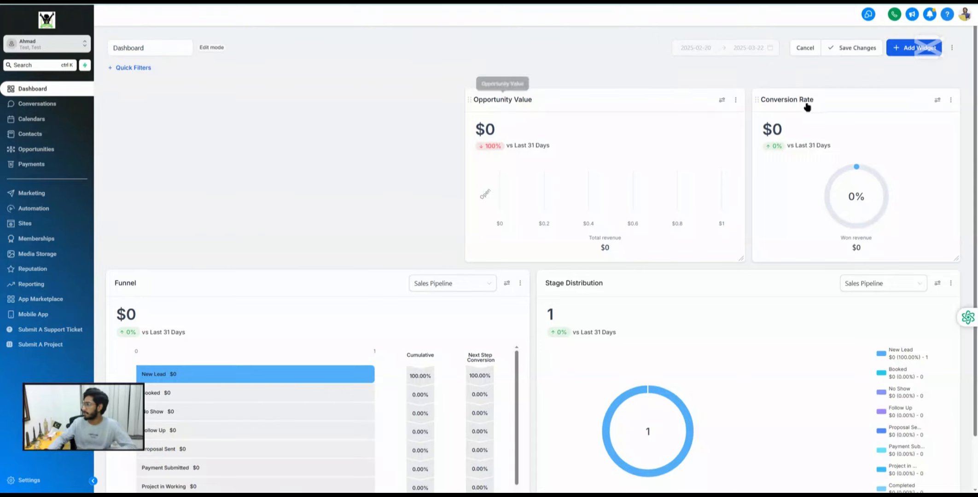
click(736, 100)
click(730, 82)
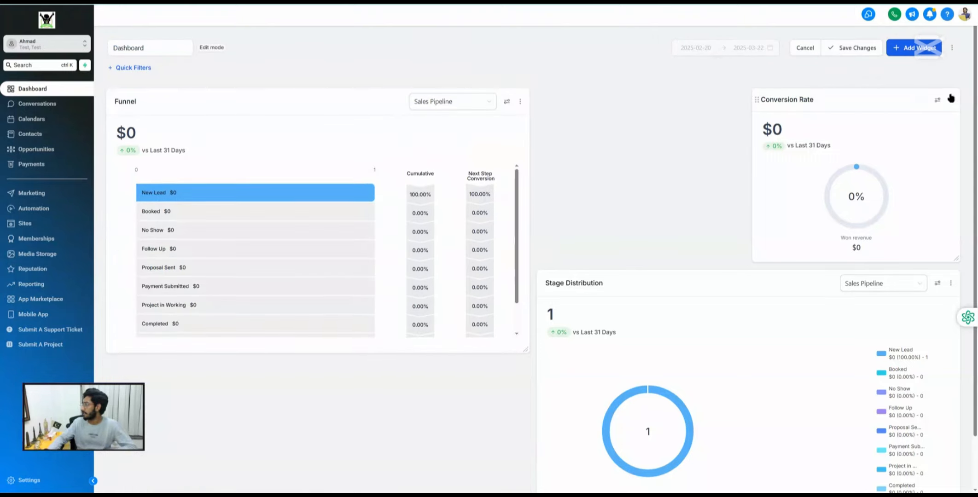
click(951, 99)
click(948, 82)
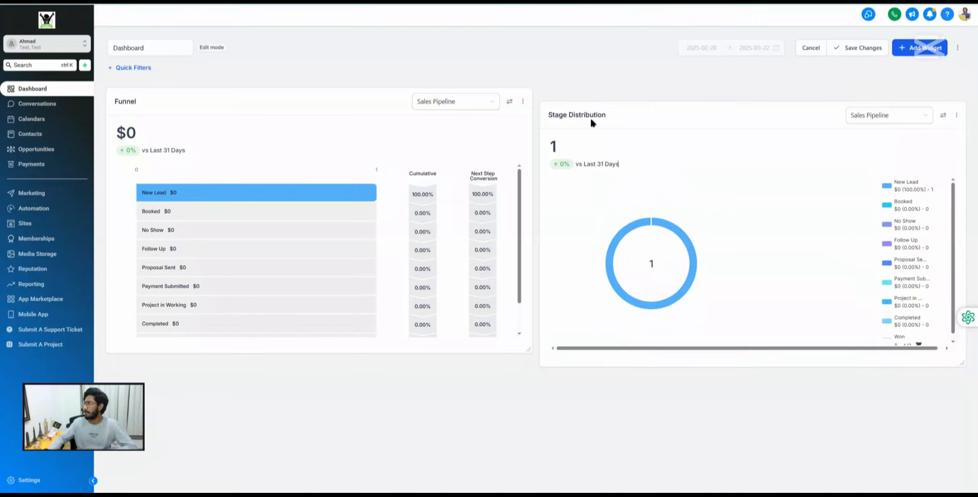
Remove the Funnel and Stage Distribution widgets from the dashboard.
click(522, 101)
click(524, 83)
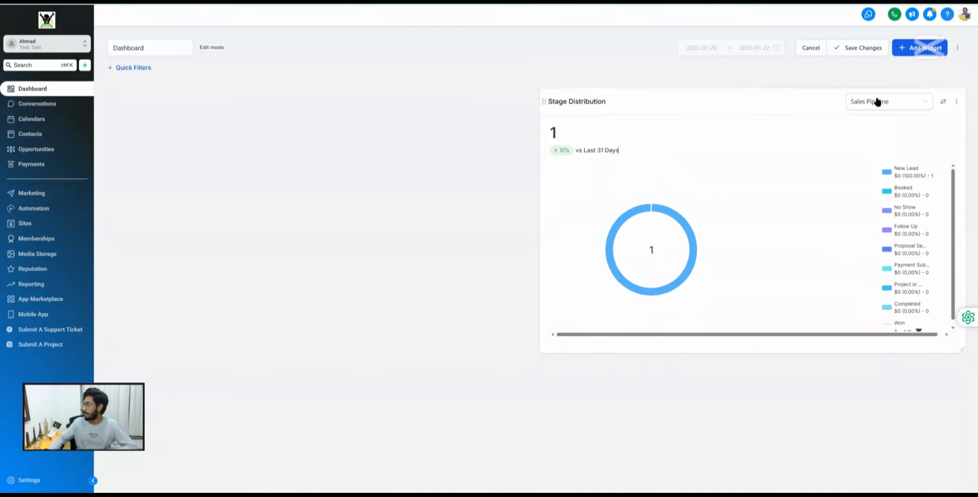
click(950, 101)
click(948, 82)
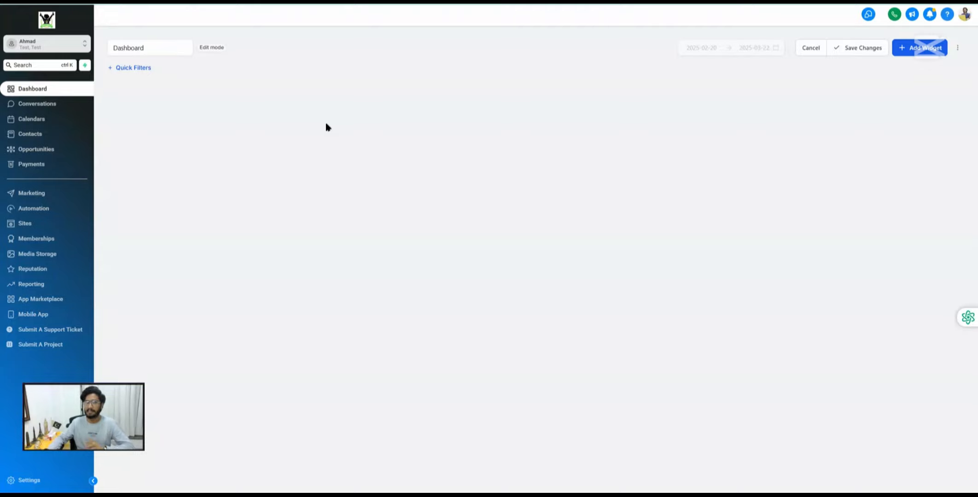
Look into the options for adding widgets and elements, close them, and save the emptied dashboard.
click(917, 48)
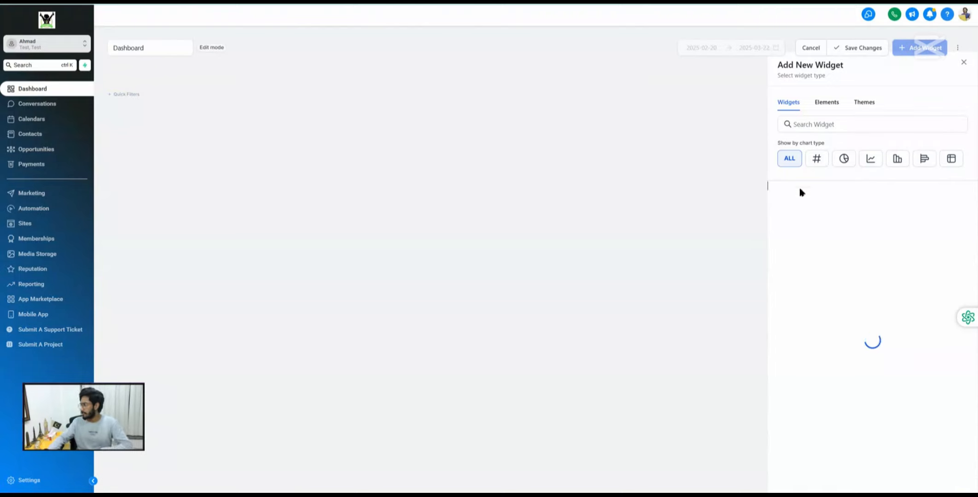
click(794, 126)
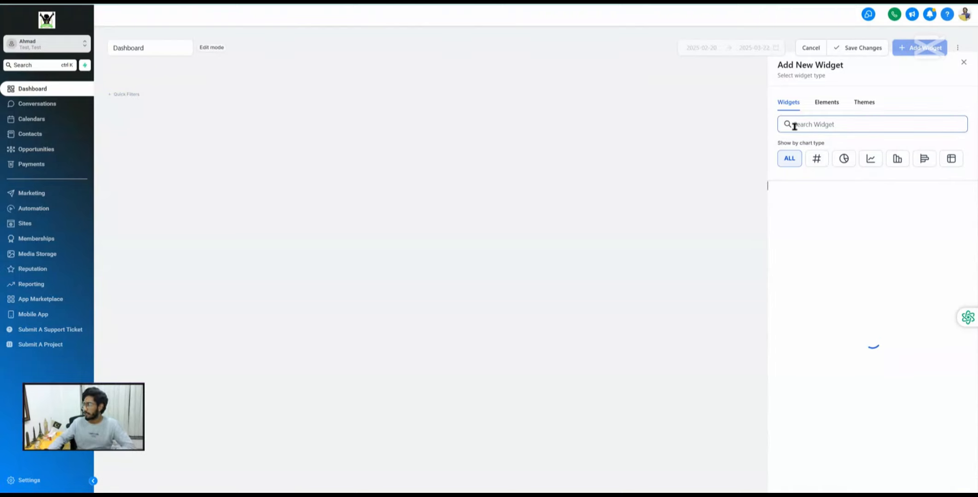
click(823, 100)
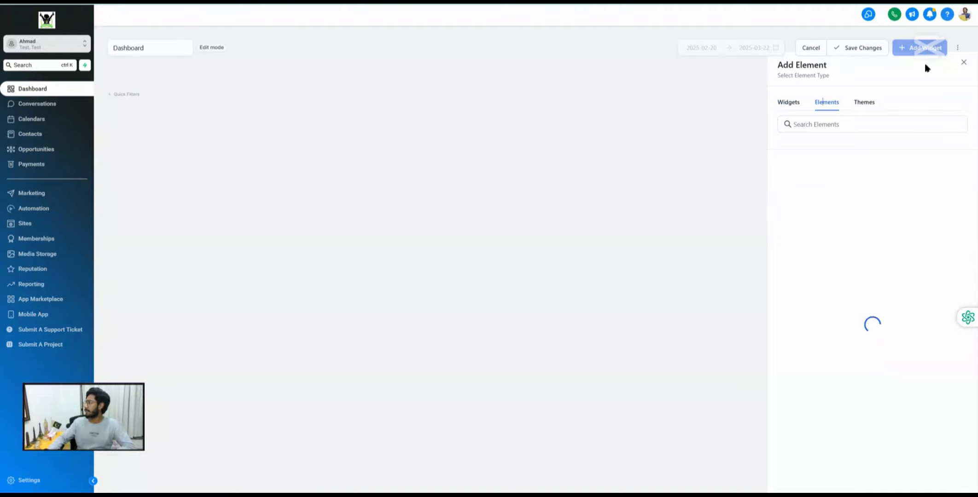
click(963, 61)
click(866, 50)
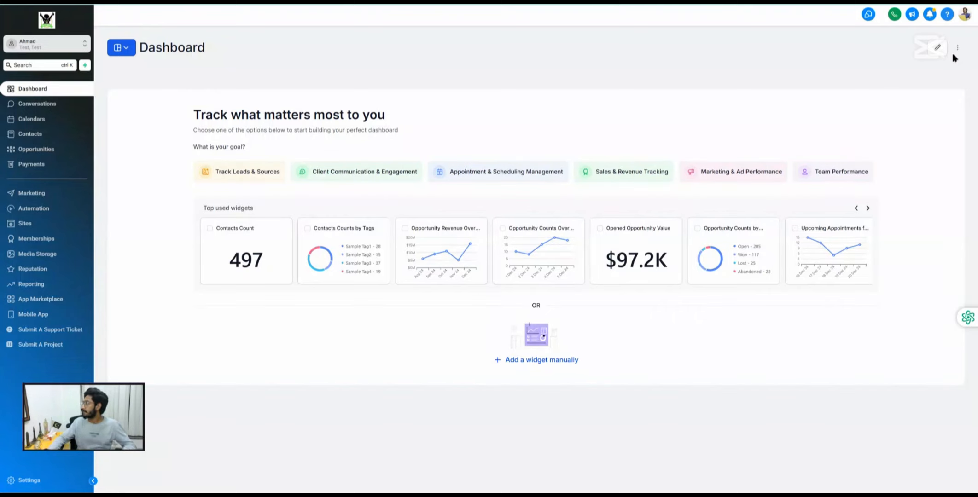
Put the emptied dashboard back into edit mode and display the elements that can be added.
click(937, 48)
click(906, 50)
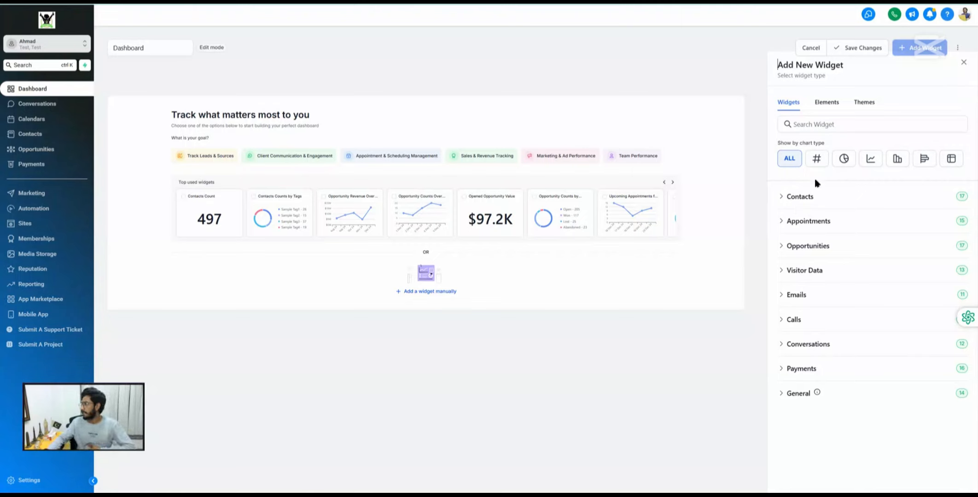
click(823, 103)
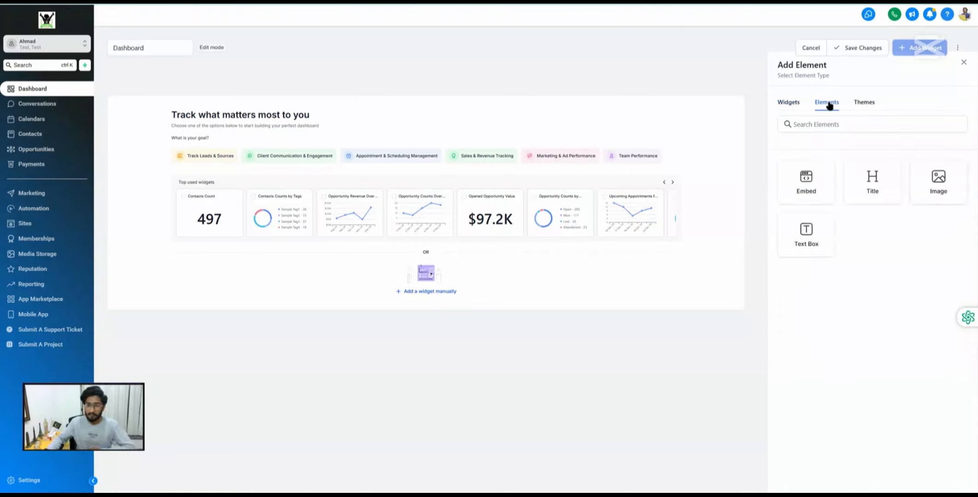
Start an Embed element and give it the title "Title".
click(806, 190)
click(796, 136)
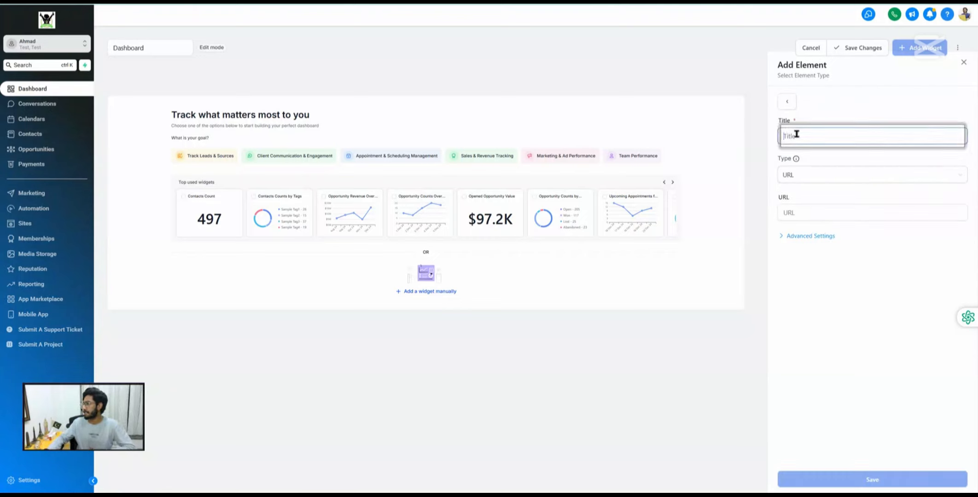
text(Title)
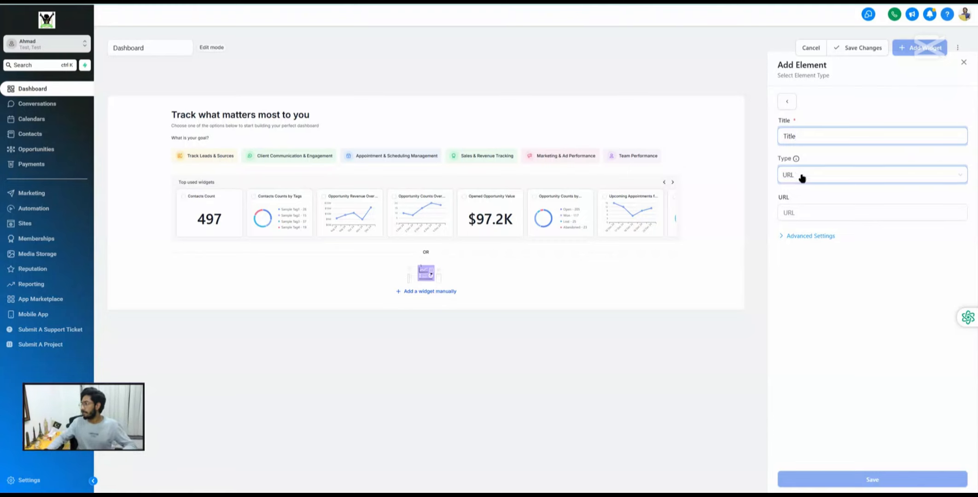
Try the IFRAME type for the Embed element, switch it back to URL, and return to the element list without saving.
click(801, 179)
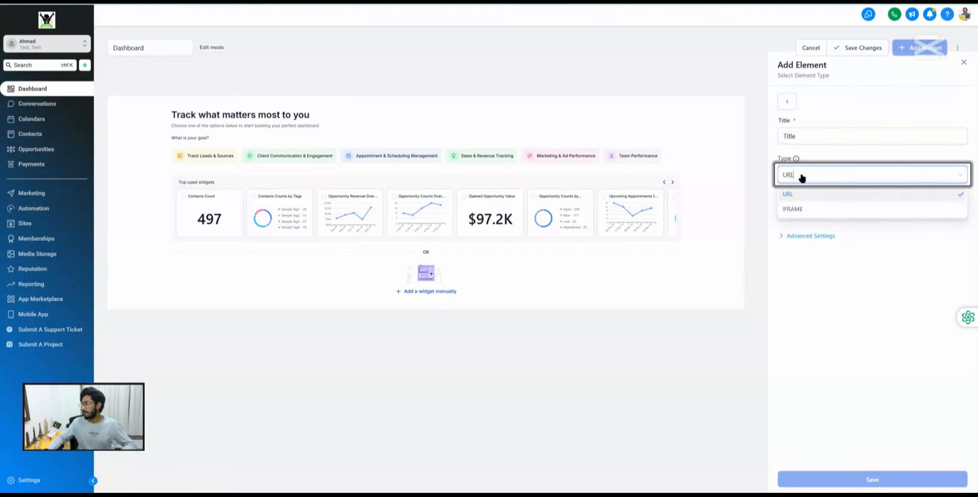
click(798, 210)
click(817, 227)
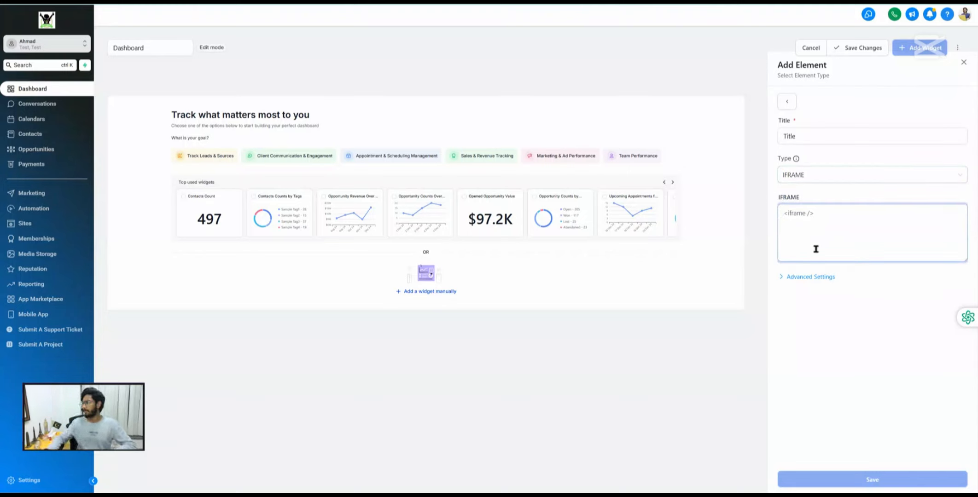
click(793, 179)
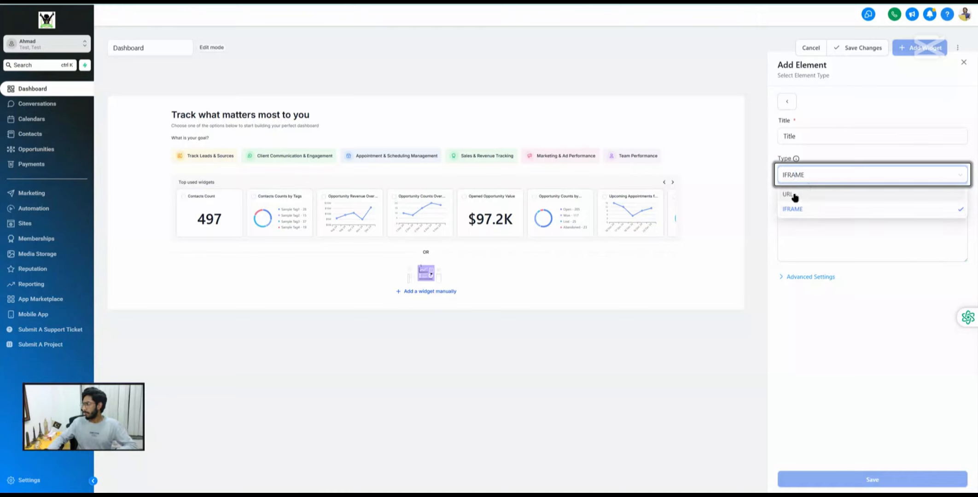
click(793, 196)
click(797, 212)
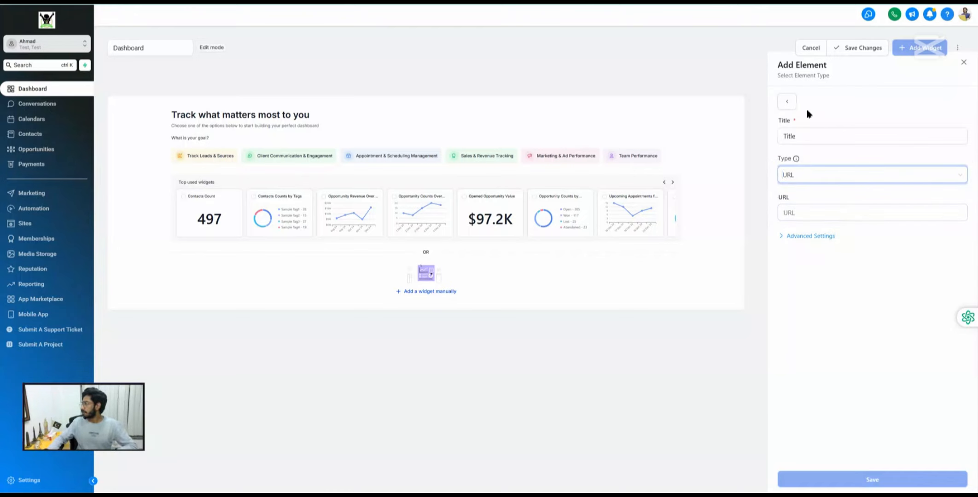
click(787, 102)
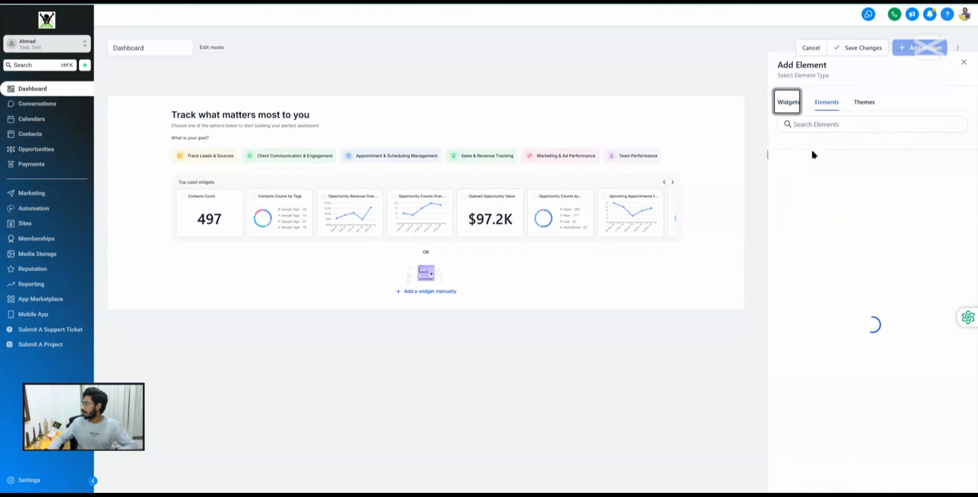
Start a Title element and set its title type to Dashboard Name.
click(872, 181)
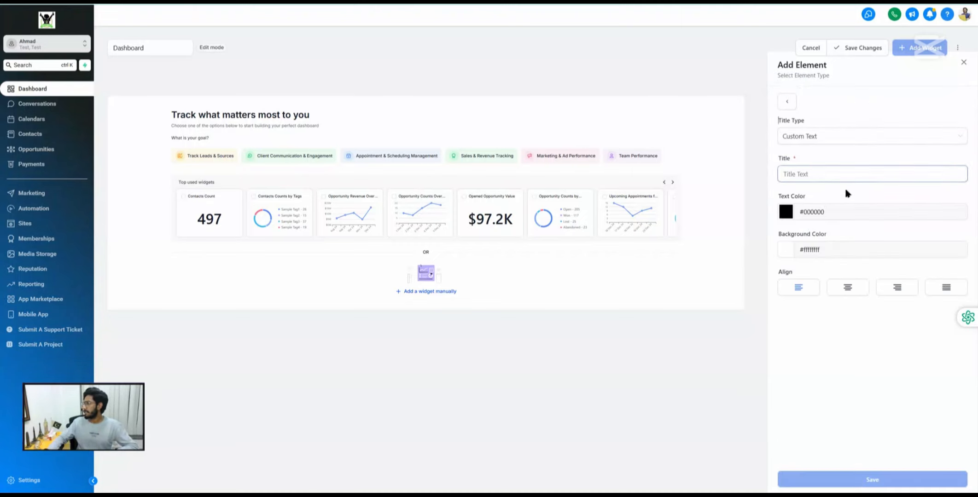
click(806, 175)
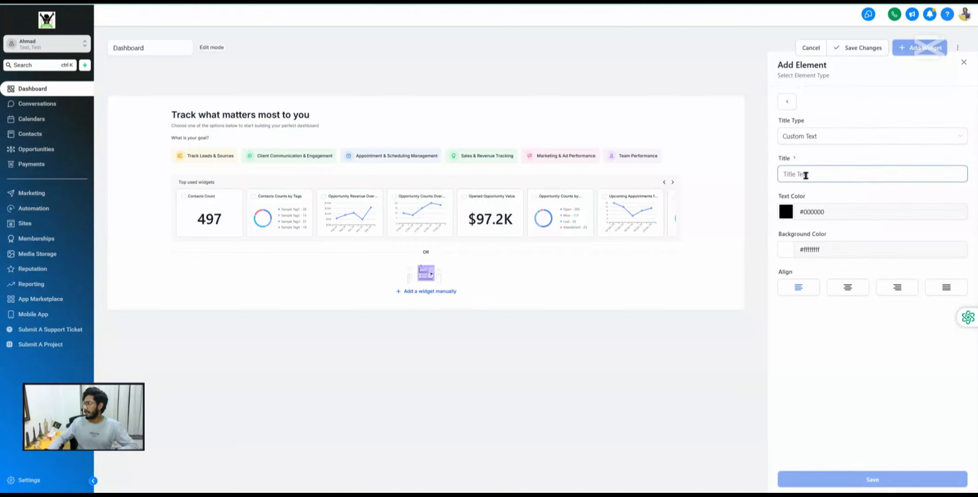
click(802, 137)
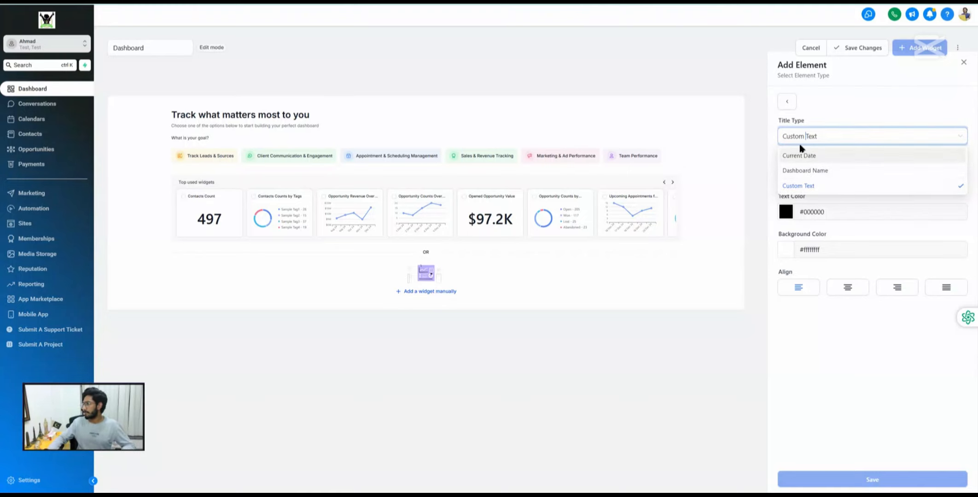
click(803, 171)
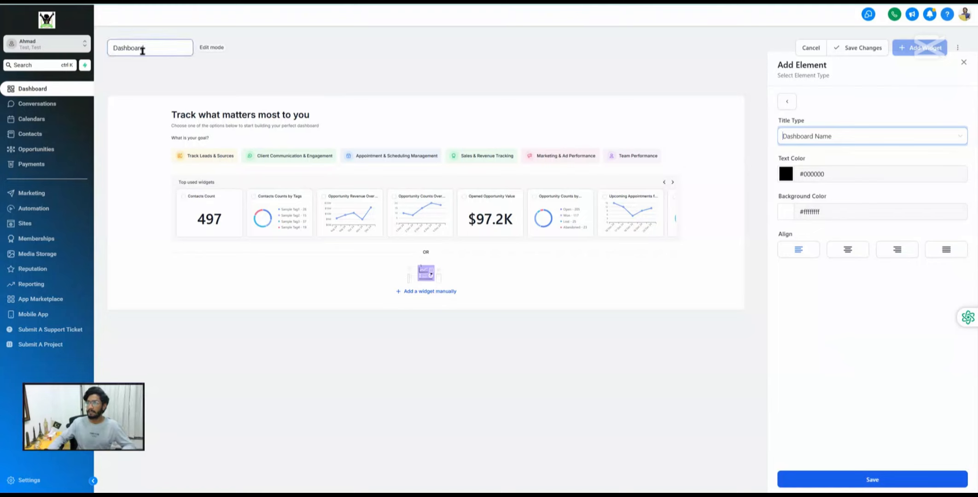
click(811, 139)
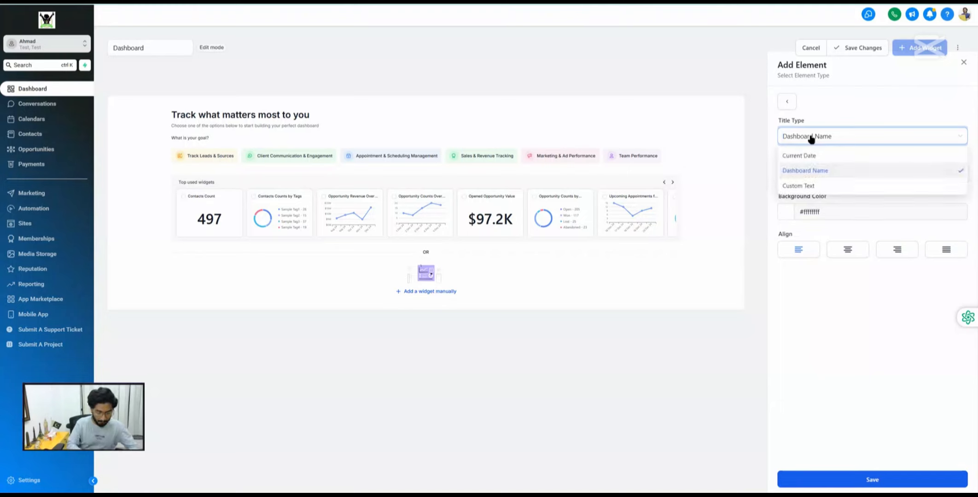
click(812, 139)
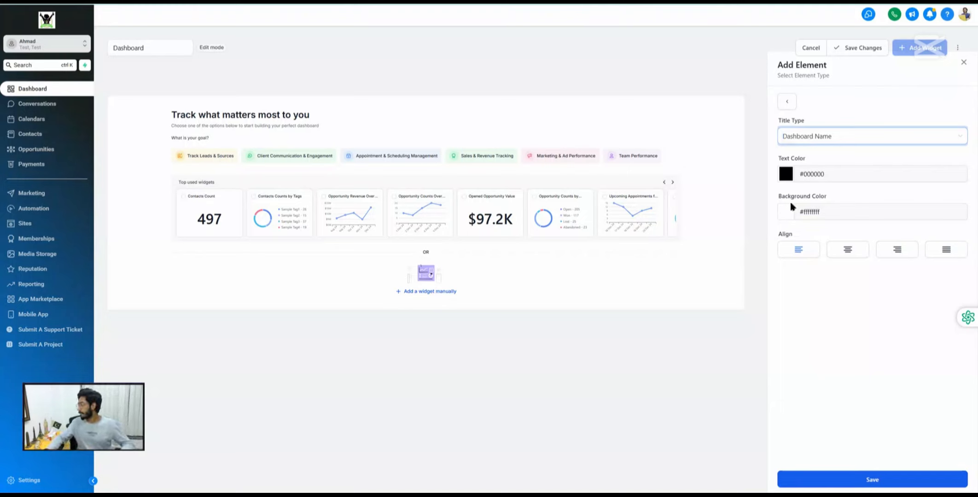
Set the Title element's text color to #ffffff.
click(786, 174)
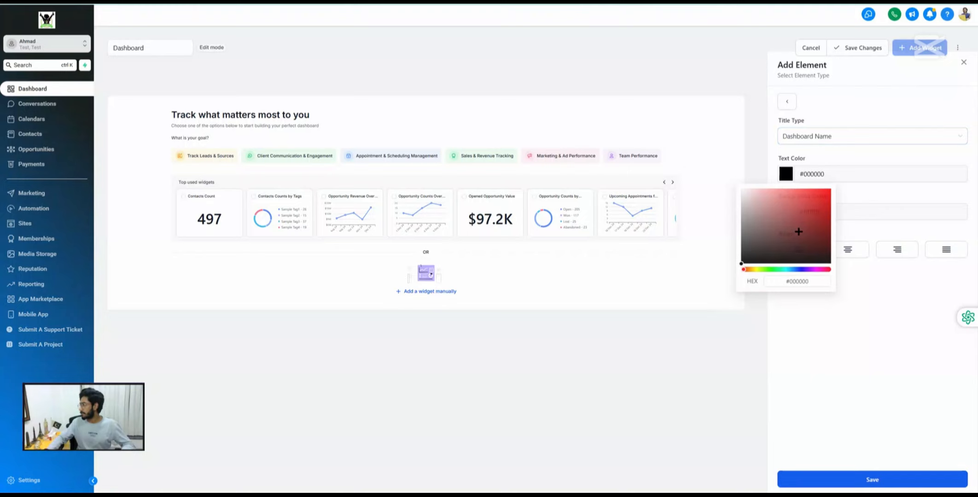
click(799, 283)
double_click(800, 283)
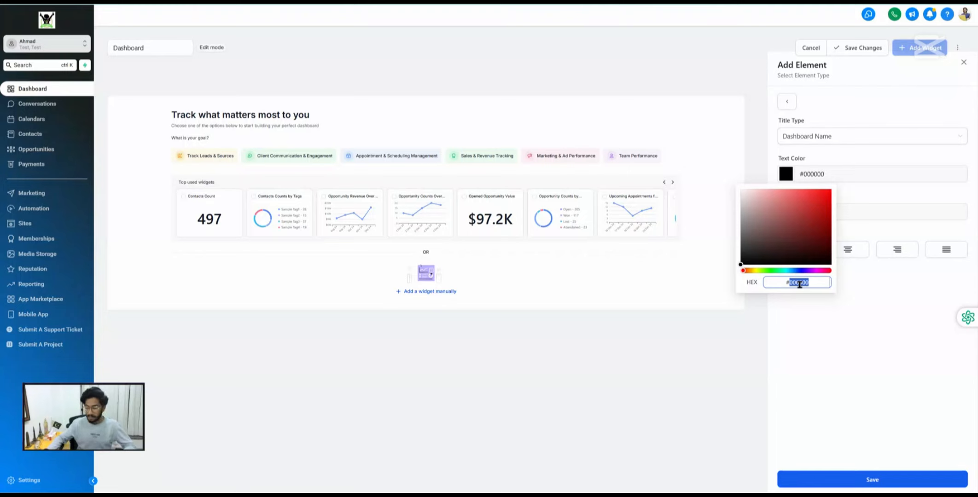
key(BackSpace)
text(ffffff)
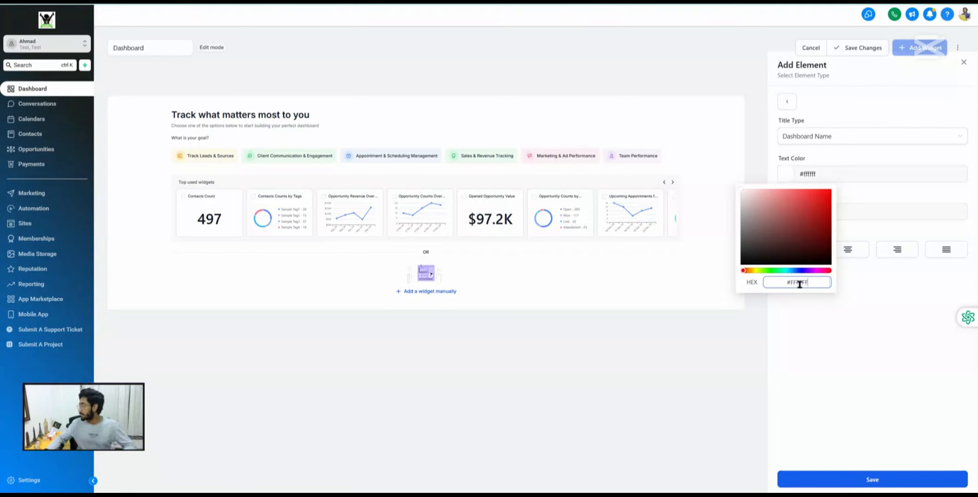
click(878, 225)
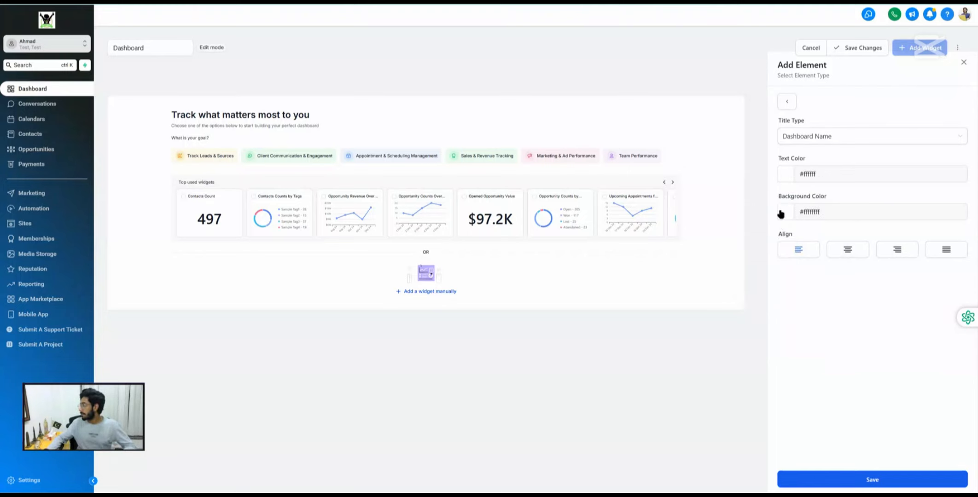
Set the Title element's background color to #000000, keep it left-aligned, and save the element to the dashboard.
click(781, 212)
double_click(805, 327)
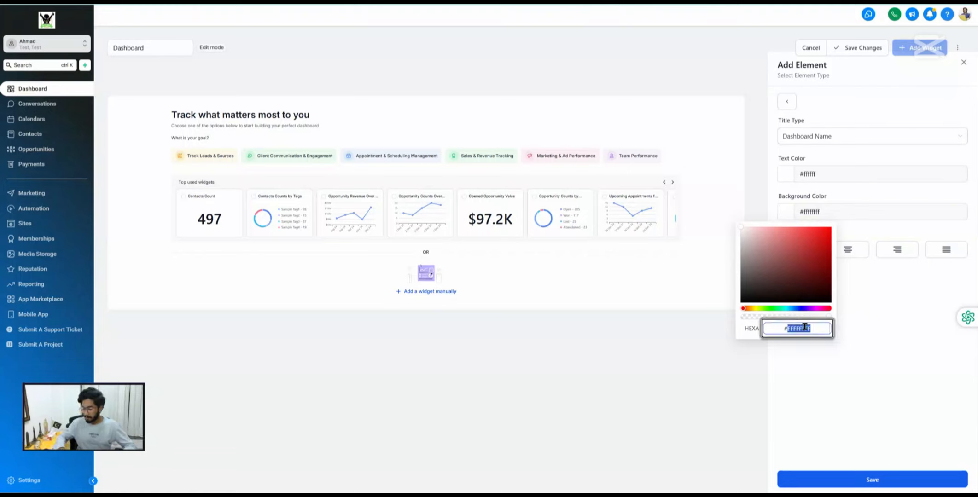
text(00000)
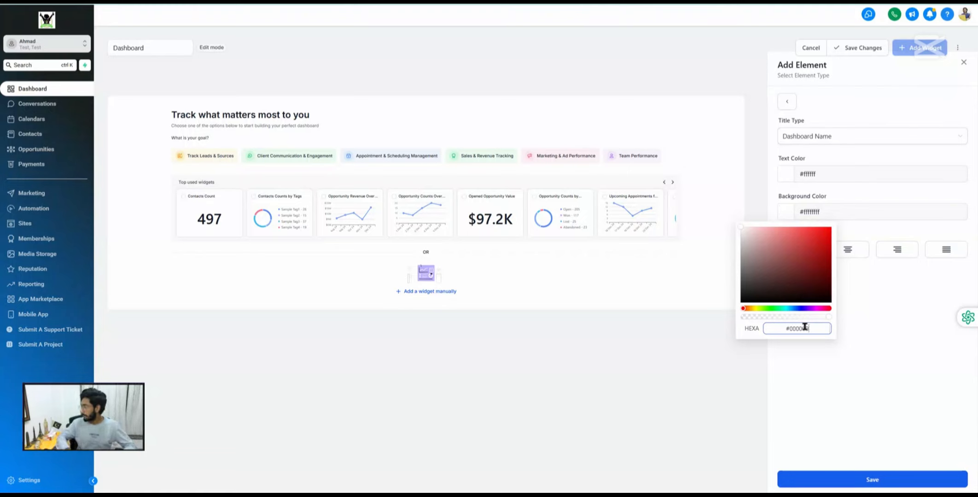
text(0)
key(Return)
click(805, 371)
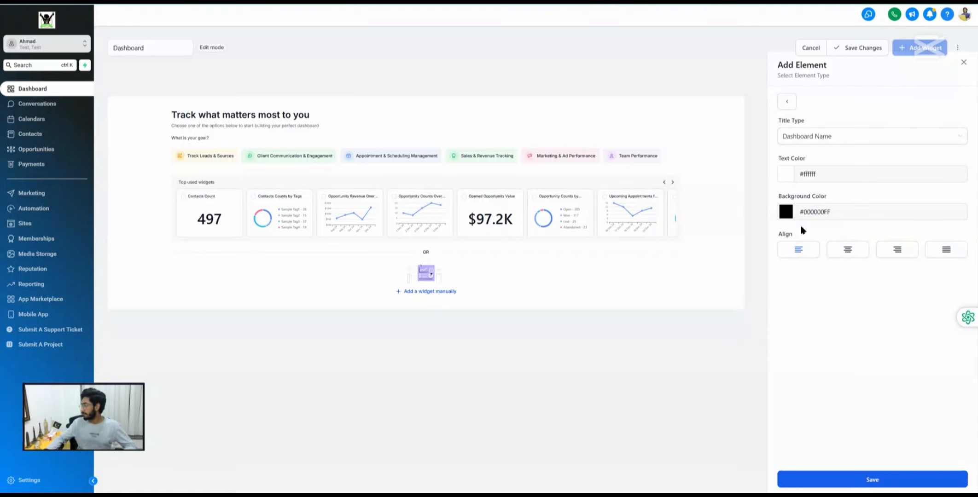
click(796, 251)
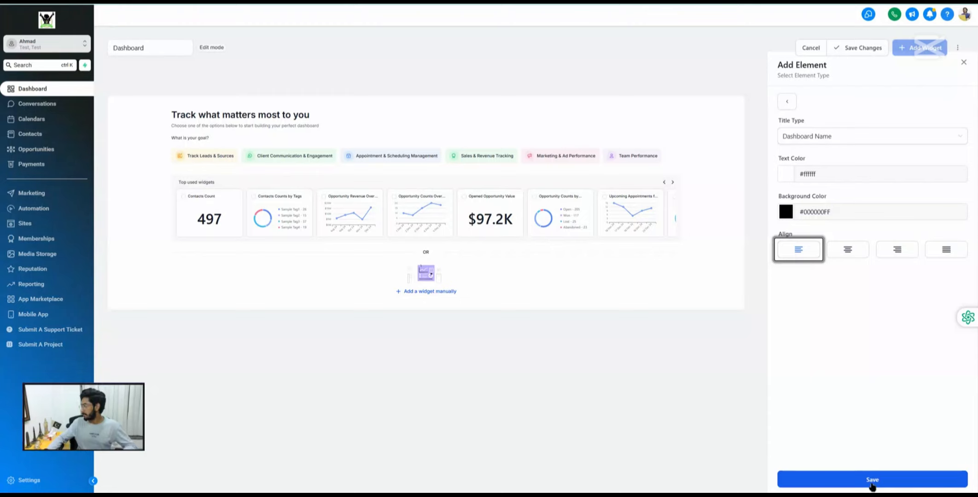
click(871, 482)
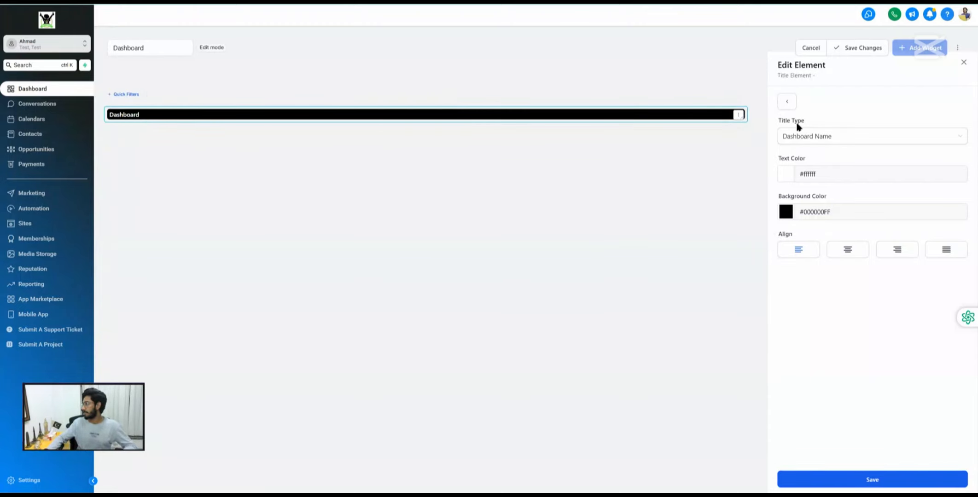
Switch the element's title type to Custom Text, enter "Title" as its text, and save.
click(805, 138)
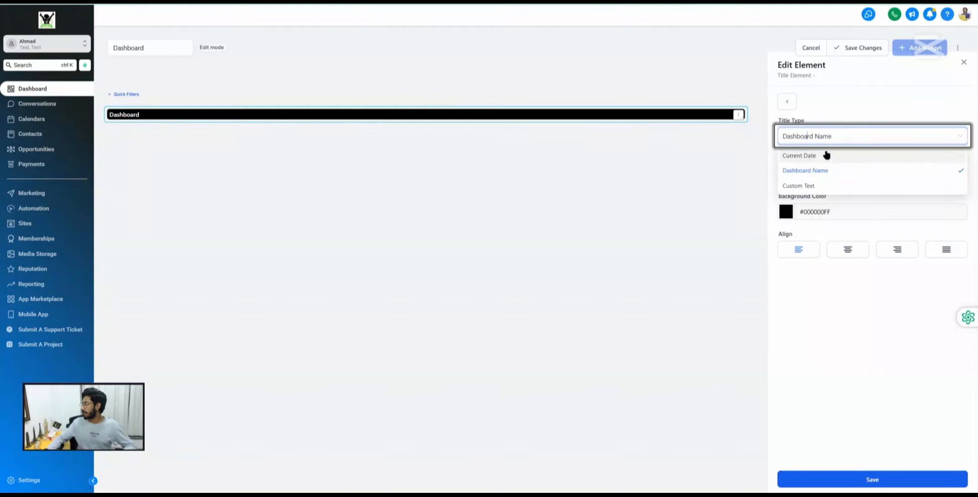
click(801, 186)
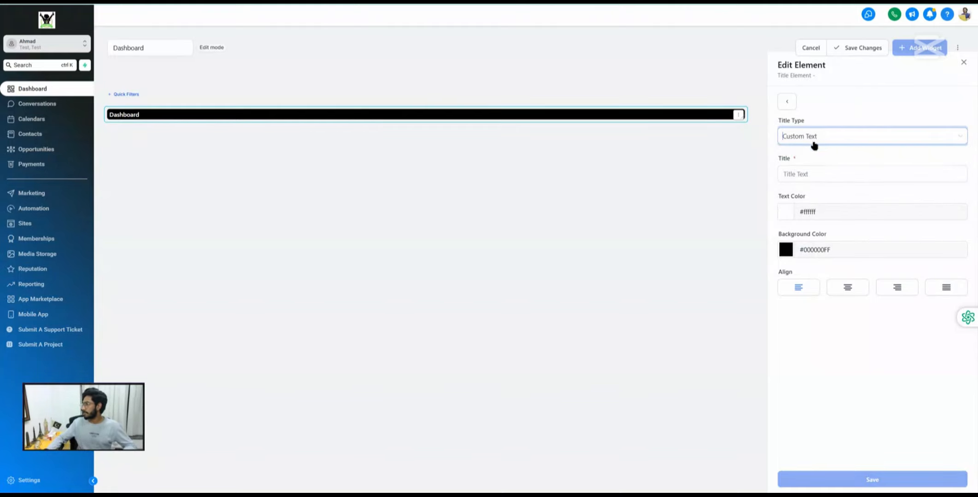
click(803, 175)
text(T)
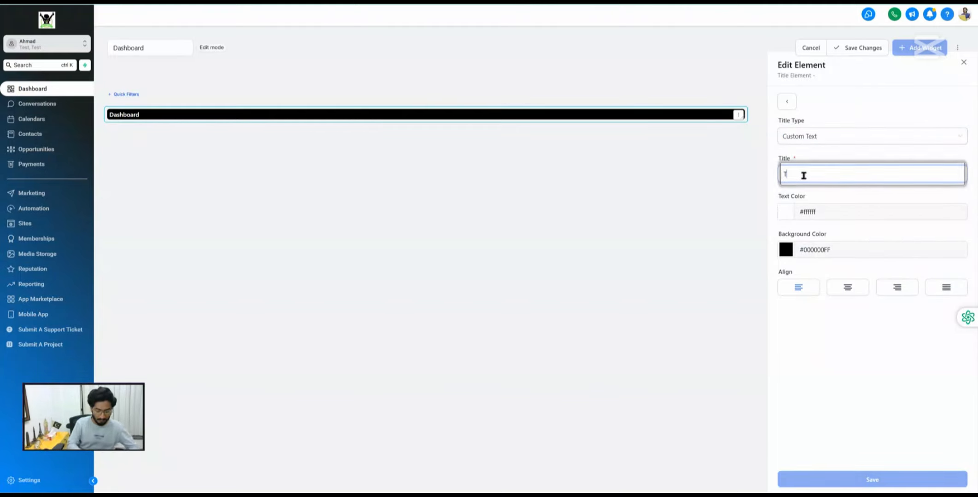
text(itle)
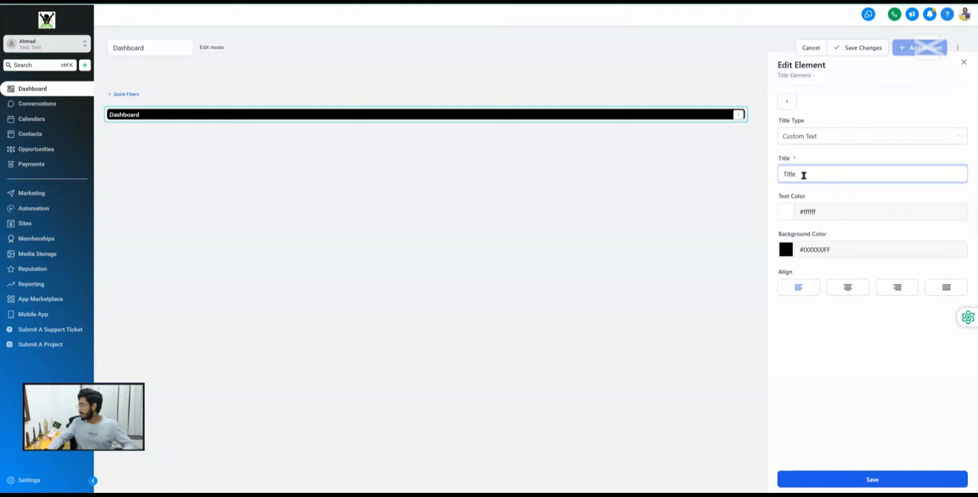
click(885, 480)
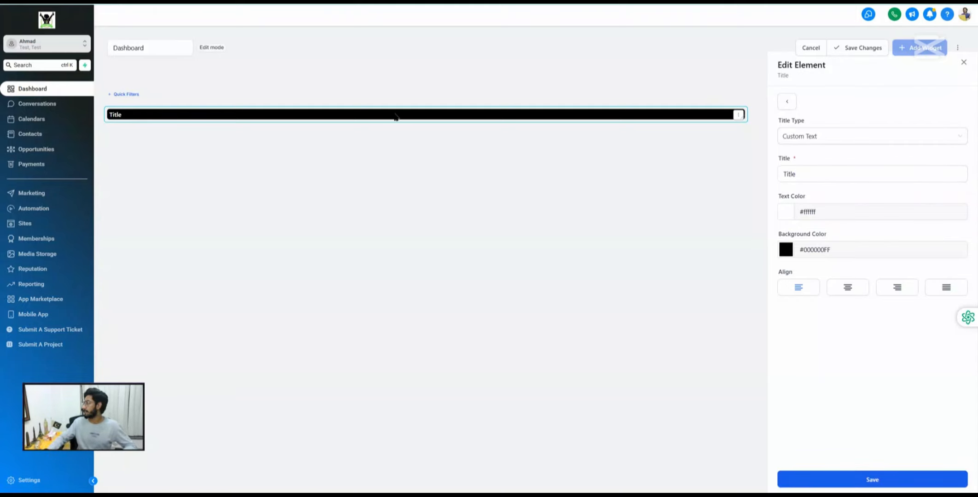
Change the element's title type to Current Date and save it.
click(797, 137)
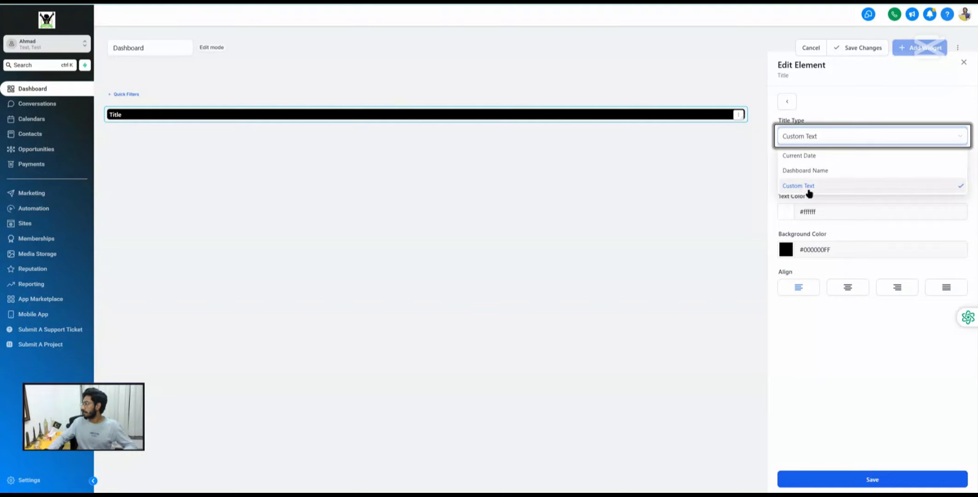
click(797, 156)
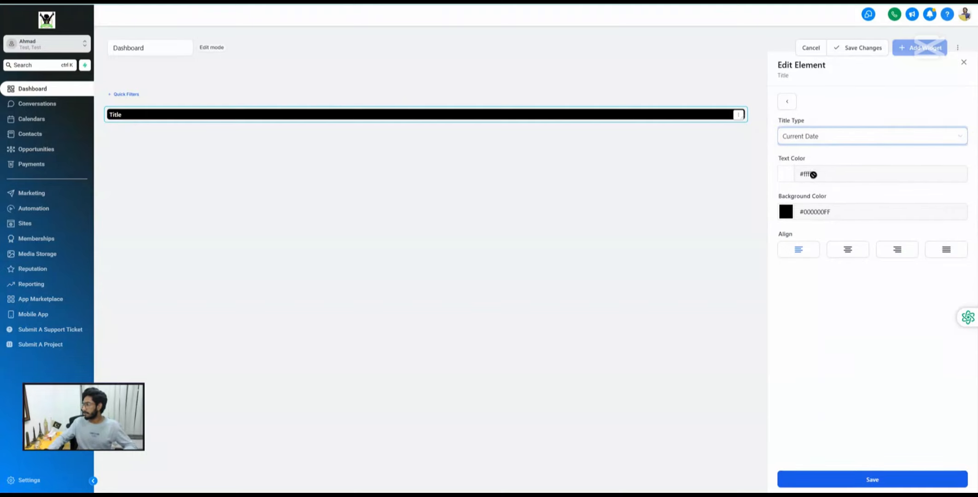
click(872, 480)
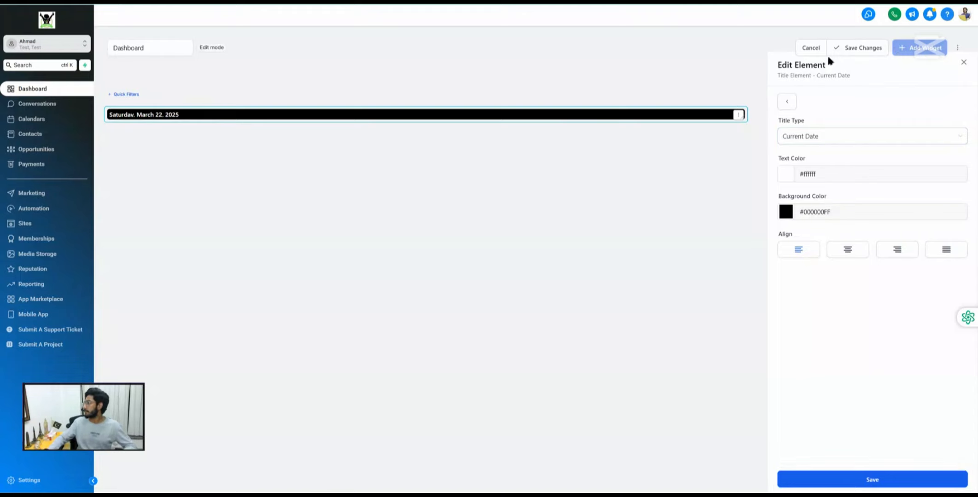
Close the element settings and delete the current-date Title element from the dashboard.
click(963, 64)
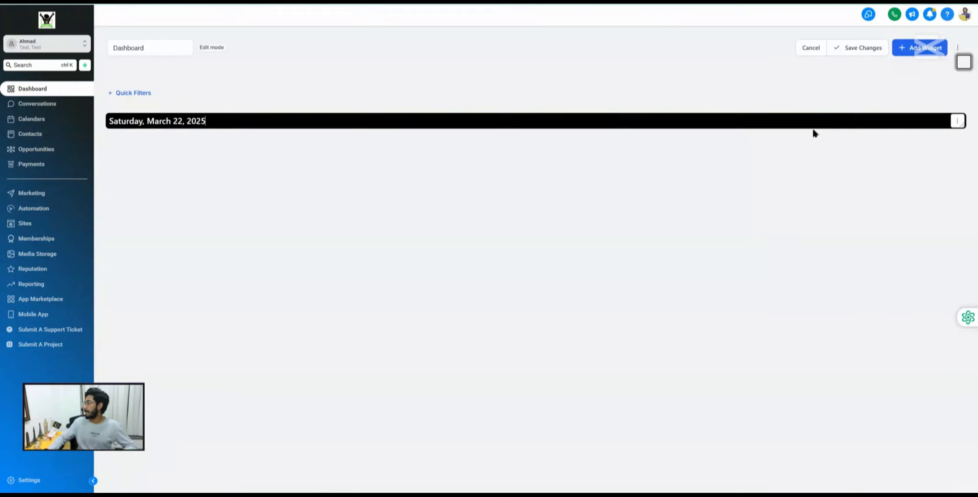
click(957, 121)
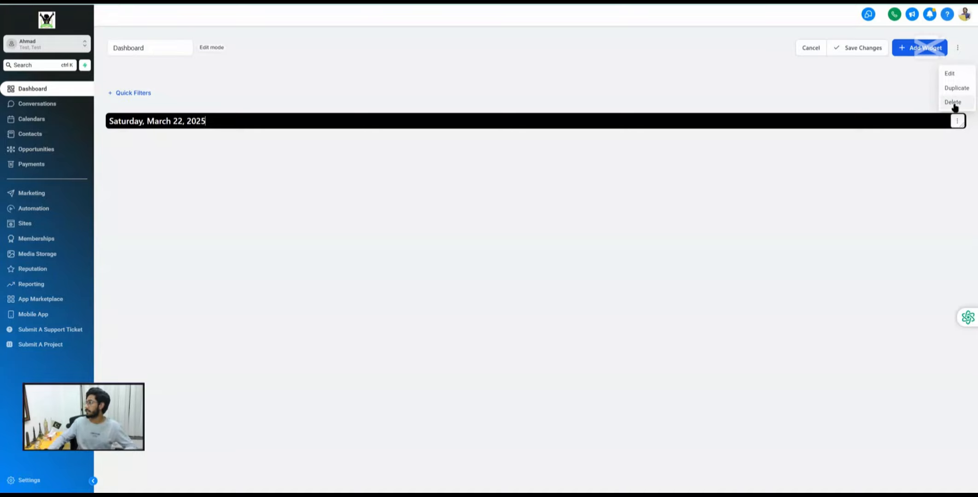
click(953, 103)
Start an Image element, review its Image Fit choices and Advanced Settings, and return to the element list without saving.
click(921, 46)
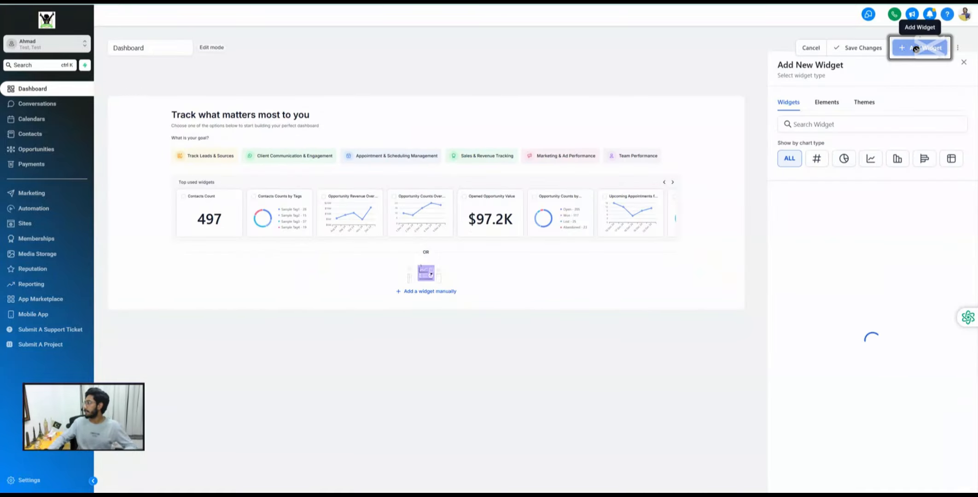
click(825, 102)
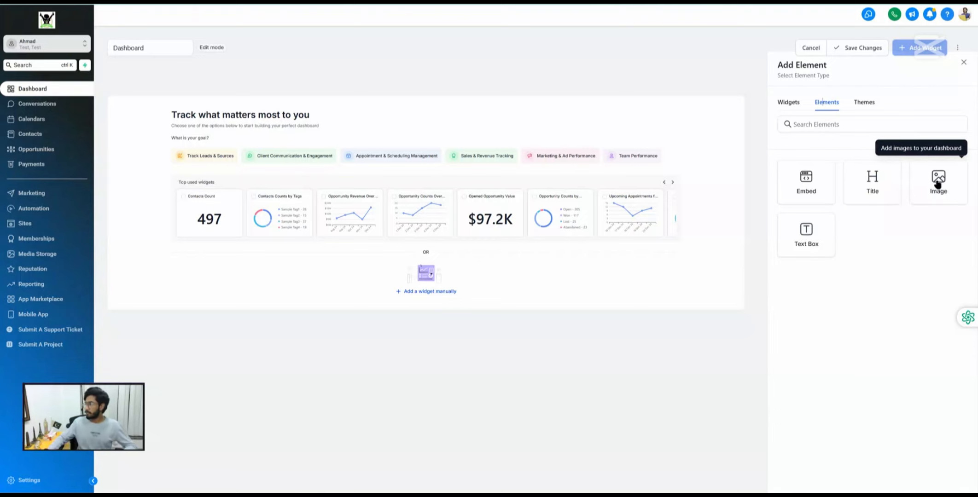
click(937, 184)
click(802, 137)
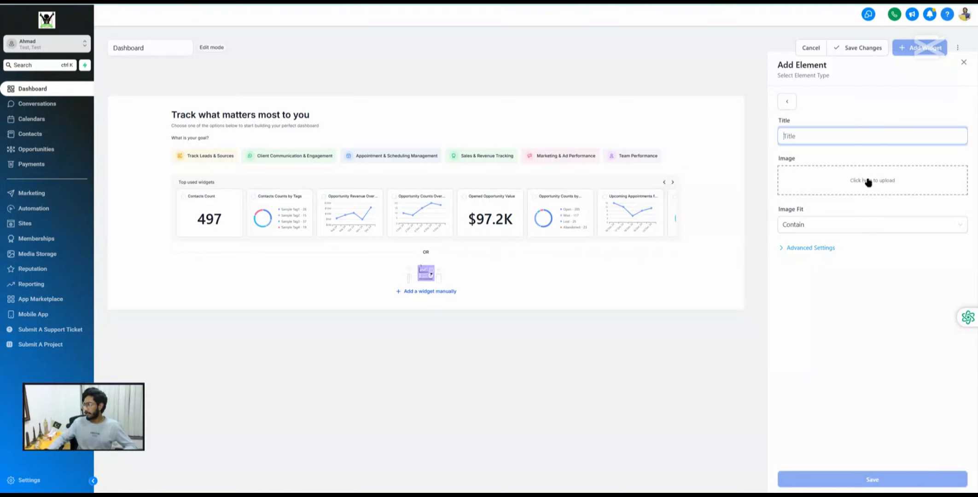
click(811, 226)
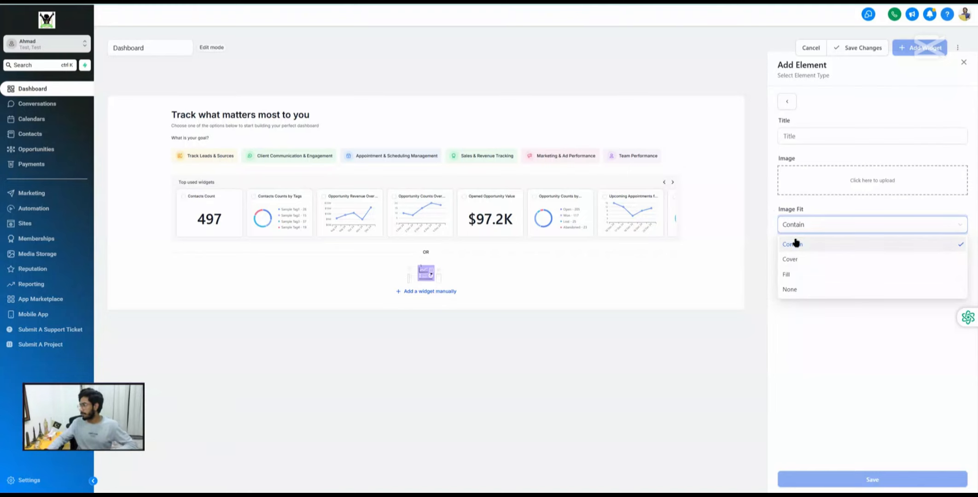
click(819, 317)
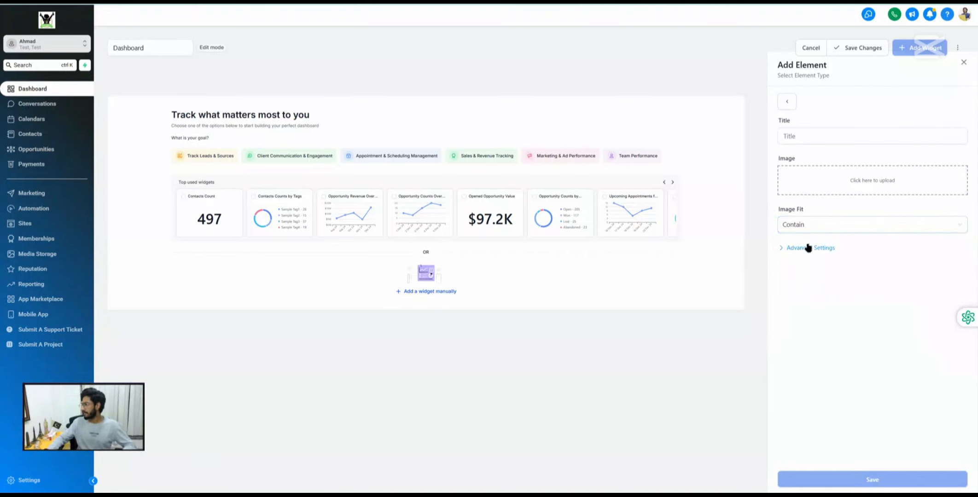
click(808, 248)
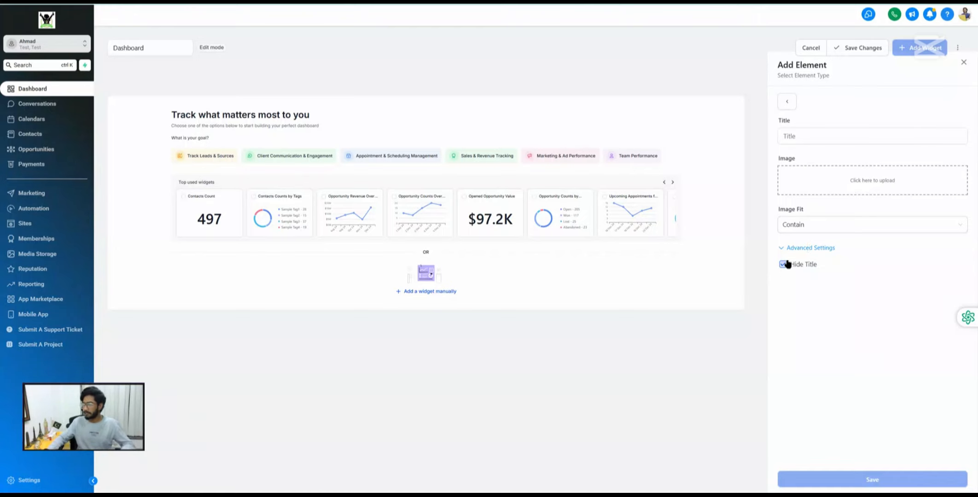
click(788, 101)
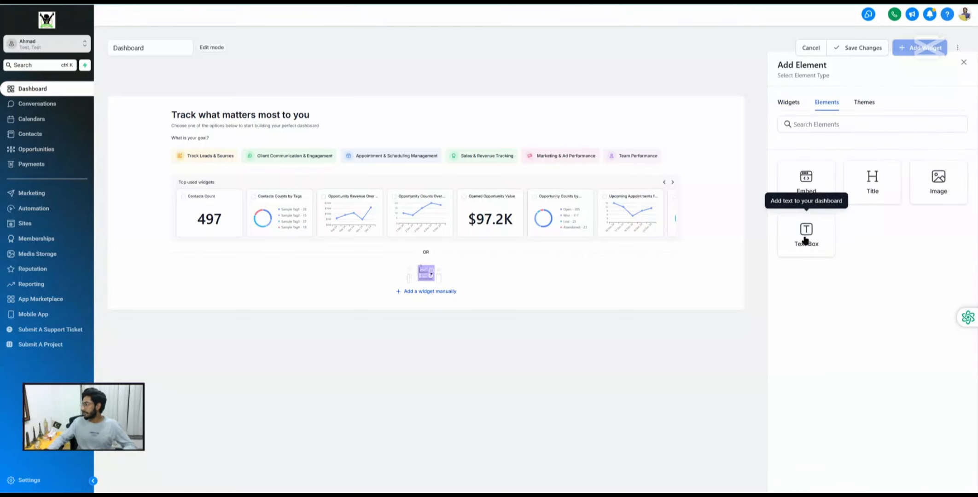
Look over the Text Box element's formatting options and the Title element's settings without adding either one.
click(805, 236)
click(808, 175)
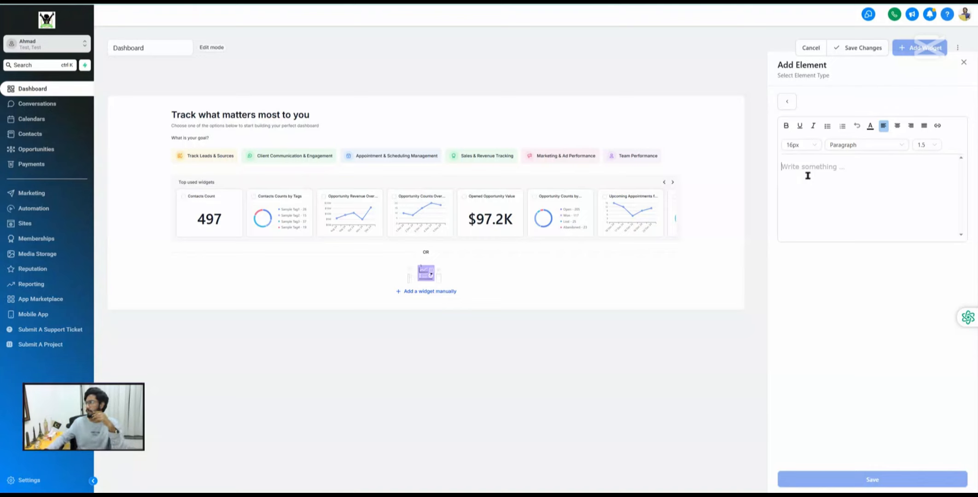
click(882, 126)
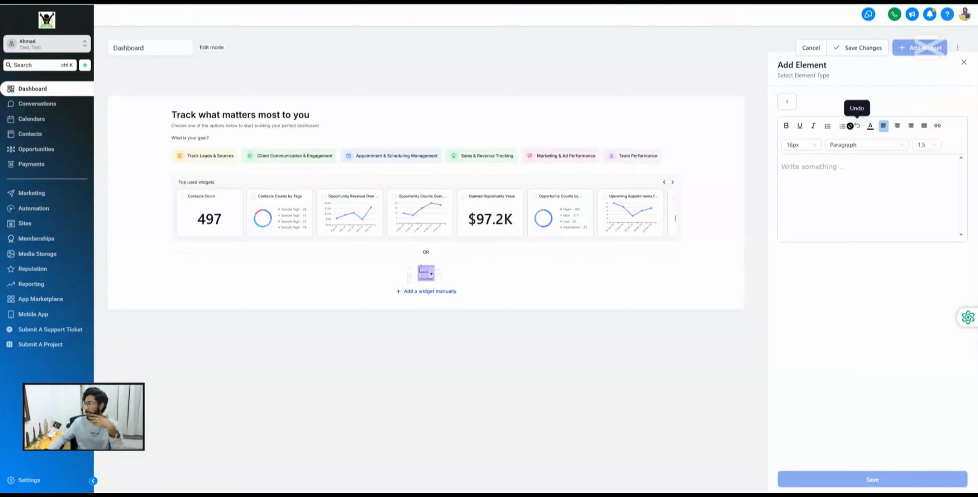
click(787, 101)
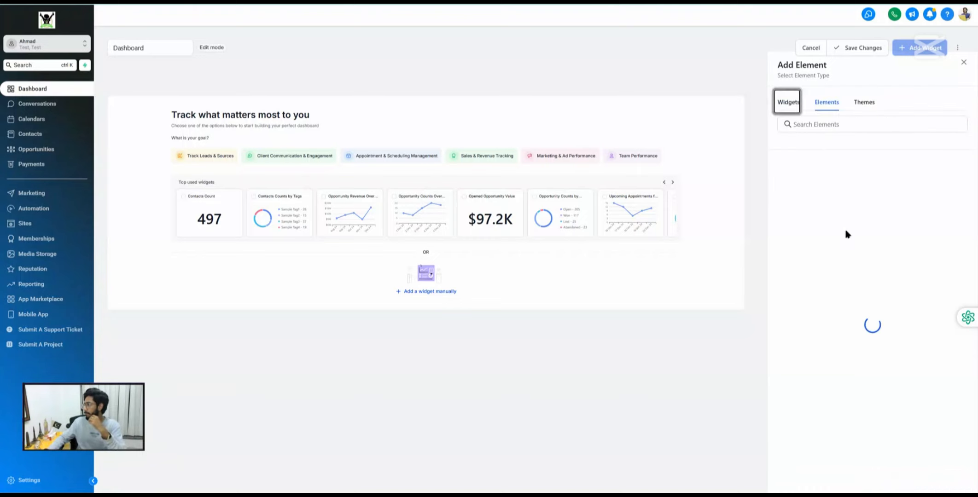
click(871, 182)
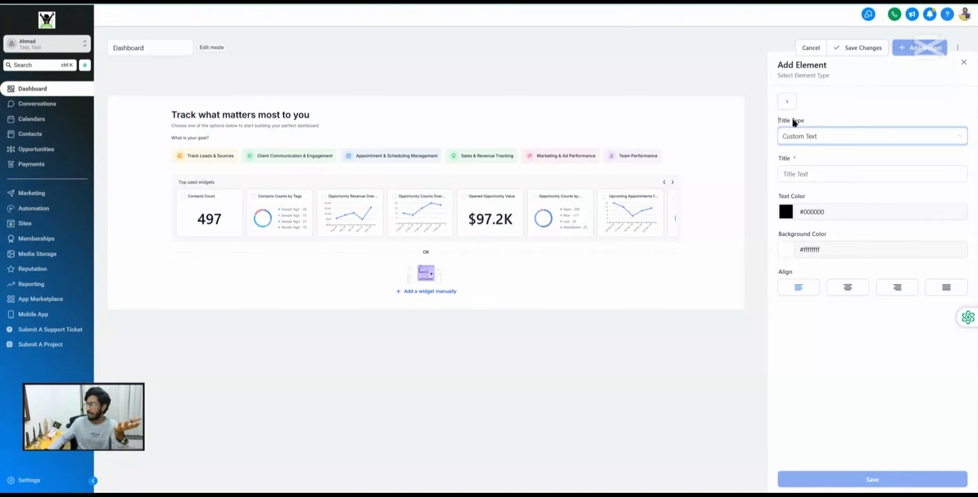
click(787, 101)
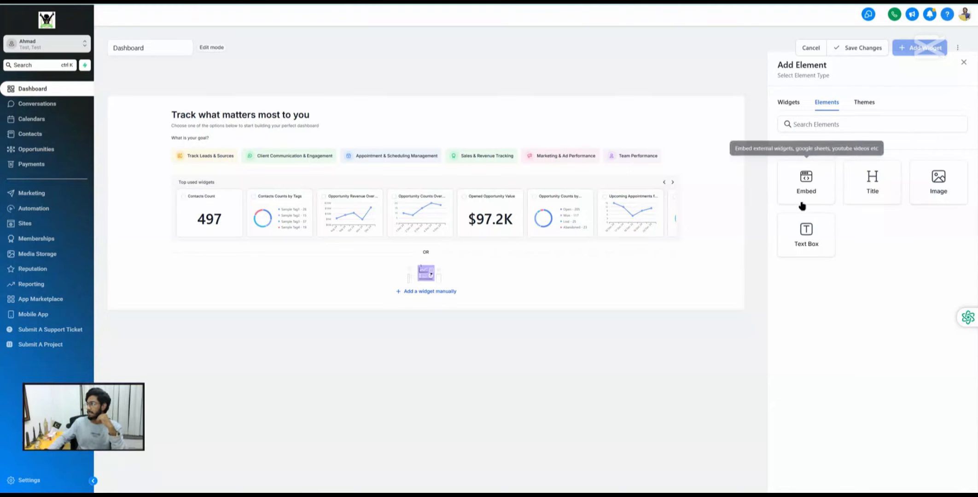
View the dashboard themes, and examine the widget catalogue with its search, chart type filter and categories.
click(864, 103)
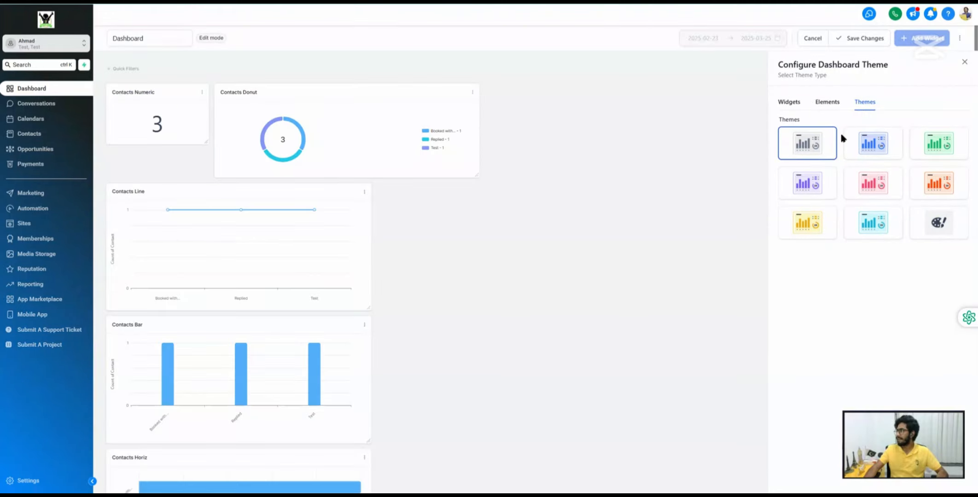
click(790, 102)
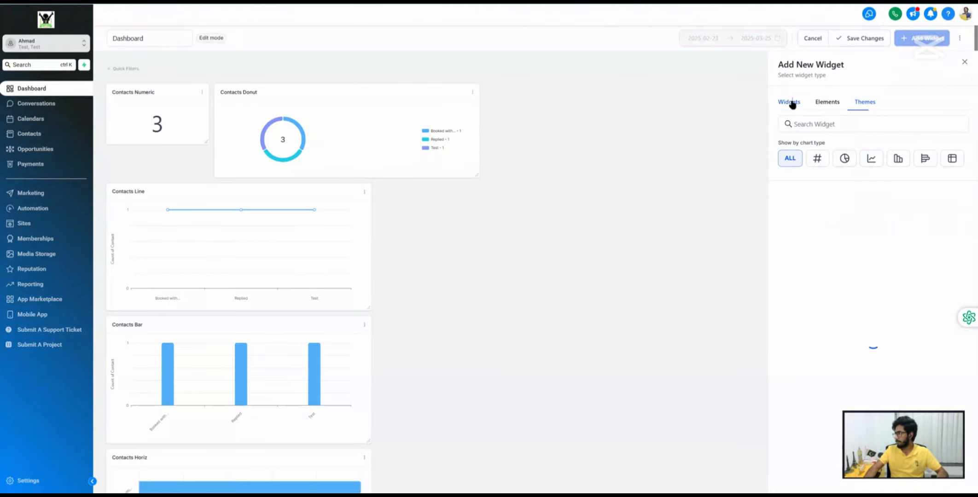
click(793, 123)
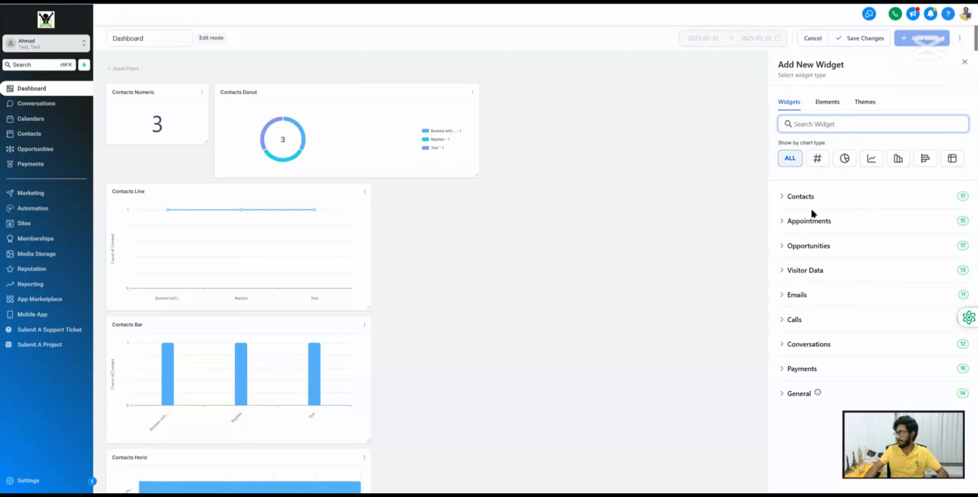
drag(784, 143, 823, 143)
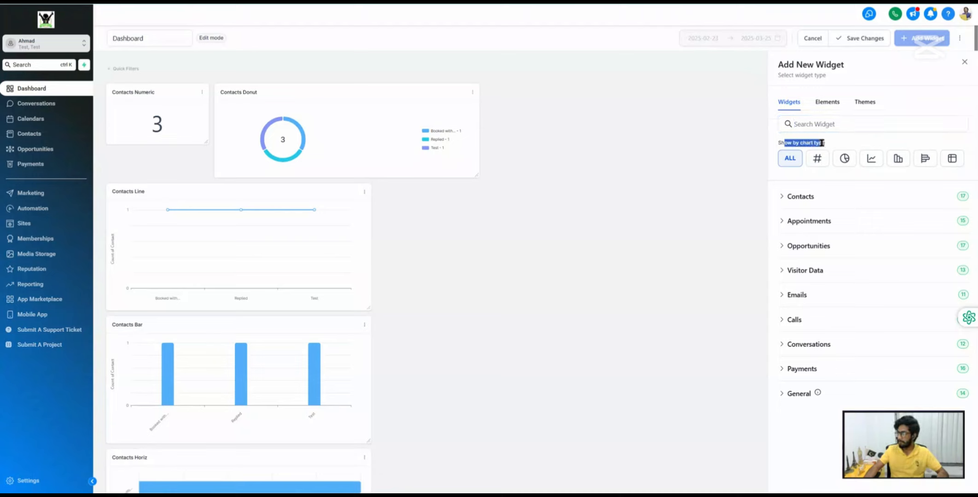
View the contact records behind the Contacts Numeric widget and behind two segments of the Contacts Donut chart.
double_click(817, 143)
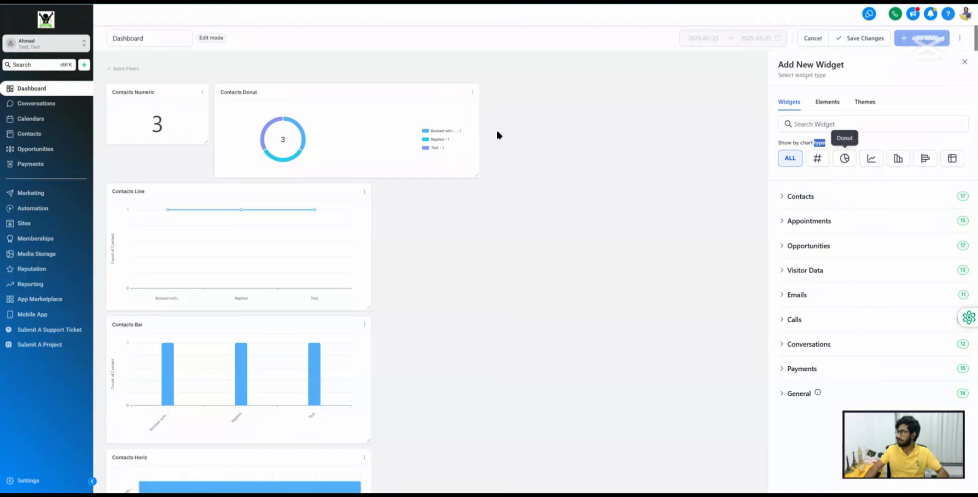
click(159, 128)
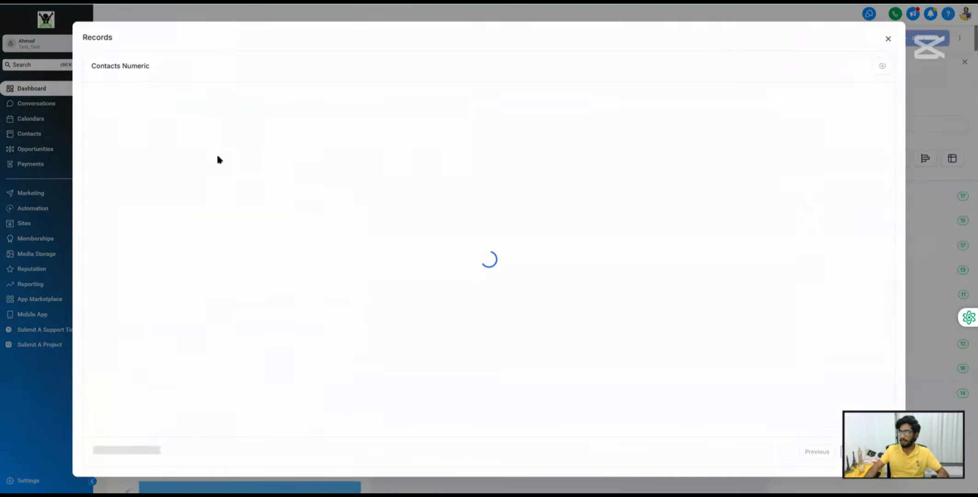
click(888, 40)
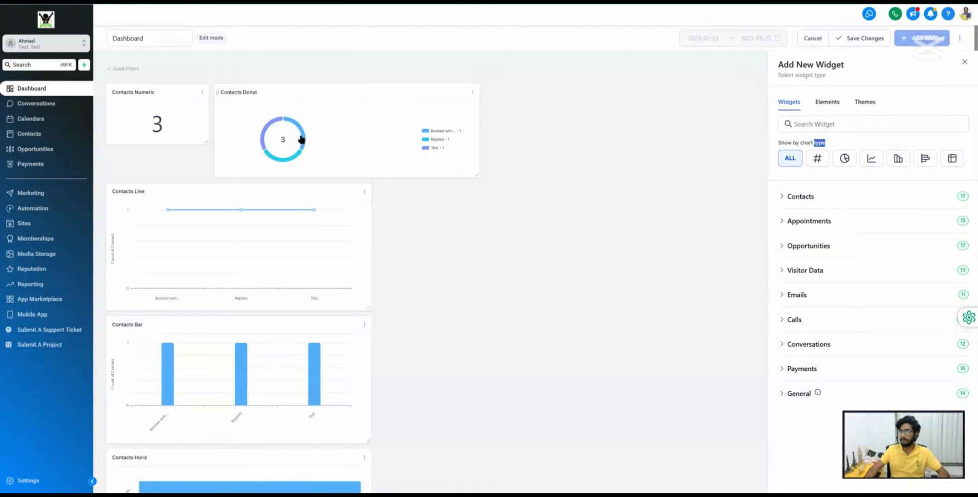
click(263, 134)
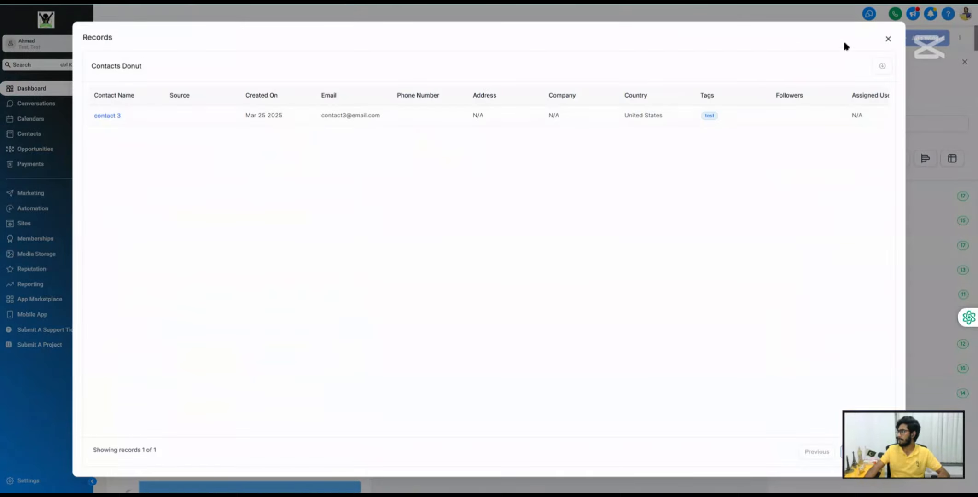
click(887, 39)
click(304, 136)
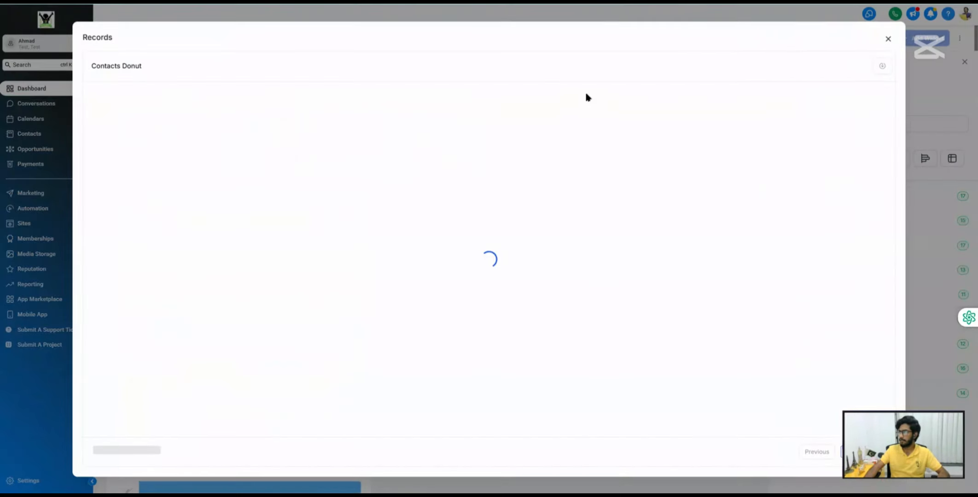
click(880, 45)
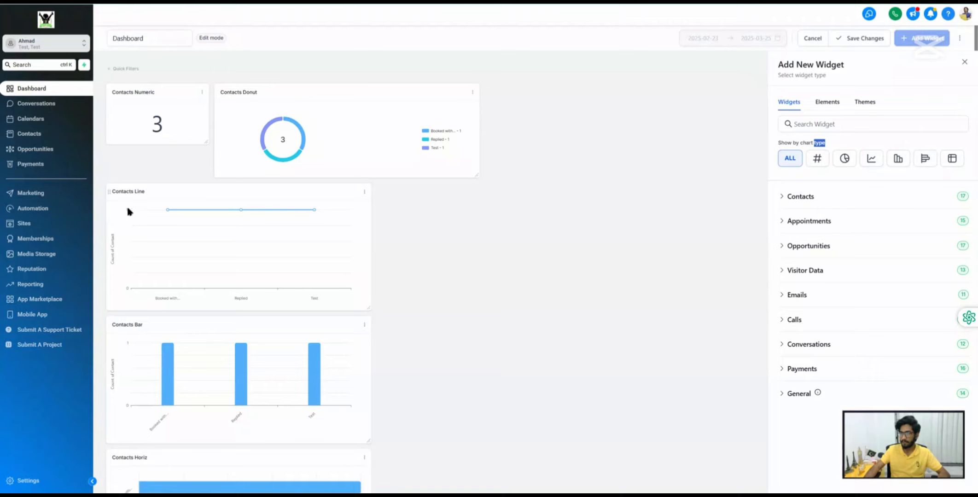
Compare the sample line, bar, horizontal bar and table contact widgets with the chart types offered for new widgets.
mouse_move(167, 212)
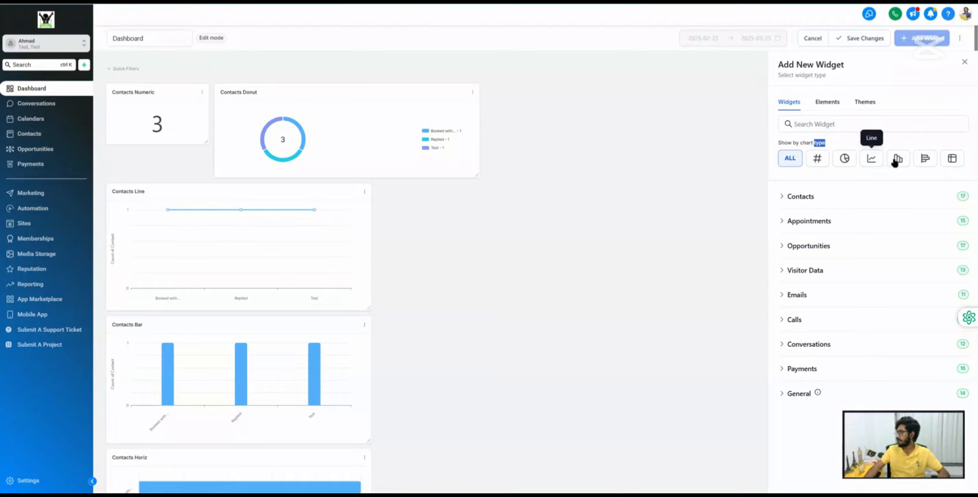
scroll(348, 279, down, 3)
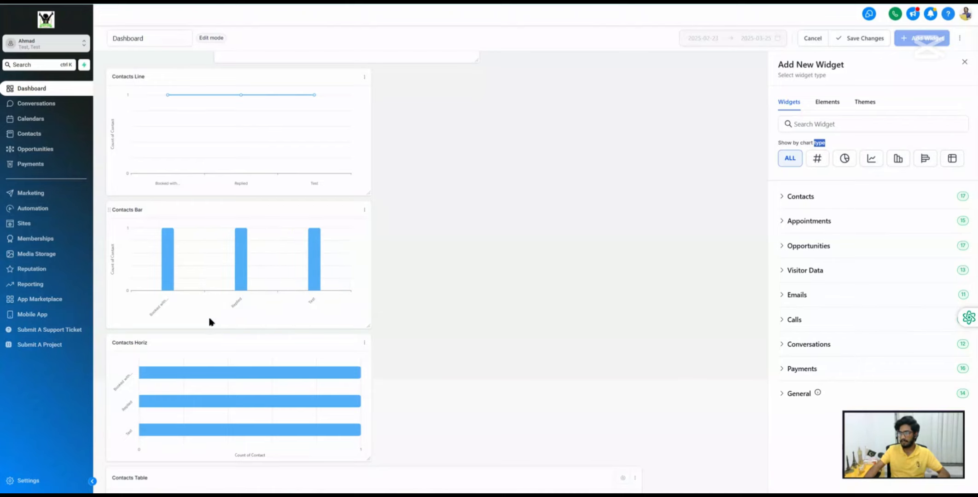
scroll(209, 316, down, 2)
scroll(209, 317, down, 1)
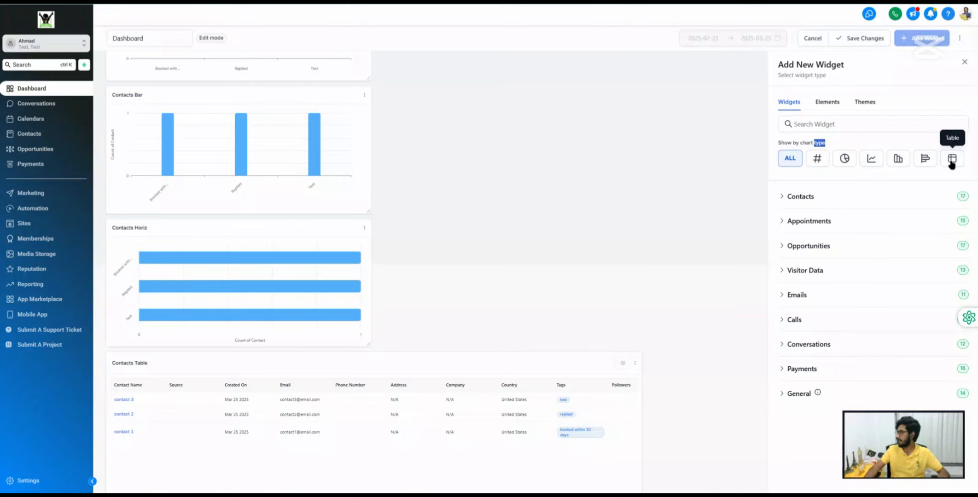
scroll(393, 236, down, 2)
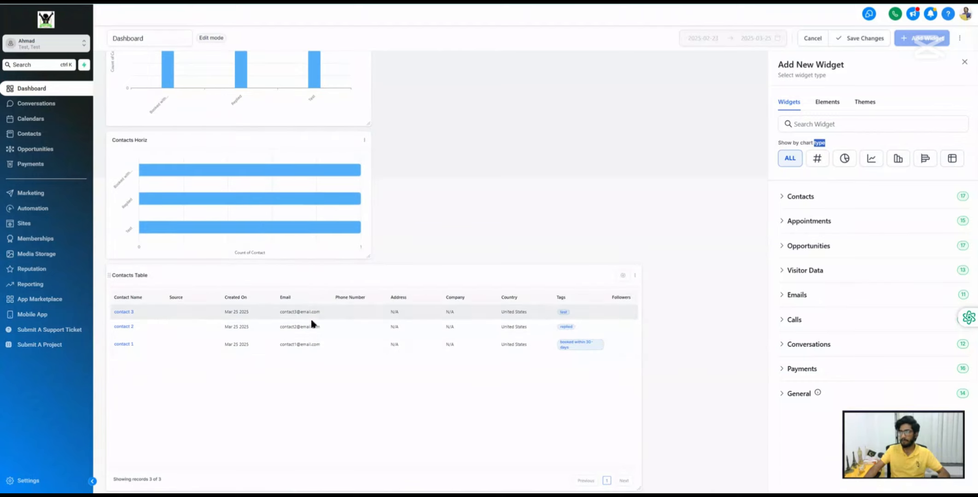
click(797, 140)
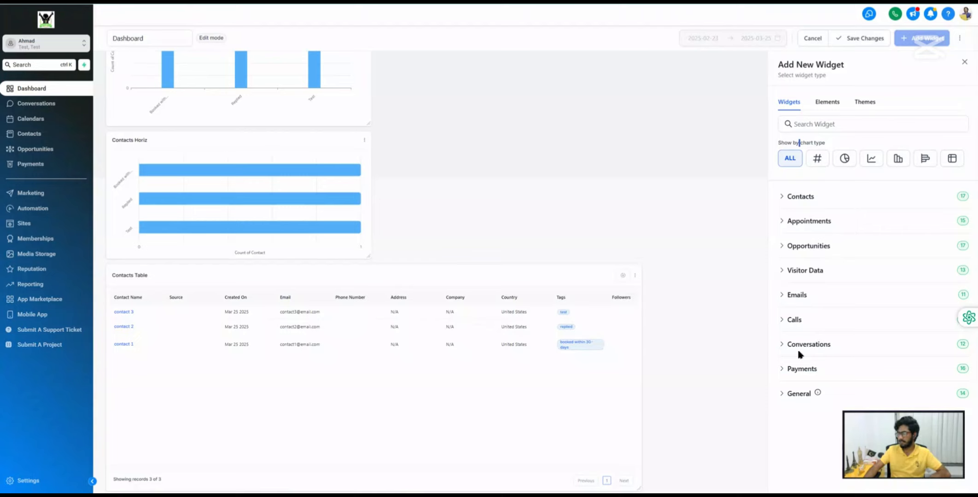
Start a Contacts Count widget from the Contacts category and title it "Contacts Widget".
click(801, 198)
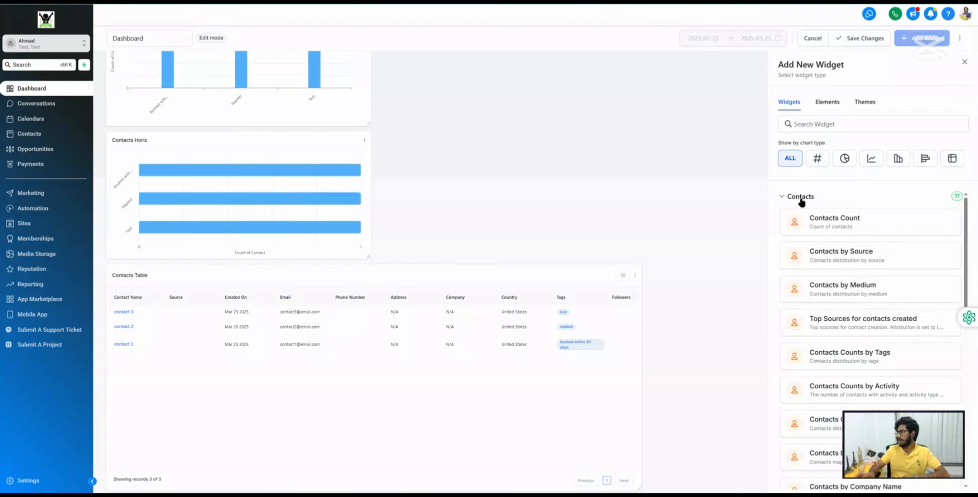
click(831, 226)
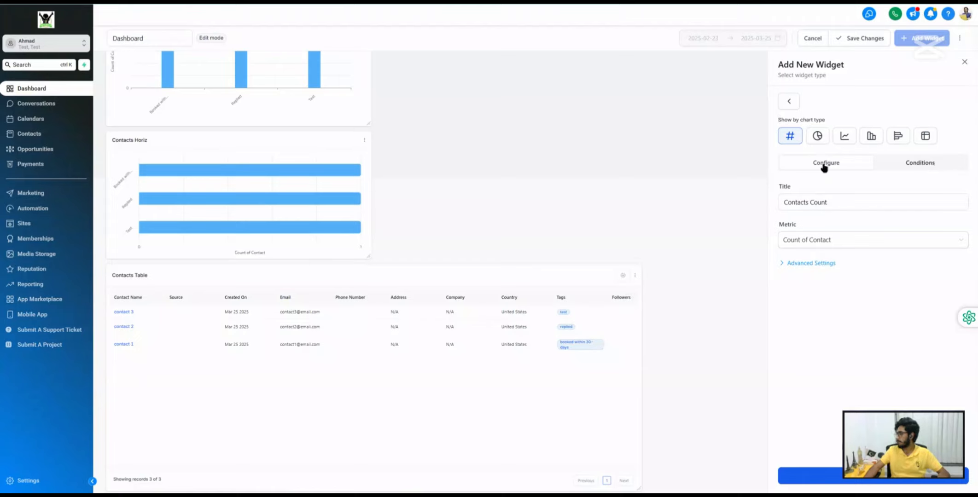
triple_click(802, 202)
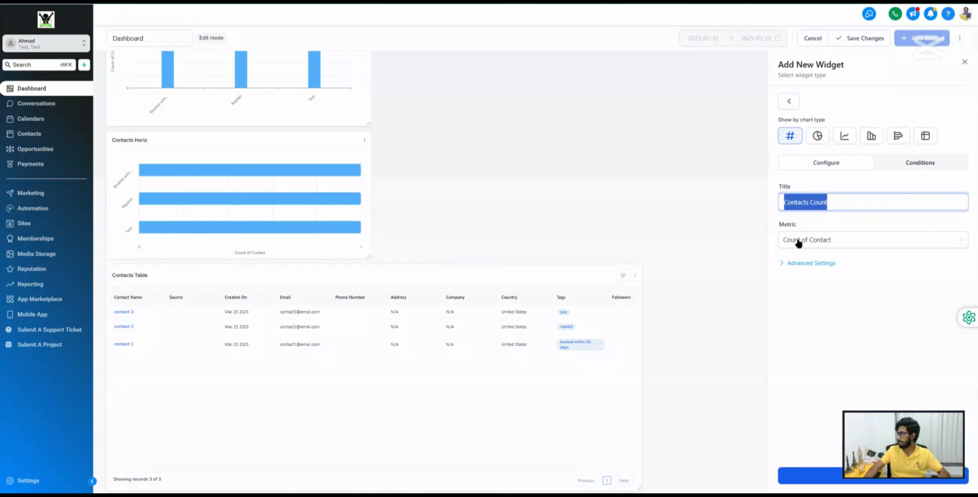
double_click(821, 202)
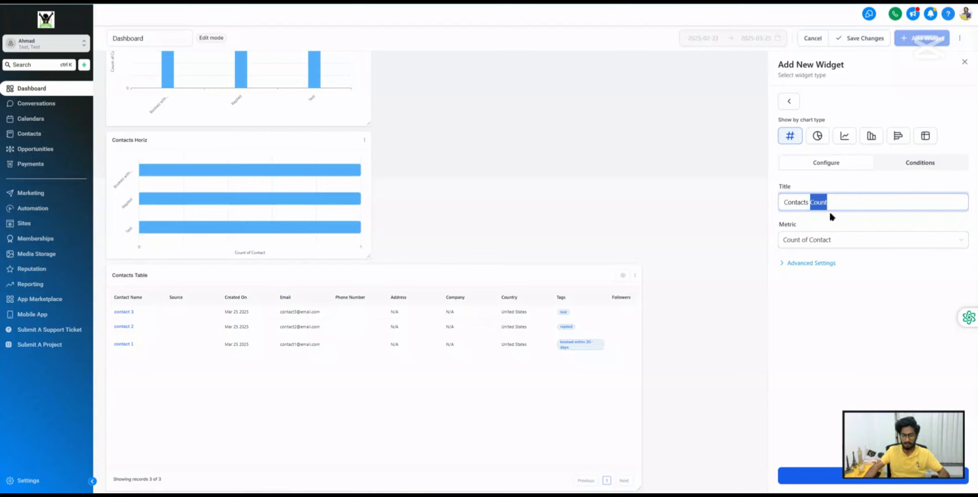
text(T)
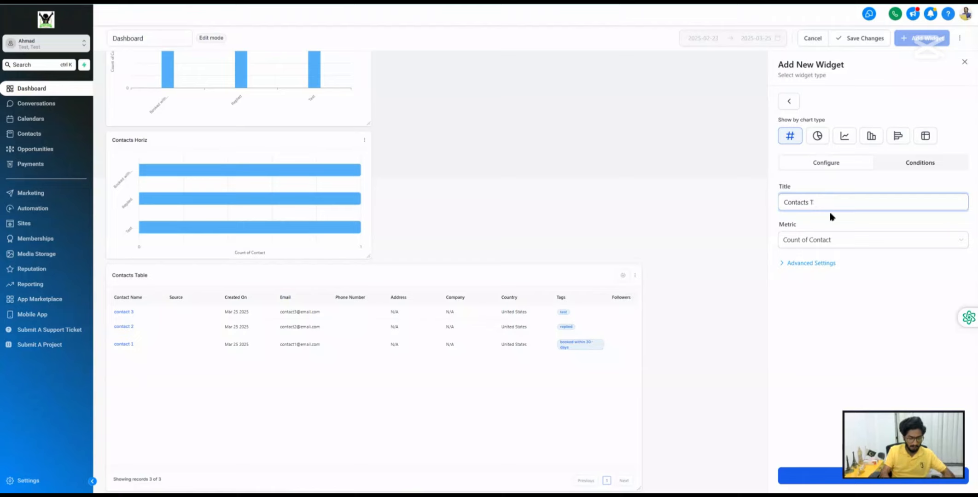
key(BackSpace)
text(Wid)
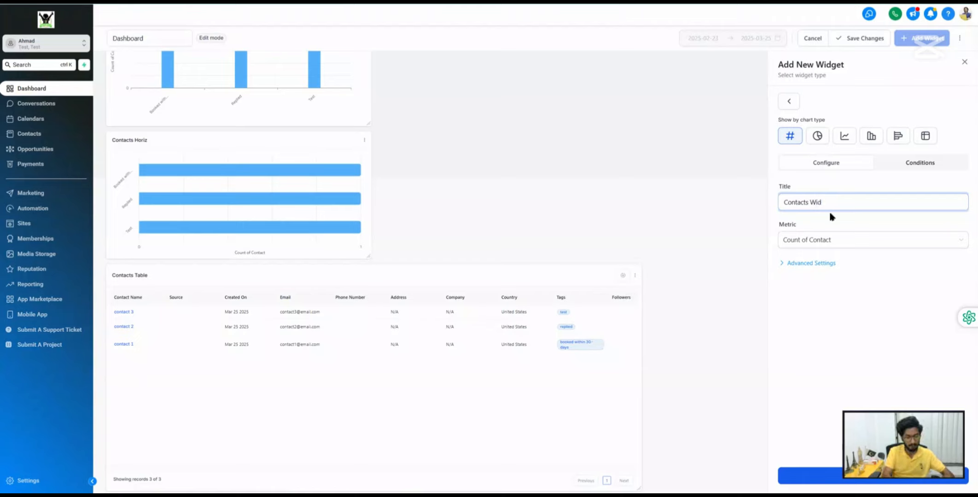
text(get)
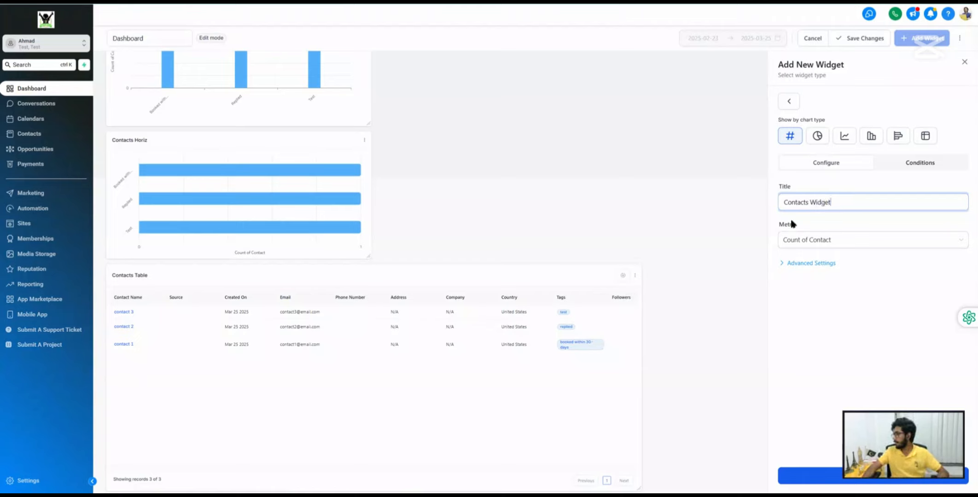
Choose Count of Contact as the widget's metric and Created On as the Date Property in its advanced settings.
click(782, 229)
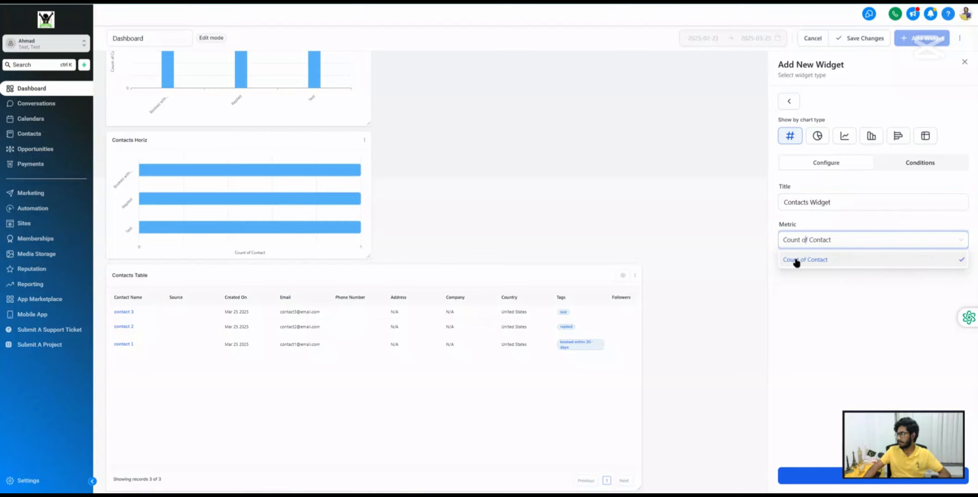
click(814, 261)
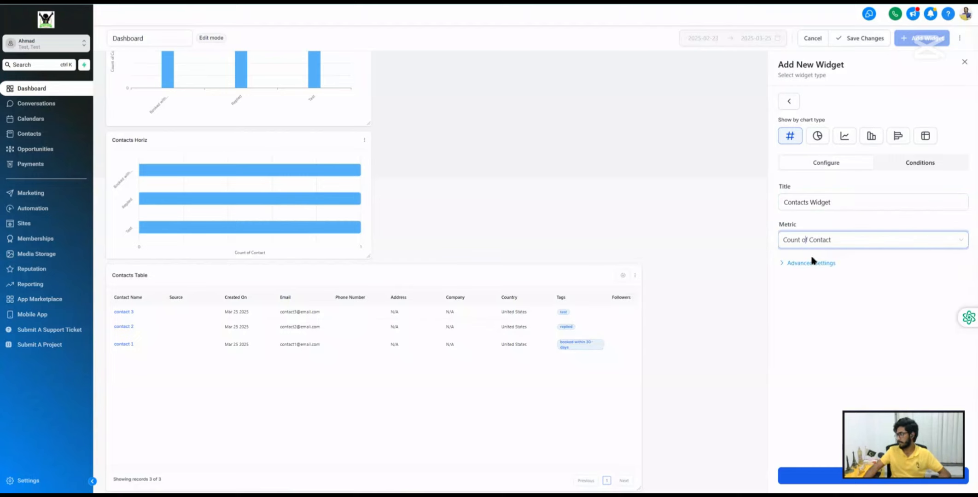
click(803, 263)
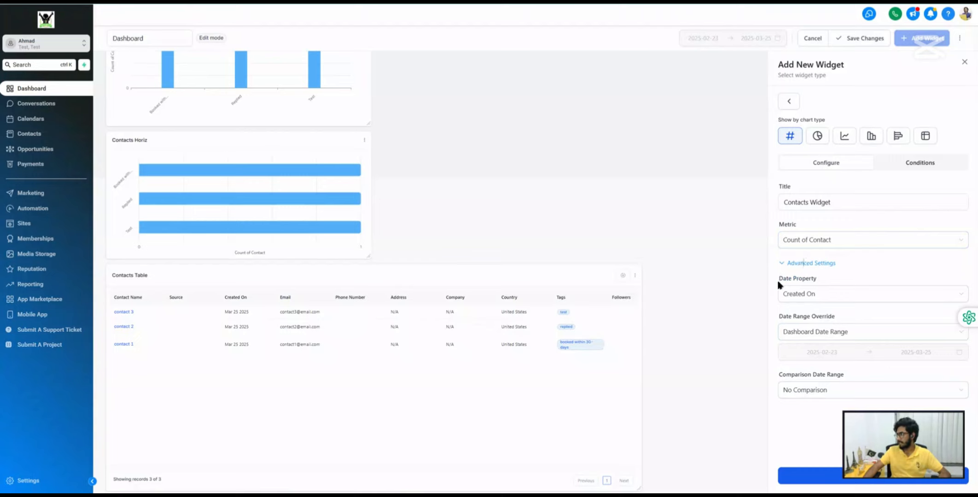
drag(778, 280, 818, 276)
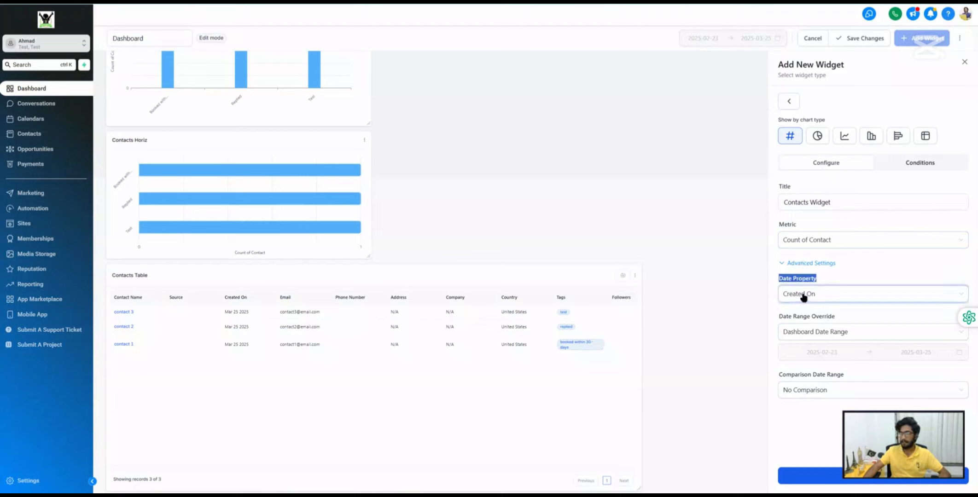
click(802, 295)
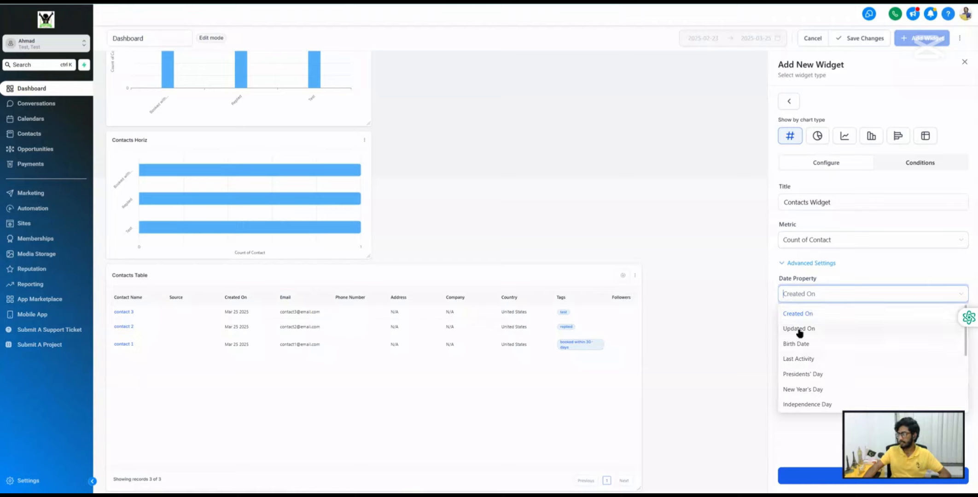
scroll(804, 352, down, 5)
scroll(813, 352, up, 5)
click(793, 314)
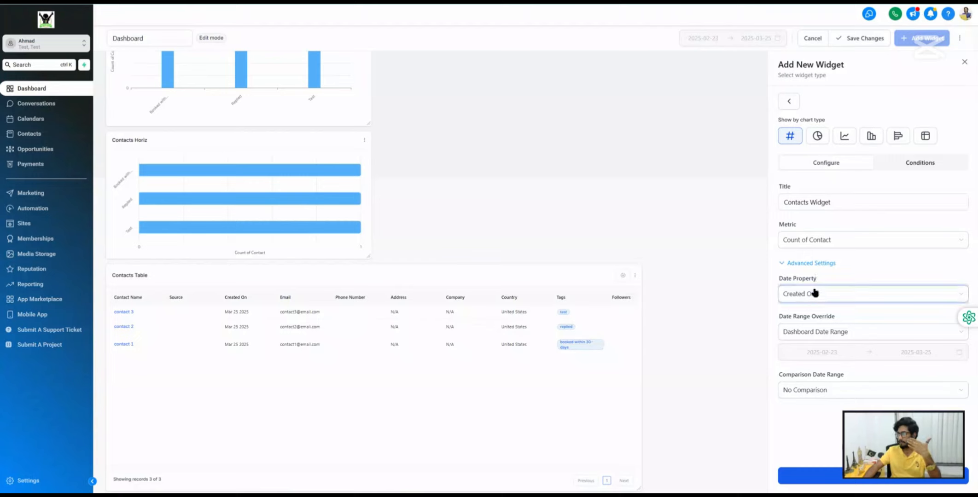
Look over the Date Range Override choices for the Contacts Widget without picking another range.
drag(792, 316, 834, 317)
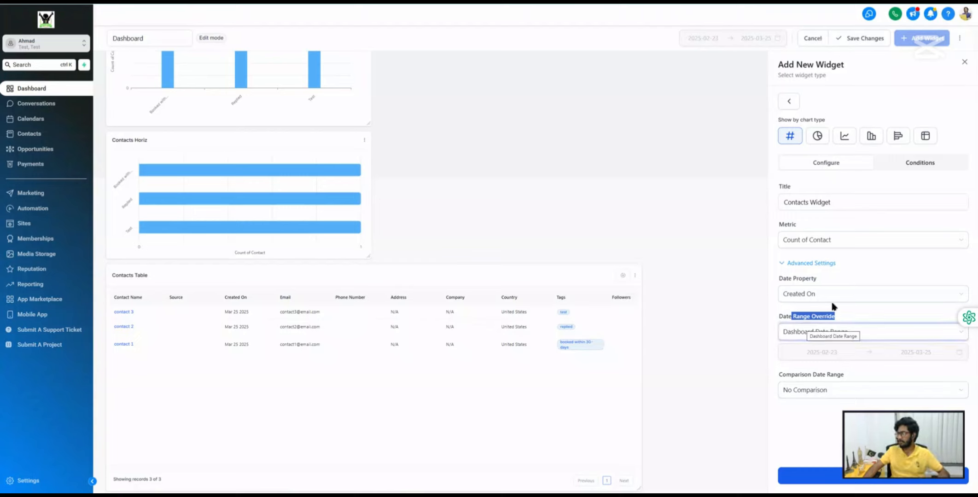
click(801, 335)
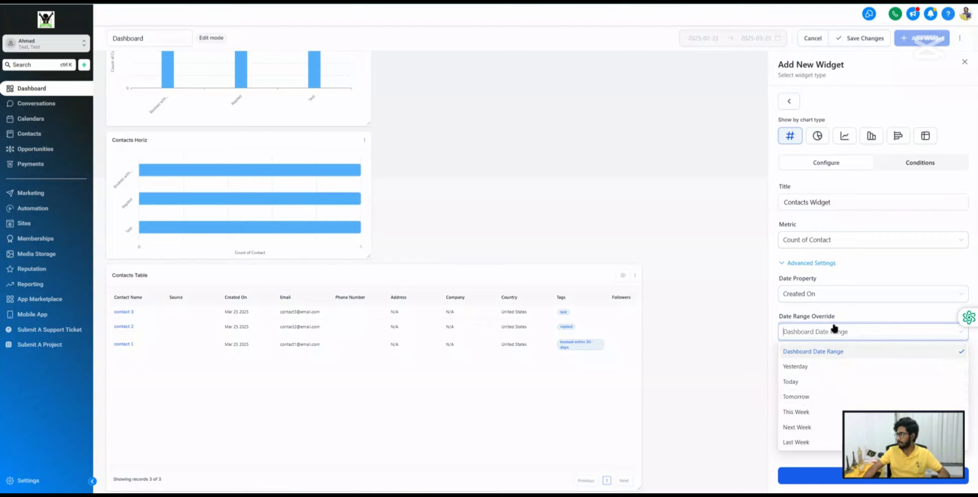
click(854, 315)
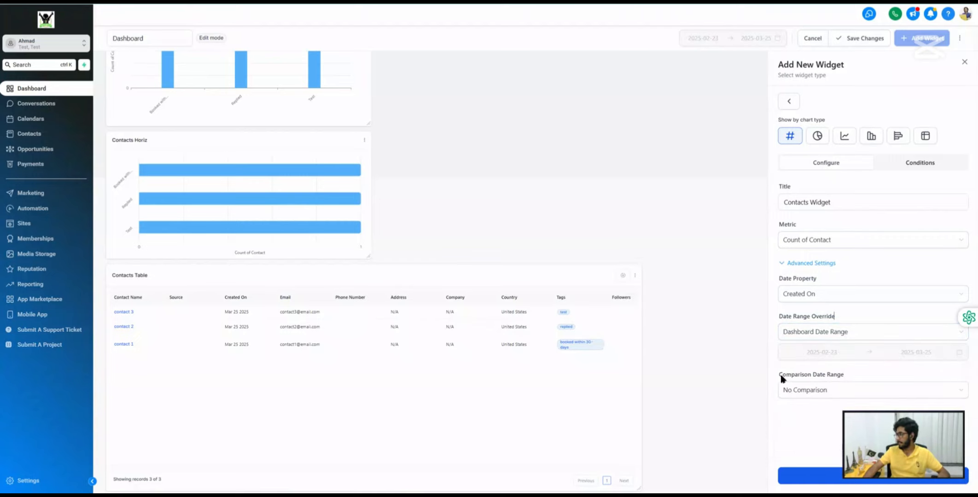
Set the Comparison Date Range to Previous 31 days and save the new Contacts Widget to the dashboard.
drag(780, 375, 843, 376)
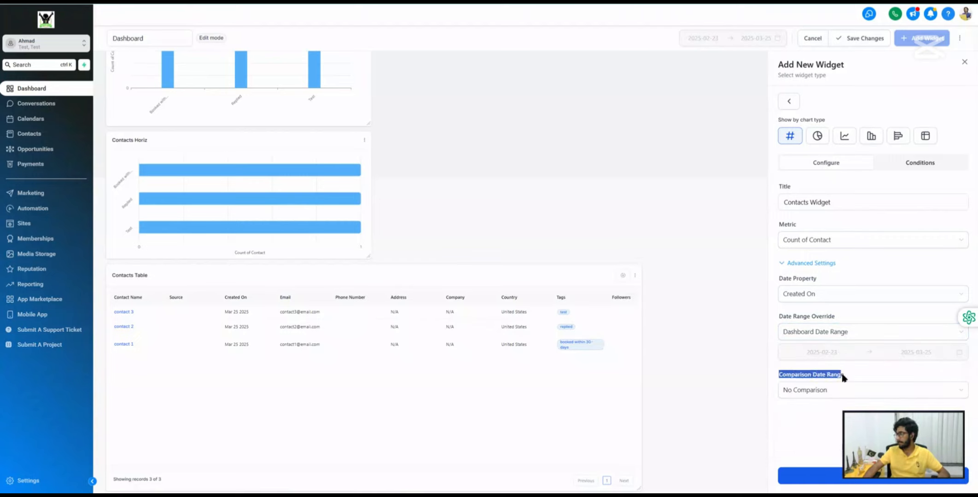
click(802, 391)
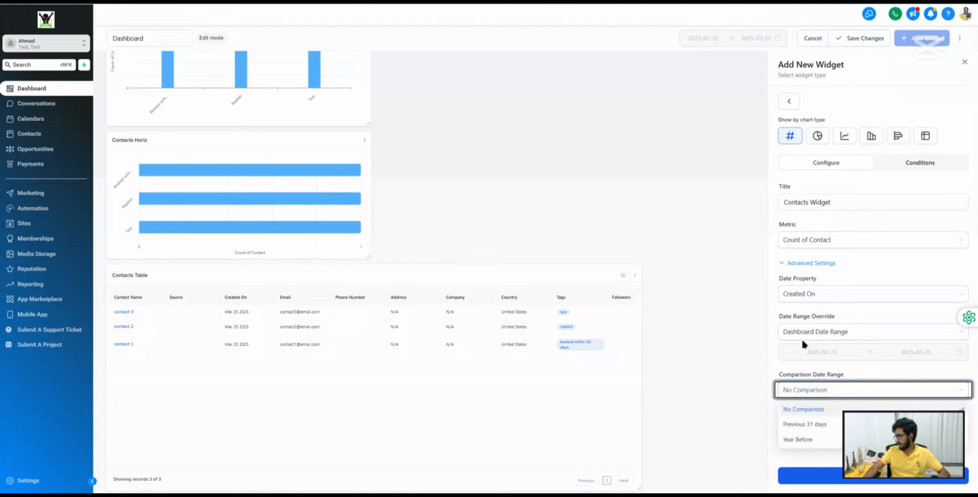
click(800, 425)
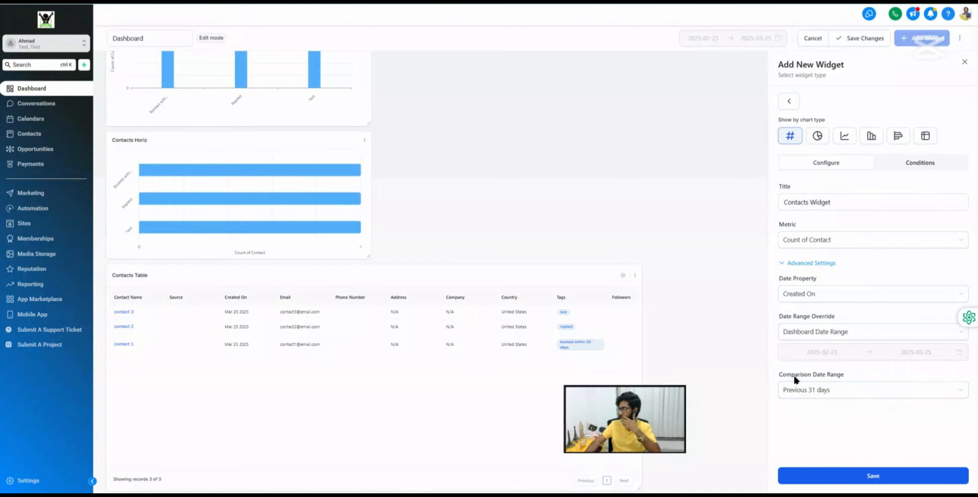
click(874, 477)
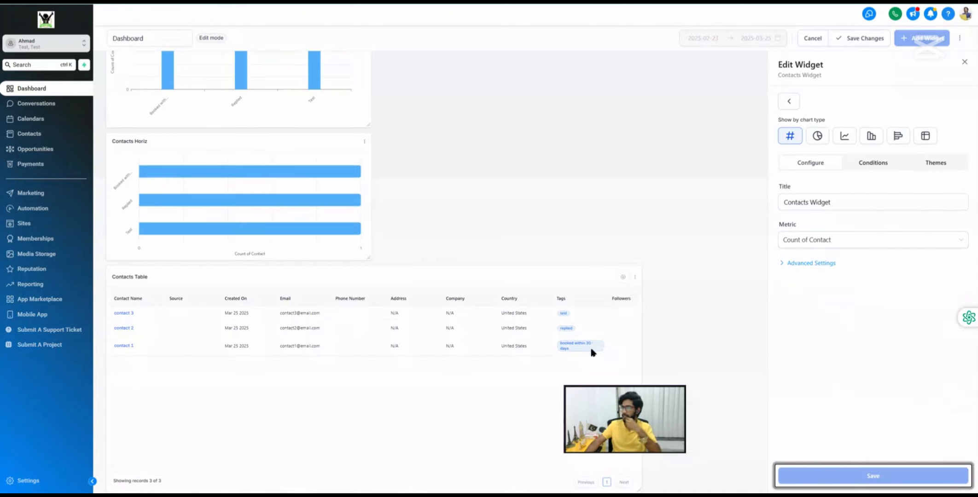
Find the new Contacts Widget on the dashboard and save its settings once more.
scroll(315, 364, up, 2)
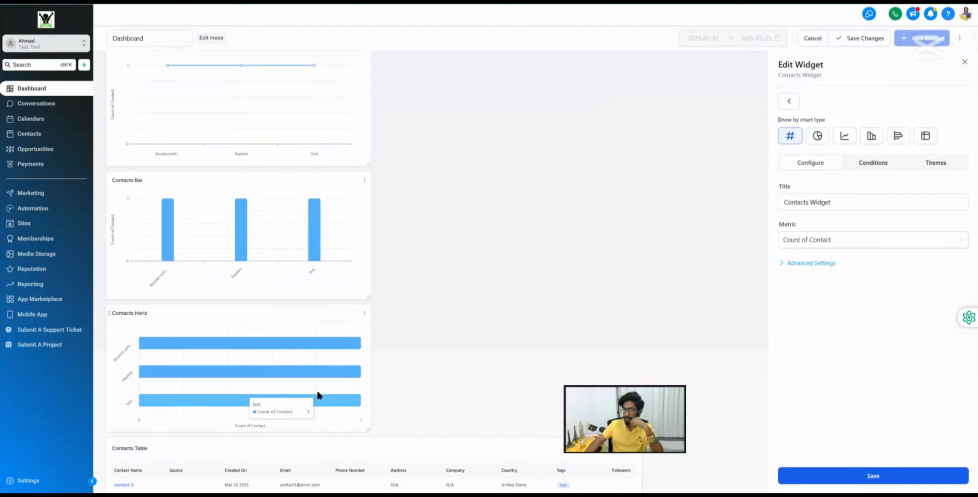
scroll(261, 429, down, 3)
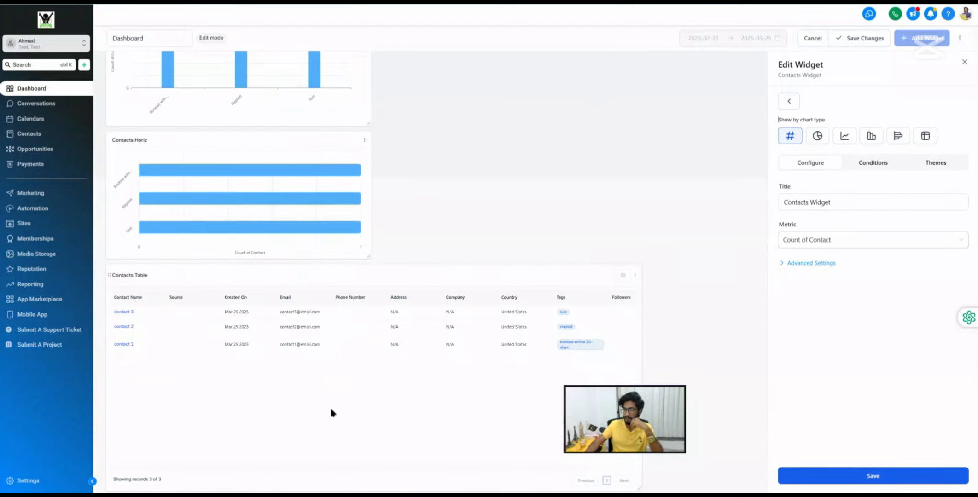
scroll(545, 227, up, 6)
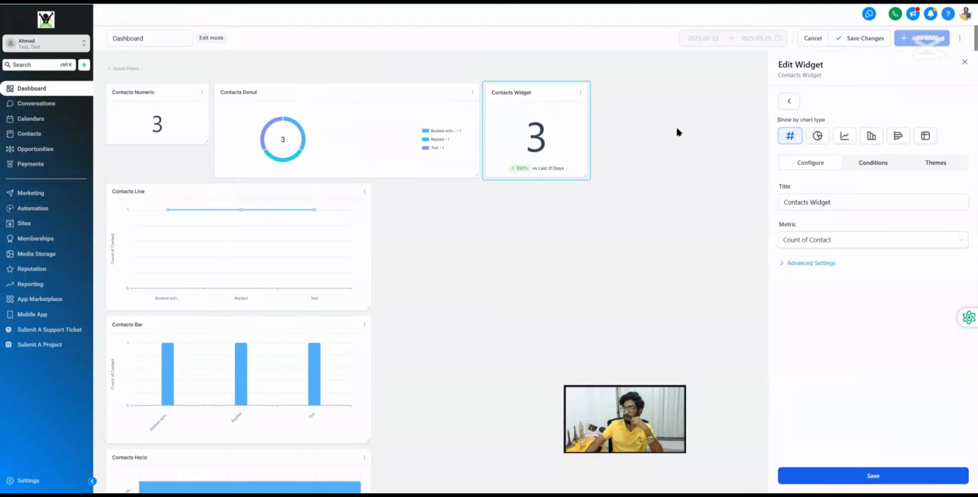
click(869, 479)
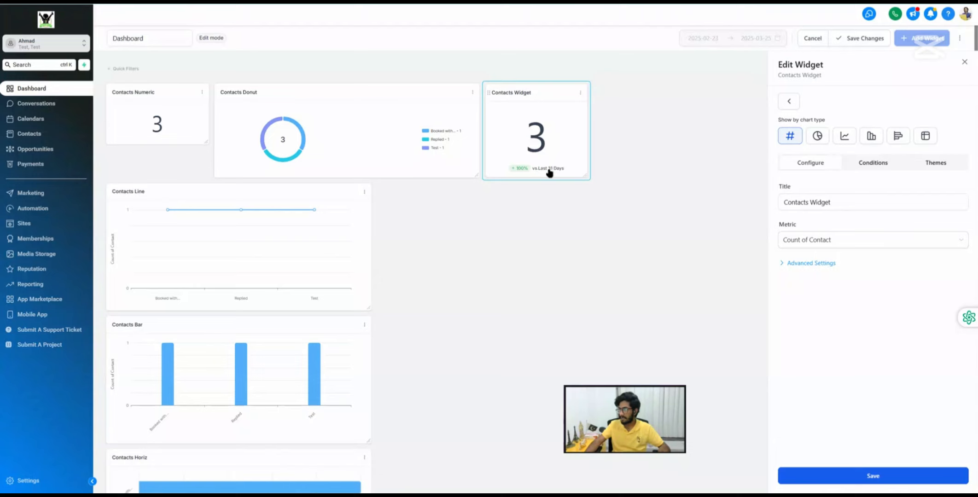
Set the Contacts Widget's Comparison Date Range to Year Before in the advanced settings and save the widget.
click(801, 263)
click(818, 398)
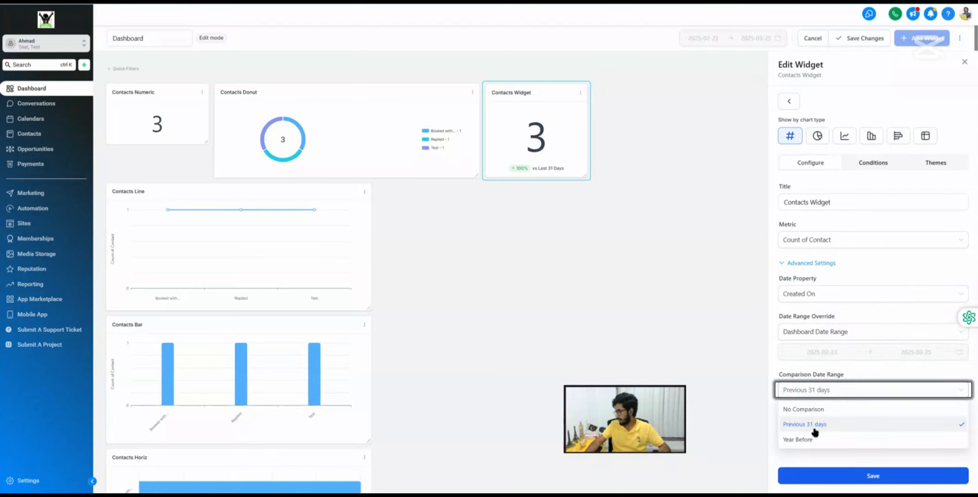
click(797, 440)
click(861, 473)
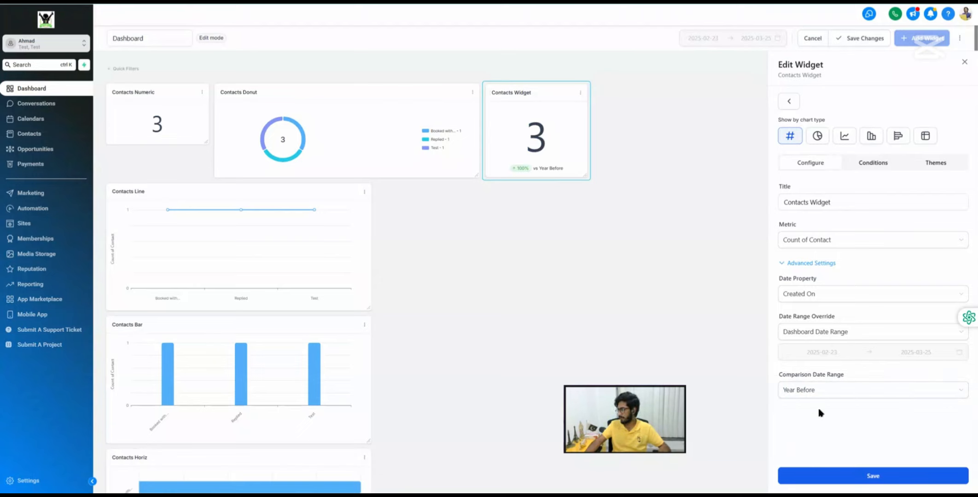
Set the Contacts Widget's Comparison Date Range to No Comparison and save the widget.
click(805, 389)
click(806, 411)
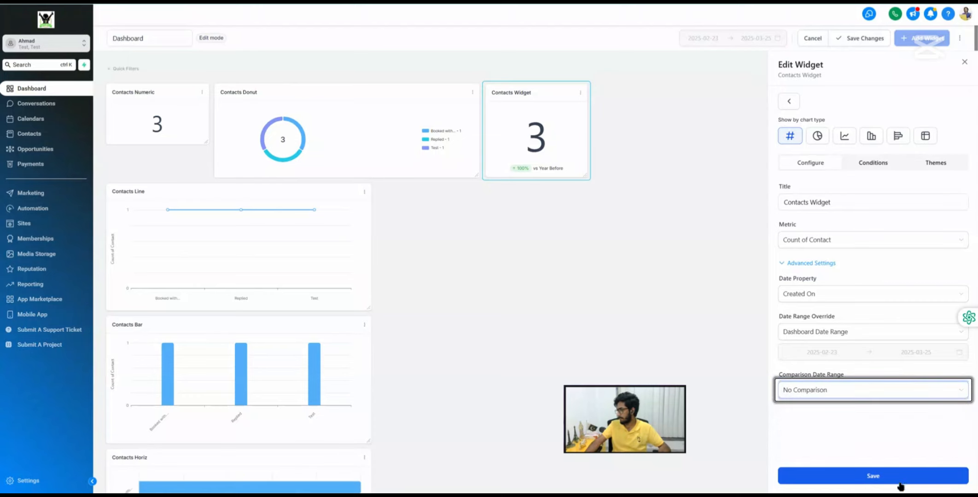
click(900, 480)
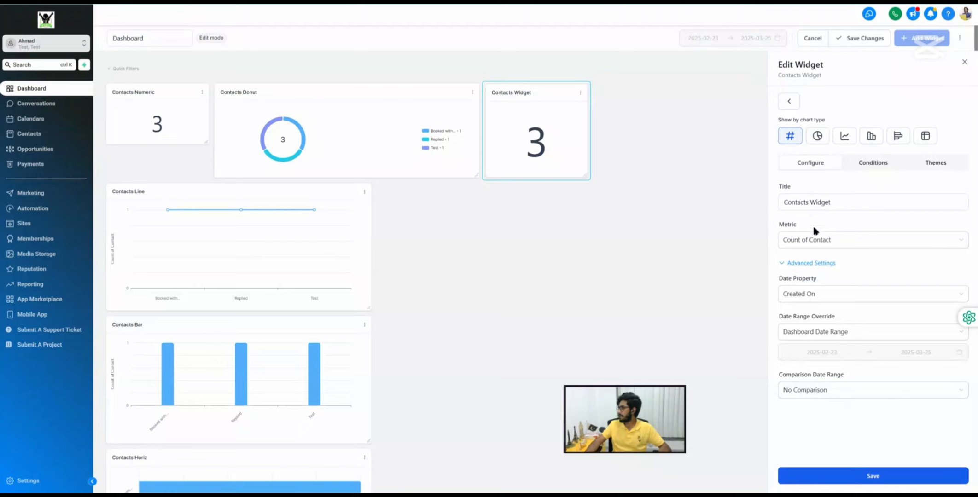
Add a condition to the Contacts Widget and look through the available condition fields, leaving Assigned User selected.
click(870, 169)
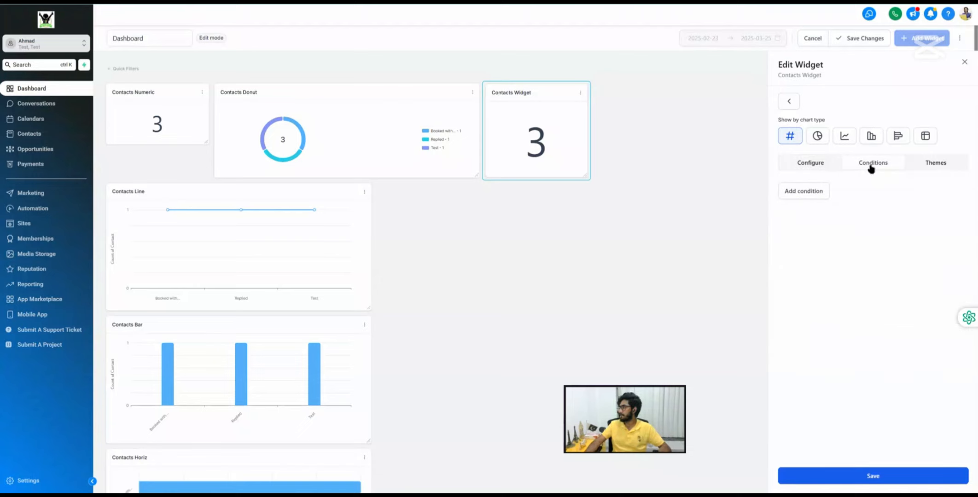
click(804, 194)
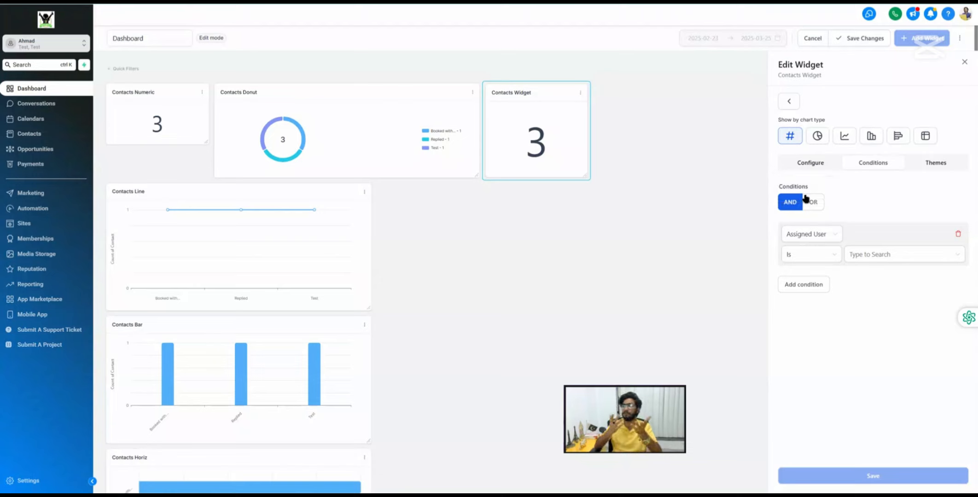
click(811, 236)
scroll(805, 302, down, 3)
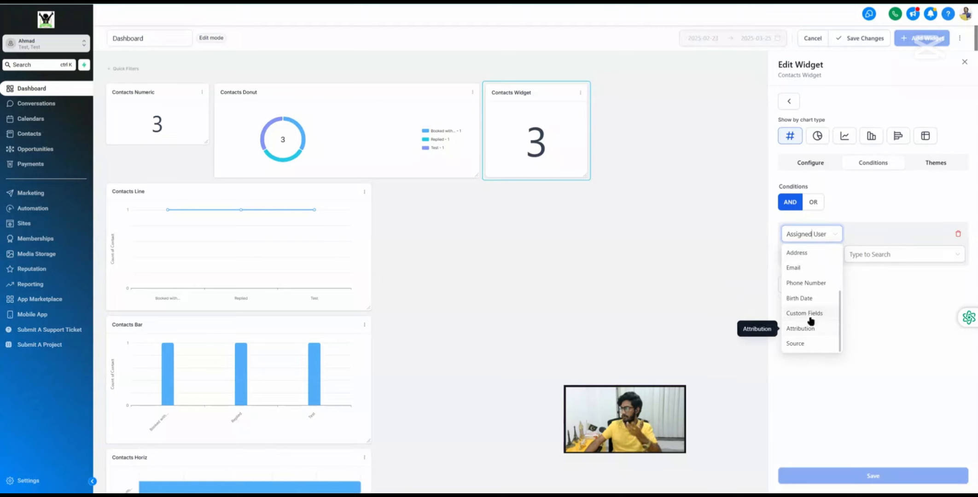
scroll(809, 317, up, 3)
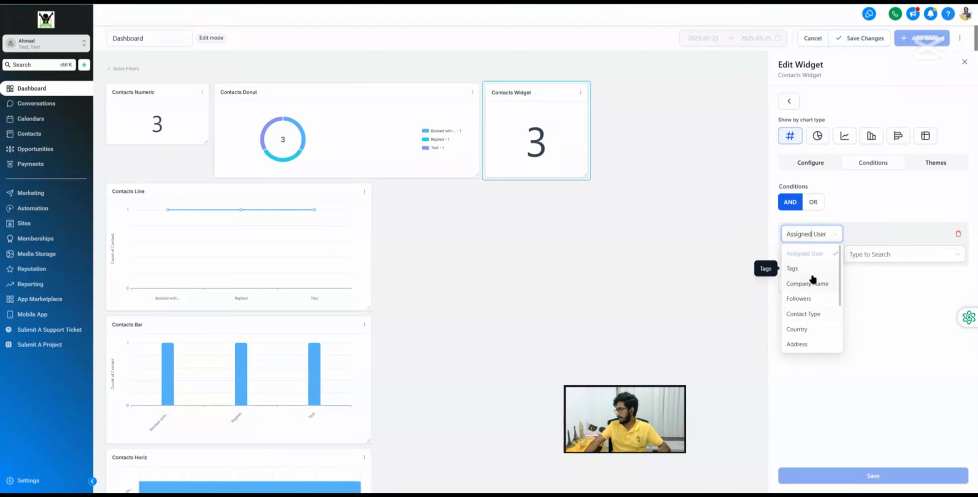
scroll(811, 281, down, 3)
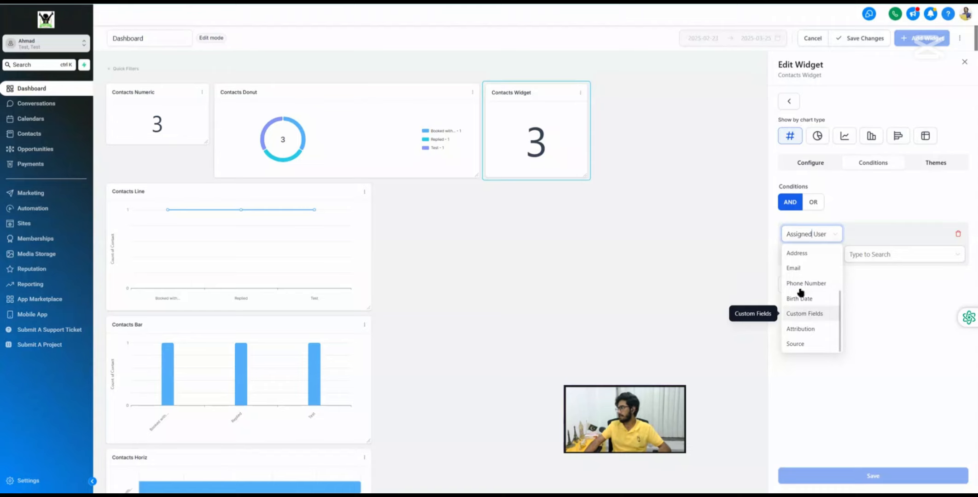
scroll(802, 291, up, 3)
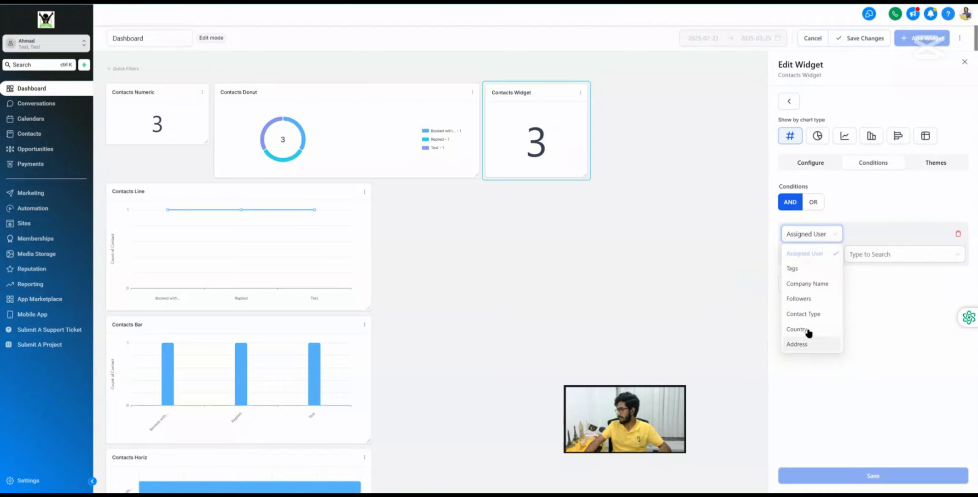
scroll(809, 333, down, 3)
scroll(805, 322, up, 3)
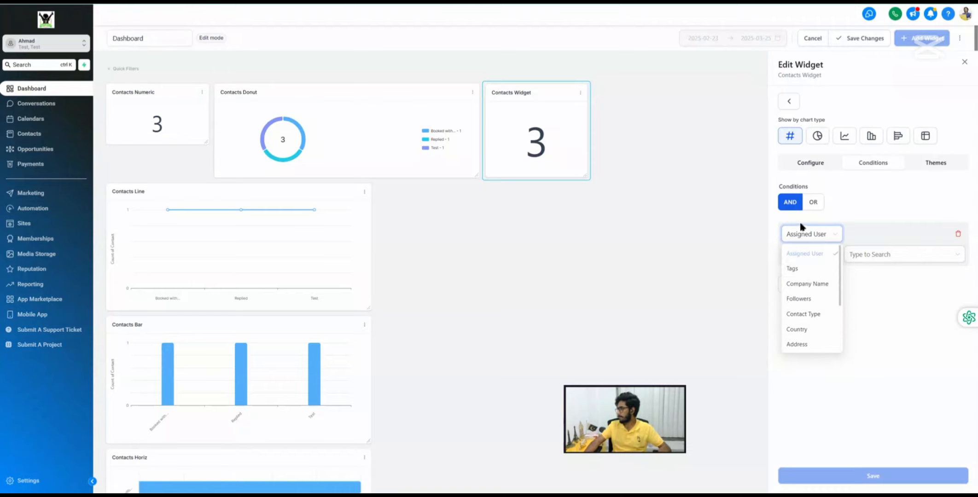
click(834, 234)
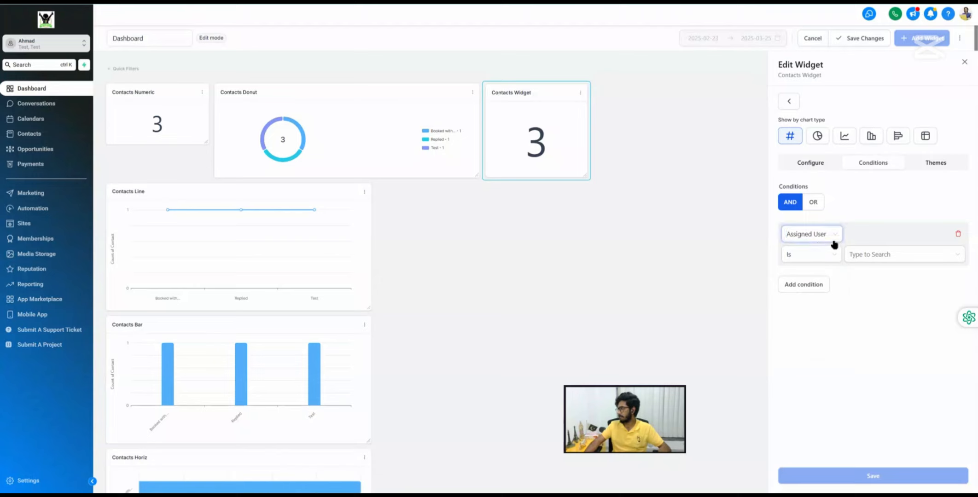
Complete the condition so that Assigned User Is the first named user listed after Logged in user.
click(882, 257)
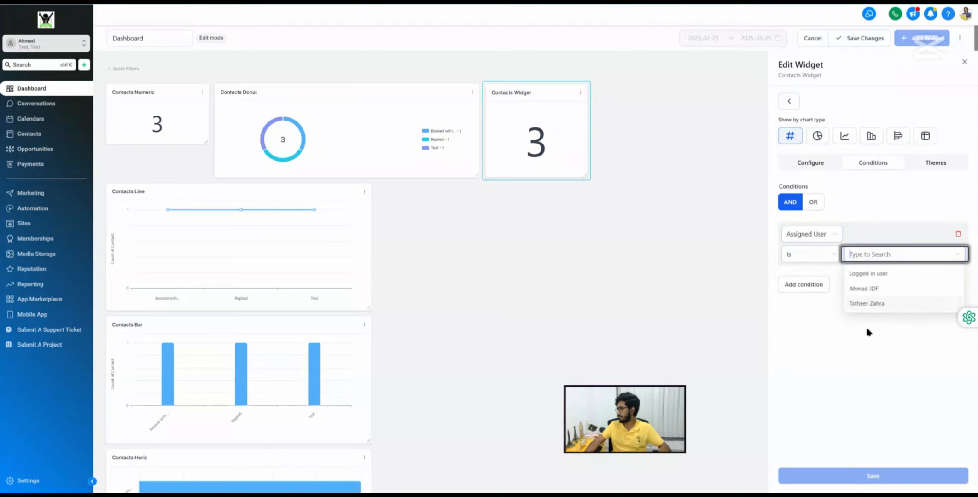
click(869, 289)
click(882, 257)
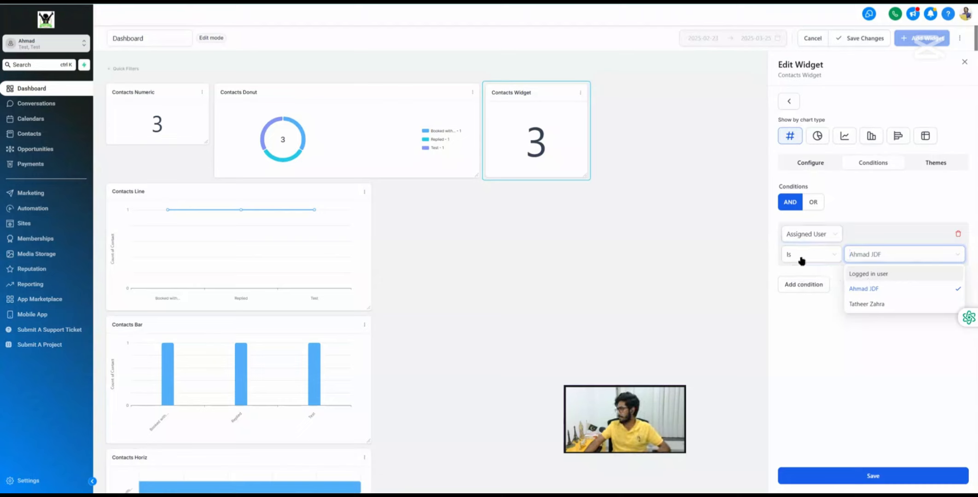
click(866, 289)
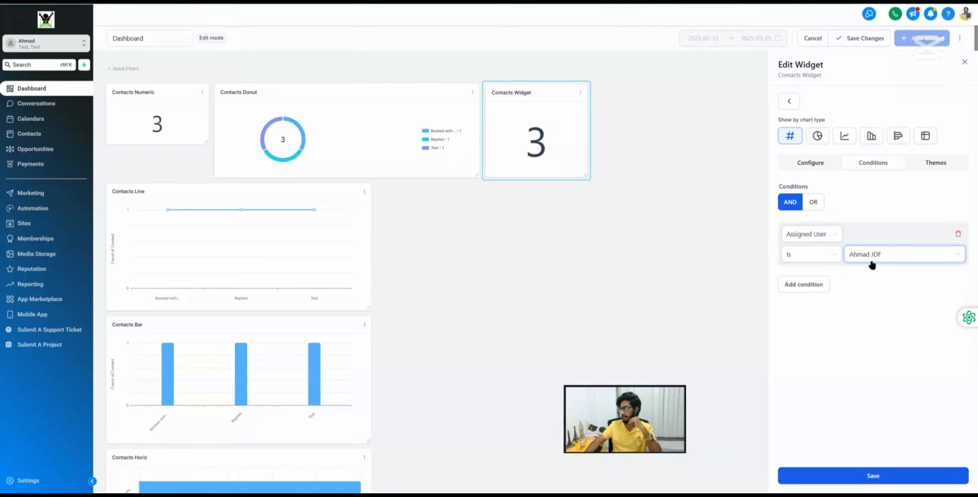
Try a second condition on Tags combined with AND, look over its field choices, and remove it again.
click(790, 284)
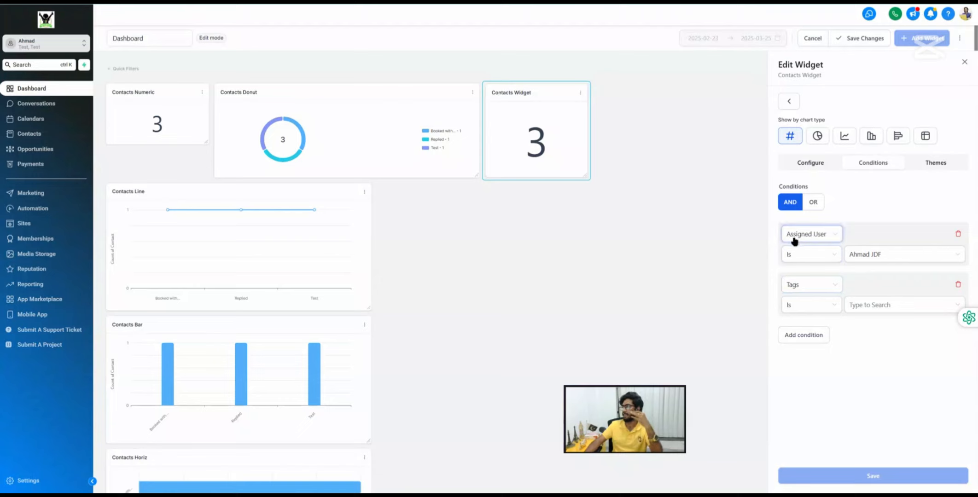
click(799, 290)
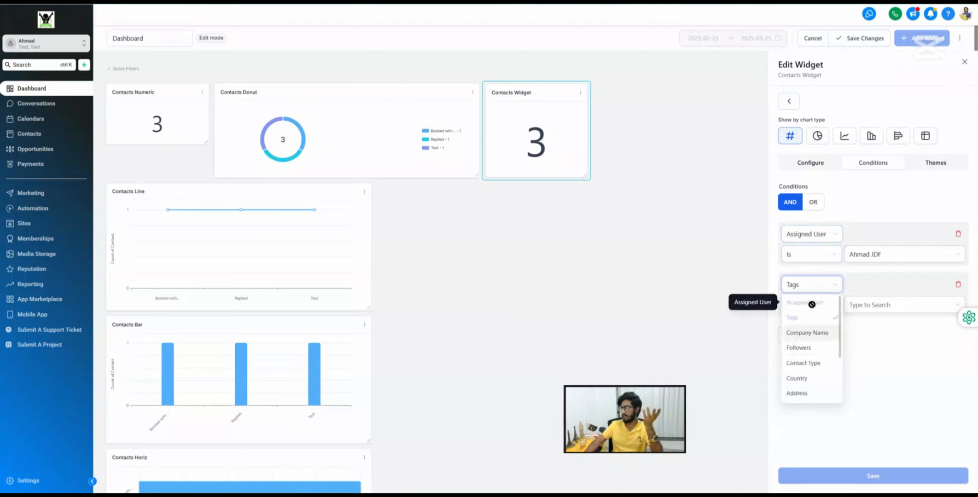
click(793, 204)
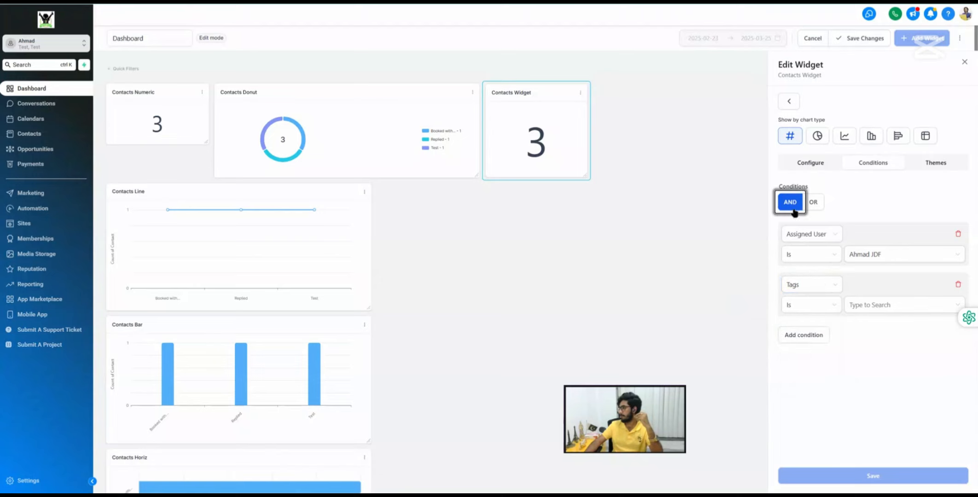
click(957, 286)
click(804, 286)
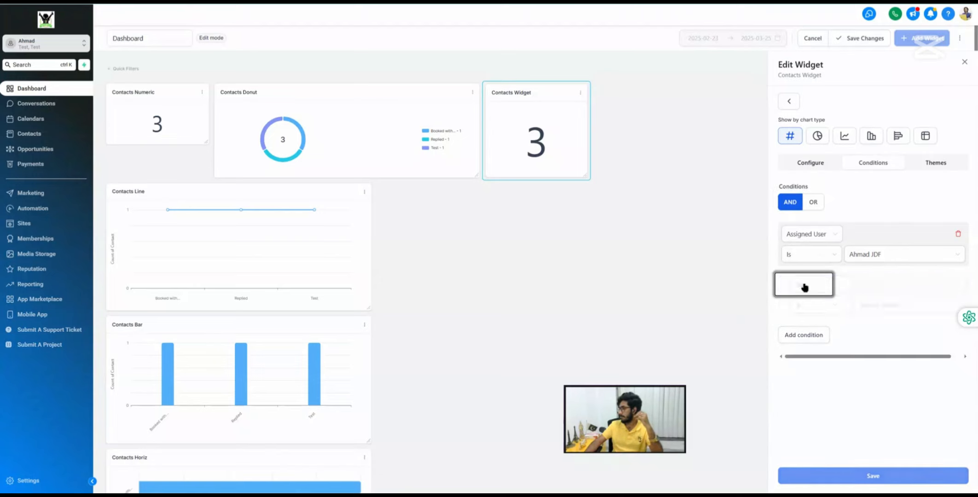
click(806, 286)
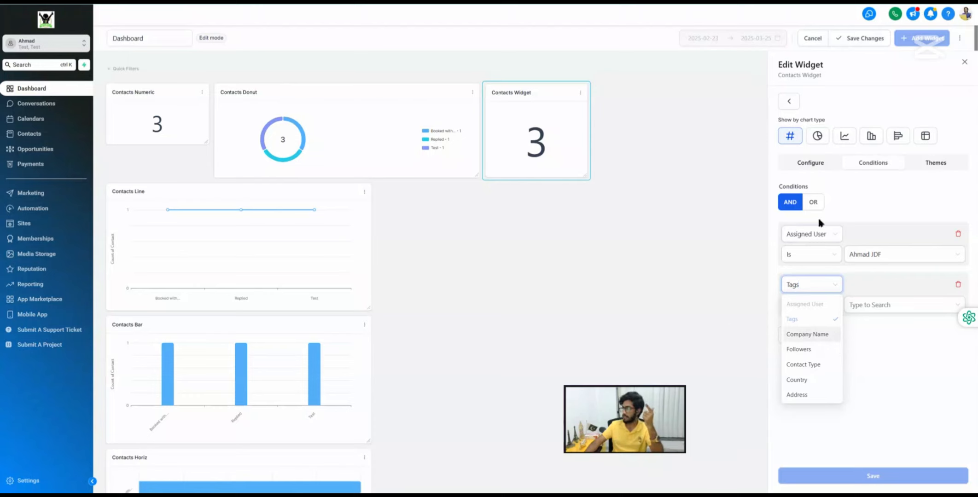
click(958, 285)
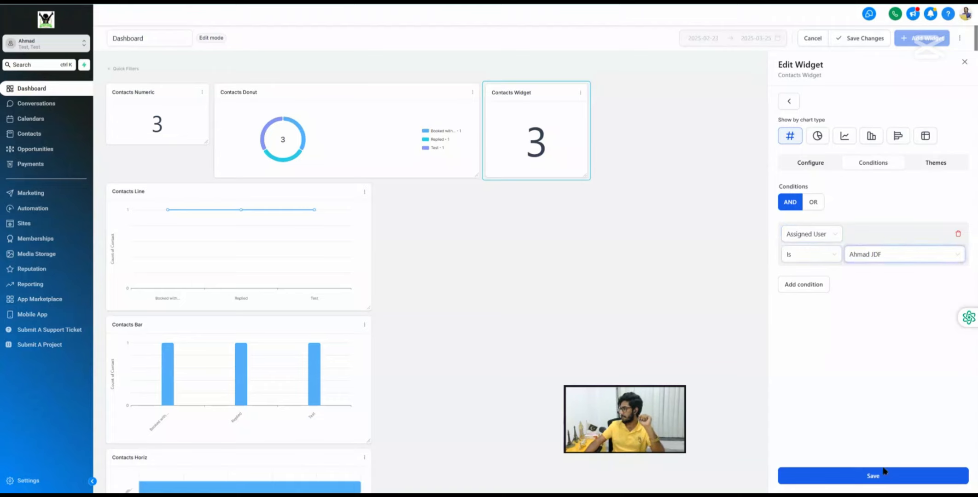
Save the Contacts Widget with its Assigned User condition, close its editor and save the dashboard changes.
click(870, 478)
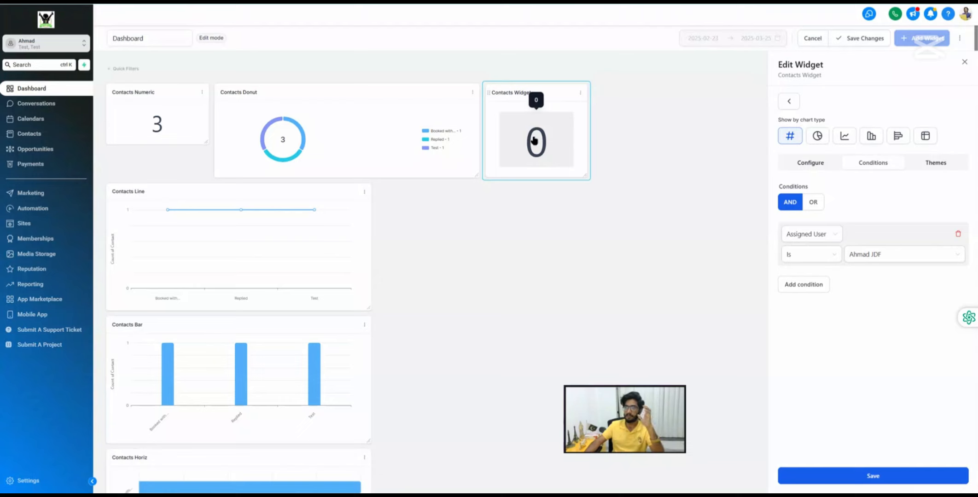
click(964, 61)
click(867, 48)
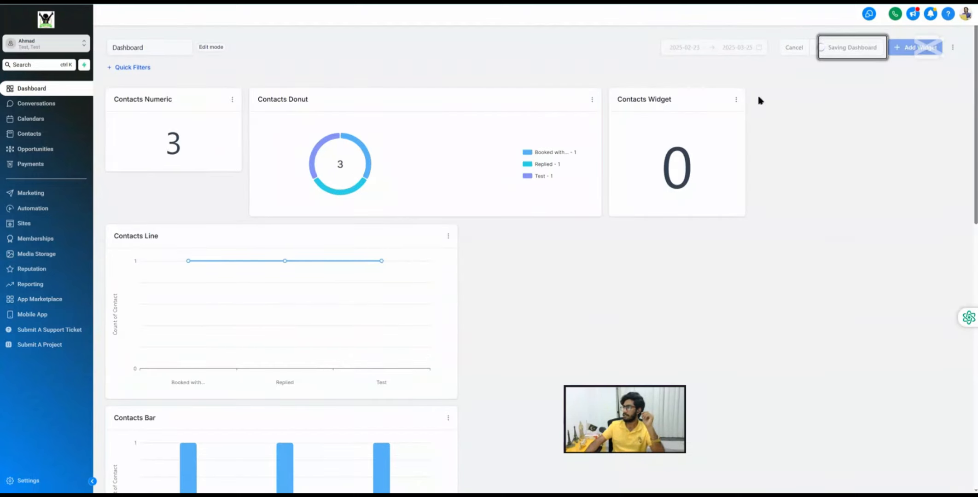
Open Contact 3 in the contacts list and assign the user named in the widget condition as its owner.
click(30, 133)
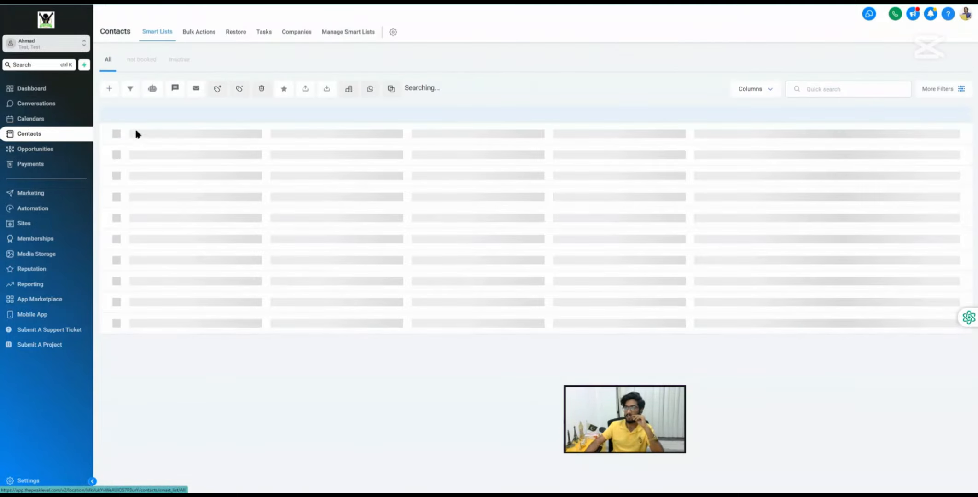
click(212, 150)
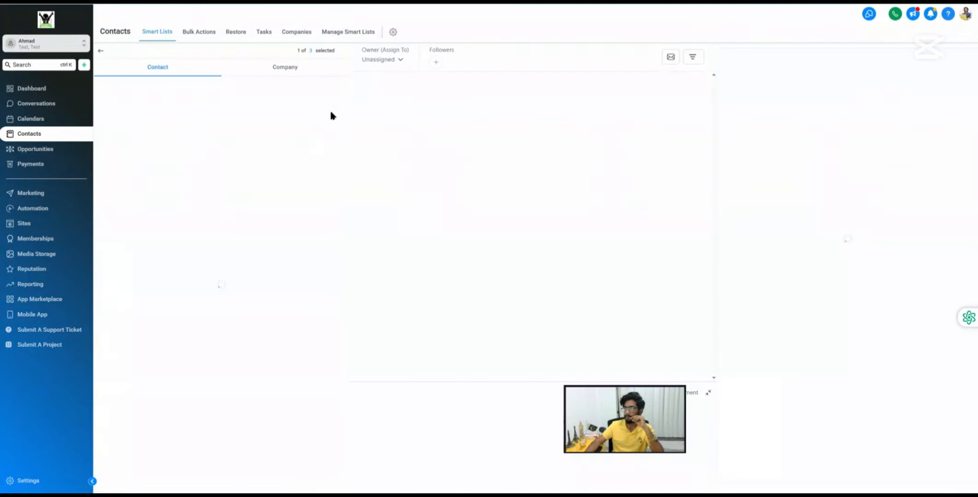
click(394, 59)
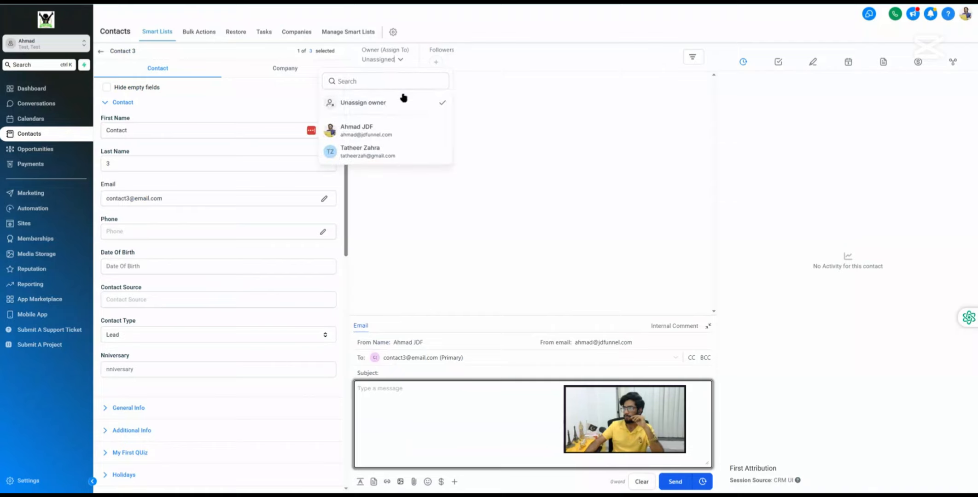
click(354, 130)
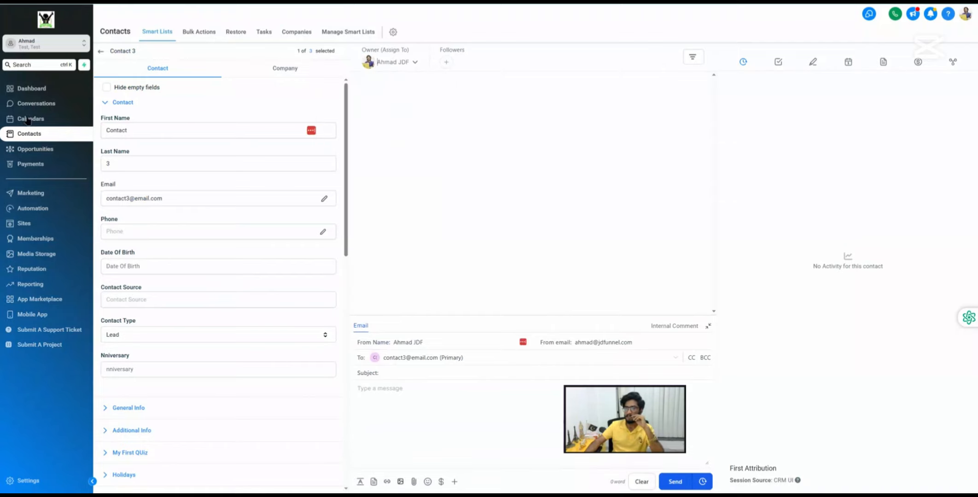
Check the Contacts Widget on the dashboard, recheck the owner of Contact 3, and return to the dashboard.
click(32, 89)
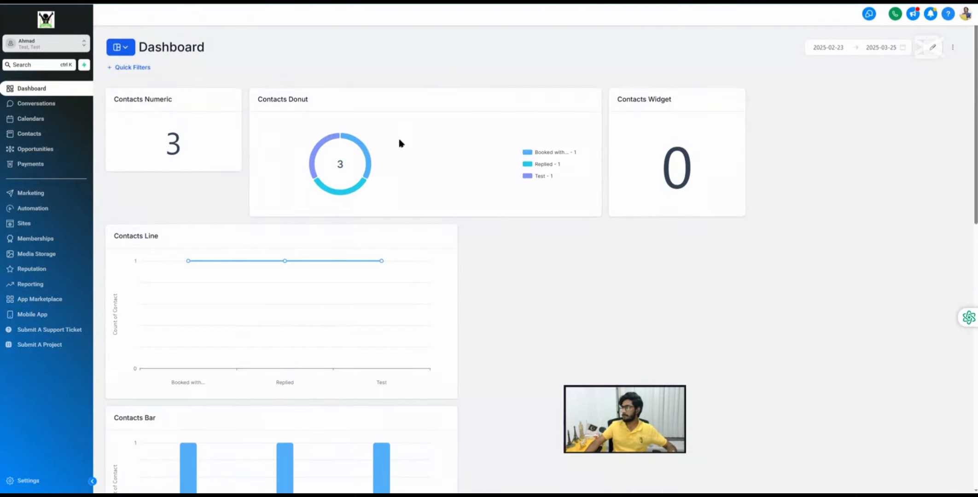
click(51, 134)
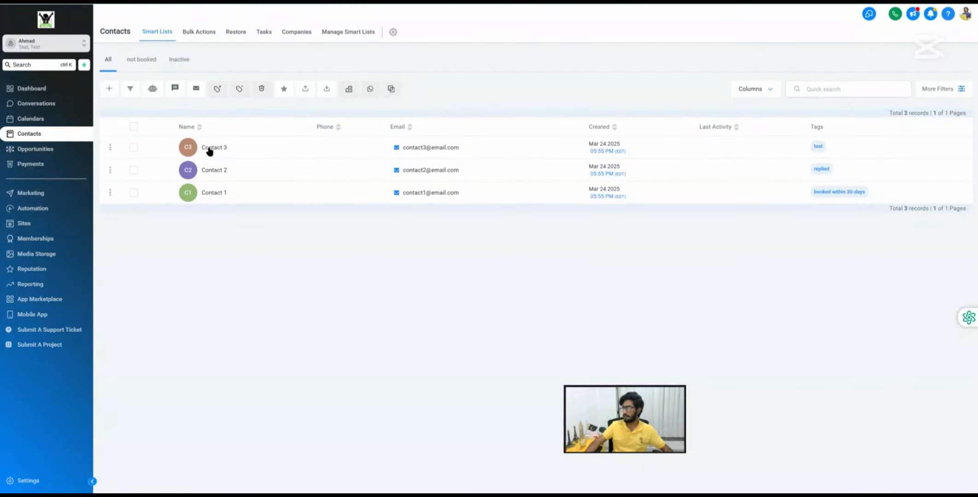
click(210, 148)
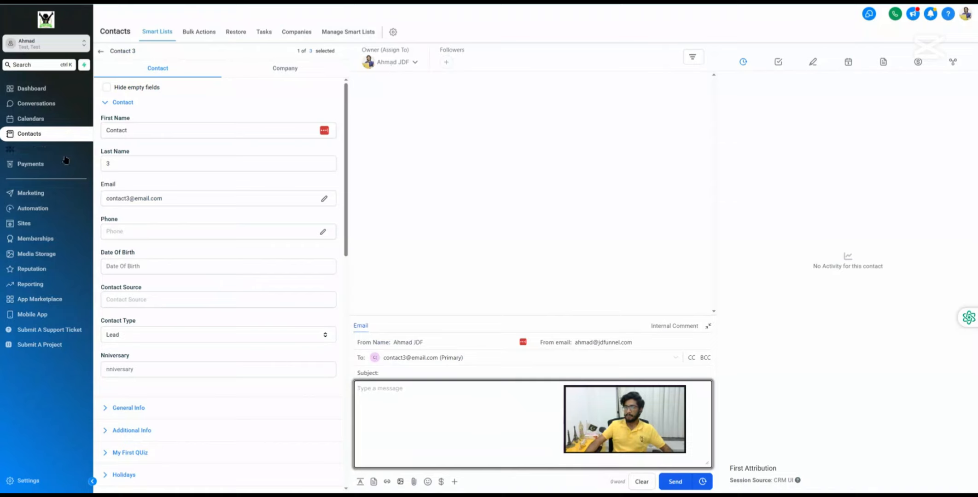
click(39, 91)
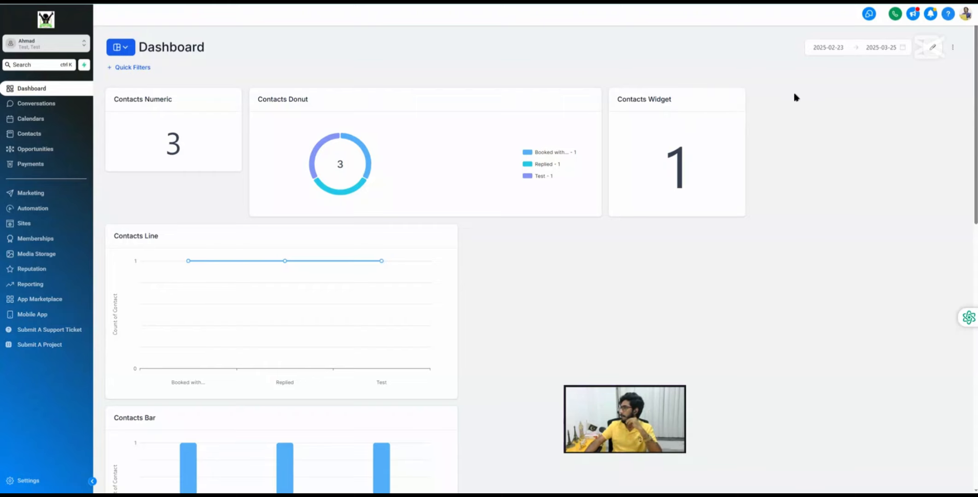
Reopen the Contacts Widget for editing and review its Assigned User condition and the other condition fields without changing them.
click(933, 48)
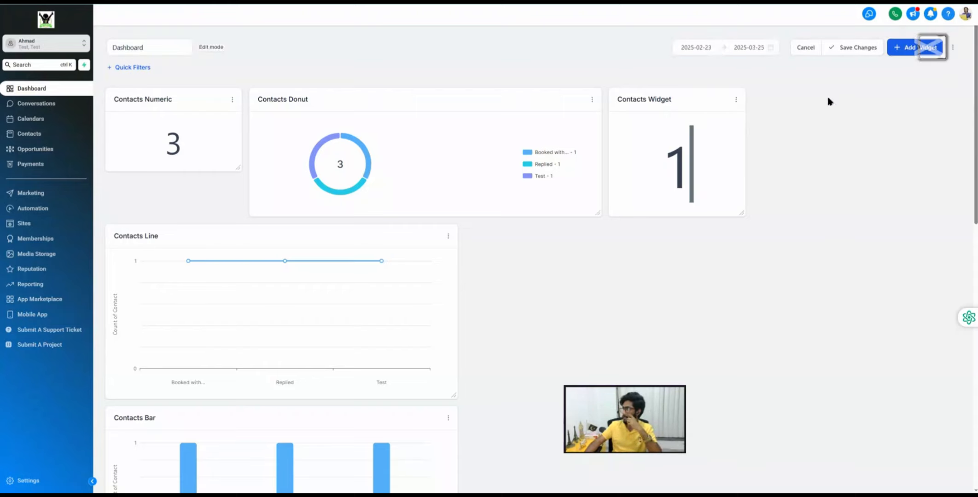
click(736, 100)
click(733, 54)
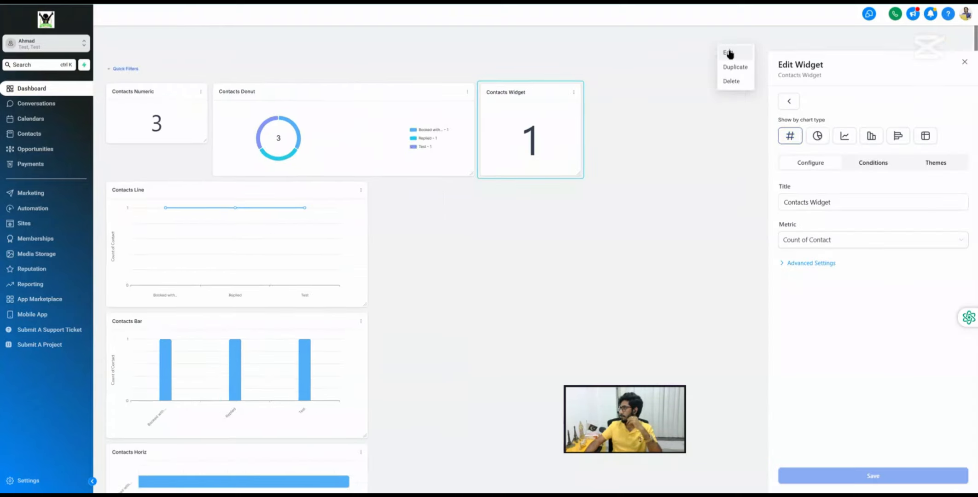
click(874, 163)
click(811, 234)
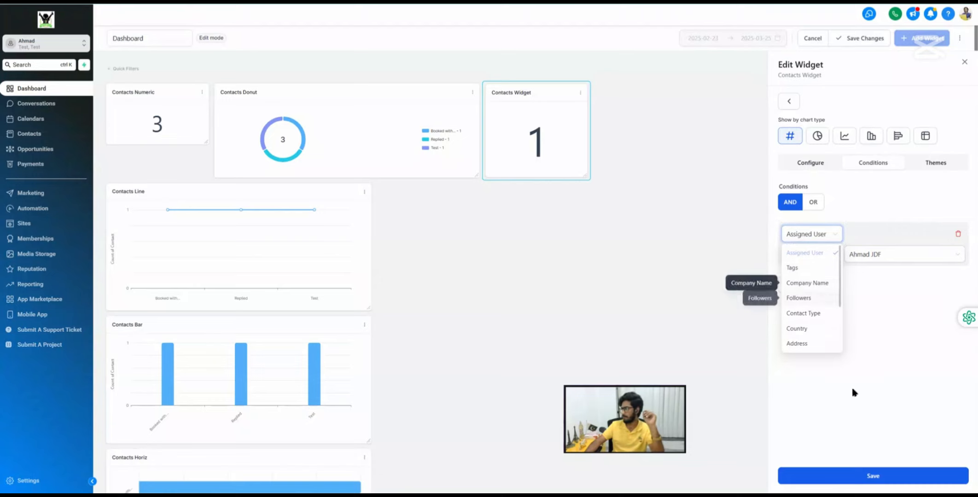
click(826, 405)
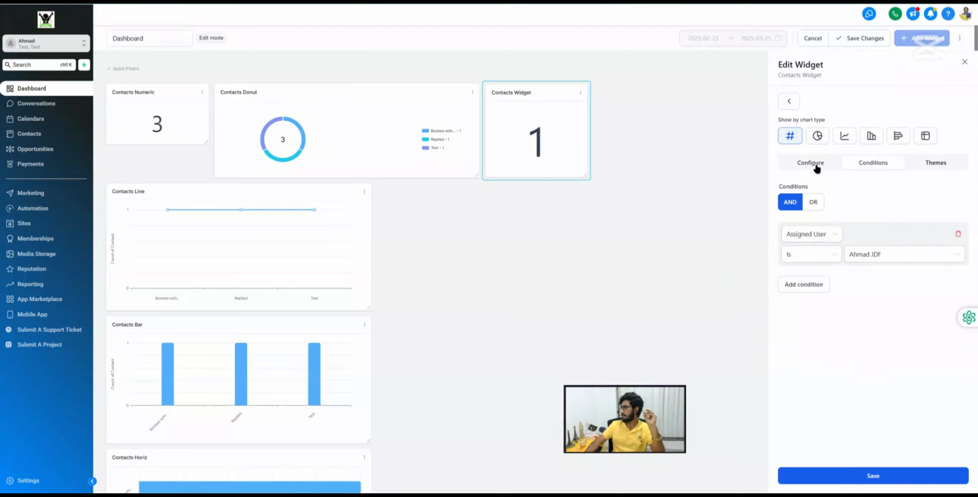
Switch the Contacts Widget to the donut chart type and look through its Group options.
click(813, 165)
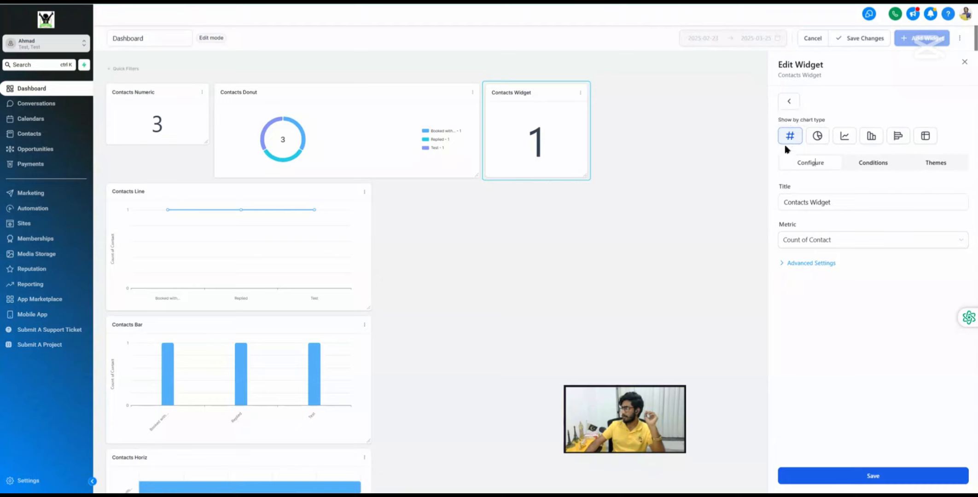
click(817, 139)
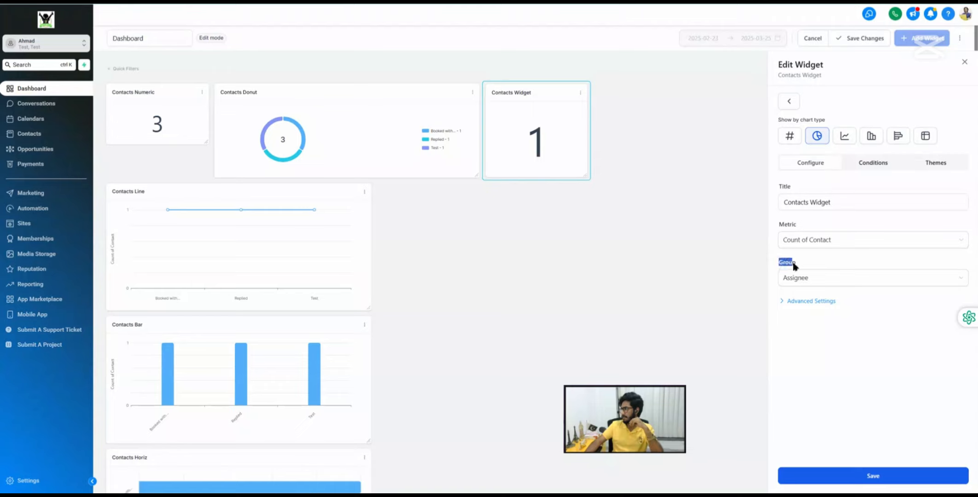
drag(793, 266, 804, 277)
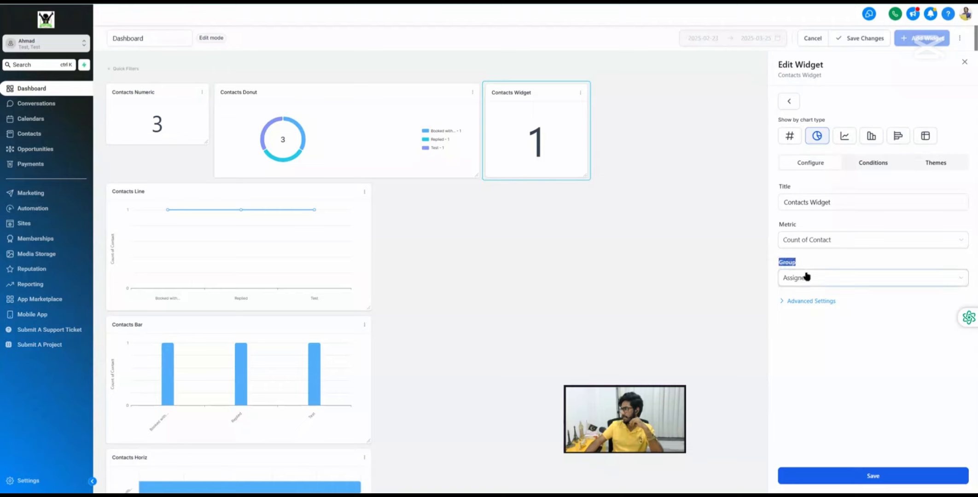
click(789, 140)
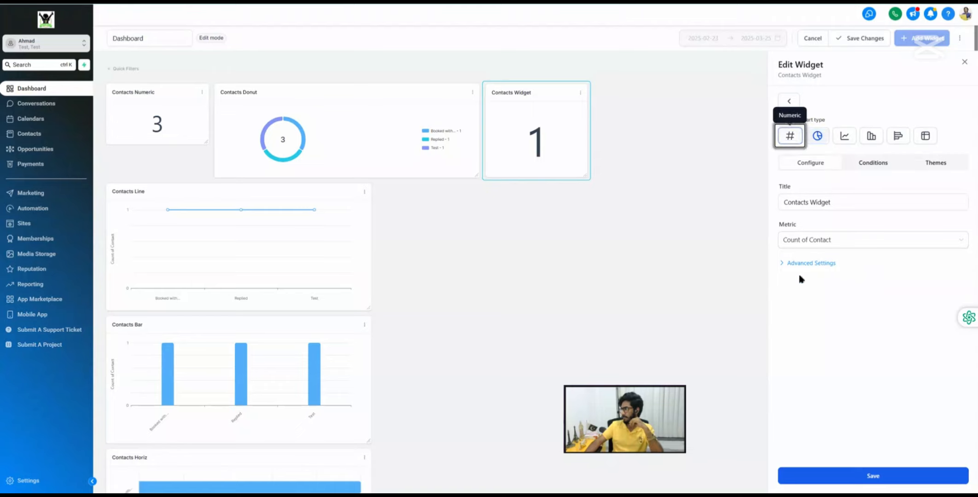
click(817, 136)
drag(777, 264, 812, 268)
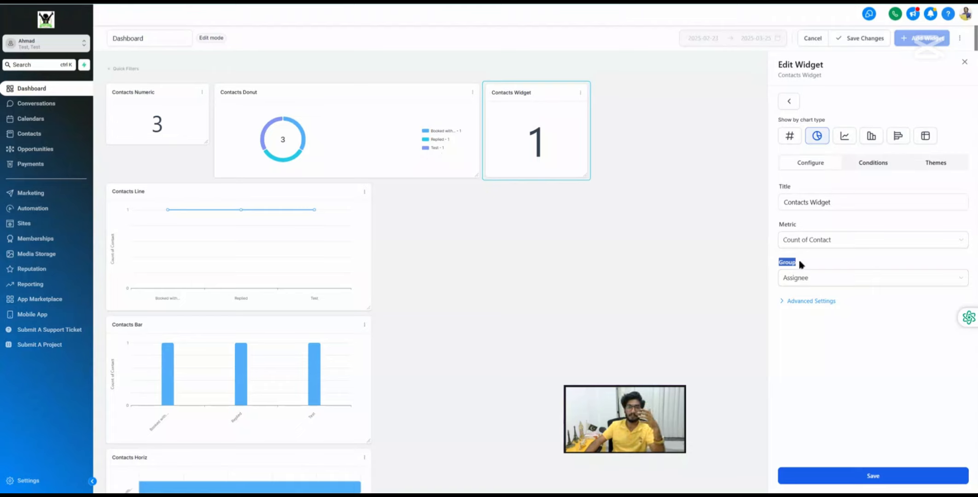
click(804, 282)
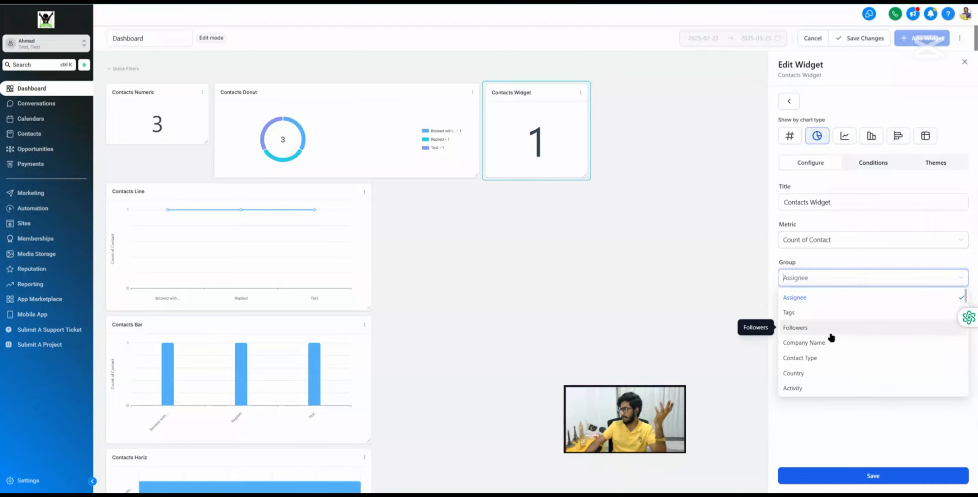
scroll(819, 364, down, 6)
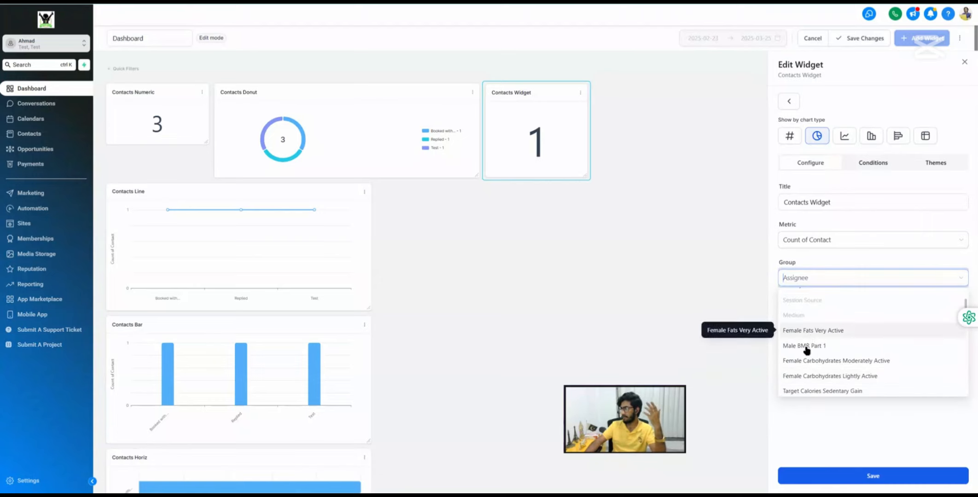
scroll(806, 348, up, 6)
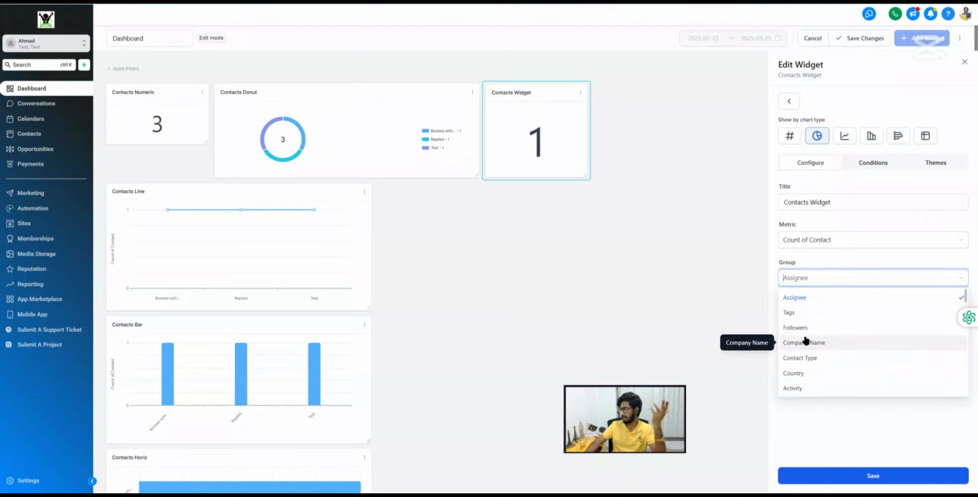
click(801, 279)
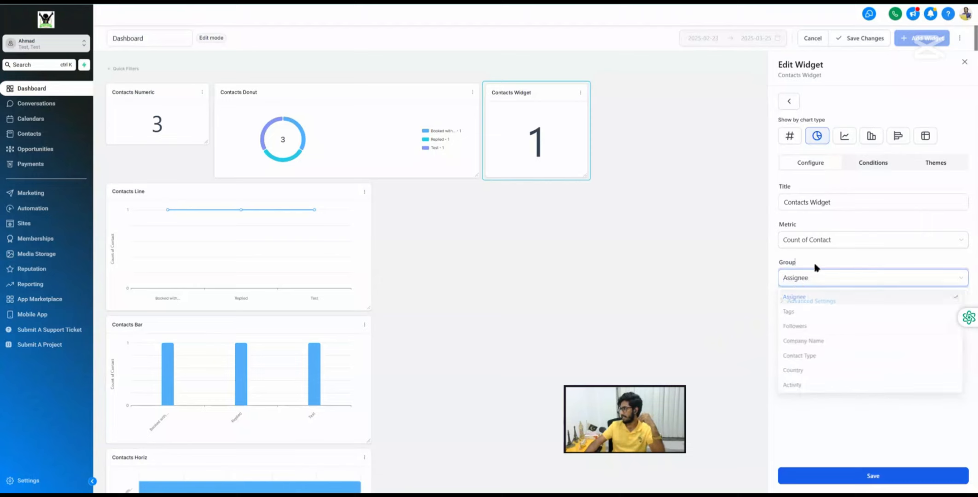
Delete the Assigned User condition from the Contacts Widget, save the donut chart grouped by Assignee, and inspect its segments.
click(870, 165)
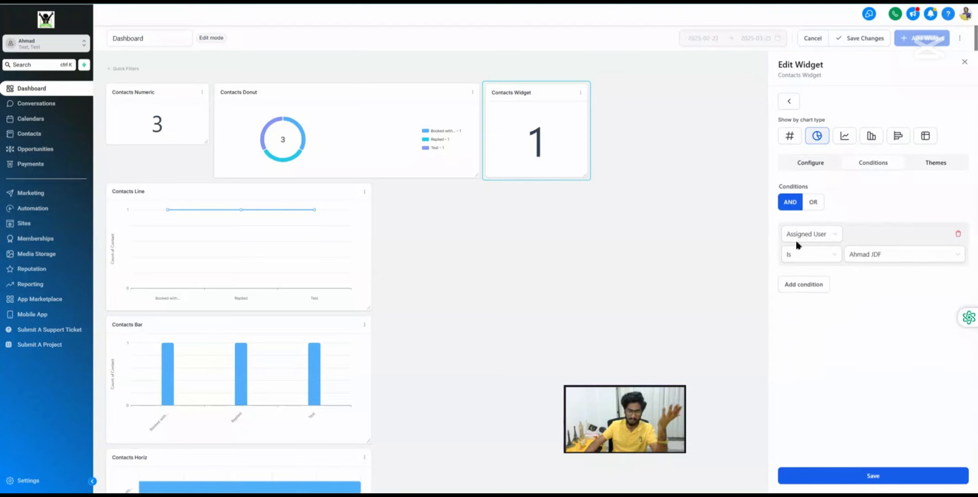
click(959, 236)
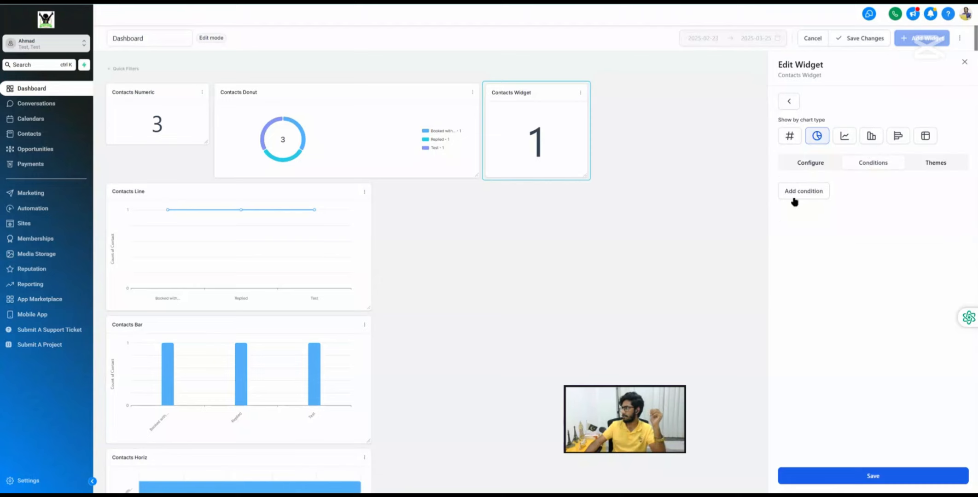
click(806, 165)
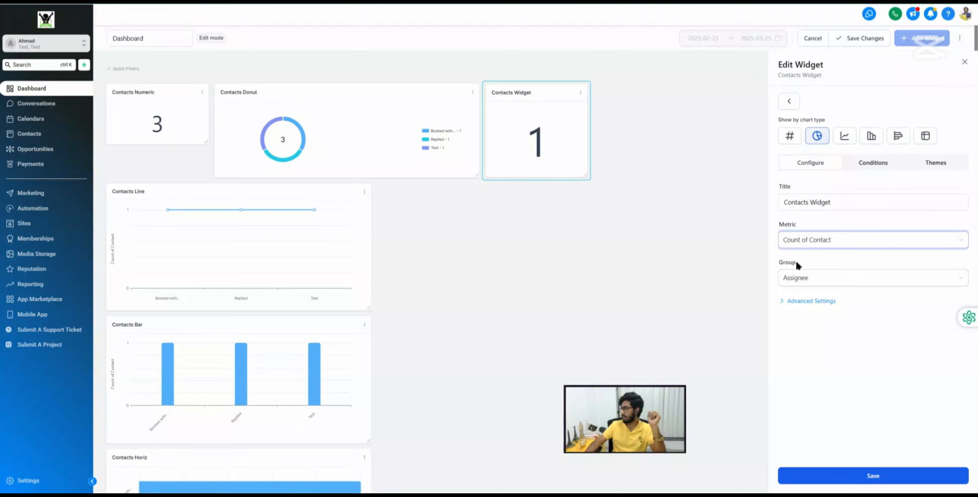
click(895, 479)
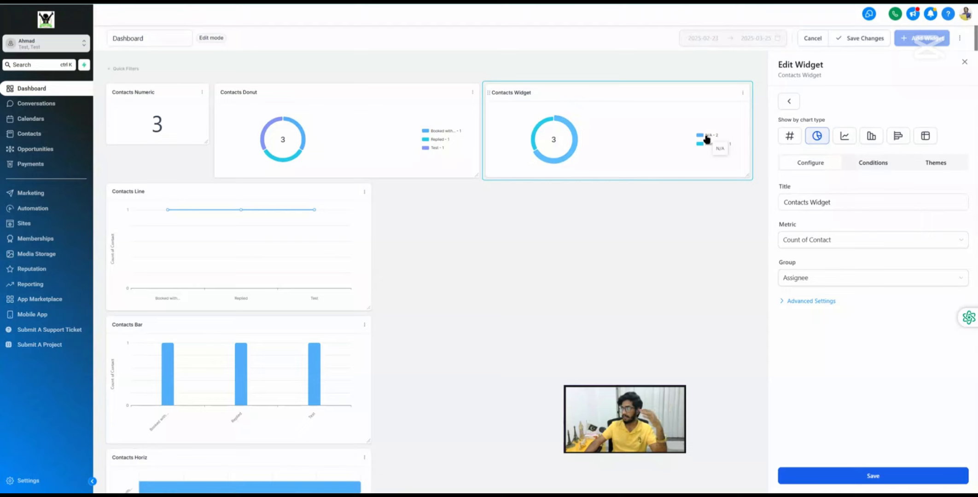
mouse_move(534, 135)
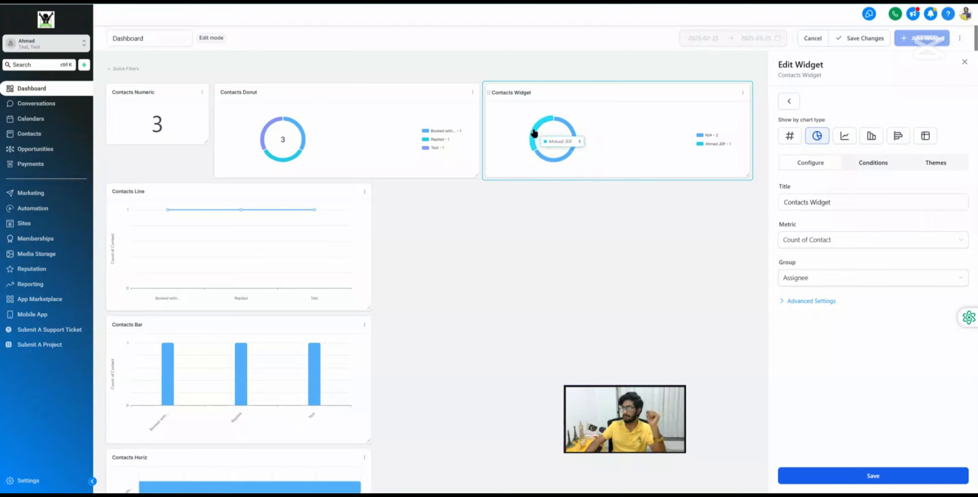
mouse_move(573, 145)
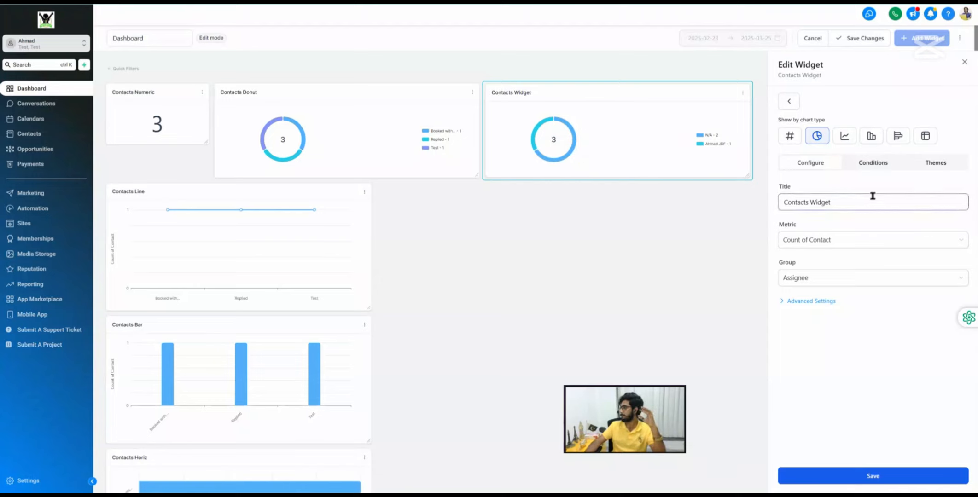
Add an Assigned User condition to the Contacts Widget, look over the selectable users, and delete the condition.
click(874, 163)
click(803, 194)
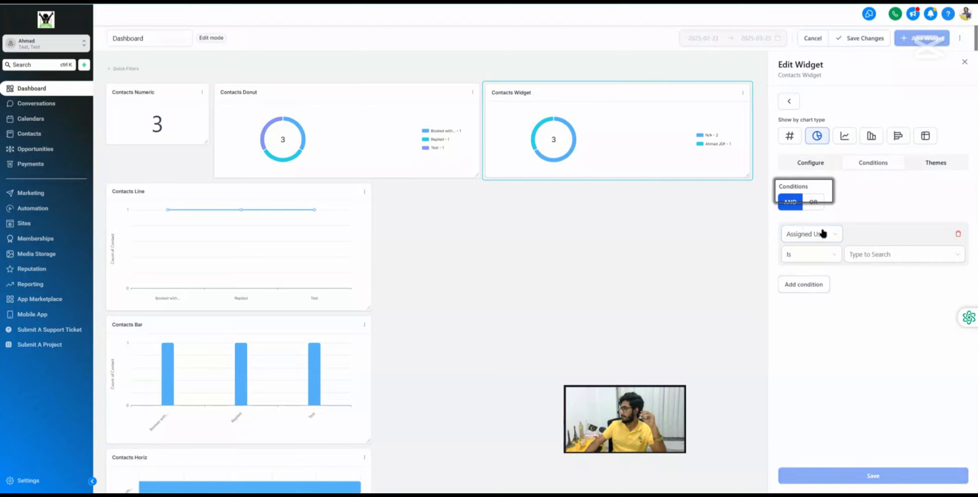
click(885, 254)
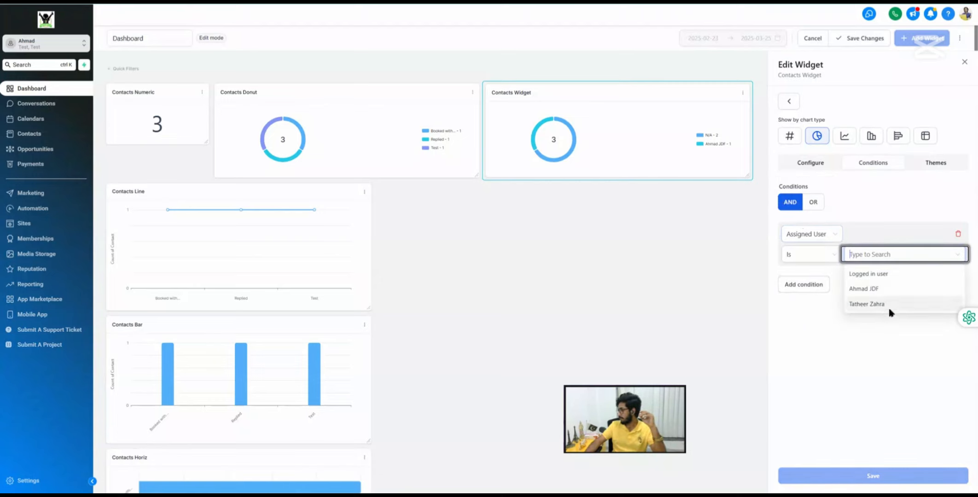
click(862, 349)
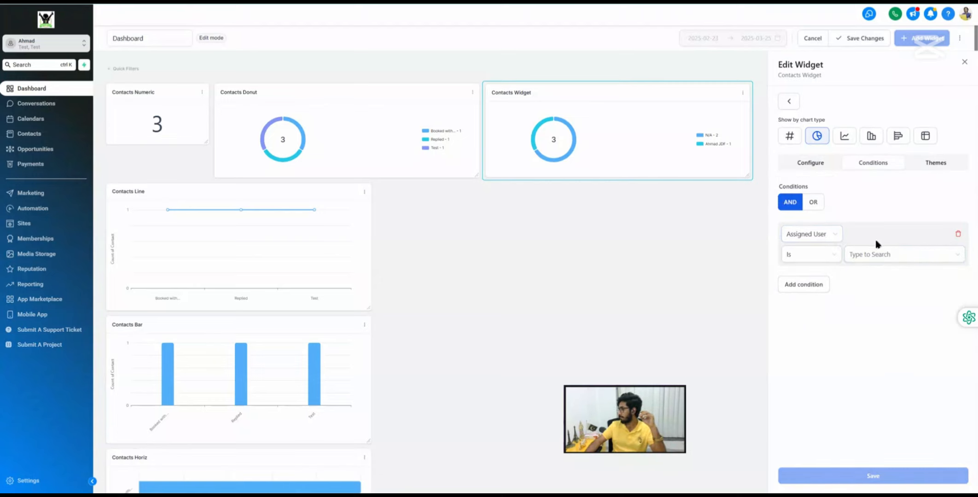
click(958, 235)
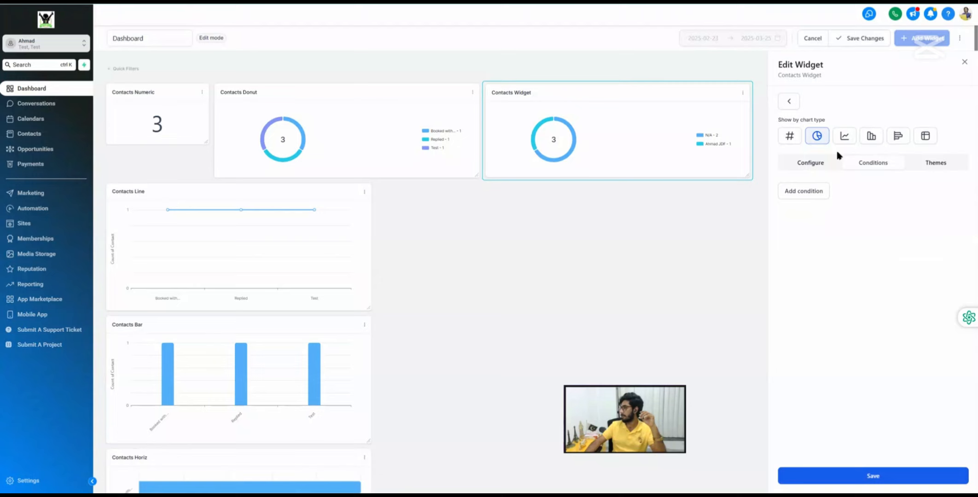
Set the donut chart's order to Ascending in the Contacts Widget's advanced settings and save the widget.
click(814, 159)
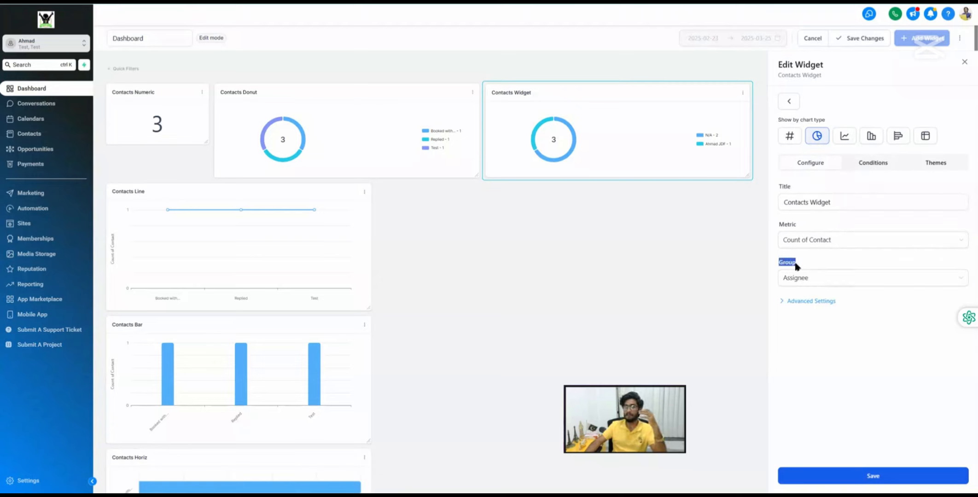
click(810, 302)
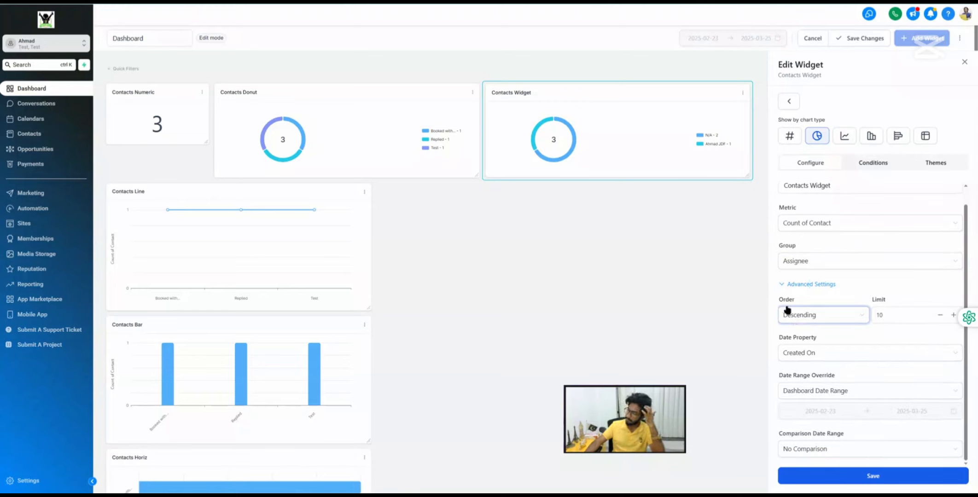
drag(779, 299, 792, 299)
click(807, 314)
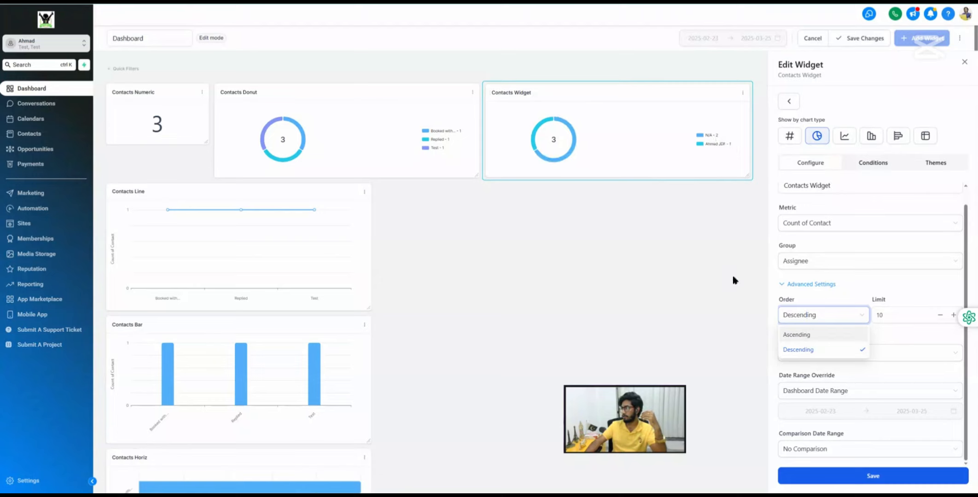
click(794, 337)
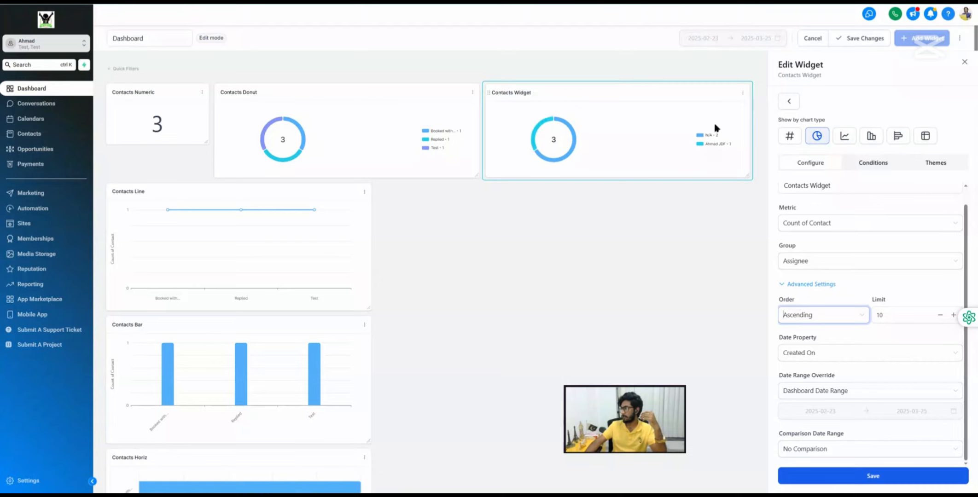
click(869, 479)
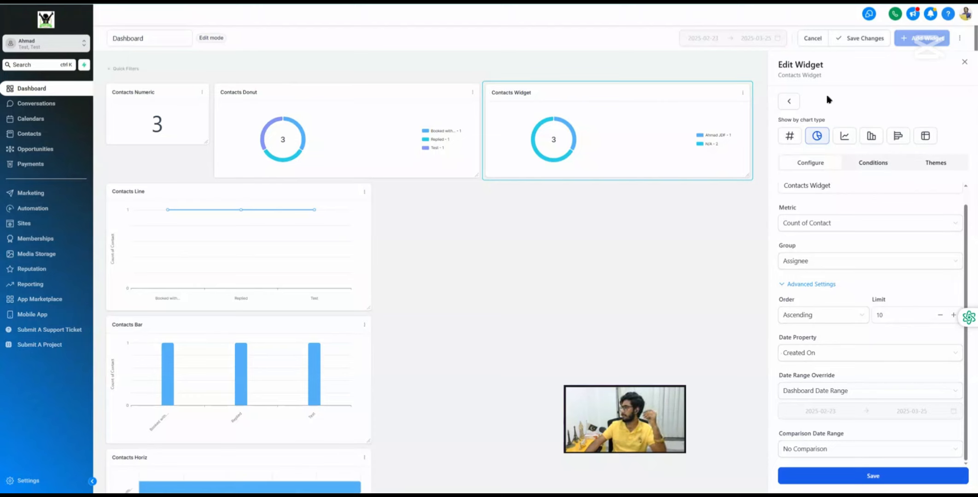
Save the Contacts Widget as a line chart viewed by Assignee and apply Descending order in its advanced settings.
click(849, 138)
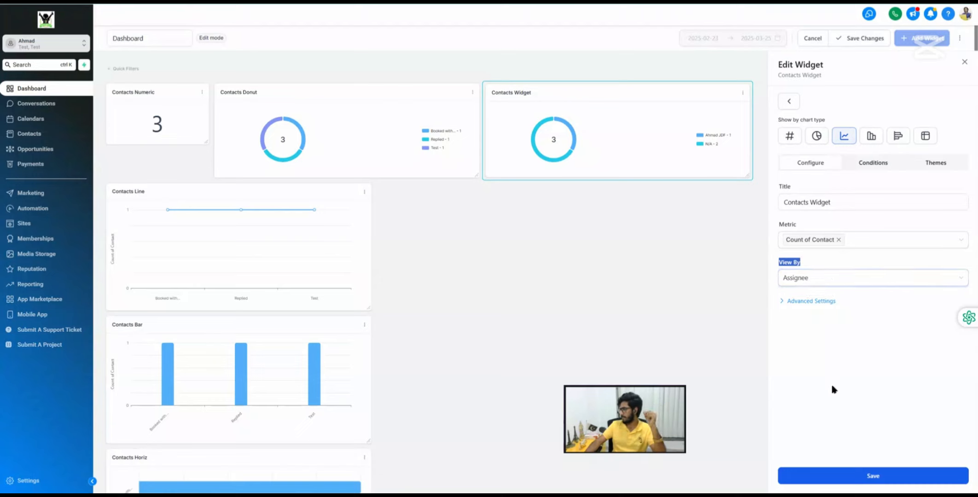
click(873, 474)
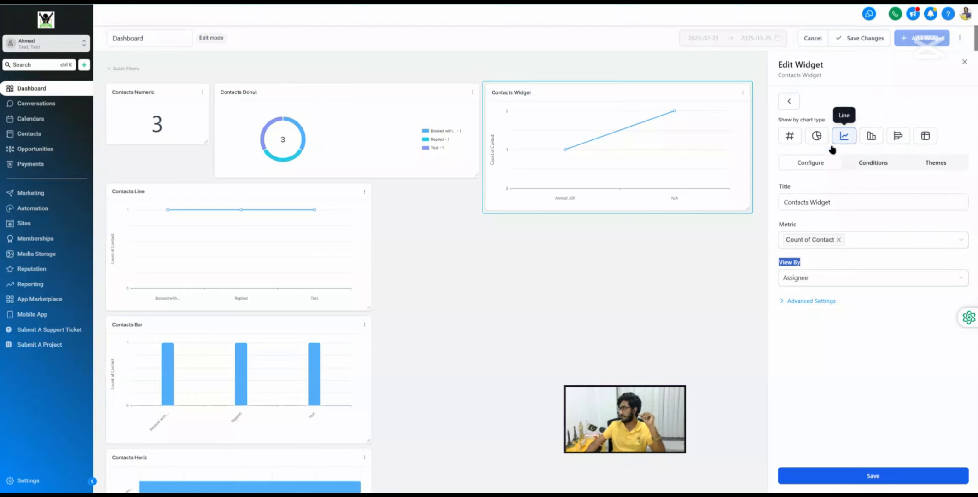
click(798, 304)
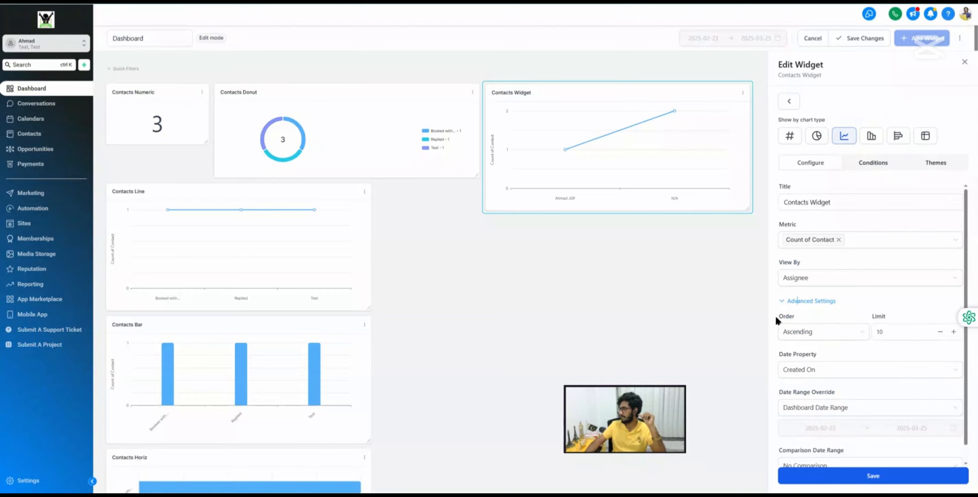
click(804, 332)
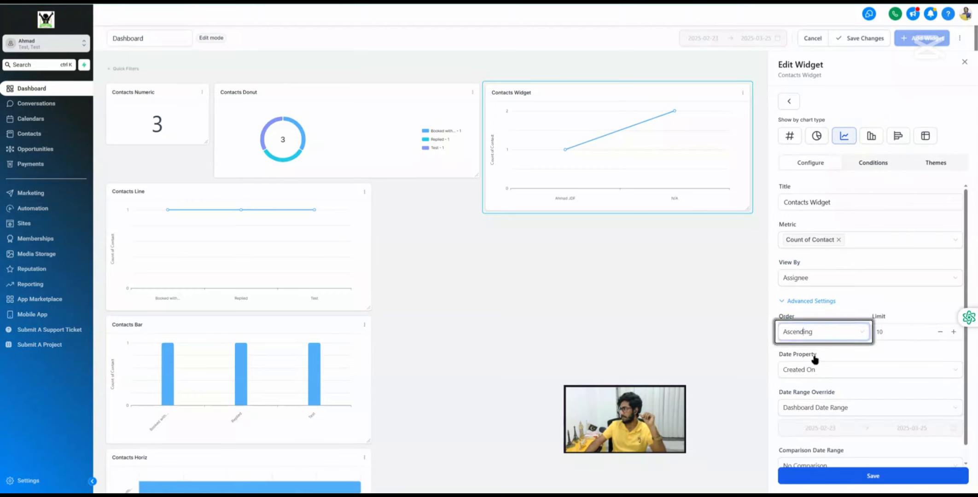
click(803, 367)
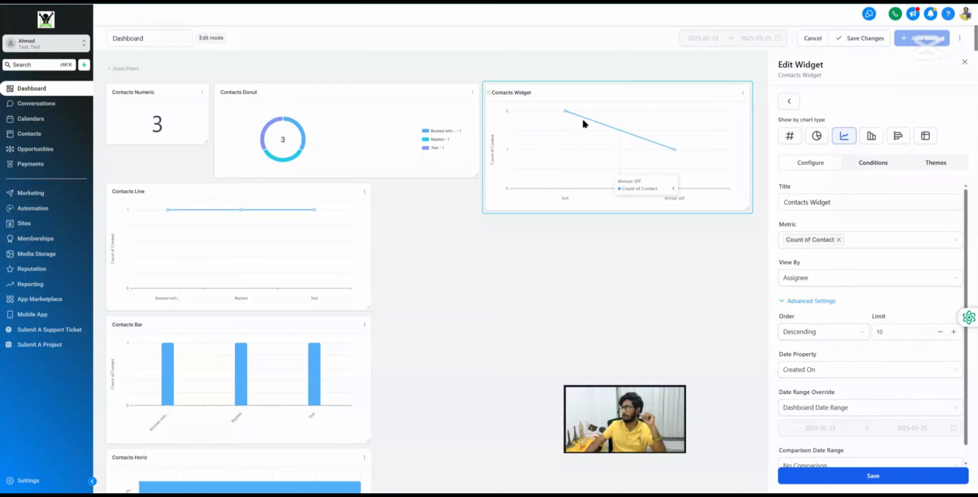
mouse_move(564, 115)
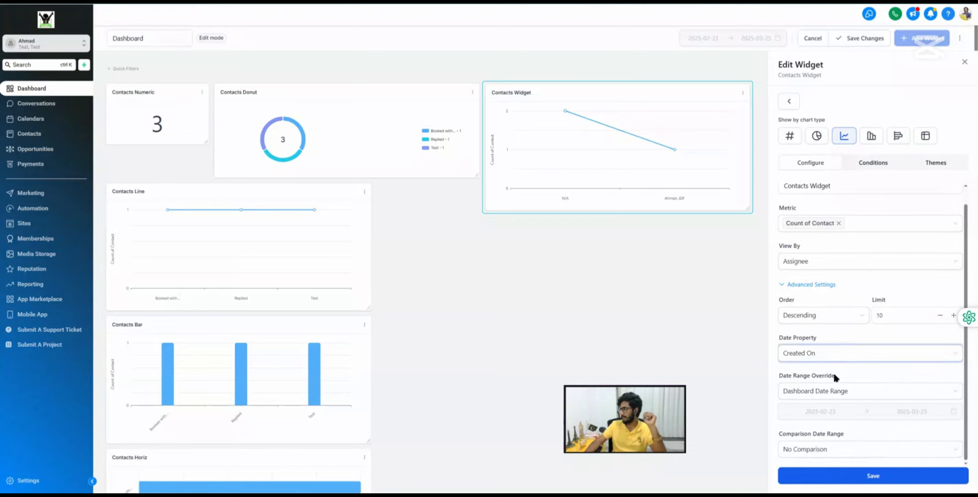
Check the Contacts Widget's conditions, switch it to a bar chart viewed by Assignee, and save it.
click(881, 163)
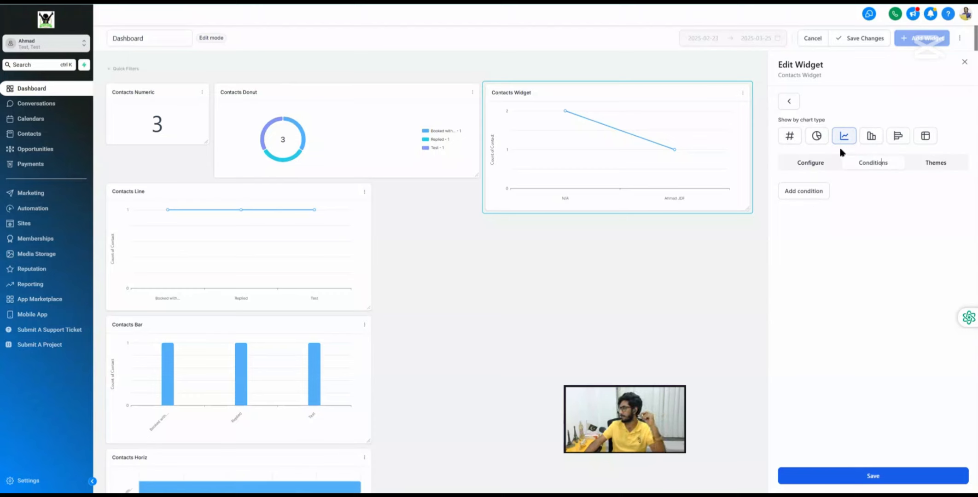
click(815, 162)
click(872, 136)
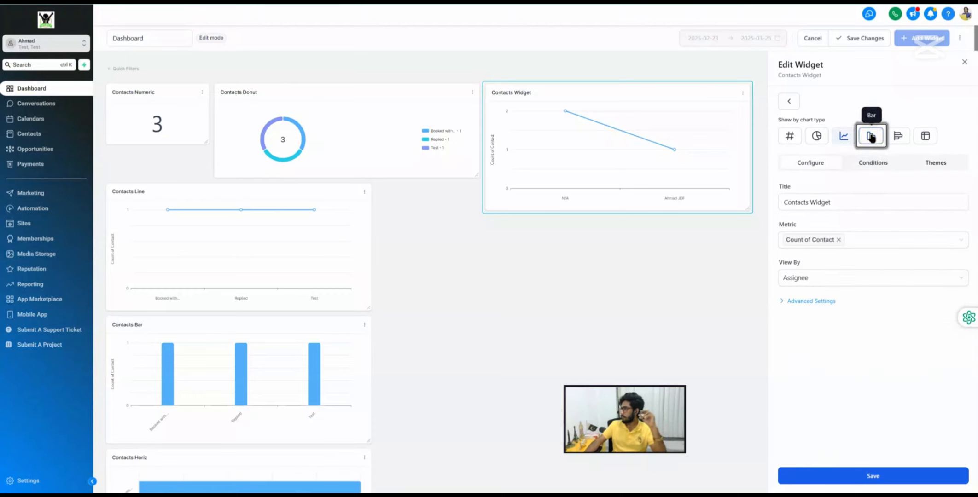
double_click(796, 262)
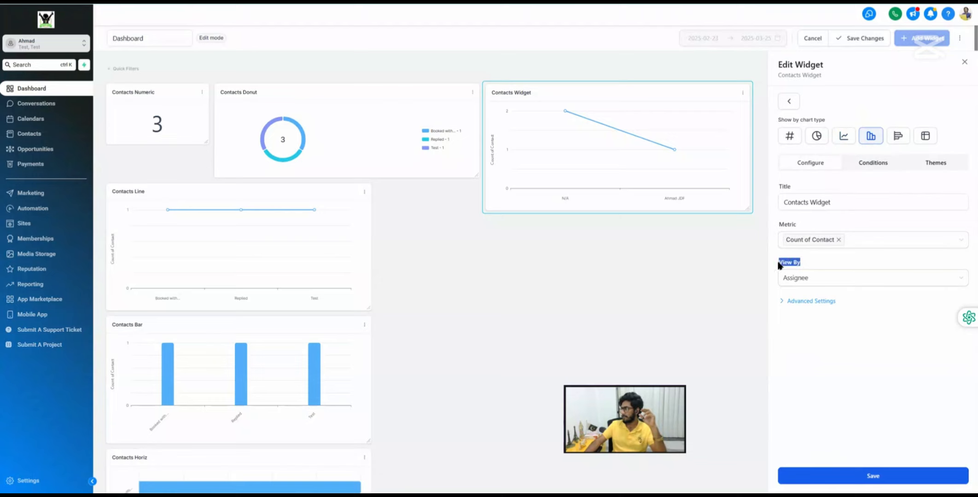
click(874, 477)
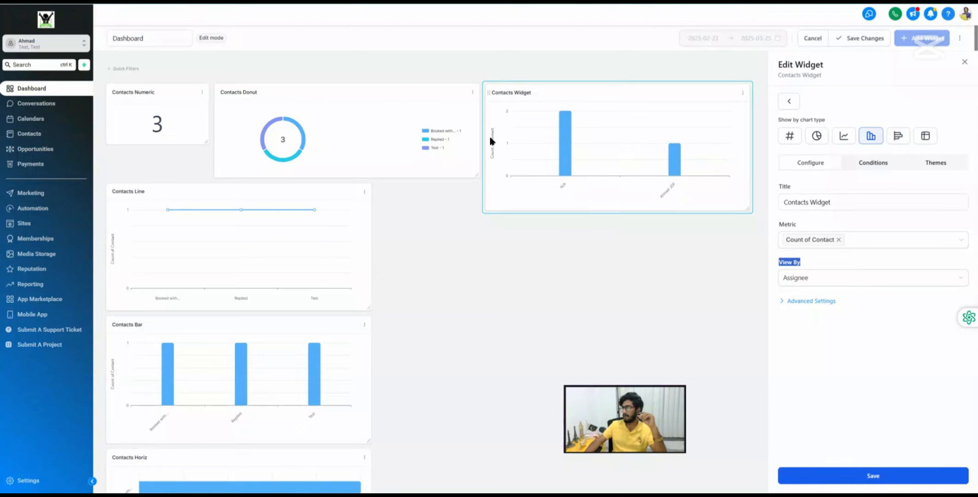
Look through the View By options for the Contacts Widget's bar chart, group it by Tags, and save the widget.
click(806, 277)
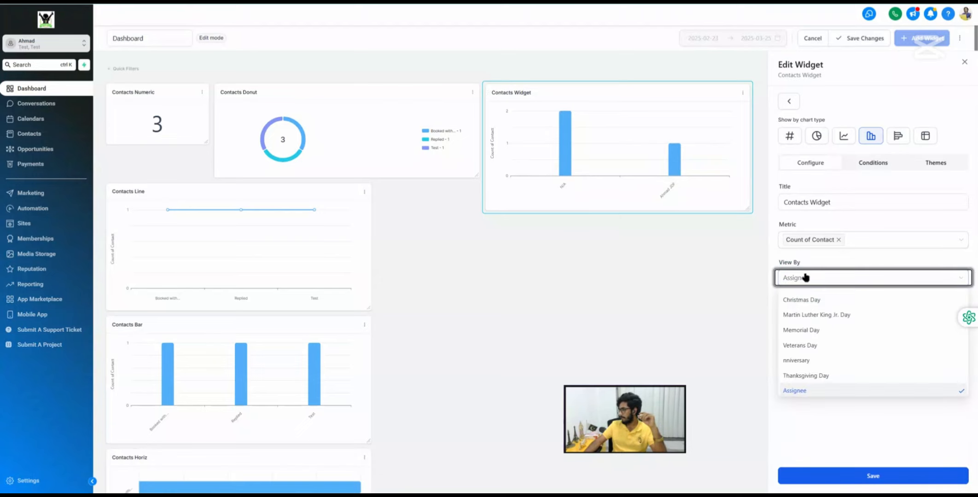
scroll(827, 343, down, 5)
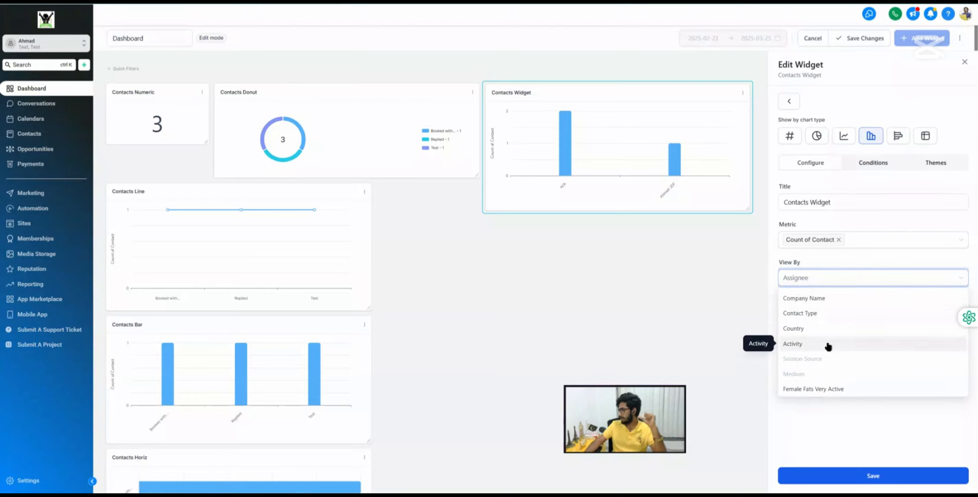
scroll(822, 345, down, 6)
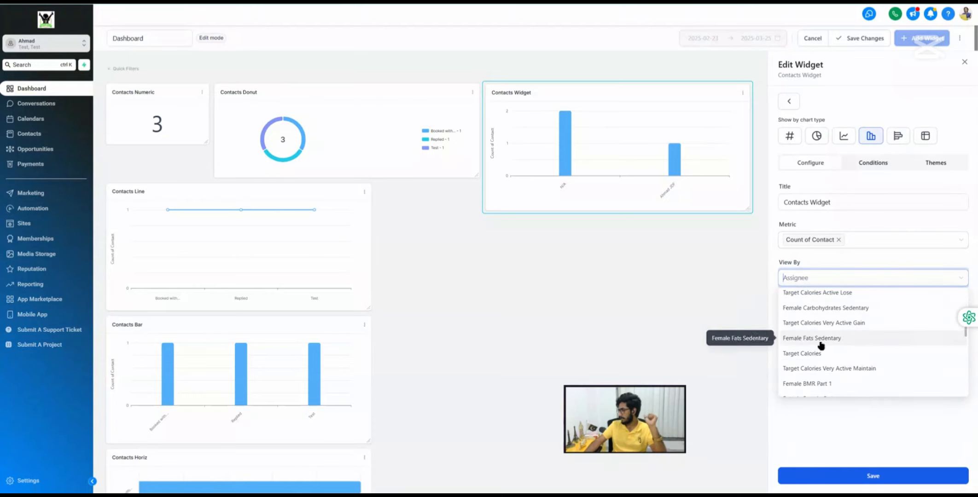
scroll(822, 346, down, 5)
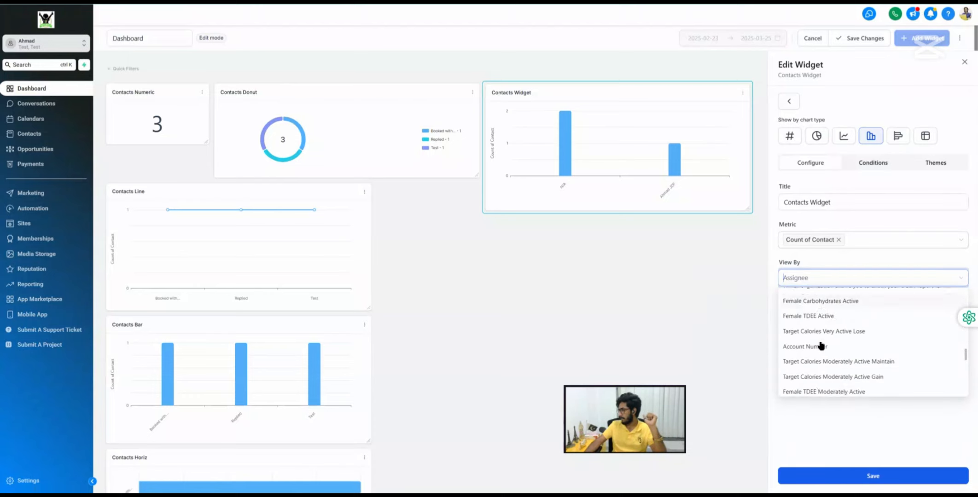
scroll(822, 343, up, 20)
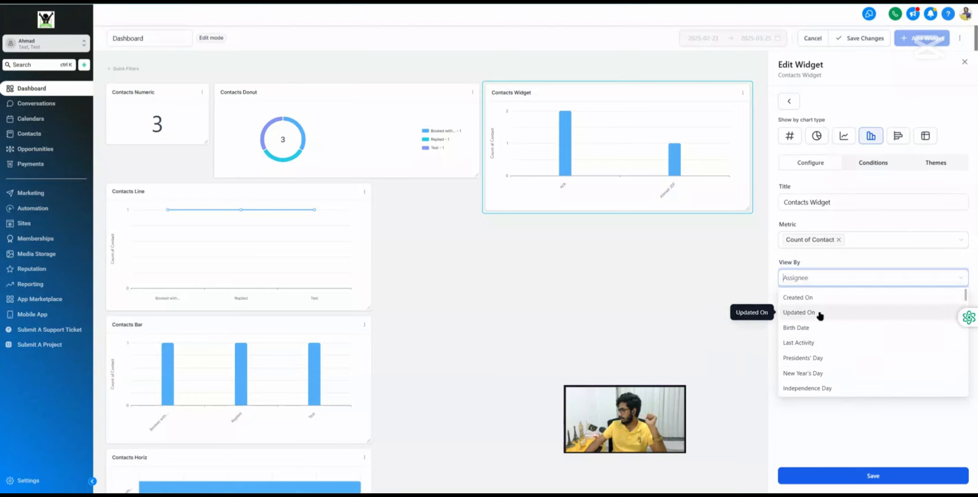
scroll(823, 331, down, 5)
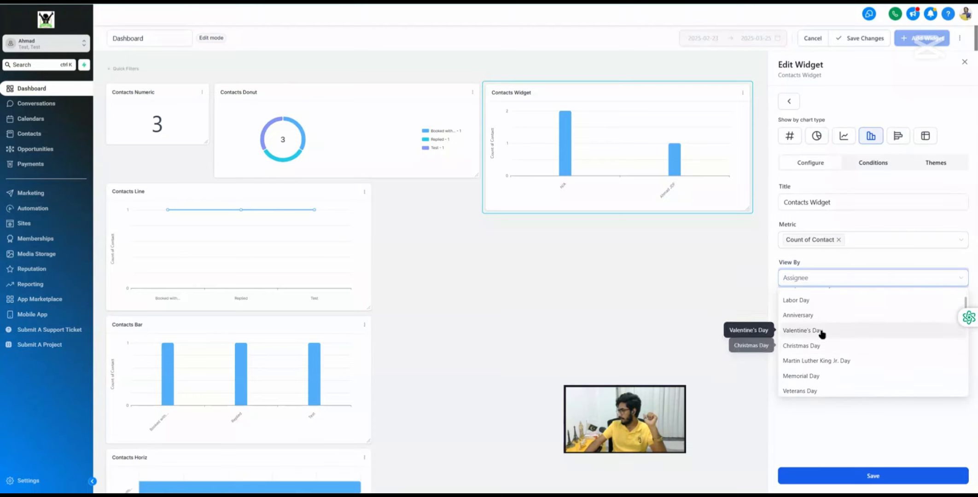
scroll(822, 334, down, 2)
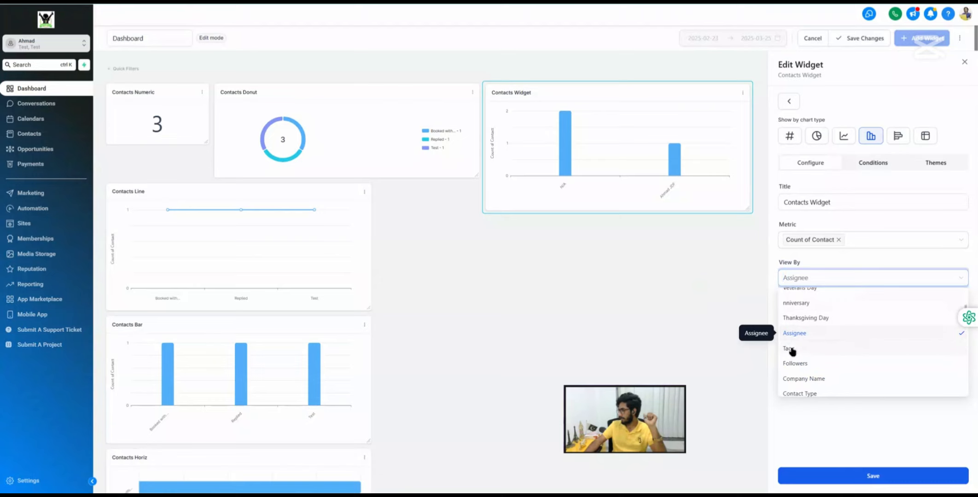
click(792, 350)
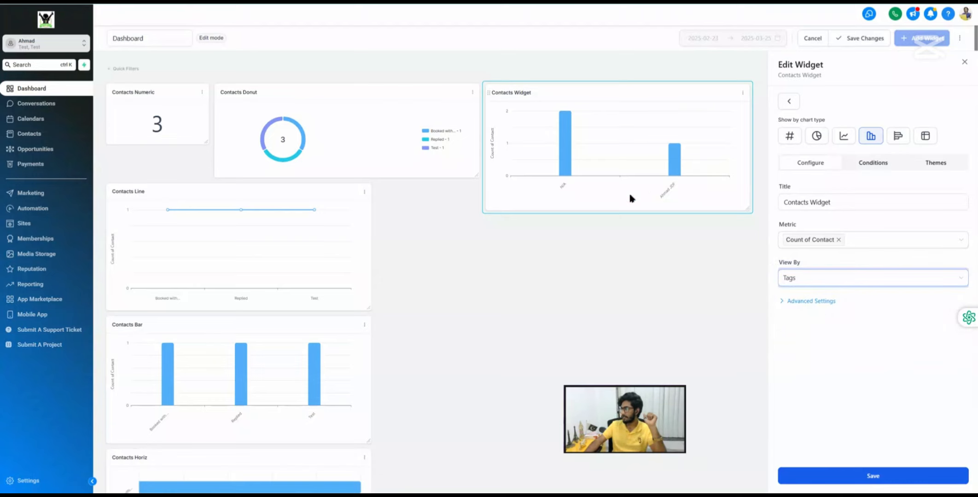
click(885, 482)
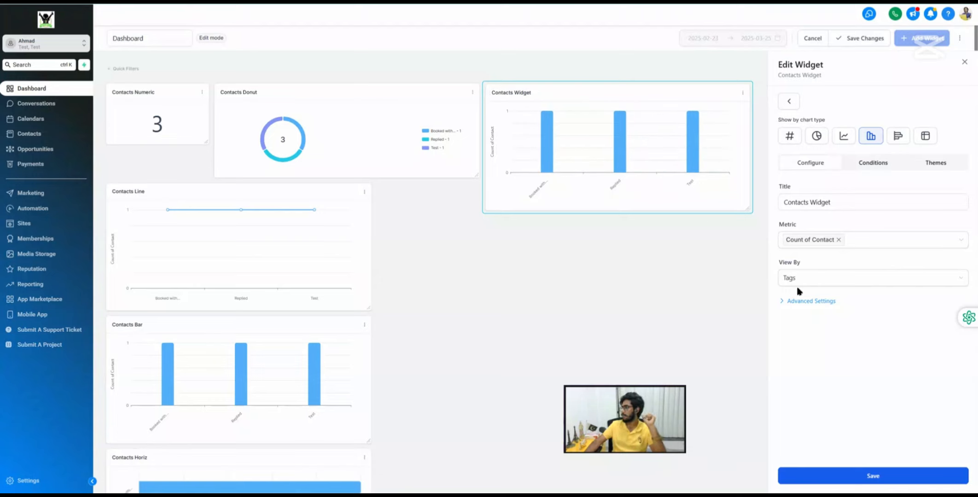
Change the Contacts Widget to a horizontal bar chart viewed by Assignee and save it.
click(897, 136)
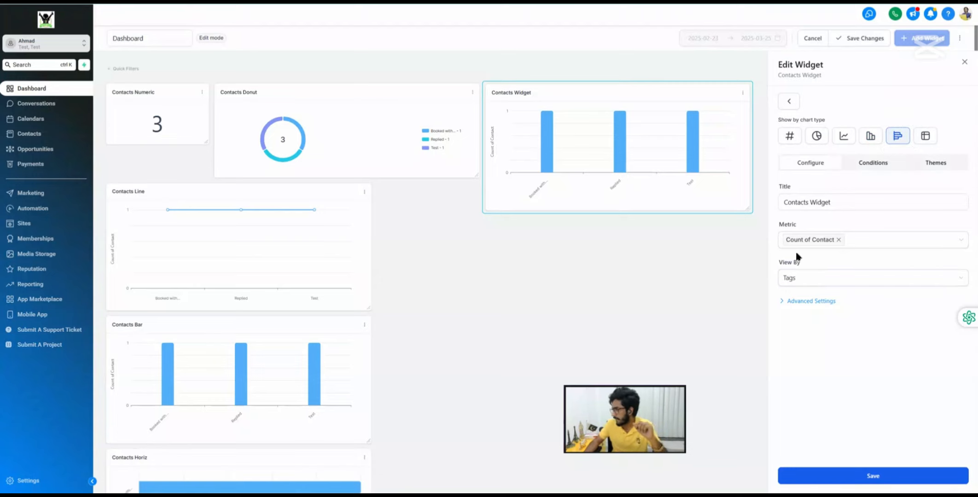
drag(803, 261, 774, 272)
click(815, 278)
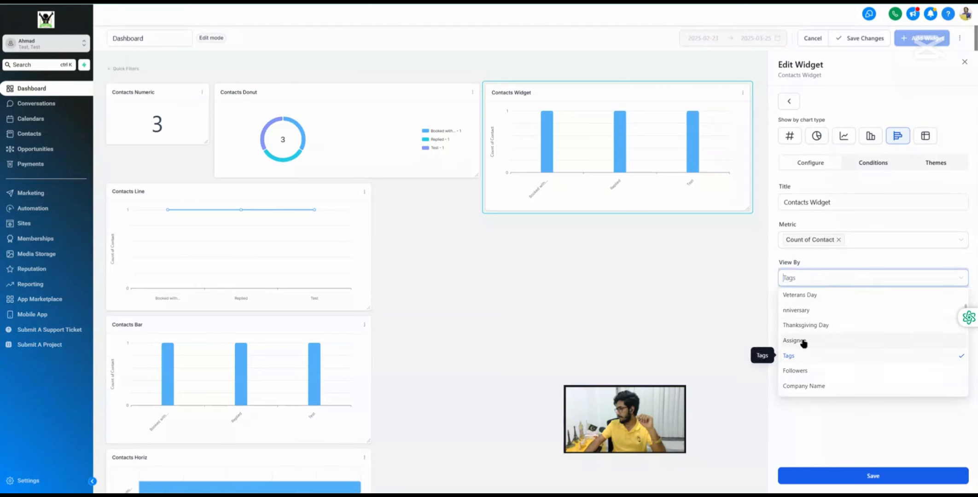
click(802, 343)
click(857, 477)
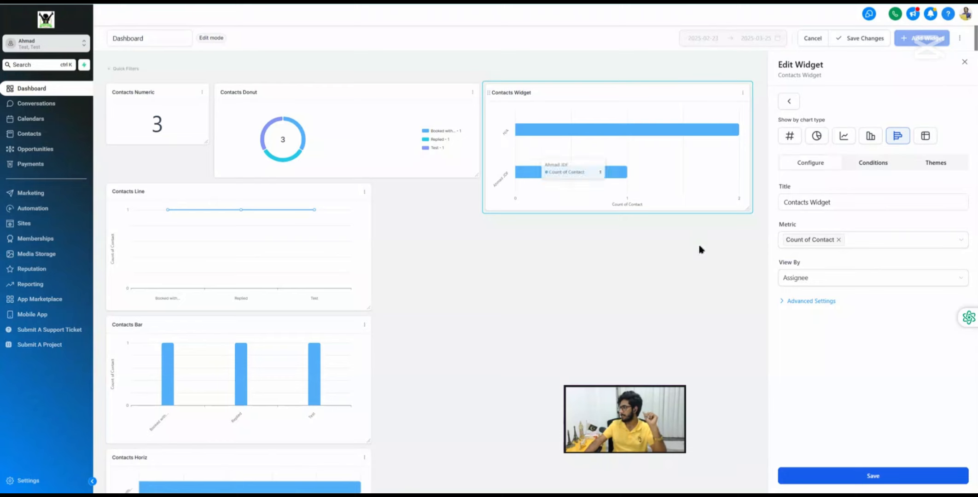
Review the Contacts Widget's advanced settings for order, limit and date properties, and check its conditions.
click(809, 301)
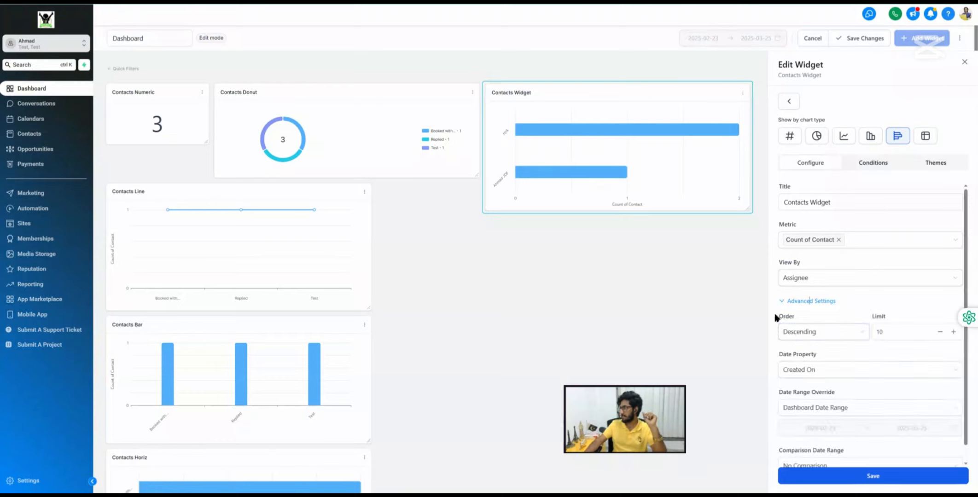
double_click(797, 332)
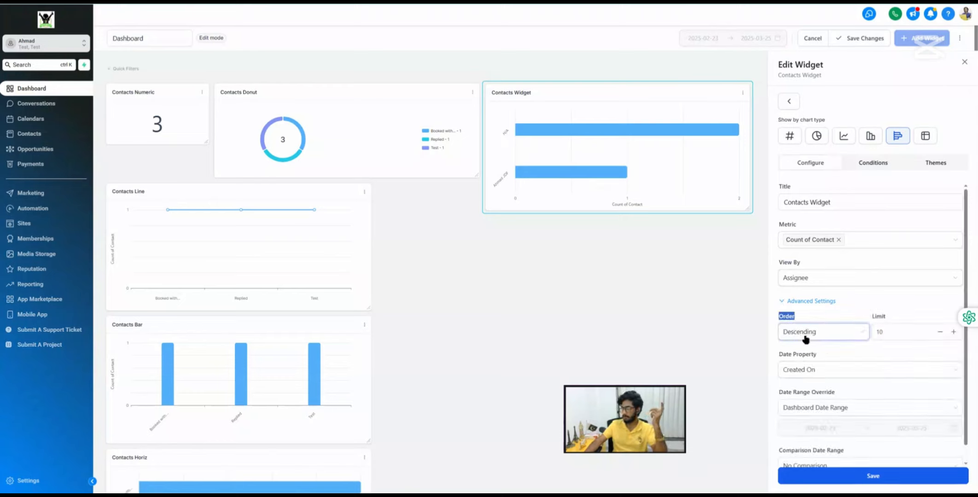
scroll(805, 337, down, 1)
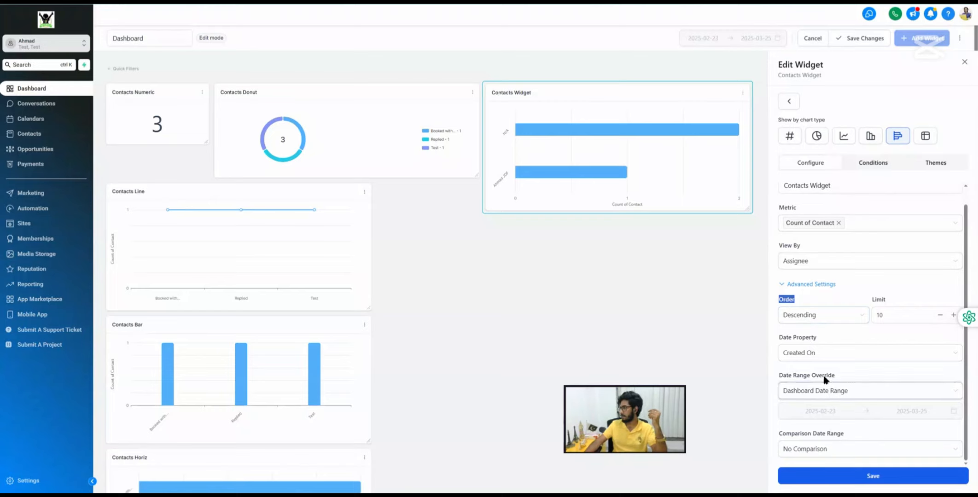
scroll(798, 377, up, 1)
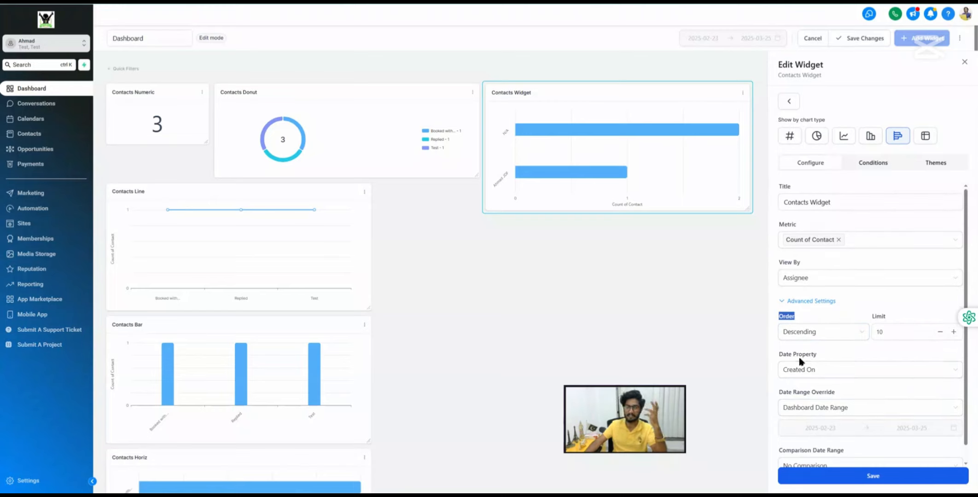
click(877, 162)
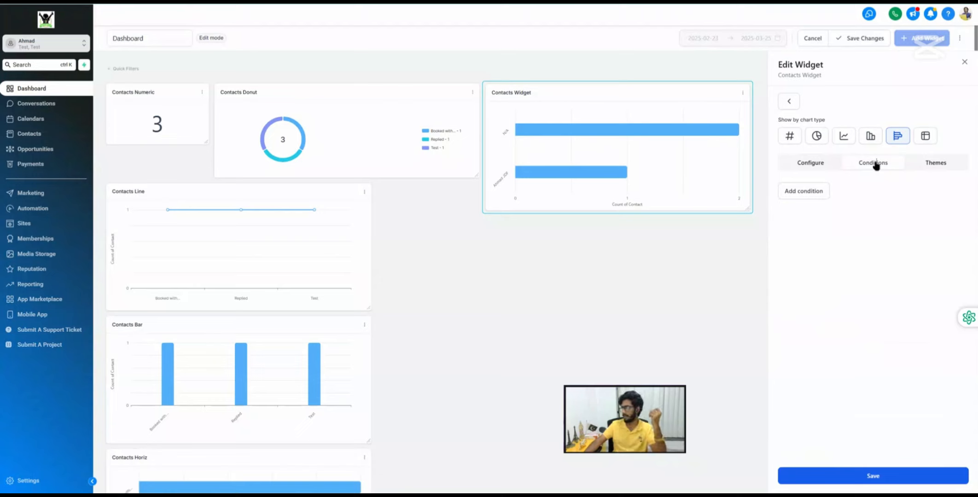
Compare the configuration options of the table chart type with those of the horizontal bar type.
click(923, 141)
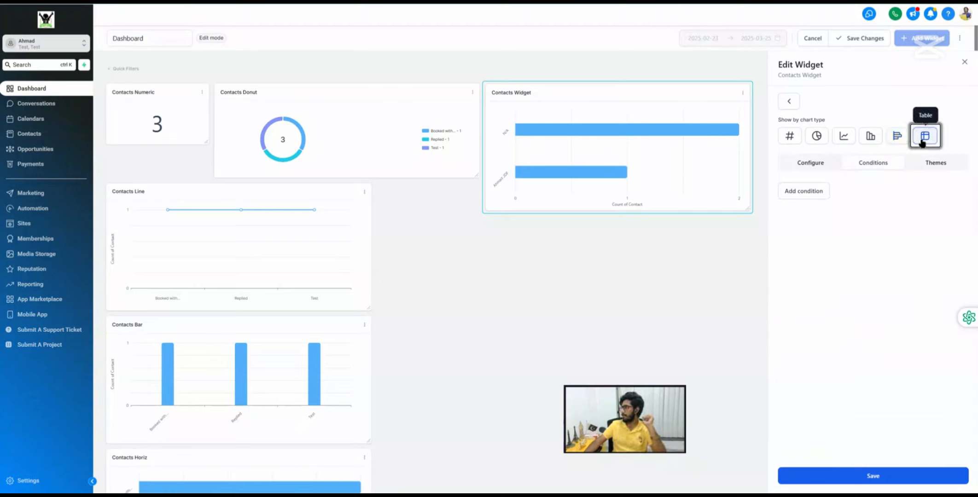
click(806, 167)
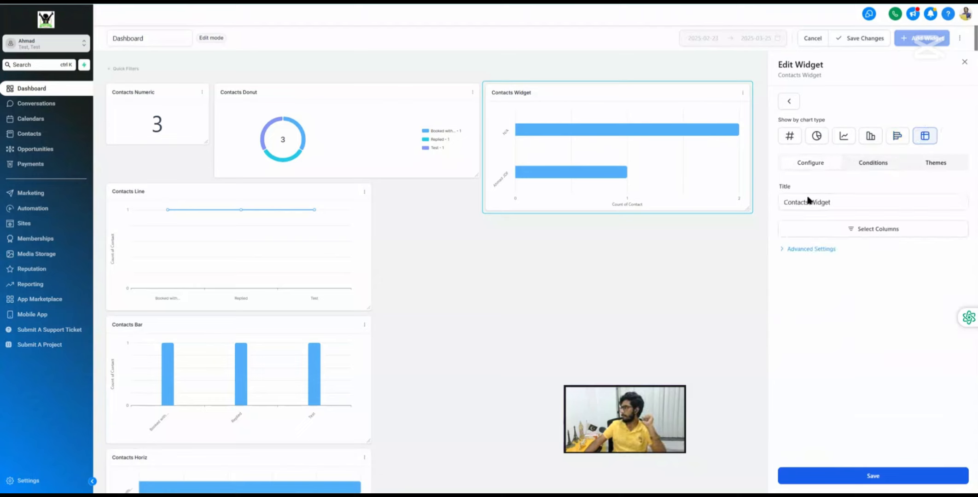
click(896, 137)
drag(800, 266, 782, 266)
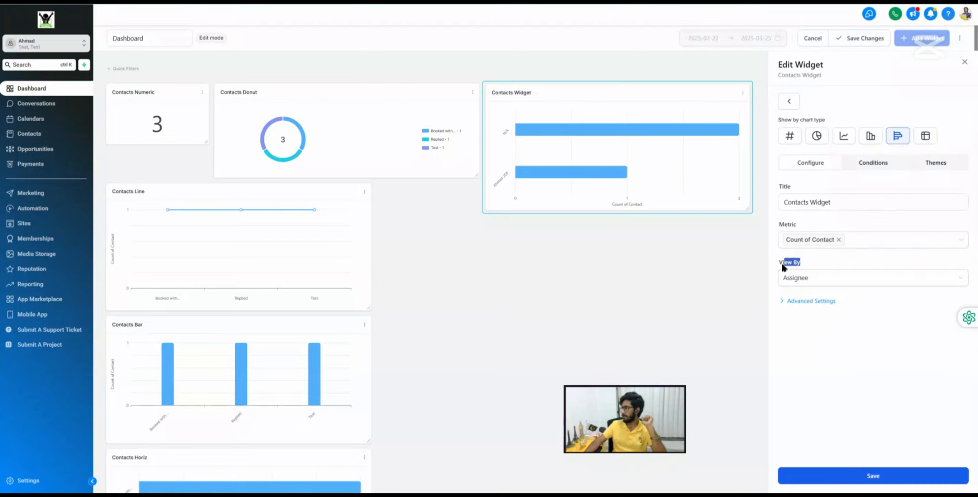
Change the Contacts Widget to a table ordered by Created On and save it.
click(927, 137)
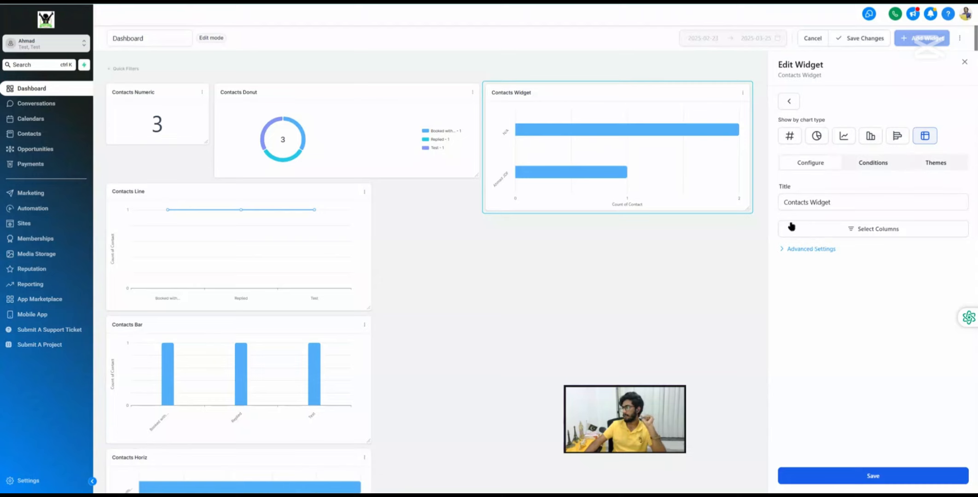
click(812, 251)
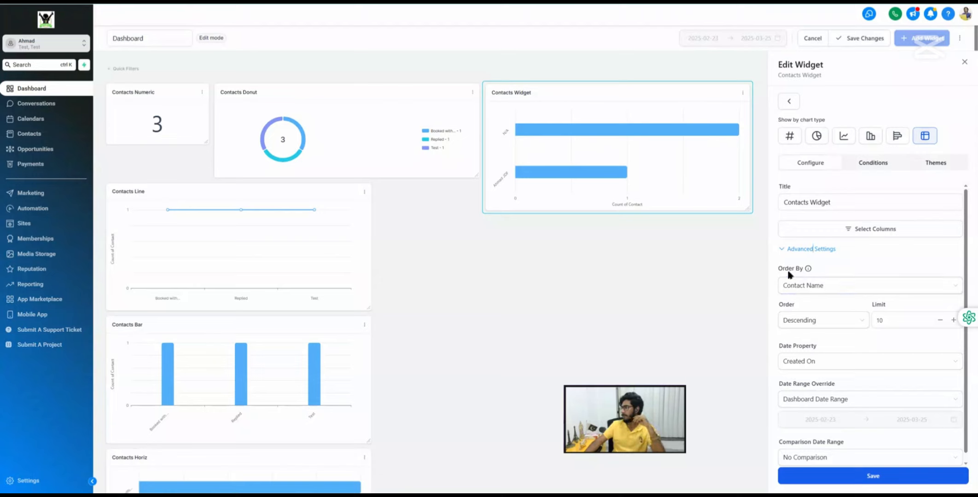
click(803, 289)
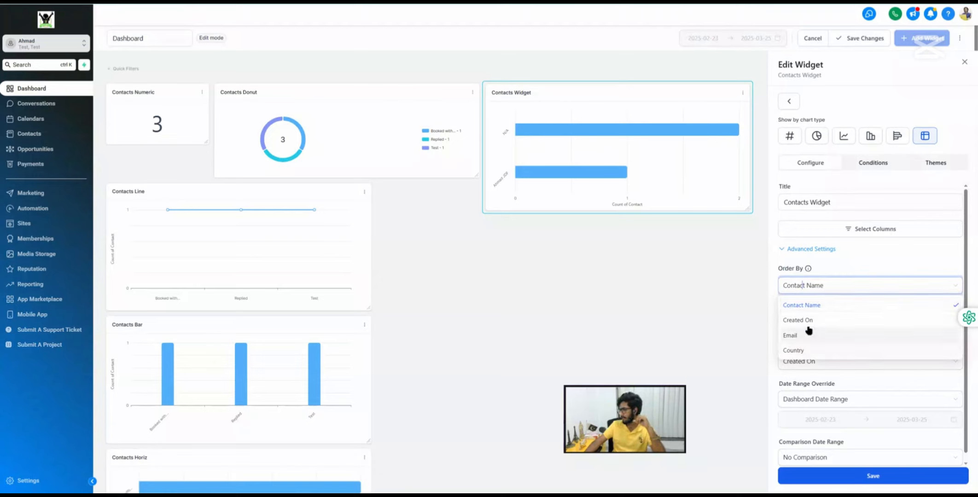
click(801, 321)
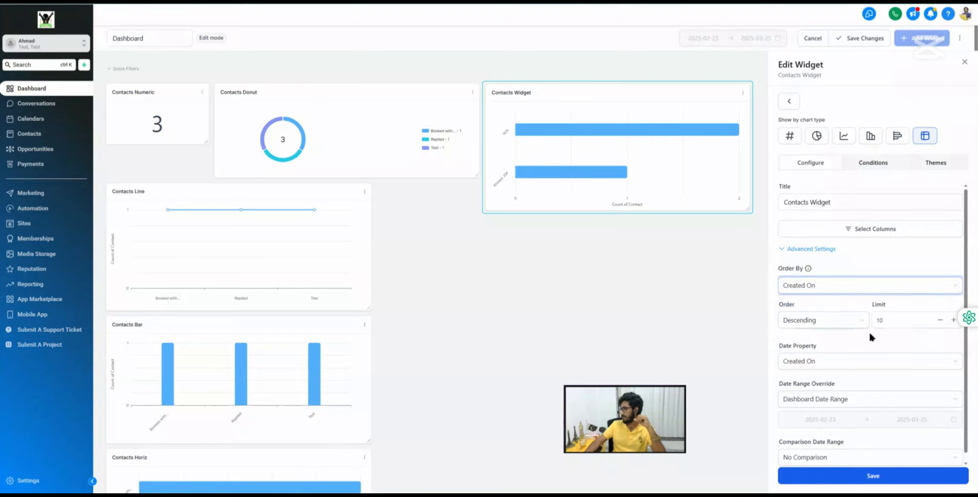
double_click(783, 306)
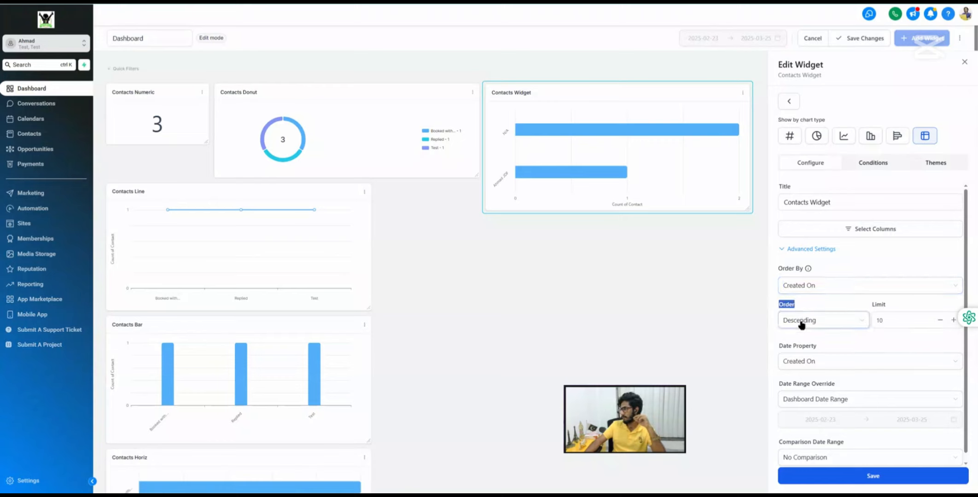
scroll(831, 400, down, 1)
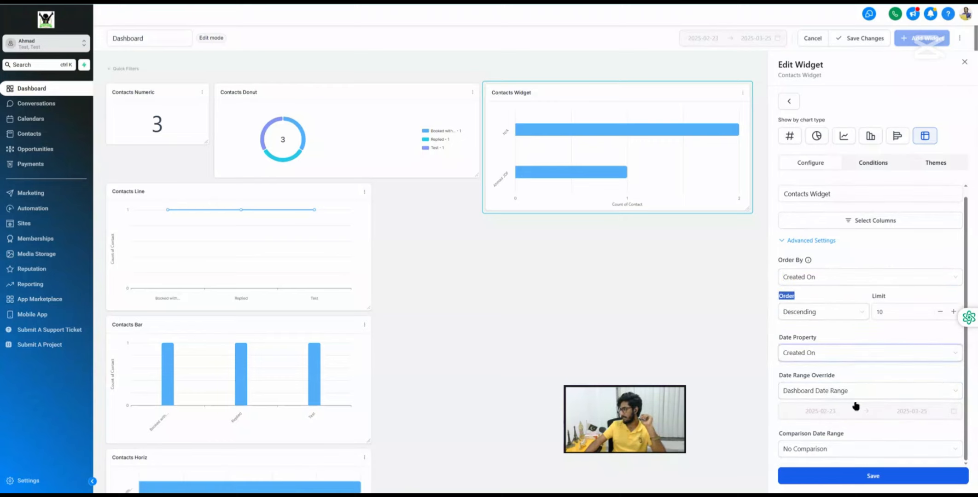
click(890, 479)
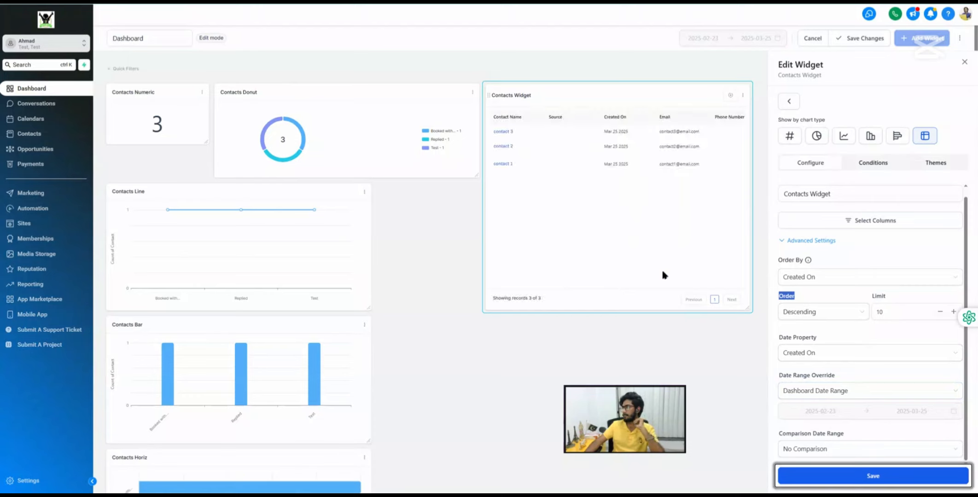
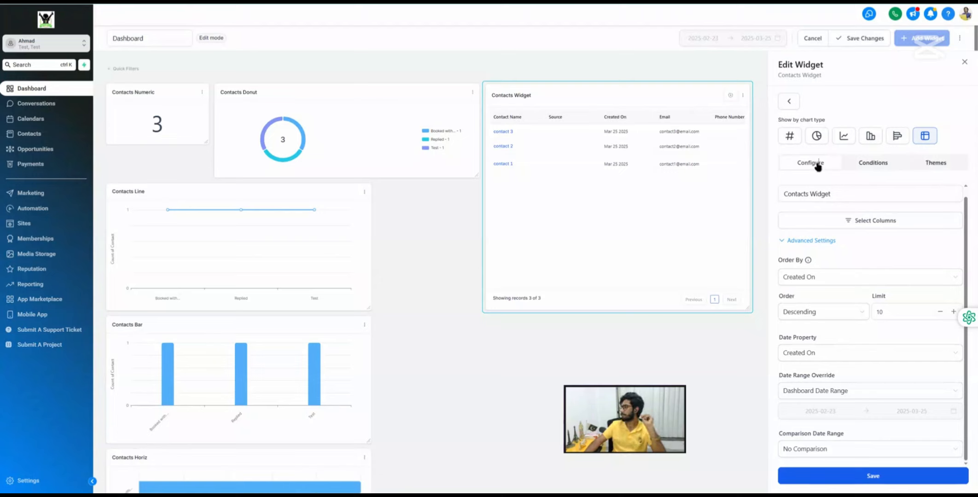
Inspect the configuration and conditions of the preset Contacts Count widget, then return to the widget list.
click(789, 101)
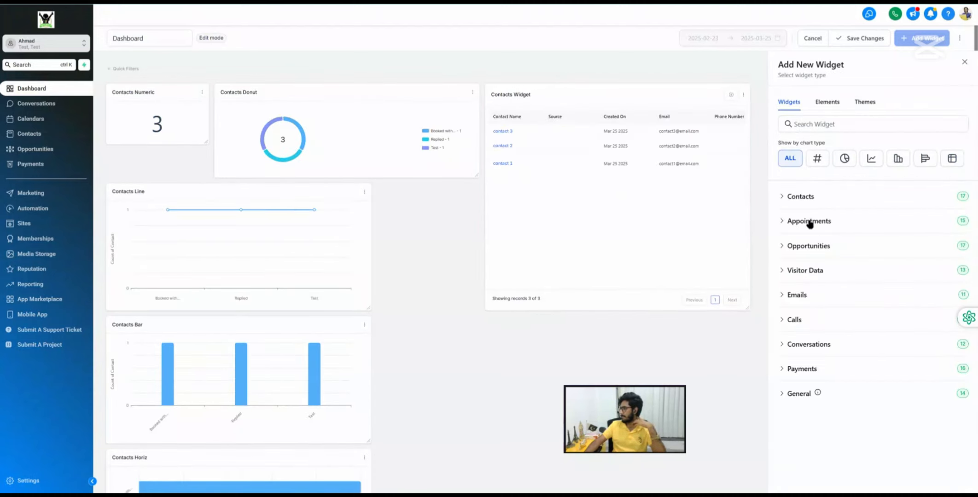
click(809, 221)
click(797, 198)
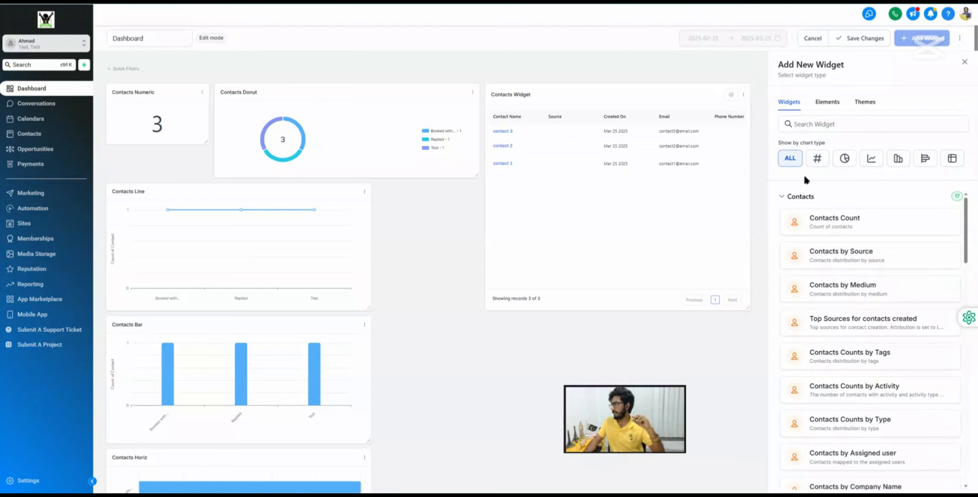
click(816, 224)
click(923, 162)
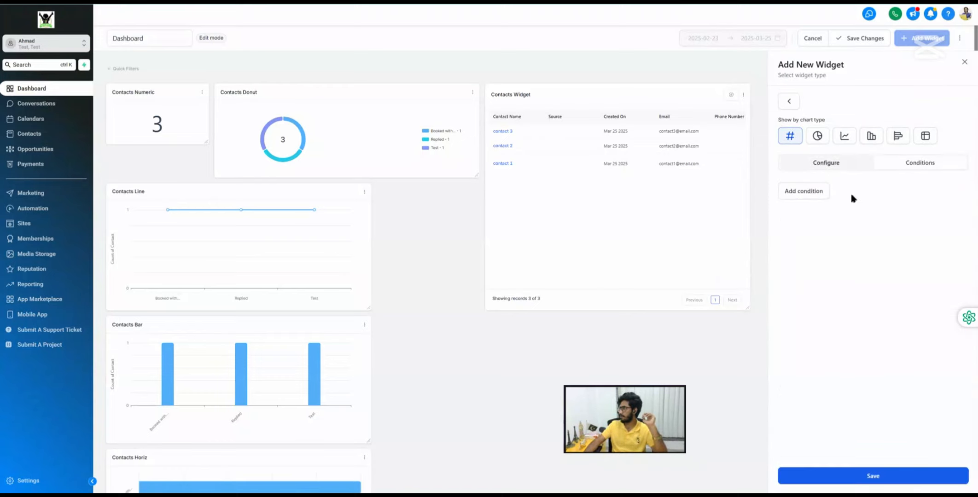
click(815, 163)
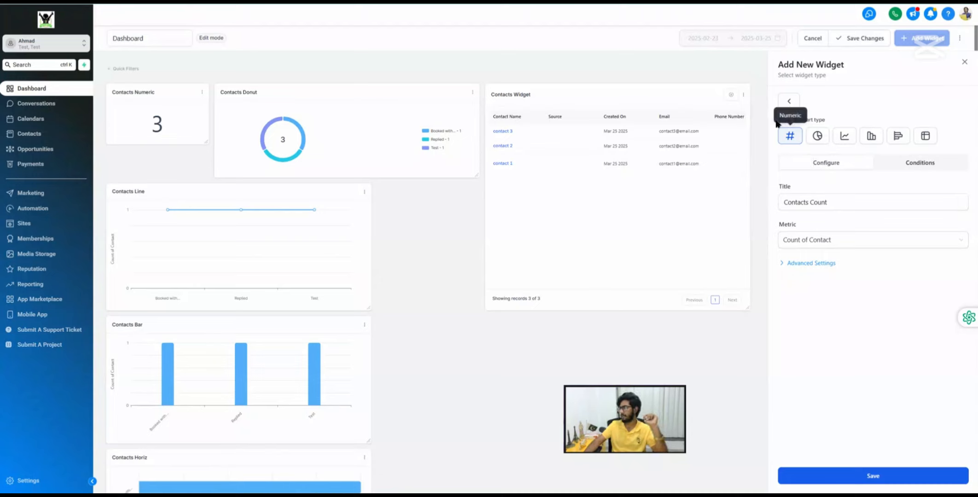
click(789, 101)
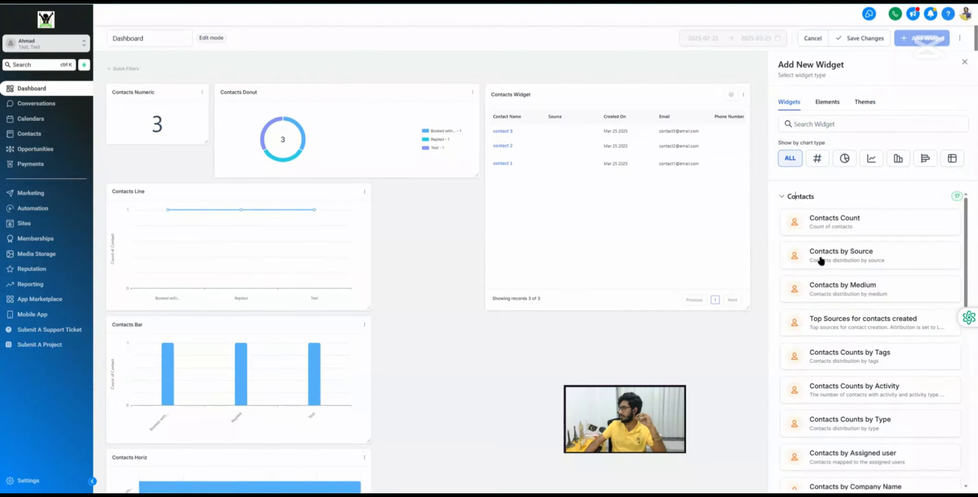
Inspect the configuration and conditions of the preset Contacts by Source widget and return to the widget list.
click(846, 259)
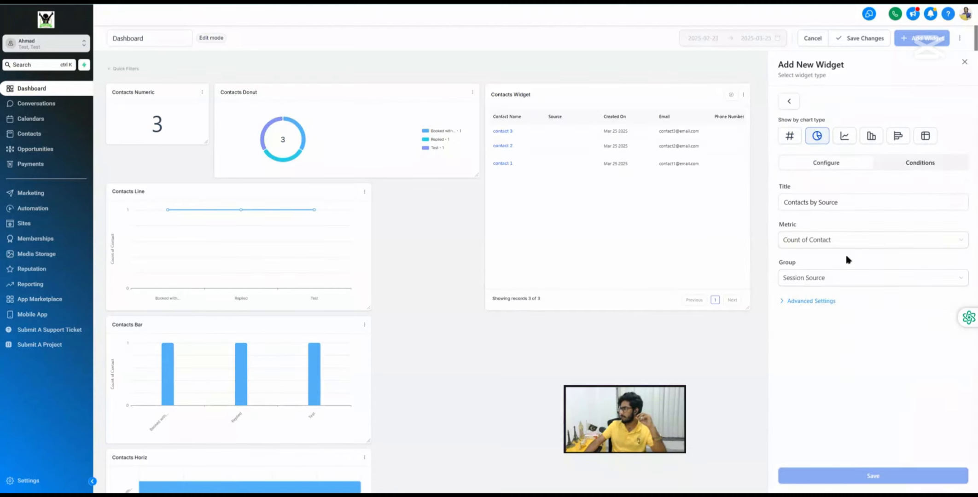
click(917, 163)
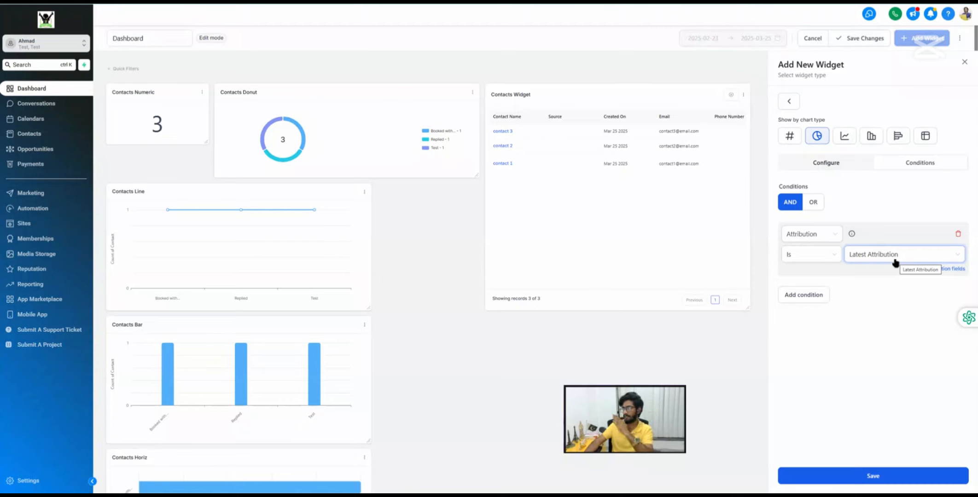
click(819, 165)
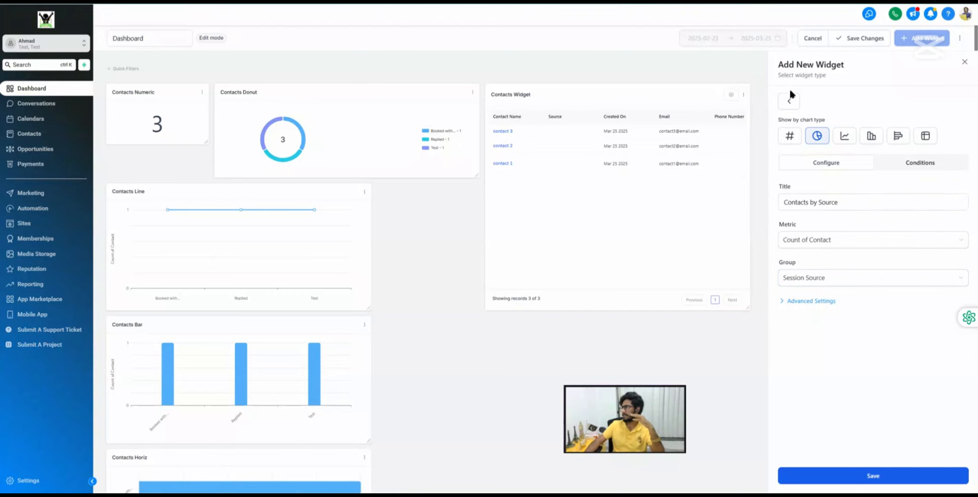
click(788, 100)
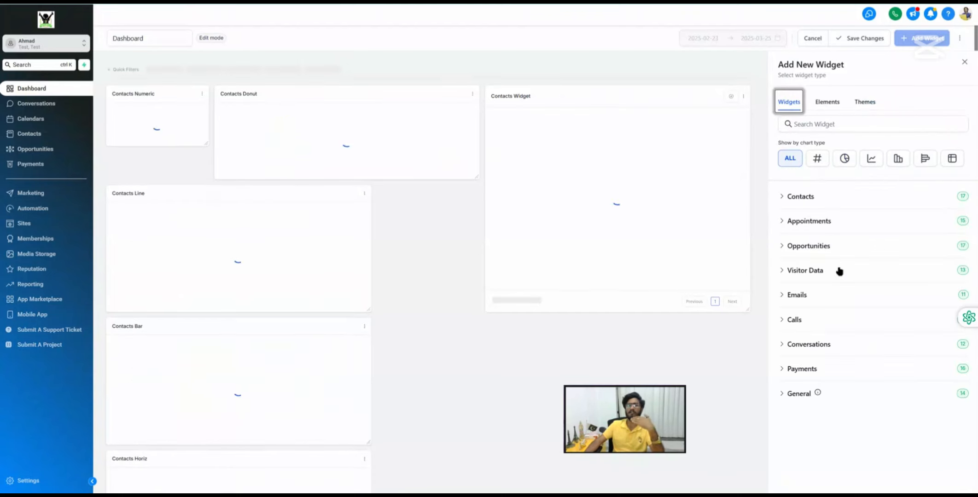
click(802, 197)
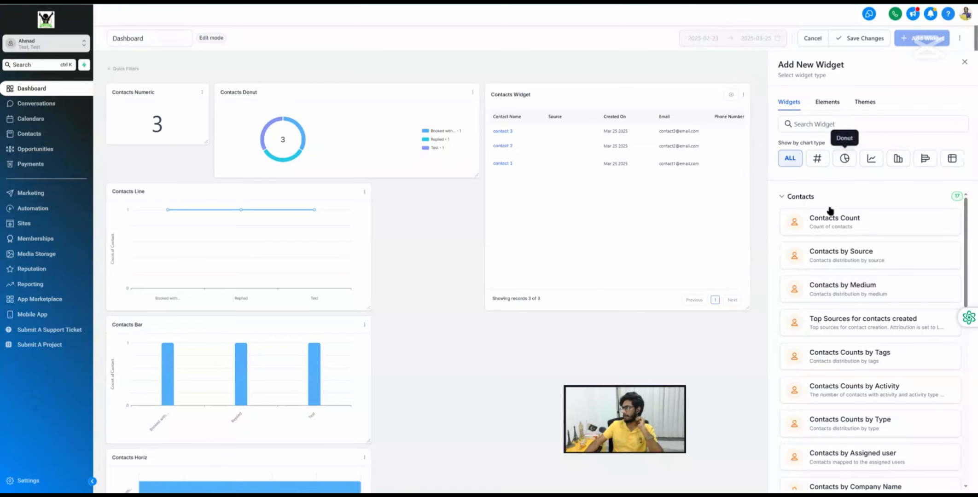
click(833, 258)
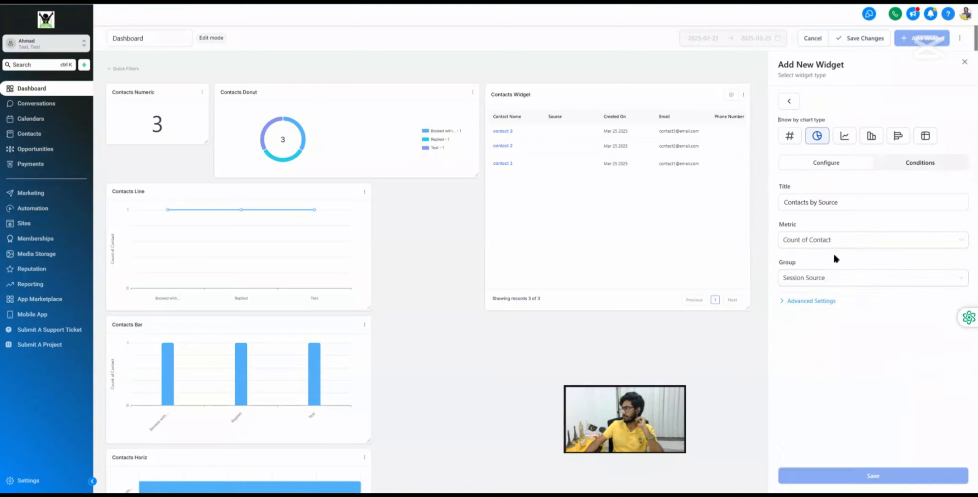
click(908, 172)
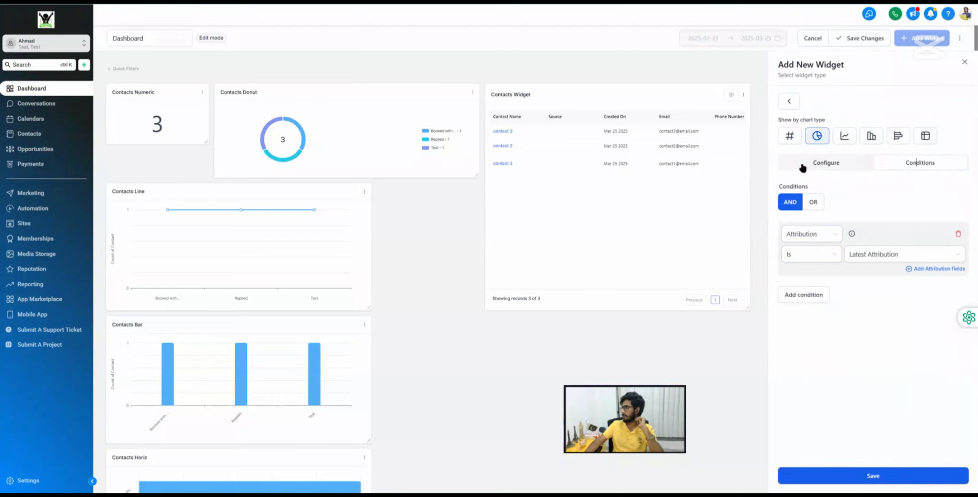
click(789, 102)
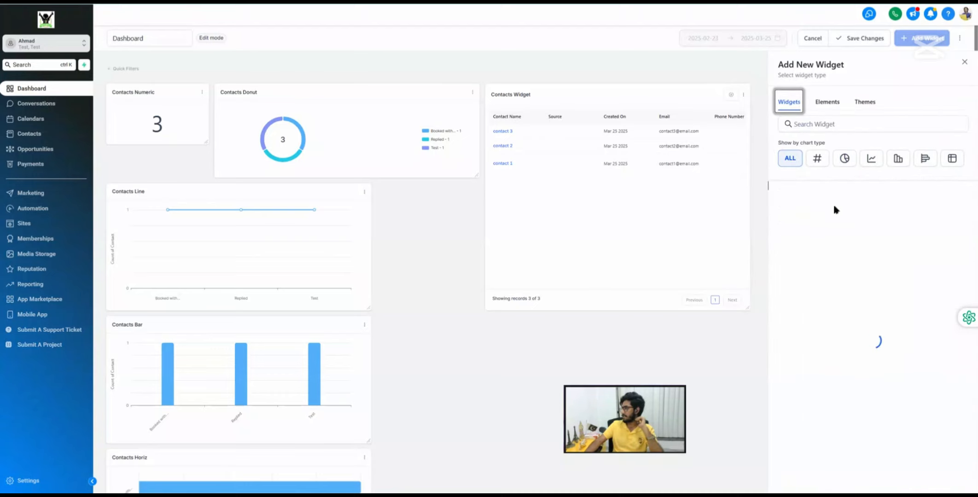
Inspect the configuration and conditions of the preset Contacts by Medium widget.
click(807, 198)
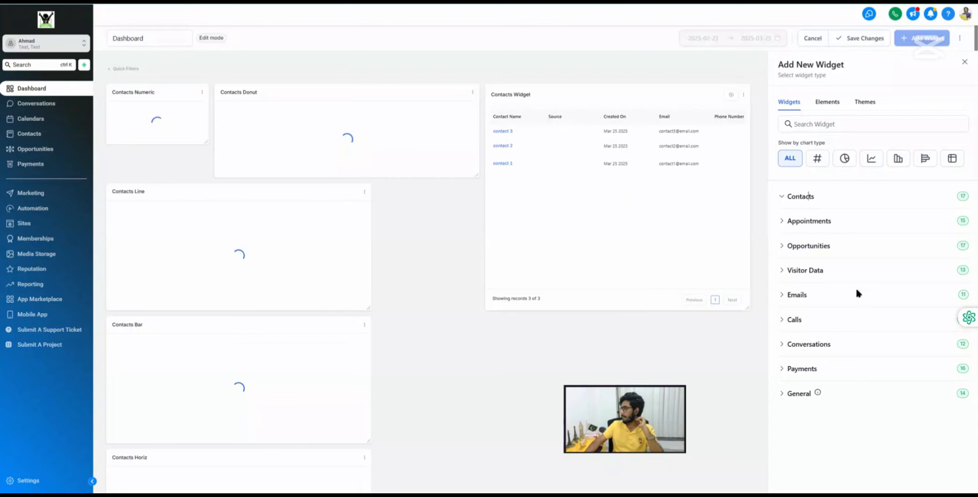
click(812, 282)
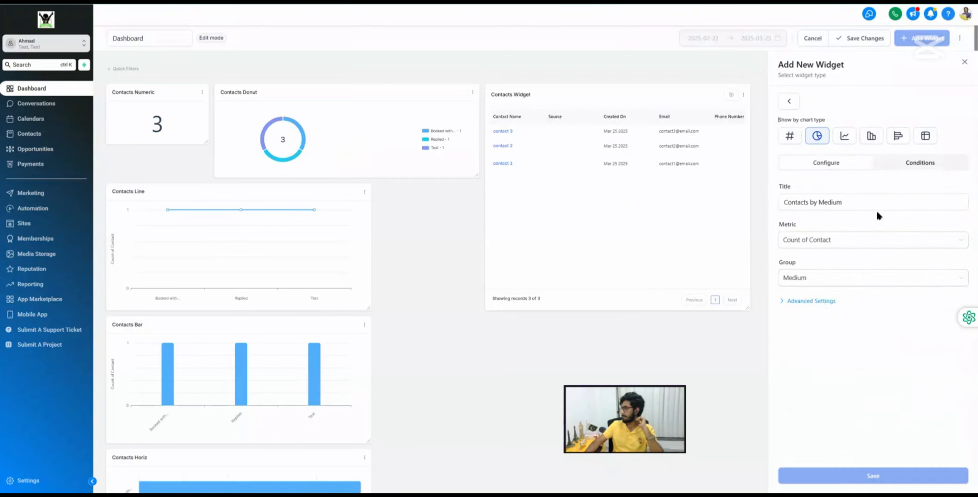
click(918, 166)
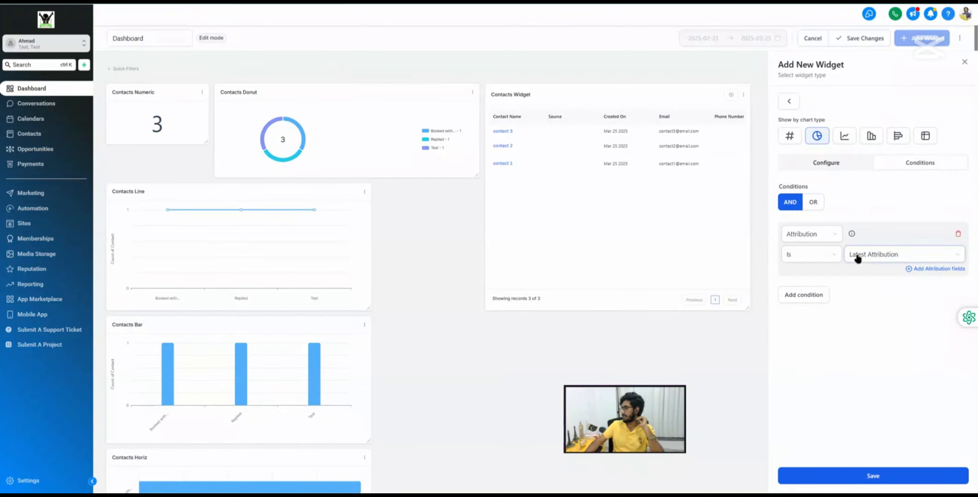
Inspect the grouping options in the Contacts by Medium widget's configuration, keep Medium, and return to the widget list.
click(809, 165)
drag(796, 265, 783, 266)
click(798, 279)
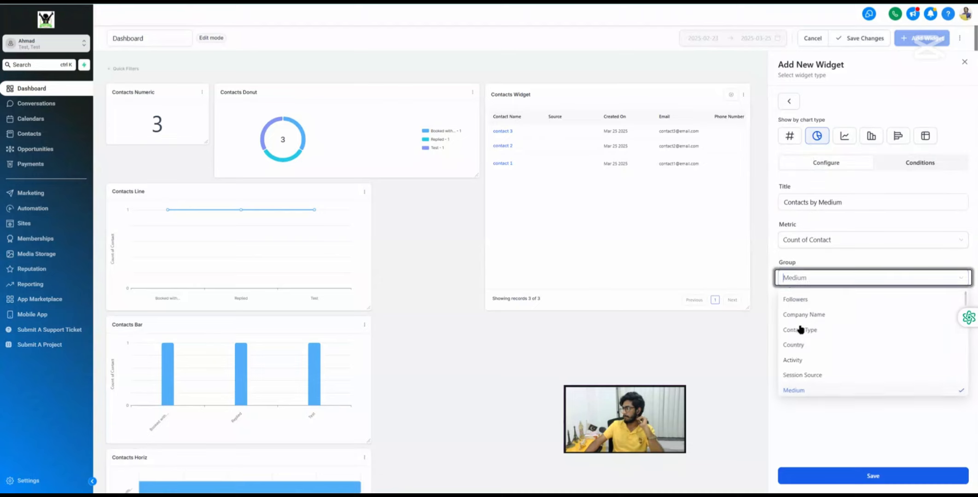
click(820, 261)
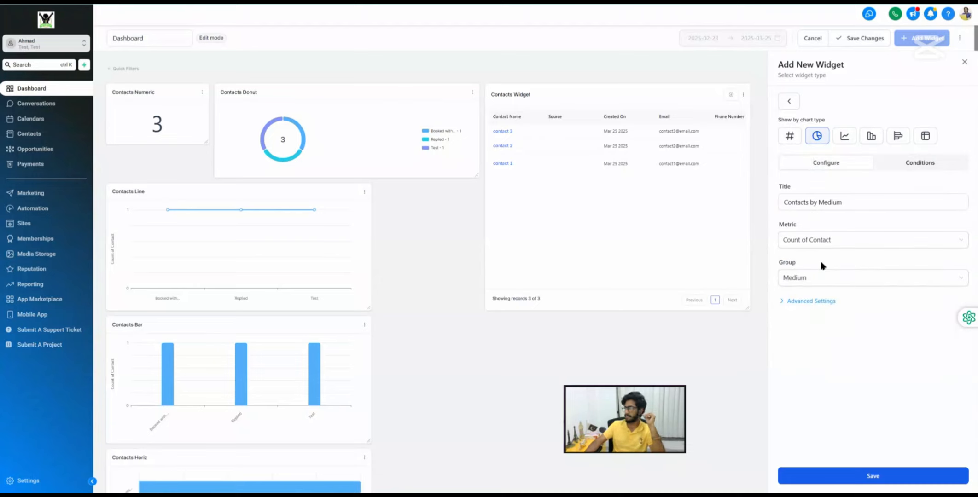
click(789, 101)
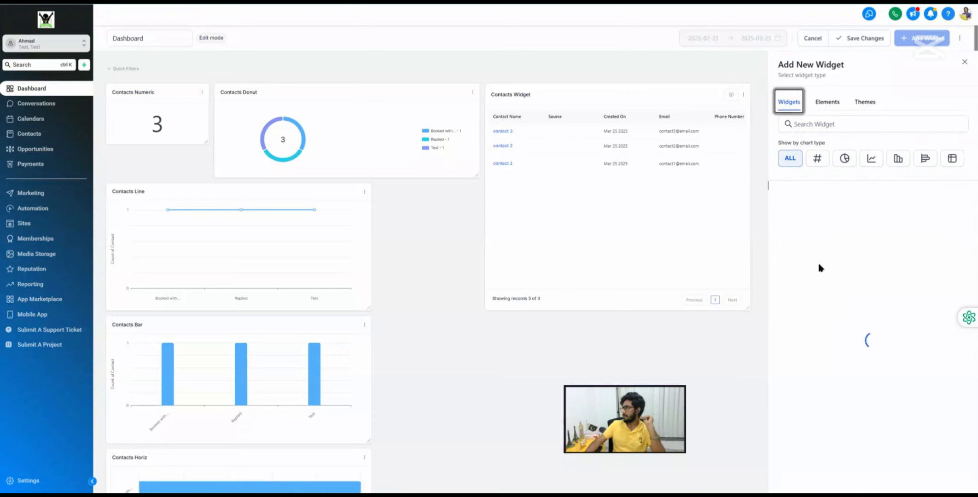
Browse the preset contacts widgets, inspect the conditions and configuration of Contacts Count (Logged in user), and return to the widget list.
click(802, 197)
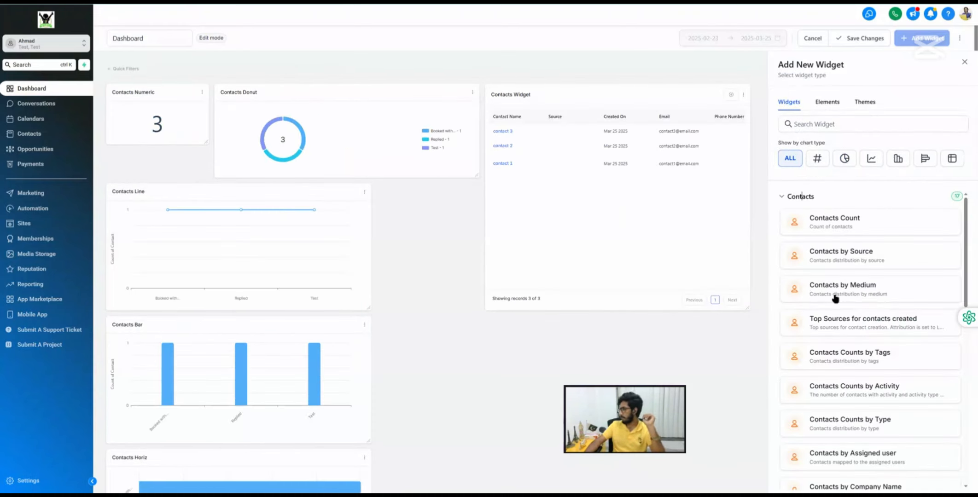
scroll(861, 294, down, 1)
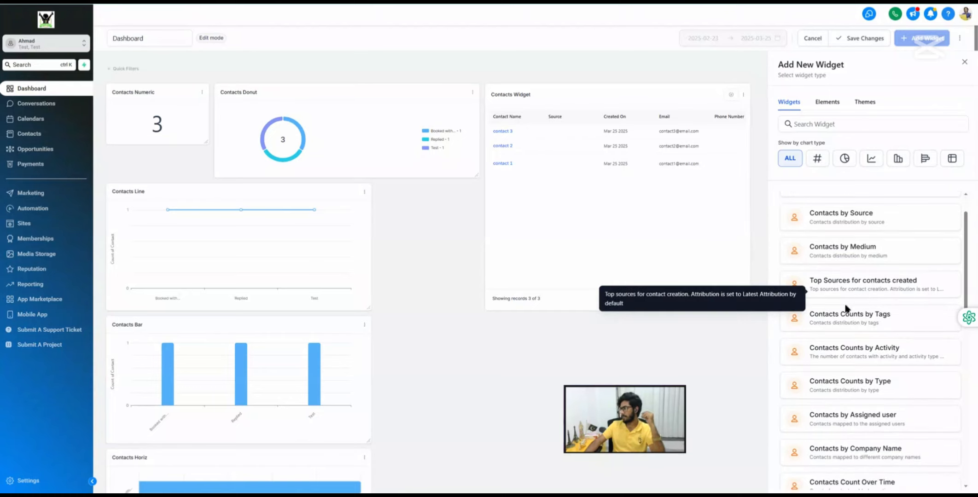
scroll(872, 322, down, 3)
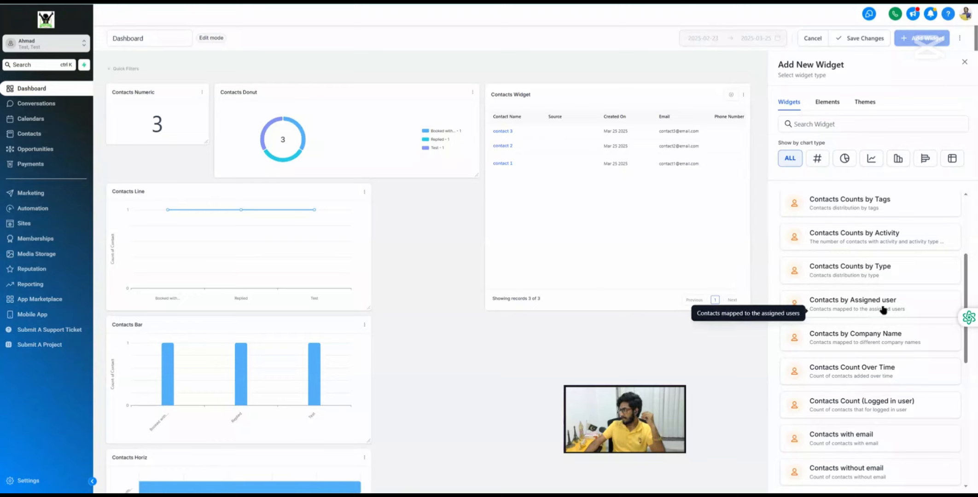
scroll(882, 310, down, 1)
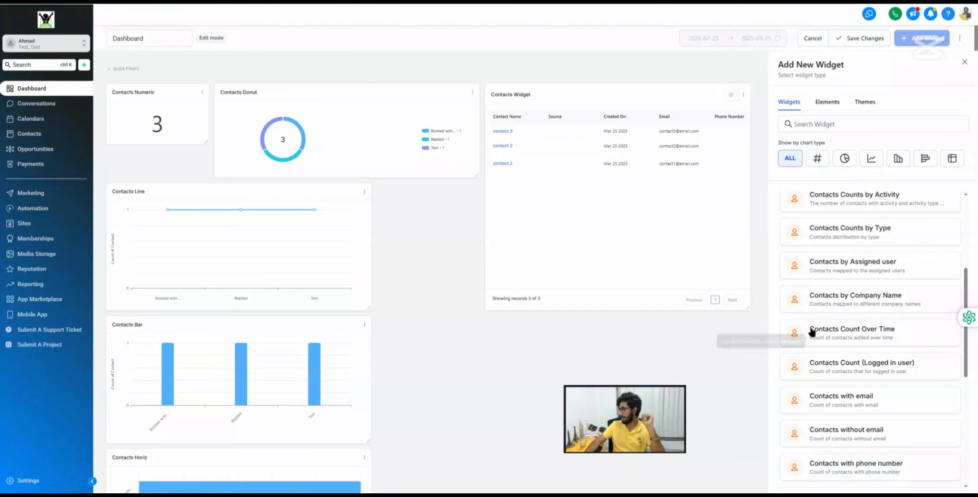
scroll(850, 334, down, 3)
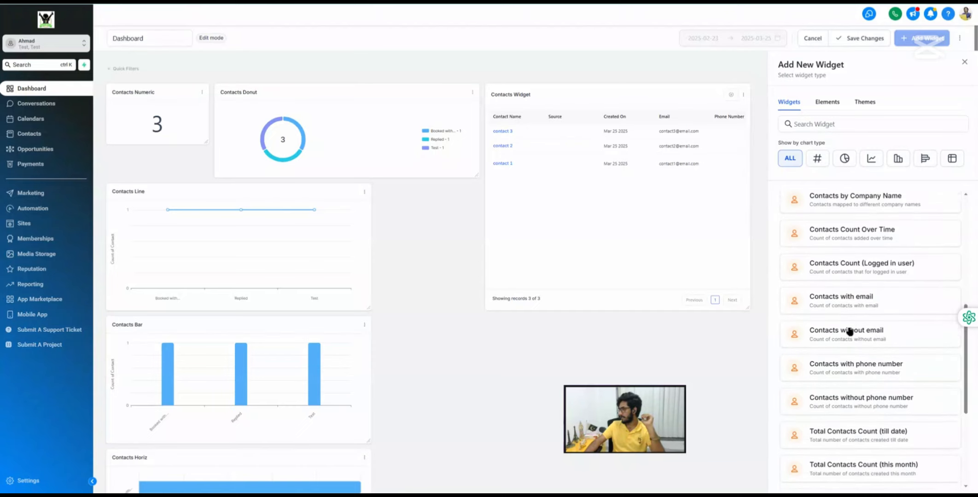
click(864, 251)
click(909, 164)
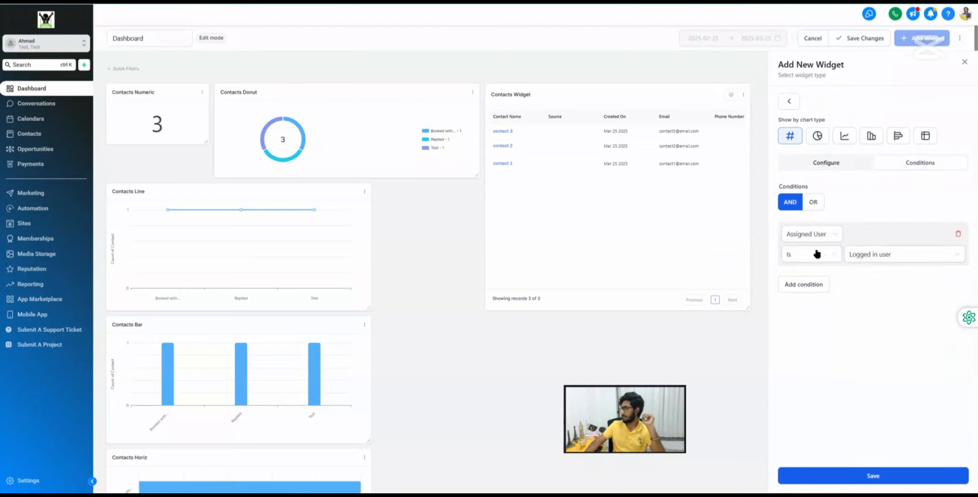
click(823, 169)
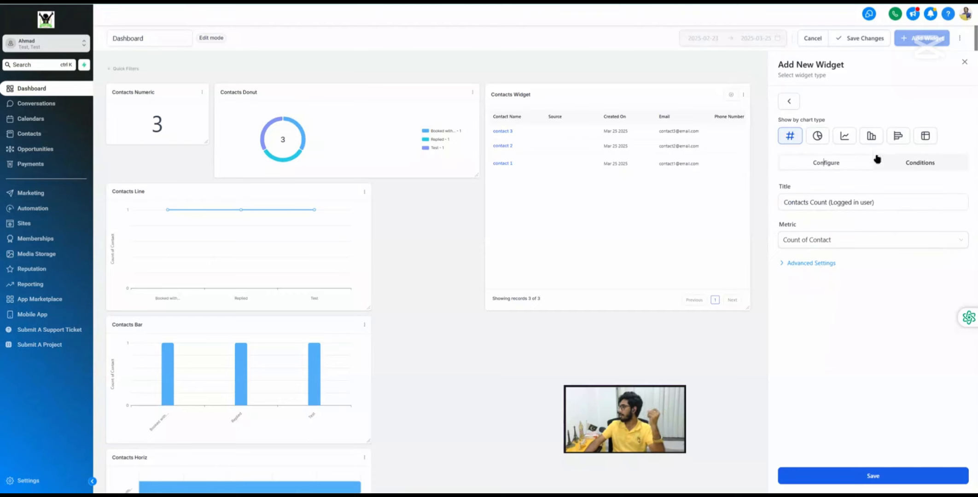
click(788, 101)
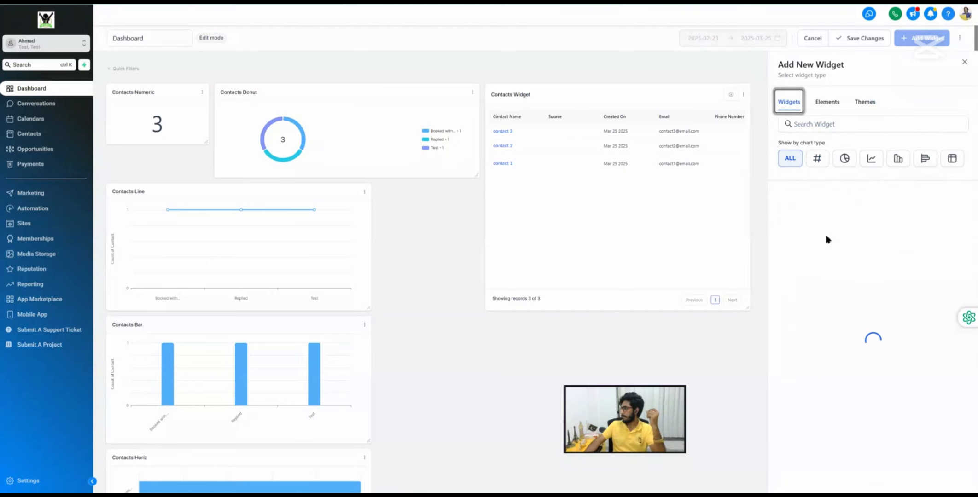
Inspect the conditions of the preset Contacts without email widget and return to the widget list.
click(801, 196)
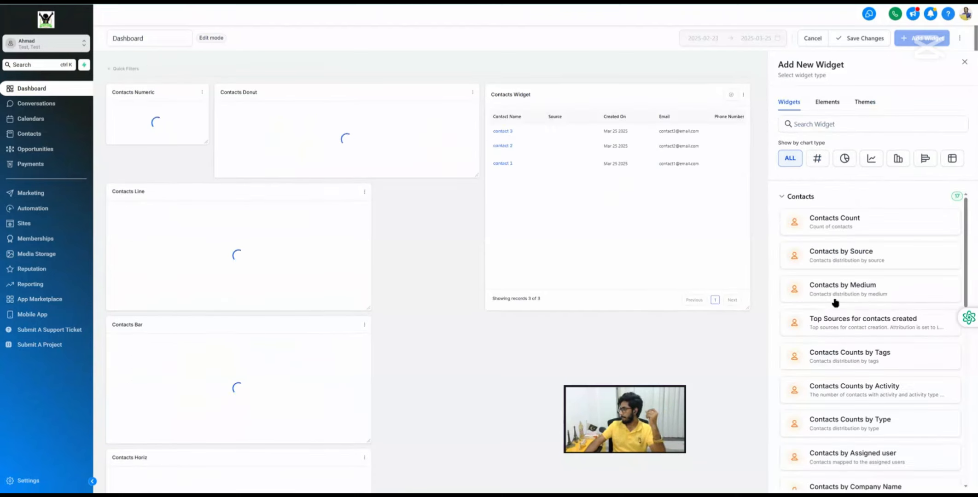
scroll(830, 297, down, 4)
scroll(829, 297, down, 3)
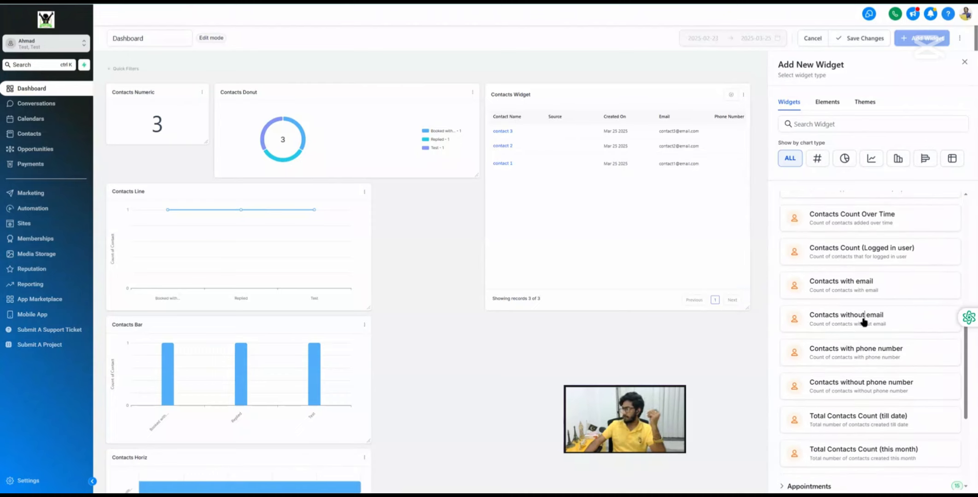
click(881, 325)
click(910, 164)
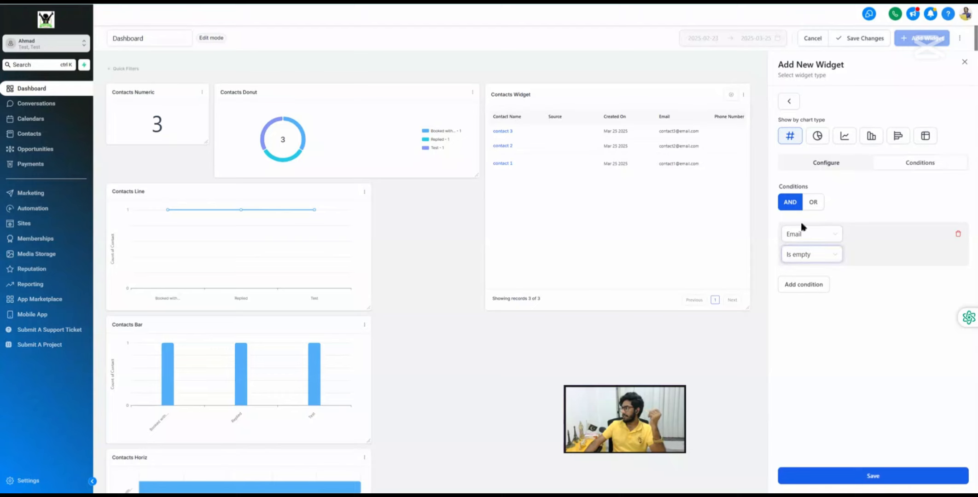
click(789, 103)
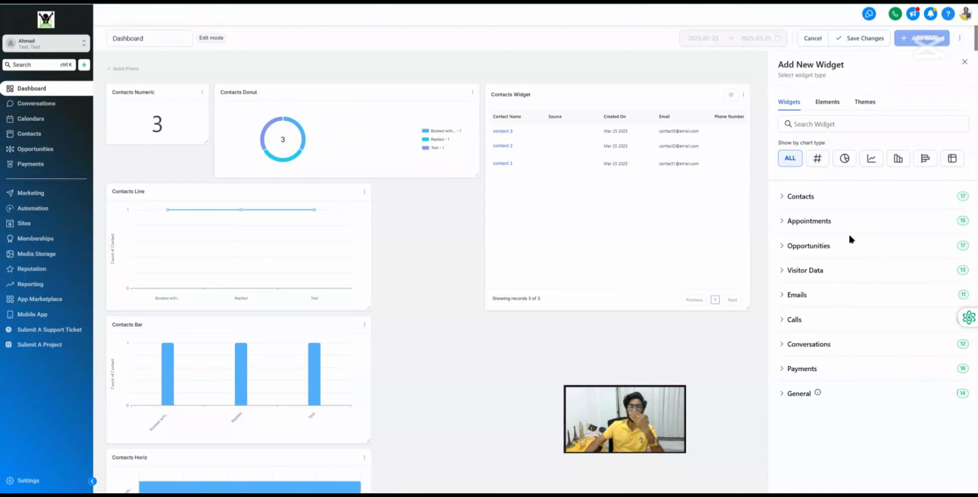
Inspect the date range override in the advanced settings of the preset Total Contacts Count (this month) widget, and return to the widget list.
click(802, 197)
scroll(821, 302, down, 3)
scroll(822, 301, down, 3)
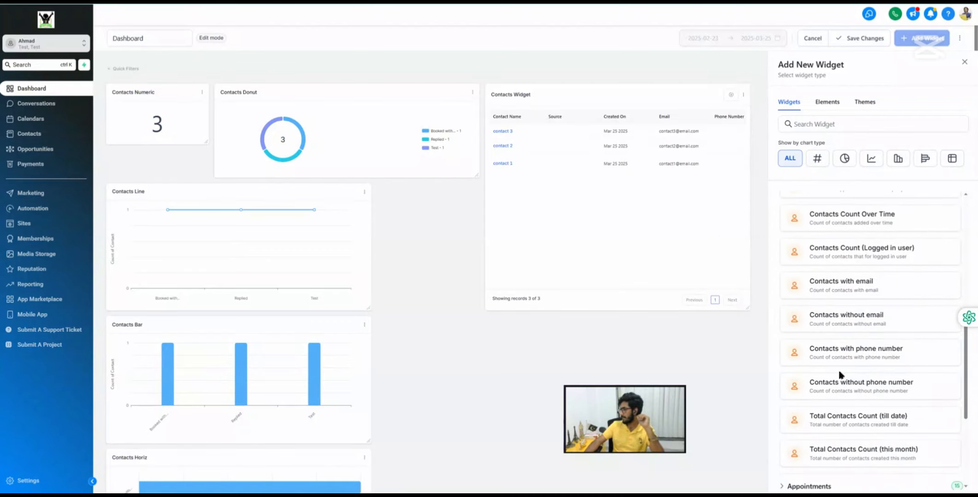
scroll(814, 363, down, 2)
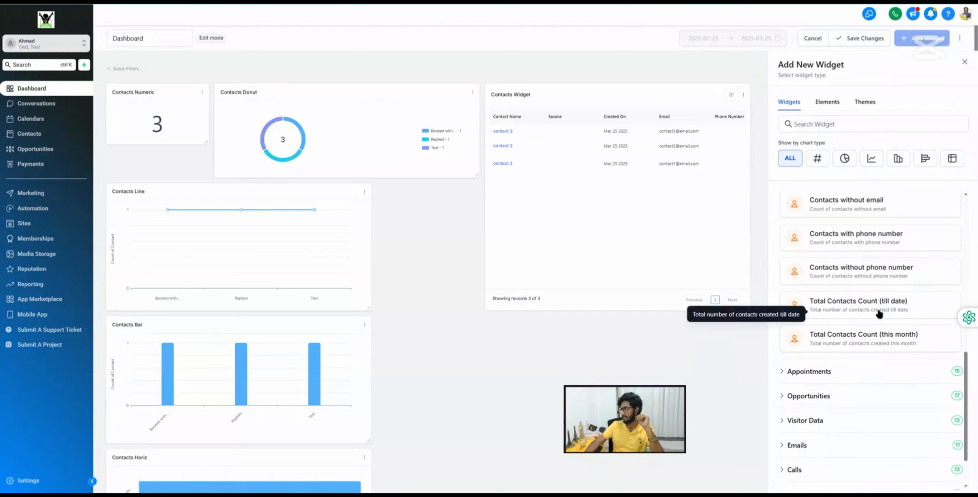
click(889, 343)
click(803, 263)
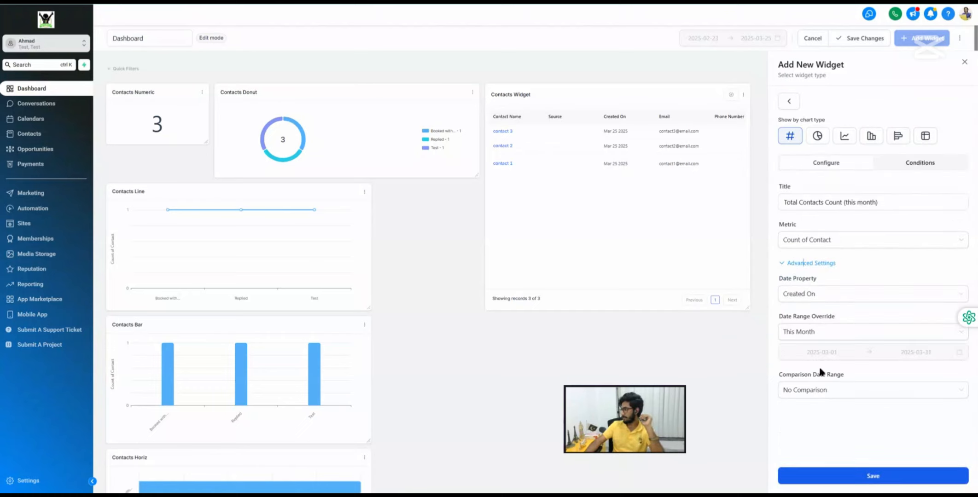
drag(779, 316, 835, 319)
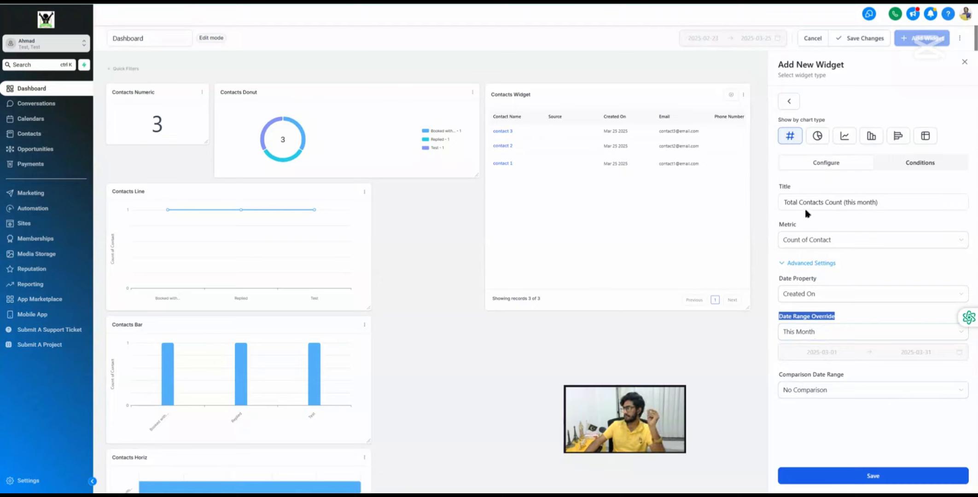
click(789, 101)
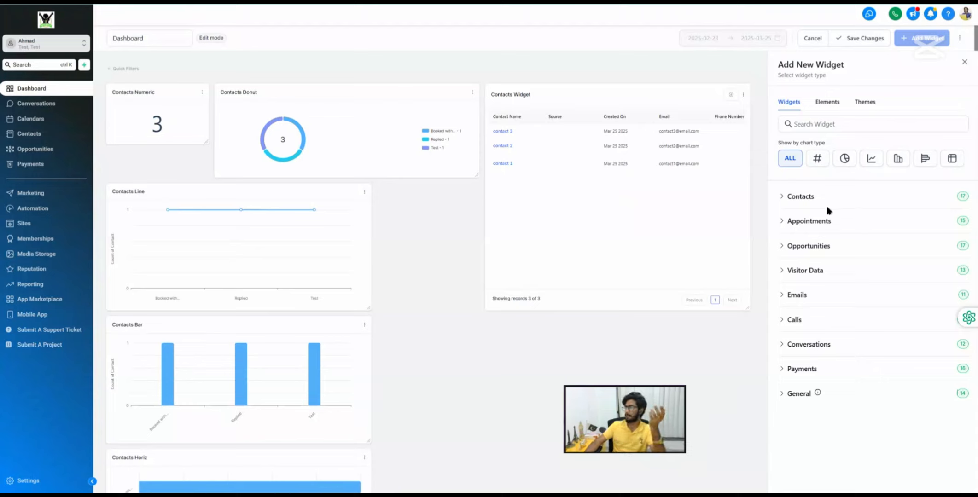
Inspect the advanced settings and conditions of the preset Appointment Count widget and return to the widget list.
click(819, 223)
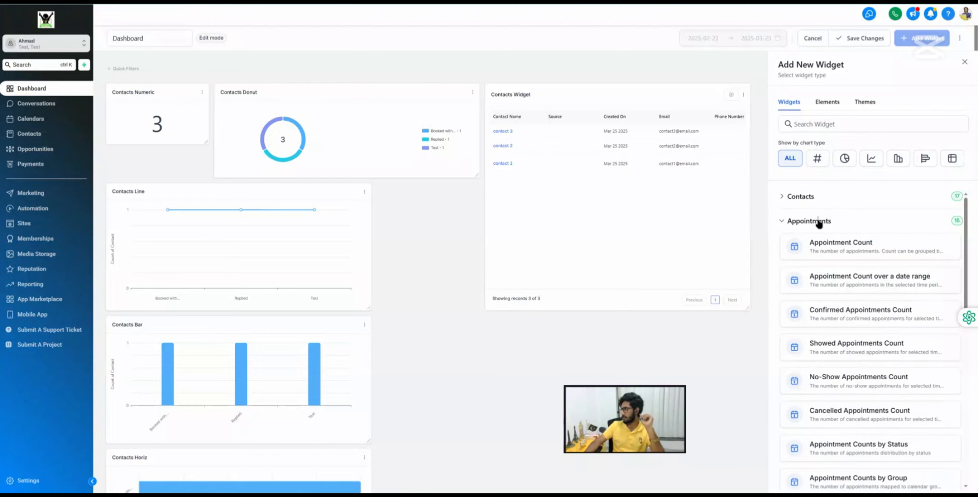
click(851, 250)
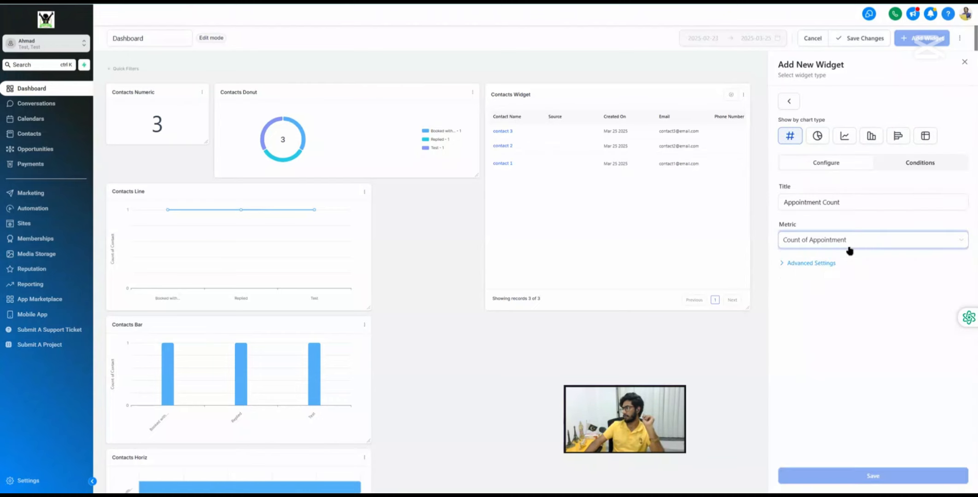
click(811, 263)
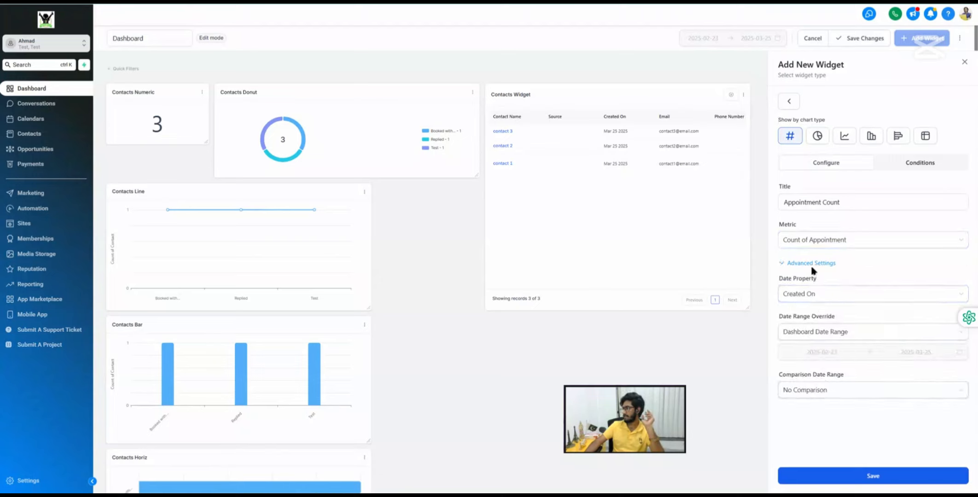
click(813, 264)
click(914, 165)
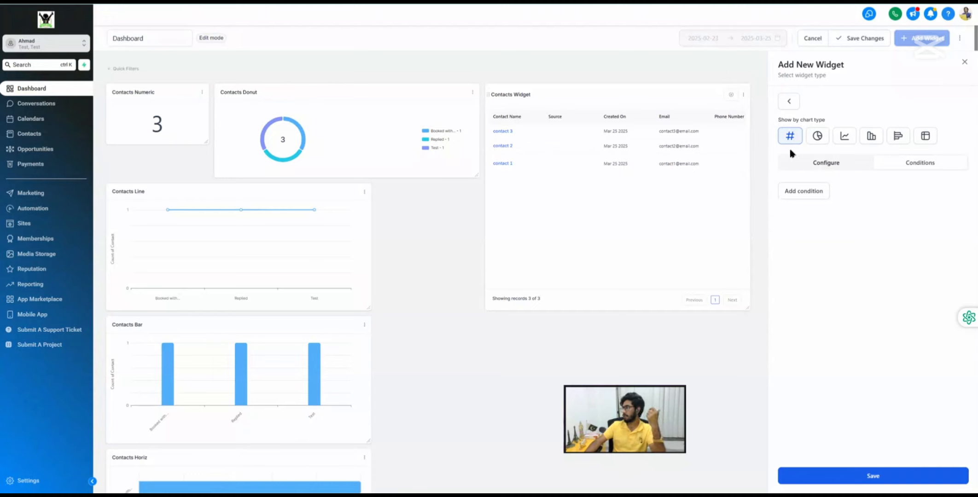
click(789, 100)
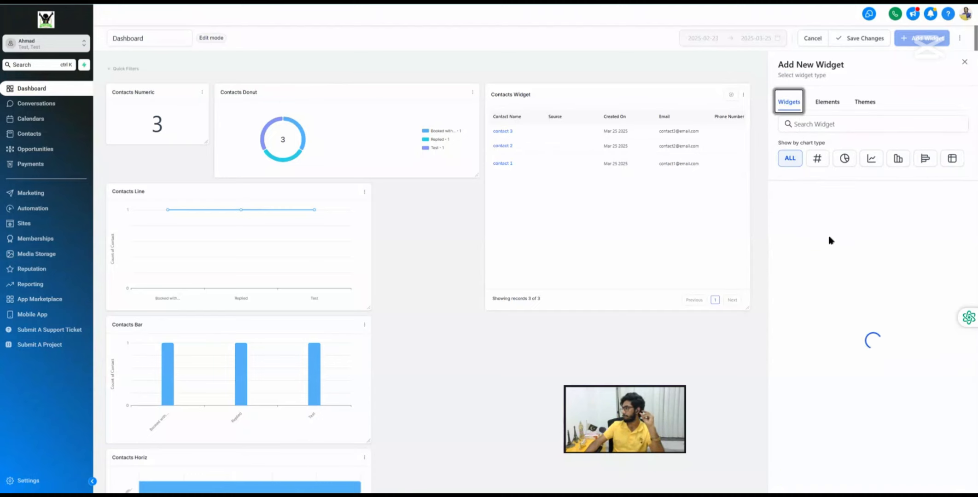
Inspect the status condition and its available values in the preset Cancelled Appointments Count widget, and return to the widget list.
click(809, 221)
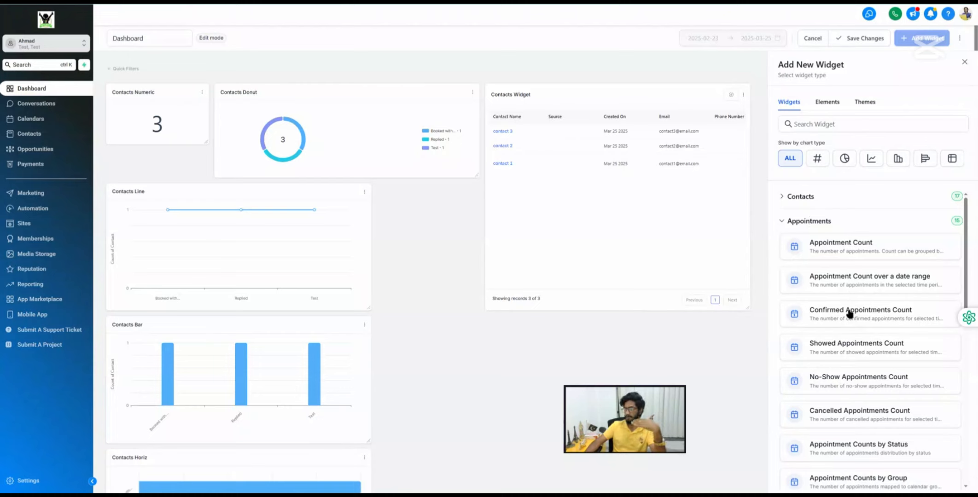
scroll(850, 313, down, 3)
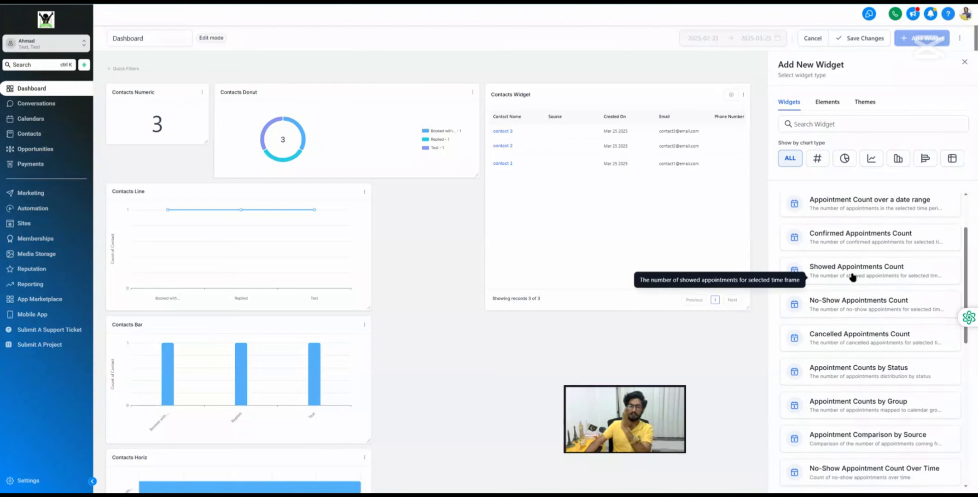
scroll(852, 276, down, 1)
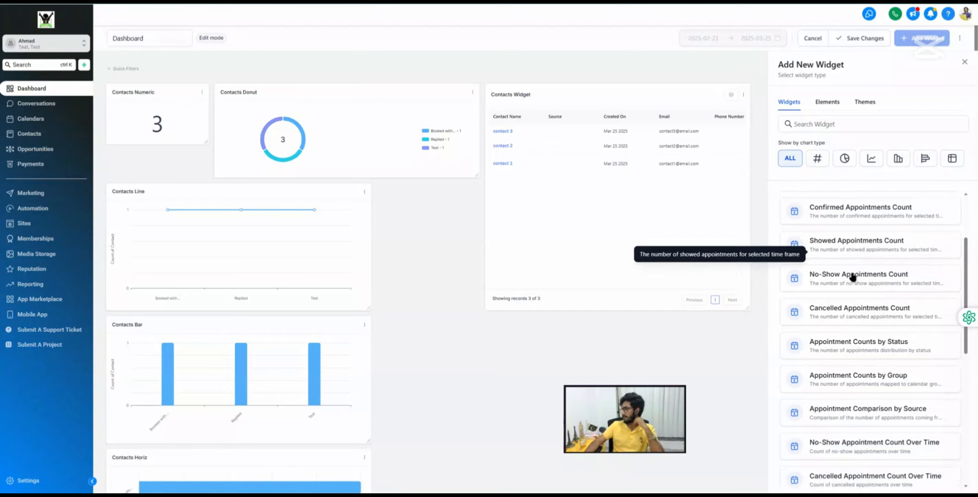
scroll(853, 276, down, 1)
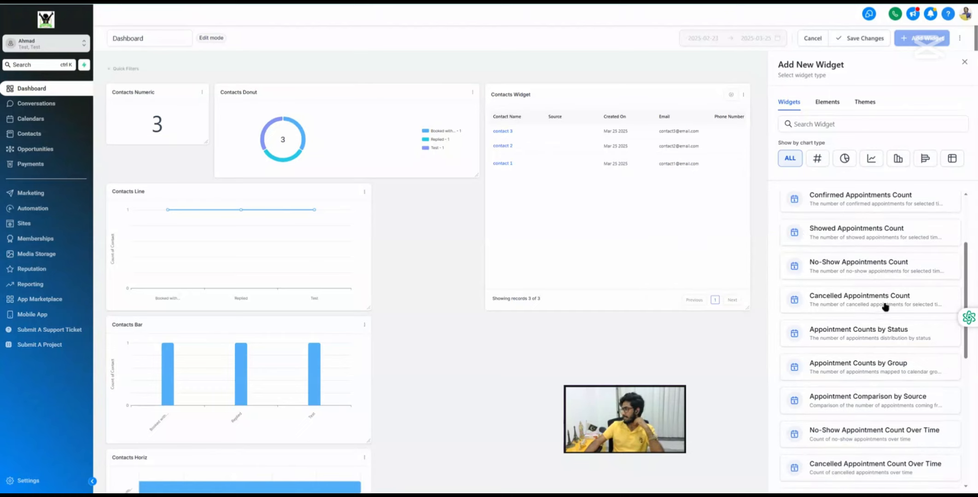
click(861, 299)
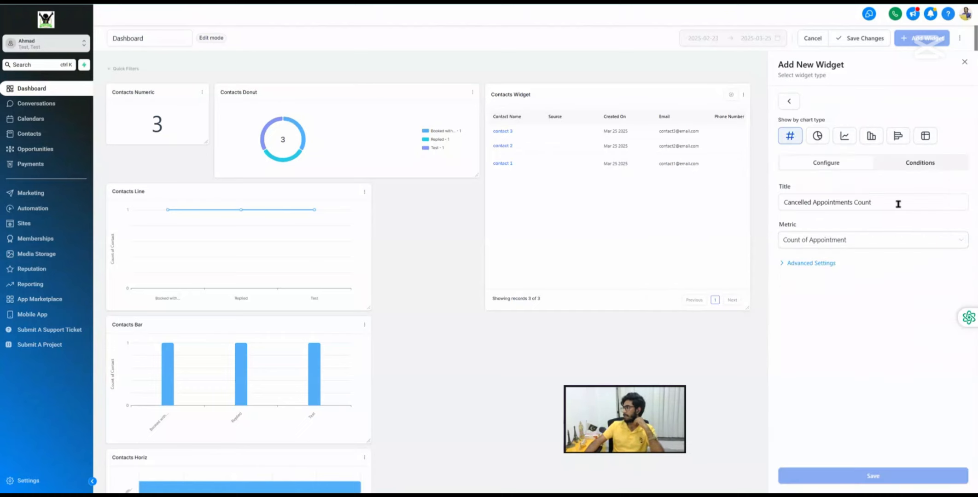
click(918, 163)
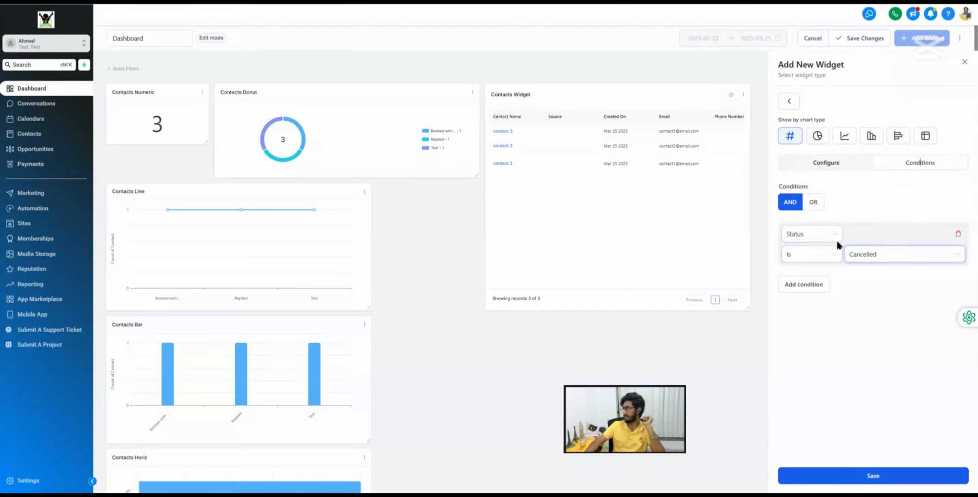
click(888, 254)
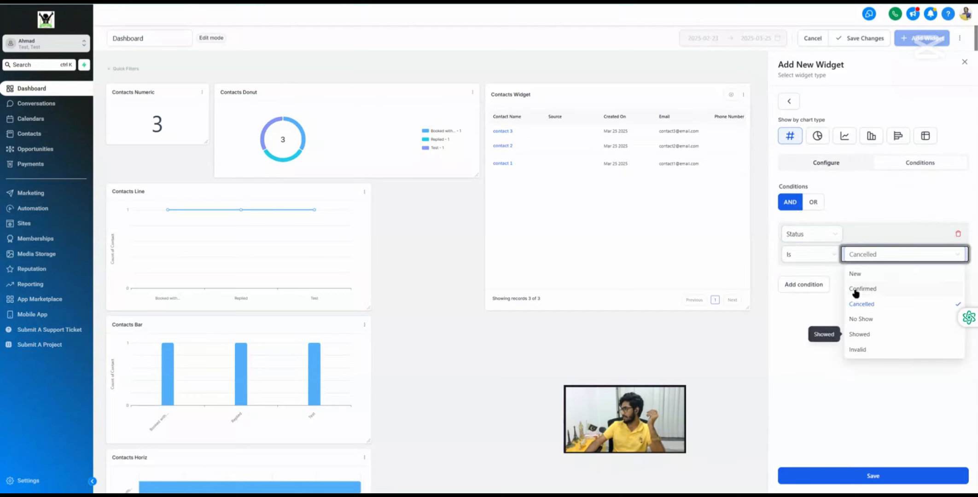
click(790, 101)
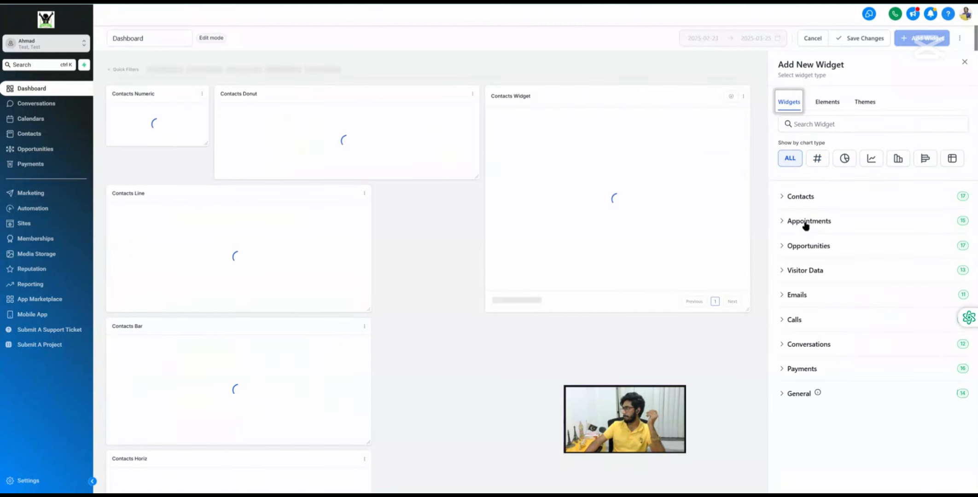
Look through the preset widgets in the Appointments category, and collapse the category.
click(806, 221)
scroll(819, 324, down, 2)
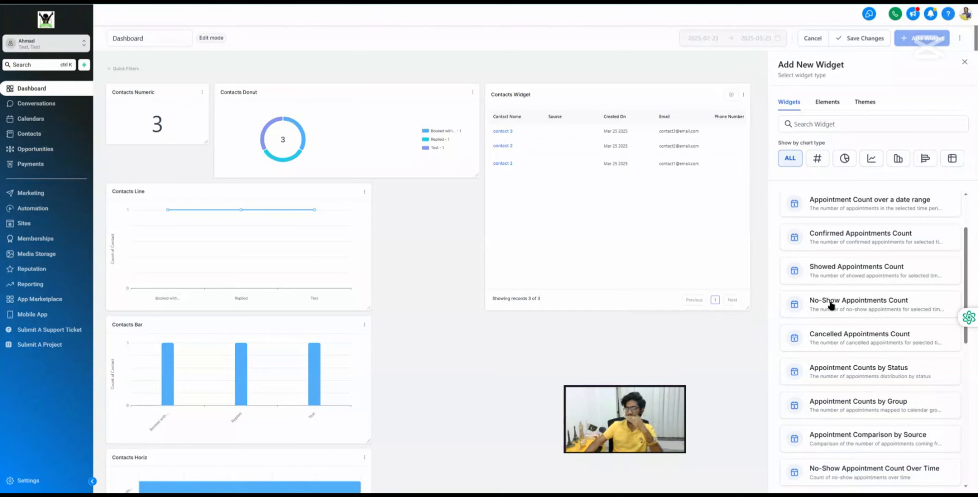
scroll(831, 306, down, 1)
scroll(831, 305, down, 5)
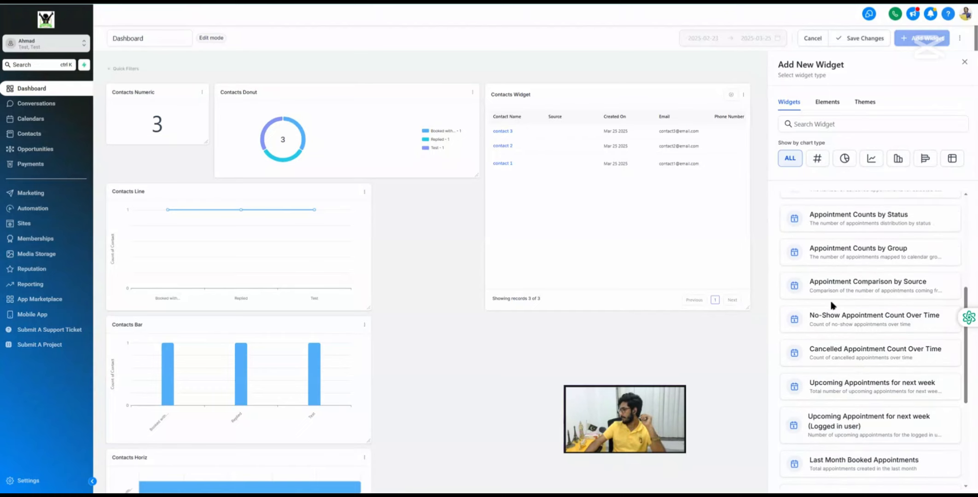
scroll(831, 306, down, 2)
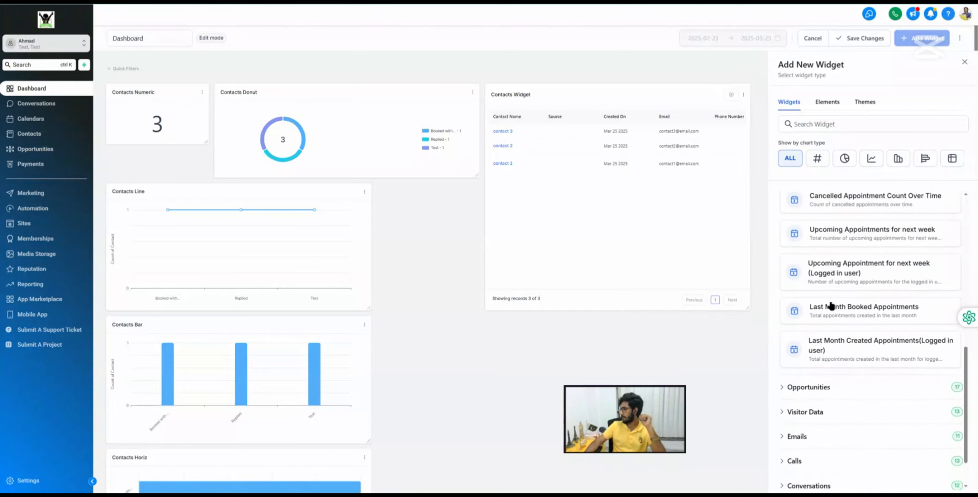
scroll(831, 306, down, 1)
scroll(850, 266, up, 9)
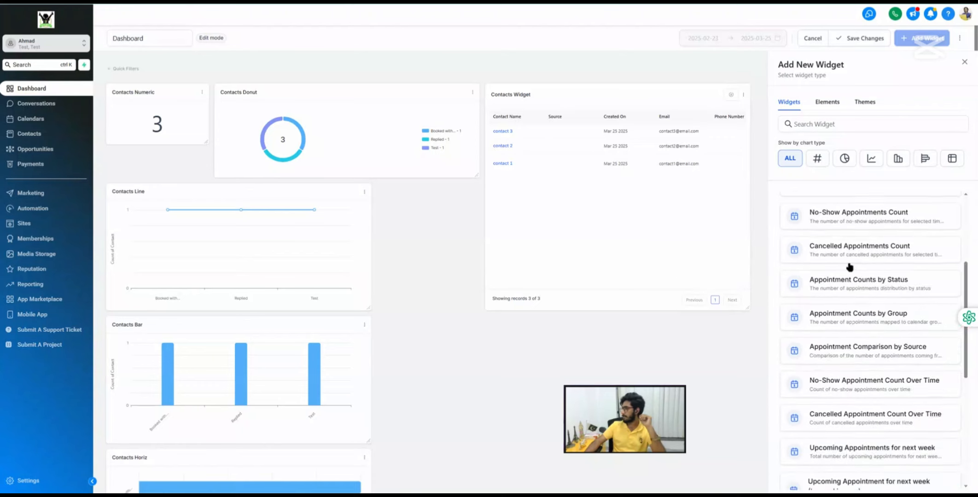
click(805, 212)
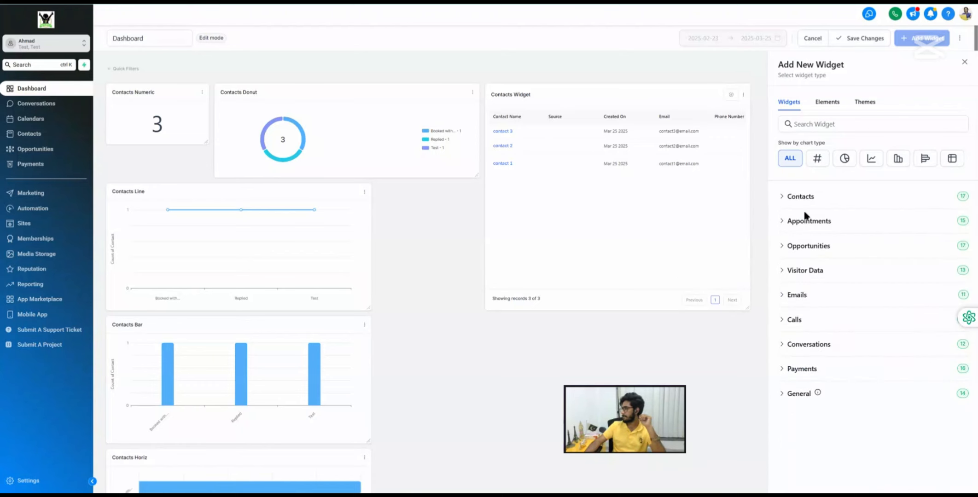
Inspect the status condition of the preset Opened Opportunities widget and return to the widget list.
click(810, 247)
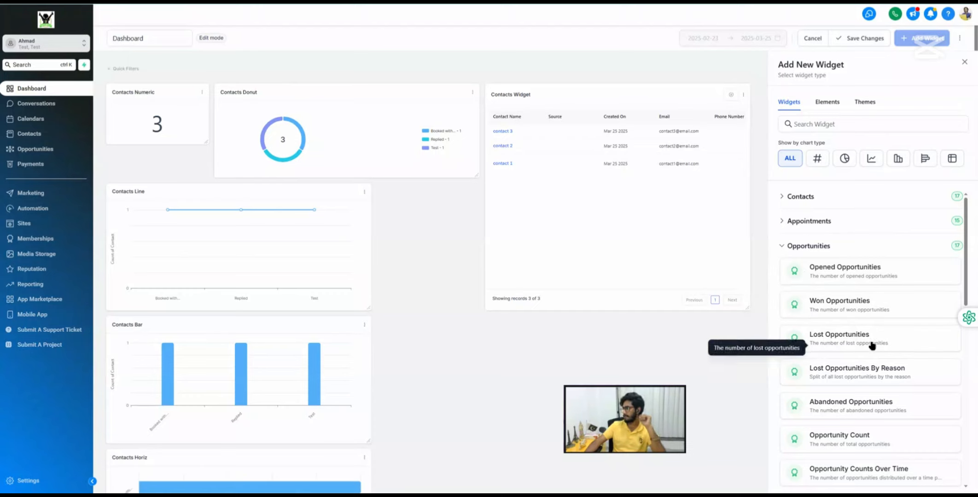
click(848, 275)
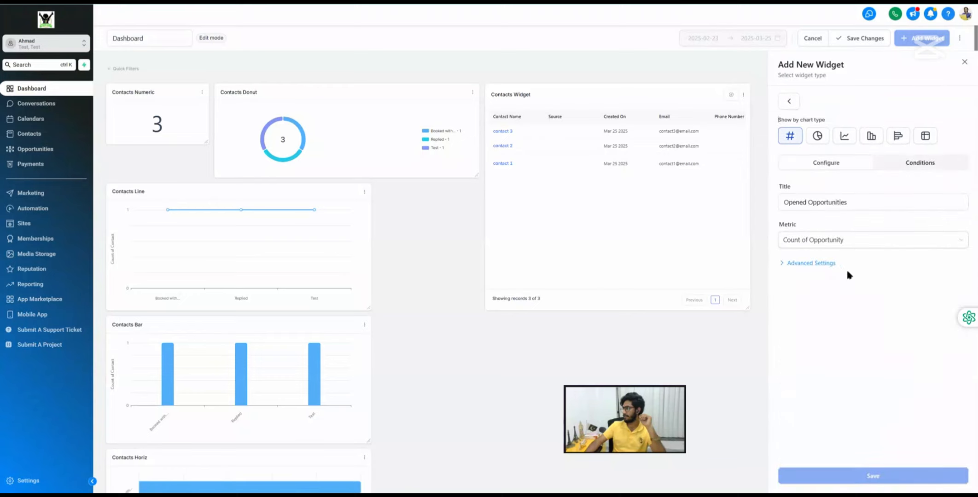
click(925, 166)
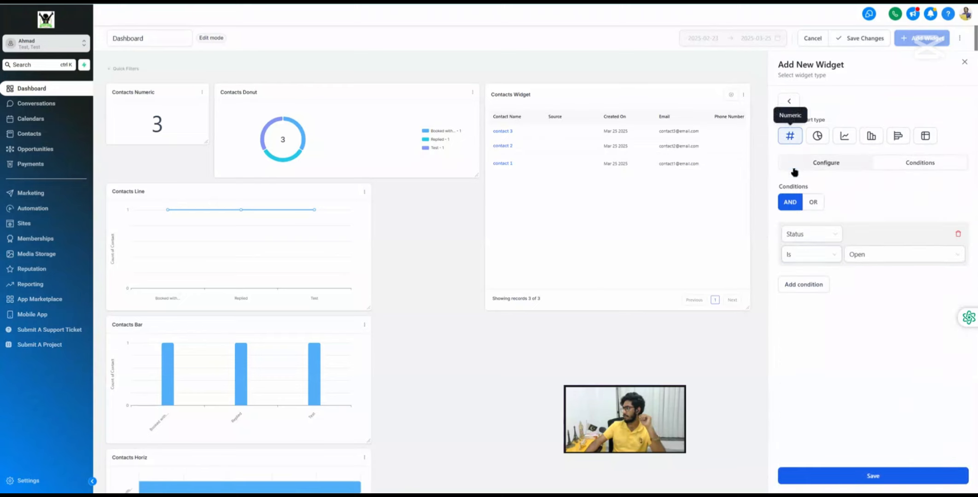
click(824, 164)
click(789, 101)
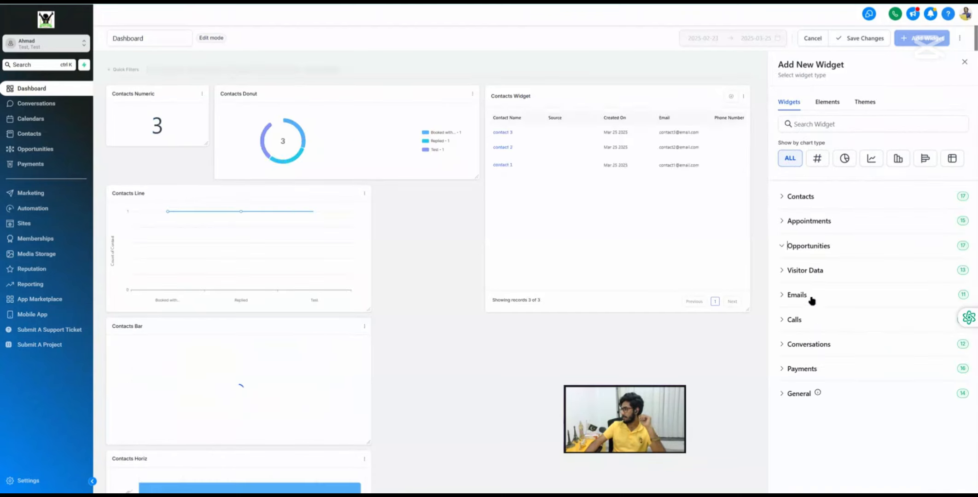
Inspect the status condition of the preset Won Opportunities widget and return to the widget list.
click(809, 247)
click(841, 304)
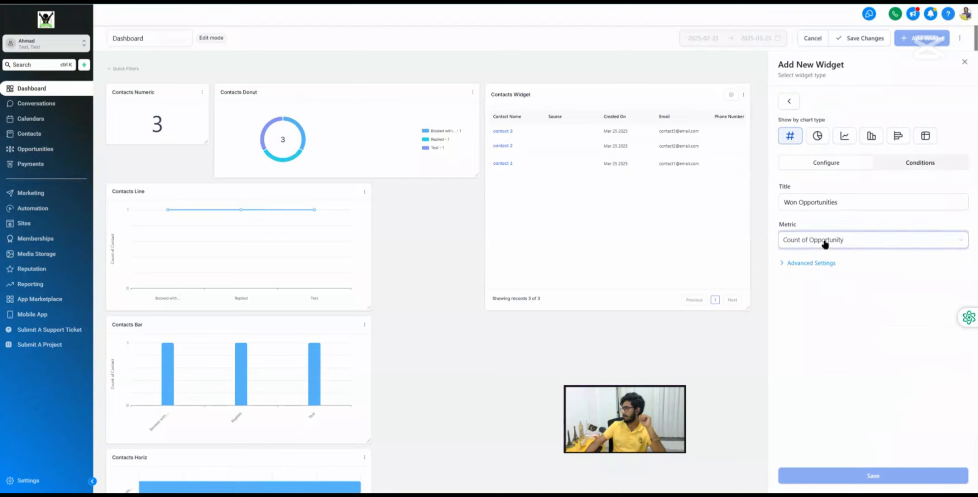
click(925, 164)
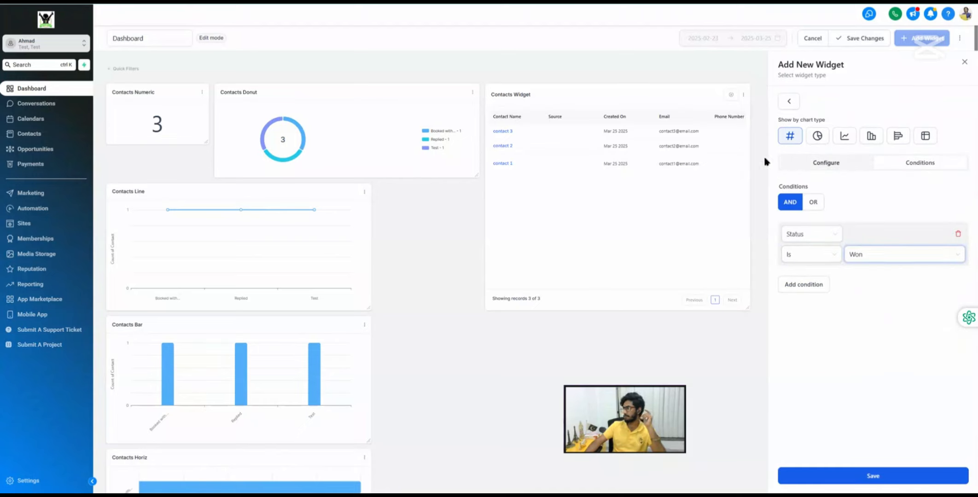
click(791, 102)
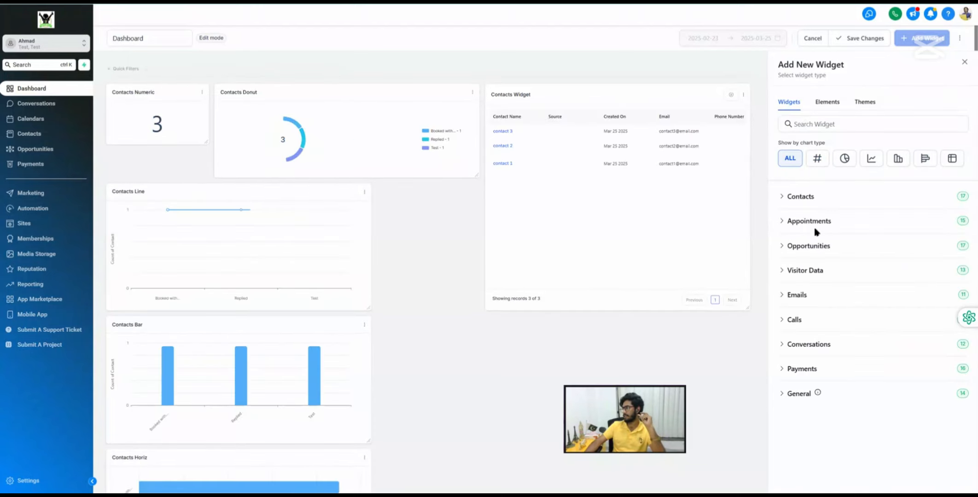
Review the Appointments widgets once more as far as the upcoming appointments presets, and collapse the category.
click(813, 222)
scroll(814, 224, down, 3)
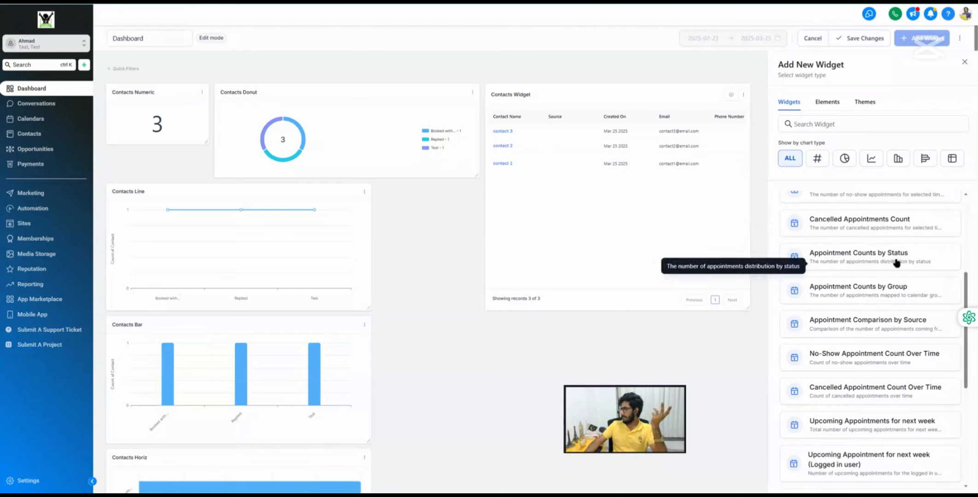
scroll(815, 239, up, 5)
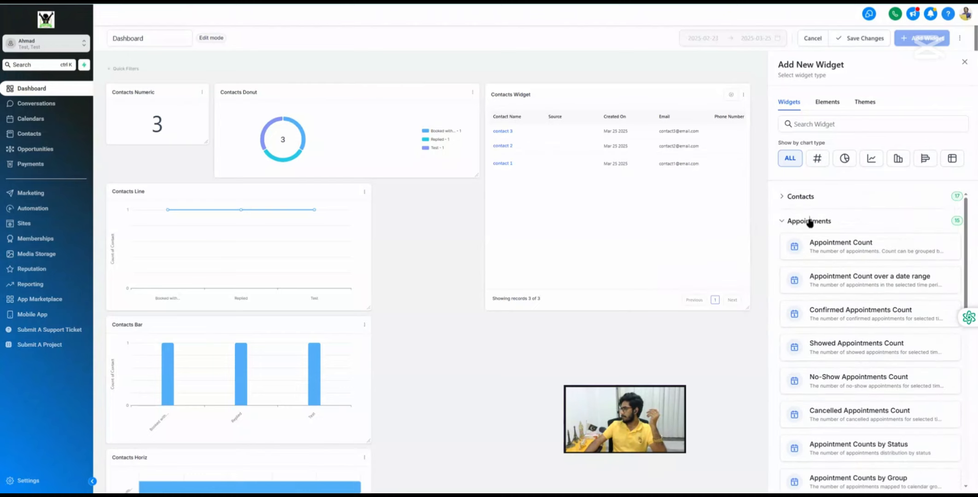
click(809, 221)
Inspect the available metrics of the preset Opportunity Revenue Over Time widget and return to the widget list.
click(808, 247)
scroll(822, 260, down, 3)
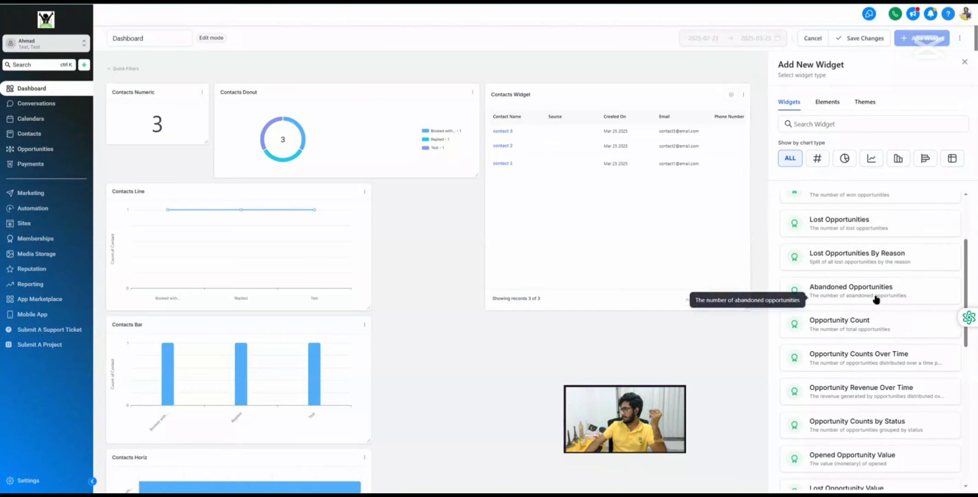
scroll(866, 304, down, 2)
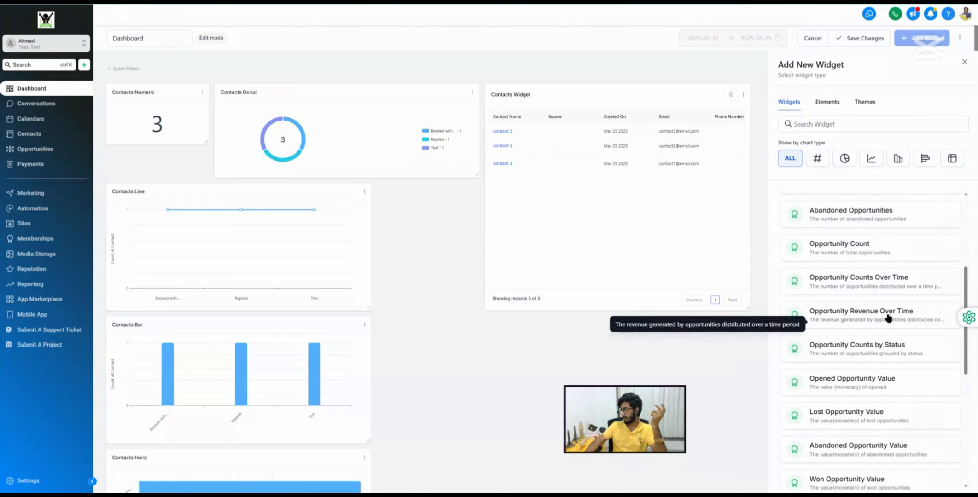
click(864, 322)
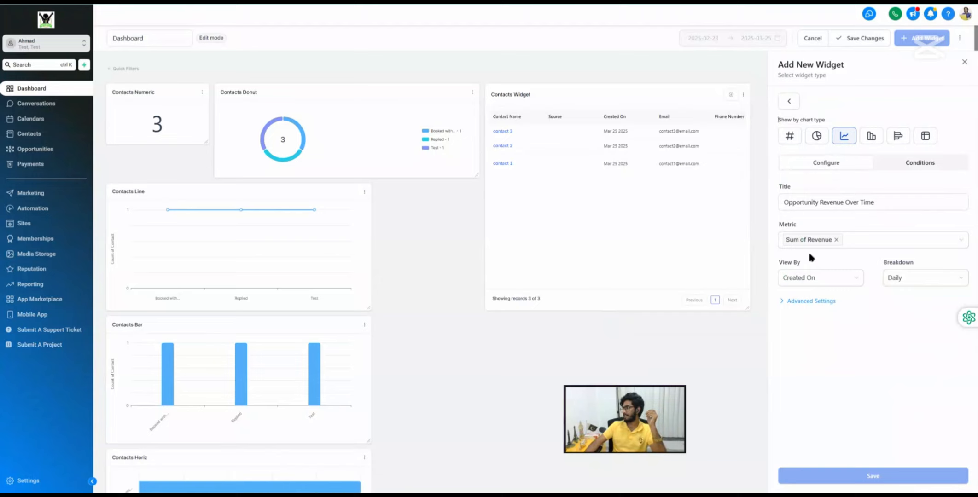
click(829, 239)
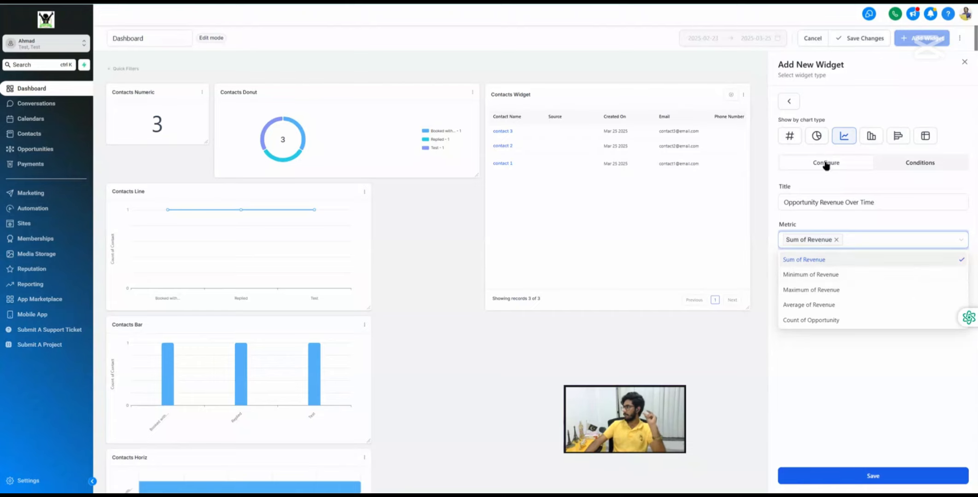
click(790, 104)
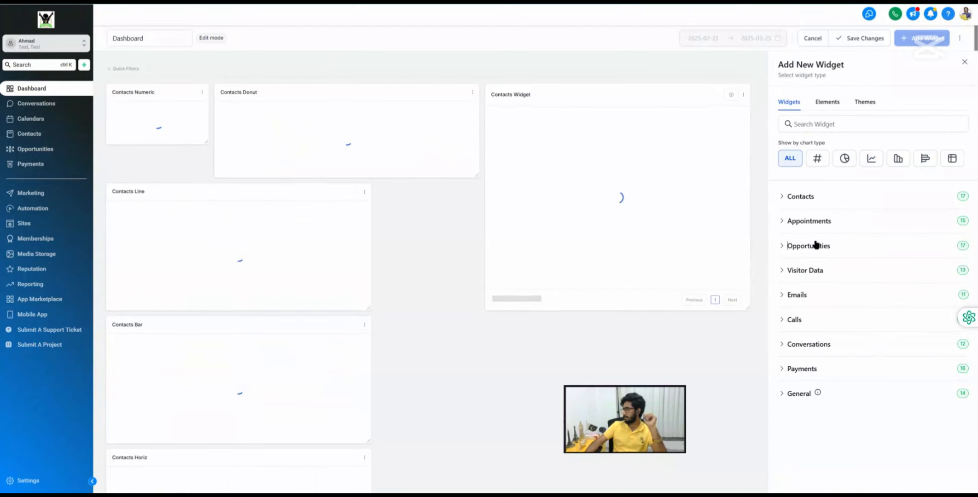
Look through the remaining Opportunities presets down to the won opportunities value widgets, and collapse the category.
click(816, 245)
scroll(816, 244, down, 7)
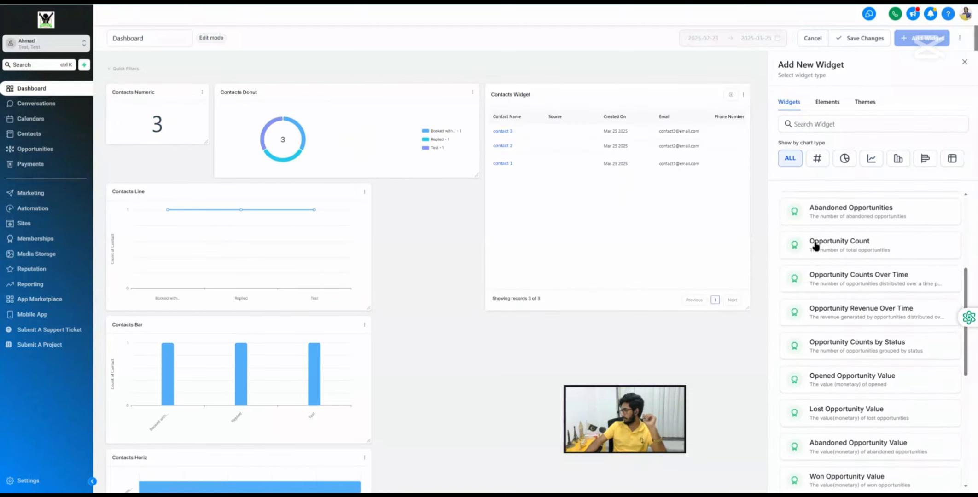
scroll(816, 247, down, 2)
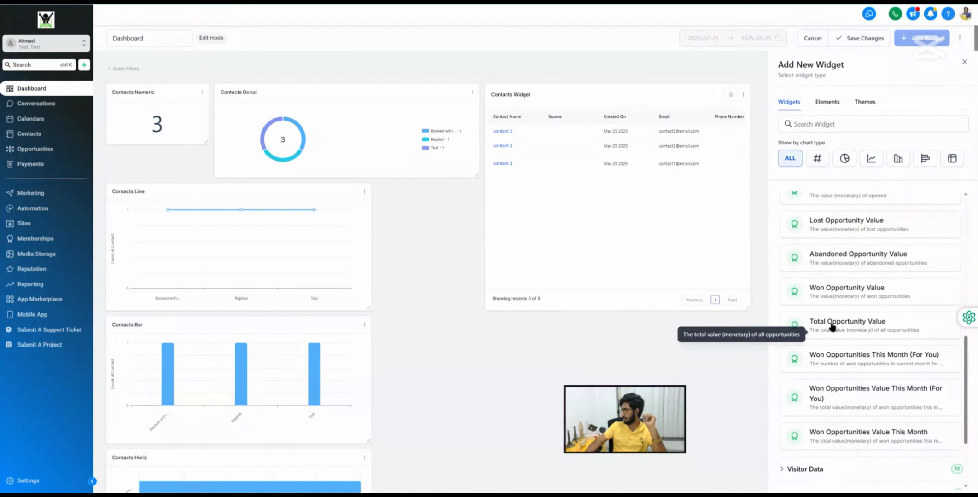
scroll(829, 325, down, 1)
scroll(854, 325, down, 2)
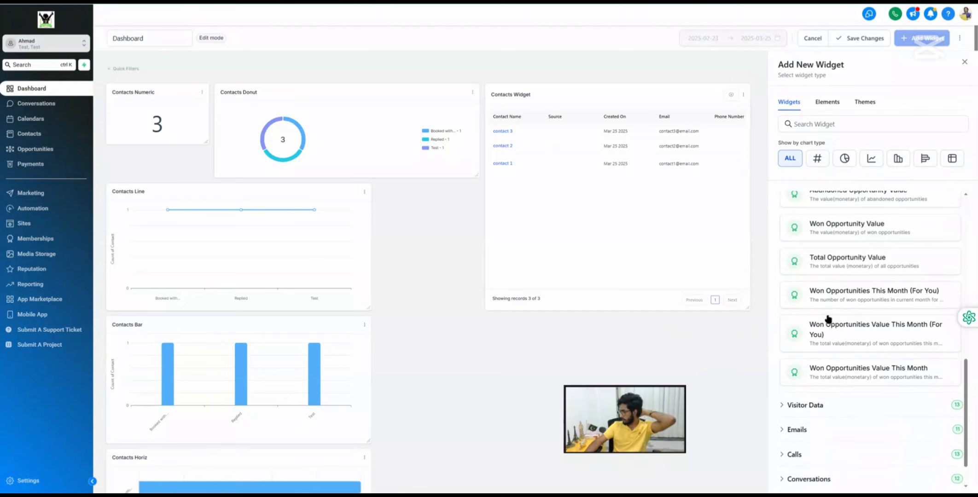
scroll(824, 329, up, 8)
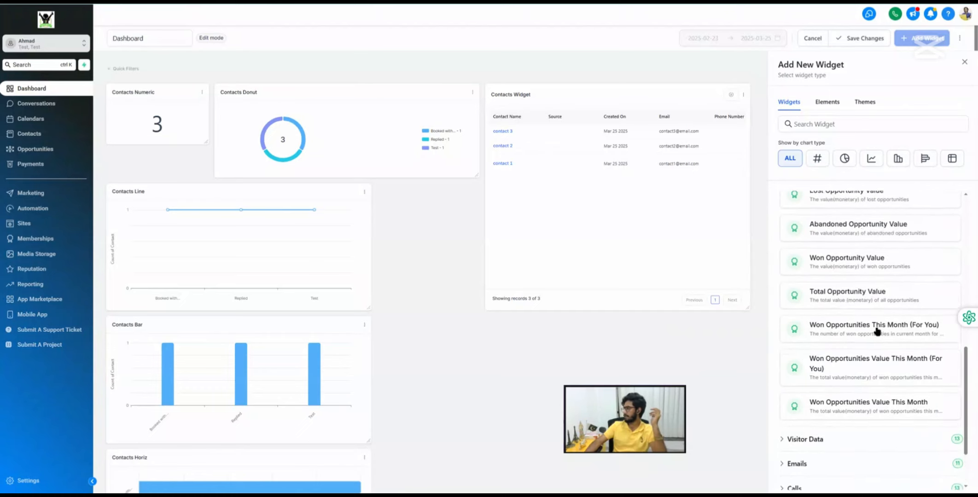
click(804, 213)
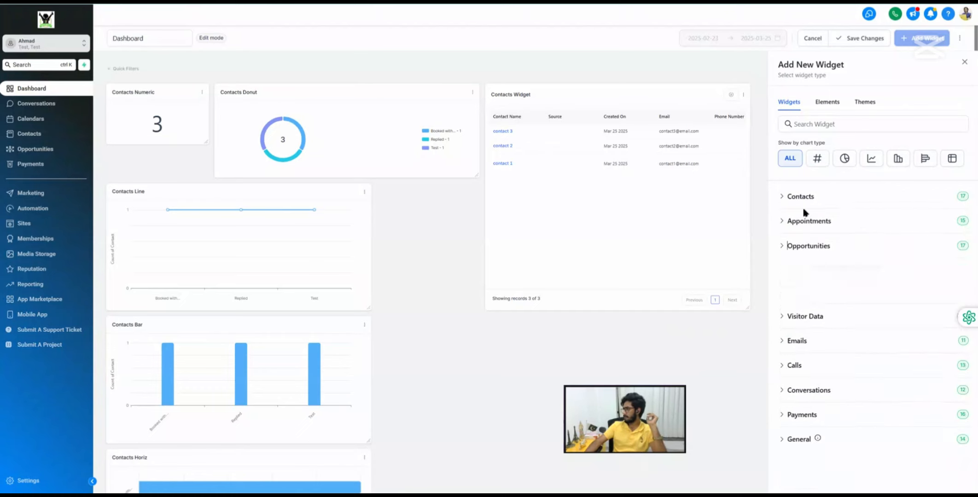
Open the preset Total Funnel Views widget from Visitor Data and inspect its metric options and conditions.
click(803, 272)
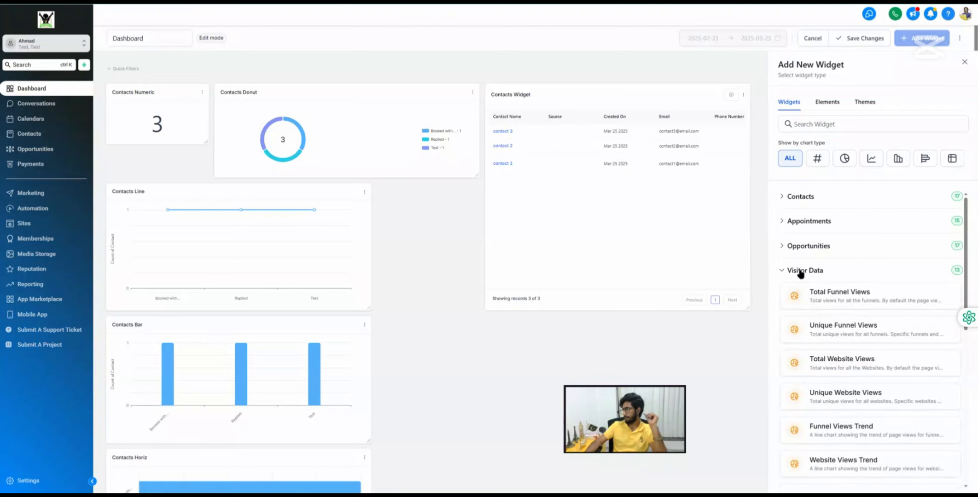
click(849, 296)
click(797, 240)
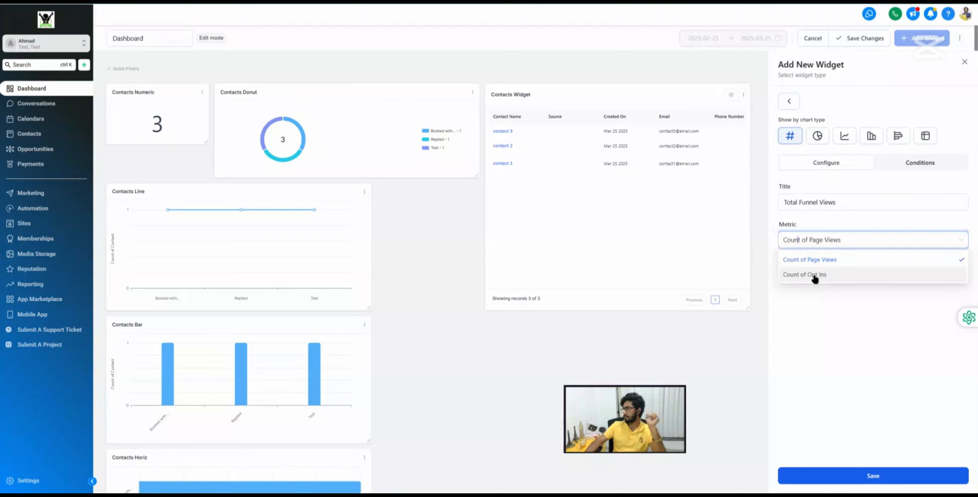
click(925, 168)
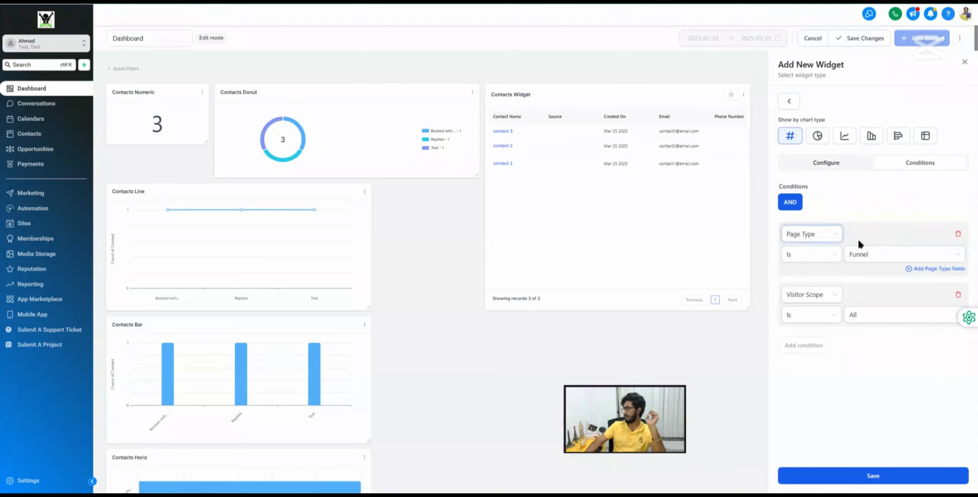
click(804, 240)
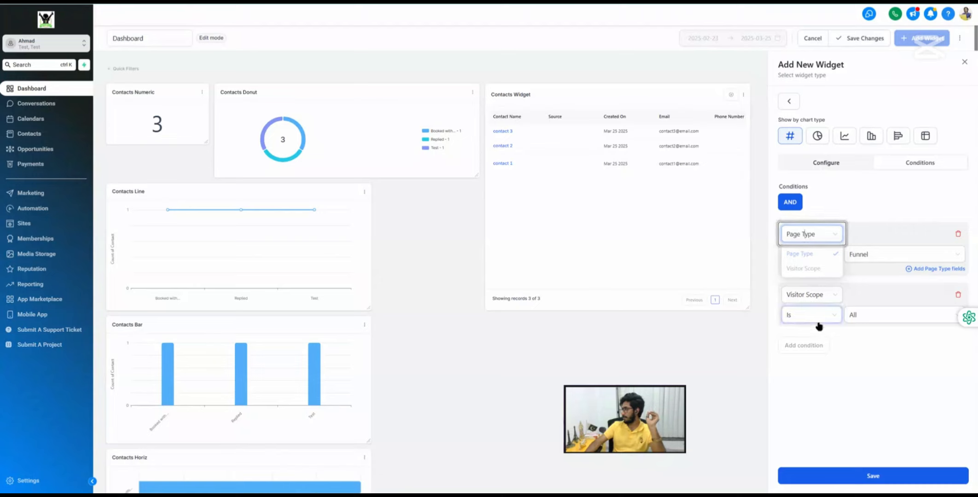
click(812, 317)
Delete the Page Type condition of the Total Funnel Views widget and change the Visitor Scope condition to Page Type is Funnel.
click(958, 234)
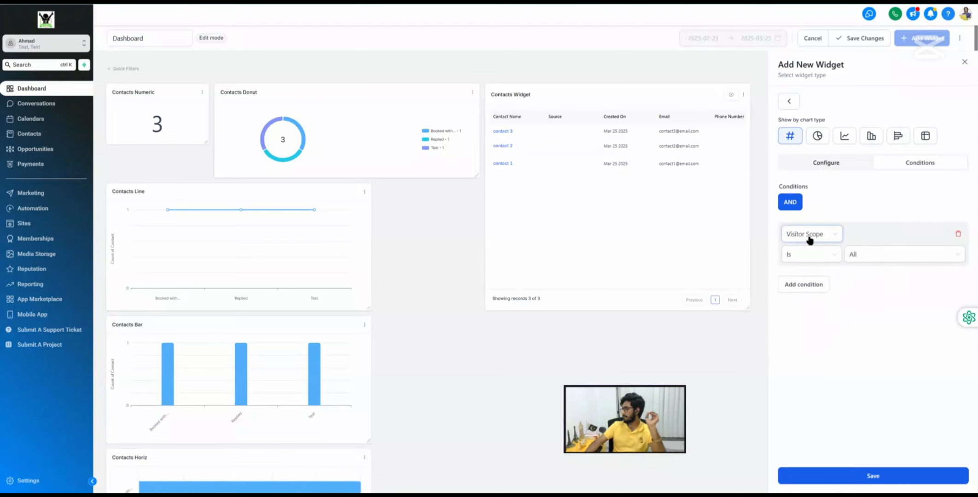
click(810, 238)
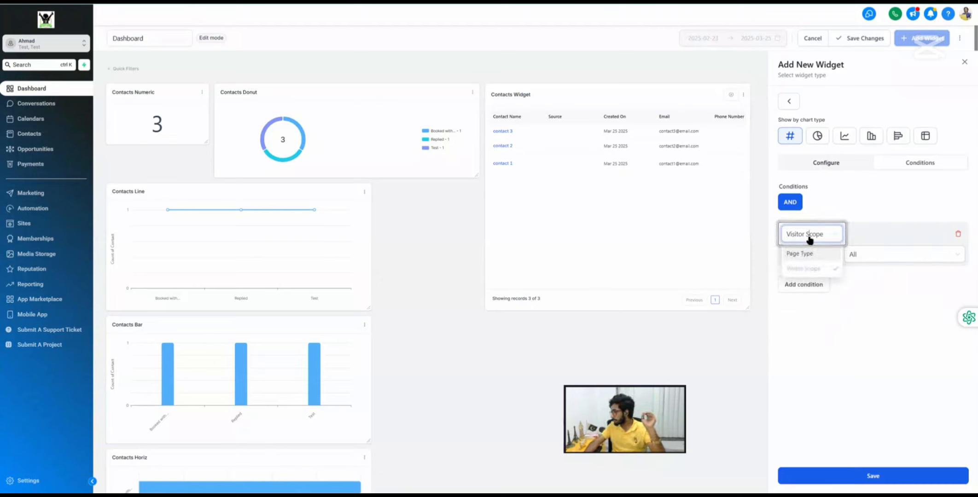
click(804, 254)
click(876, 254)
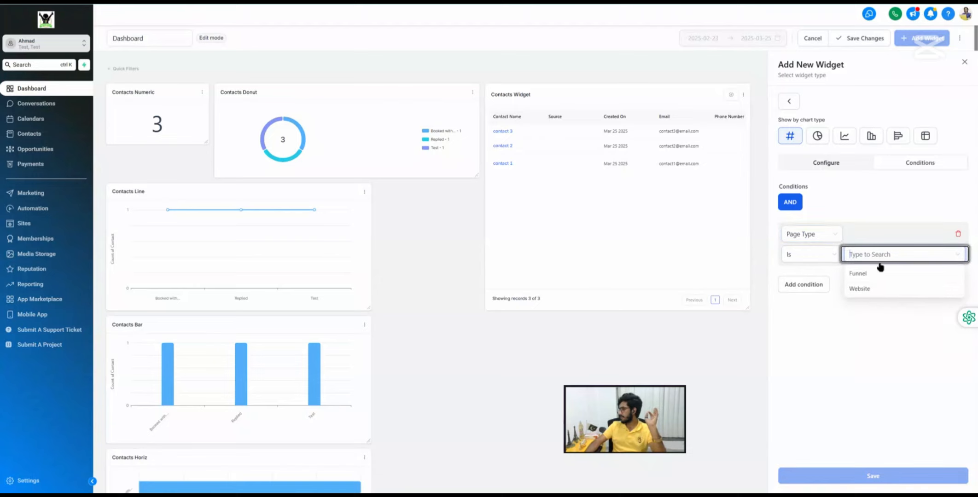
click(856, 275)
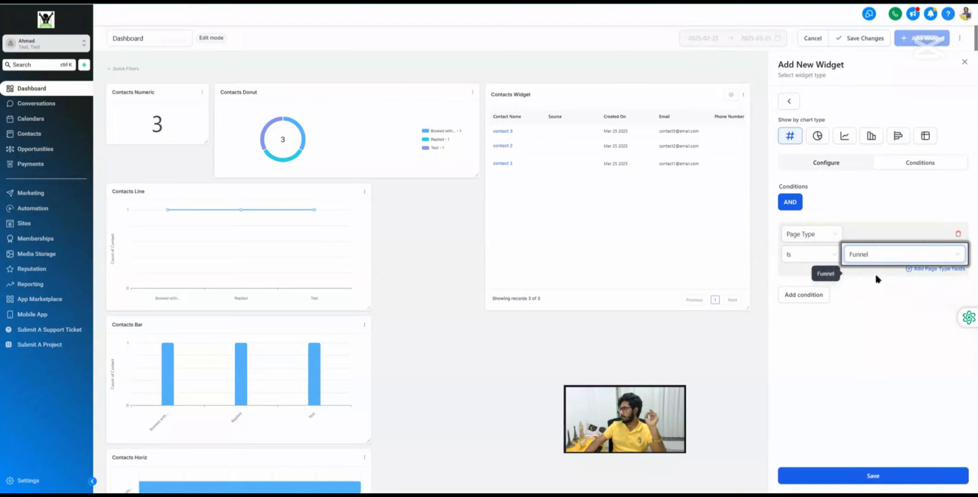
Add a page type field to the Funnel condition and restrict it to the Popup funnel.
click(934, 270)
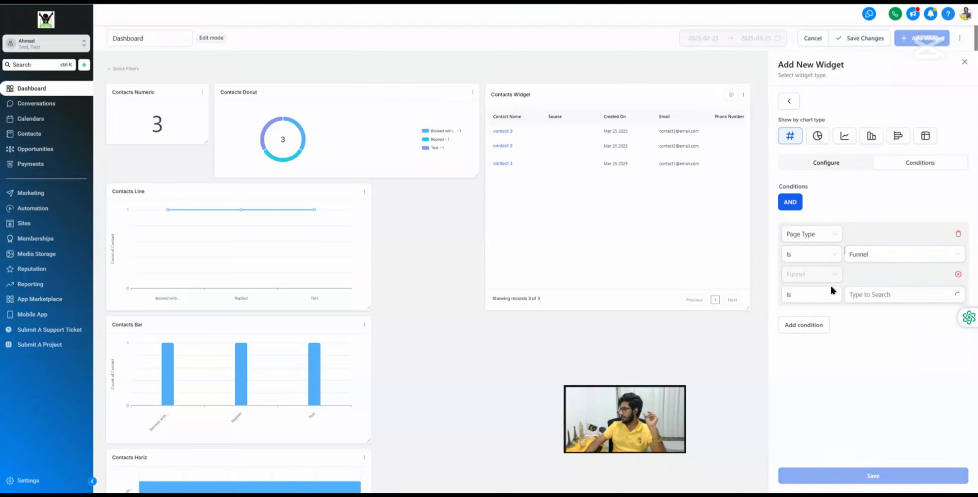
click(882, 295)
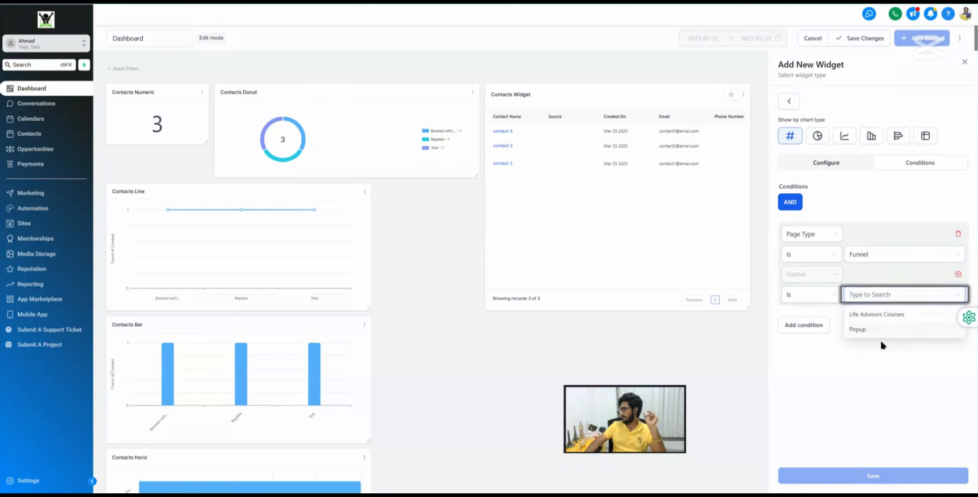
click(856, 330)
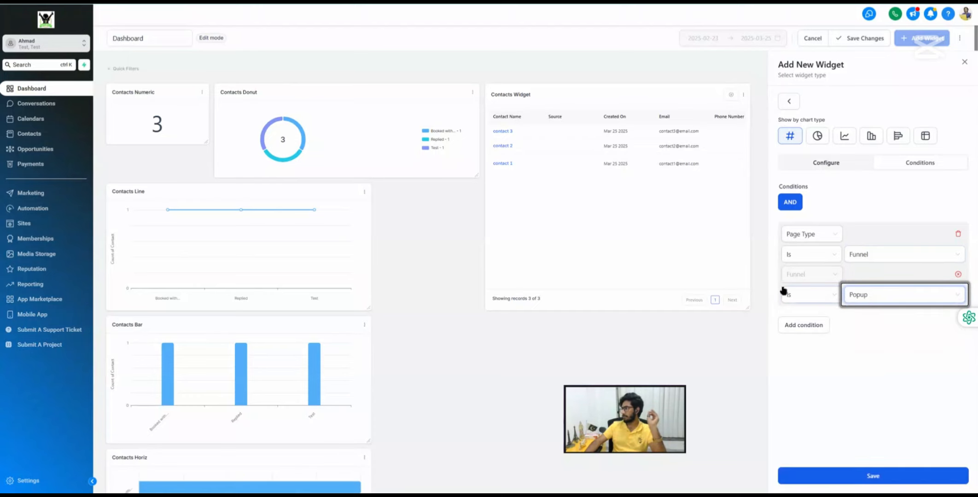
Add a Visitor Scope condition, try Unique and switch it to All, and return to the widget list without saving.
click(804, 327)
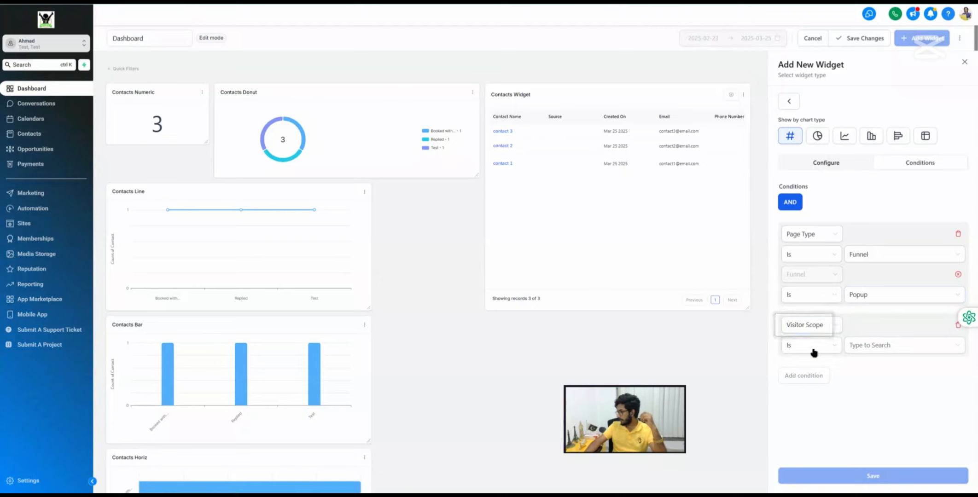
click(810, 326)
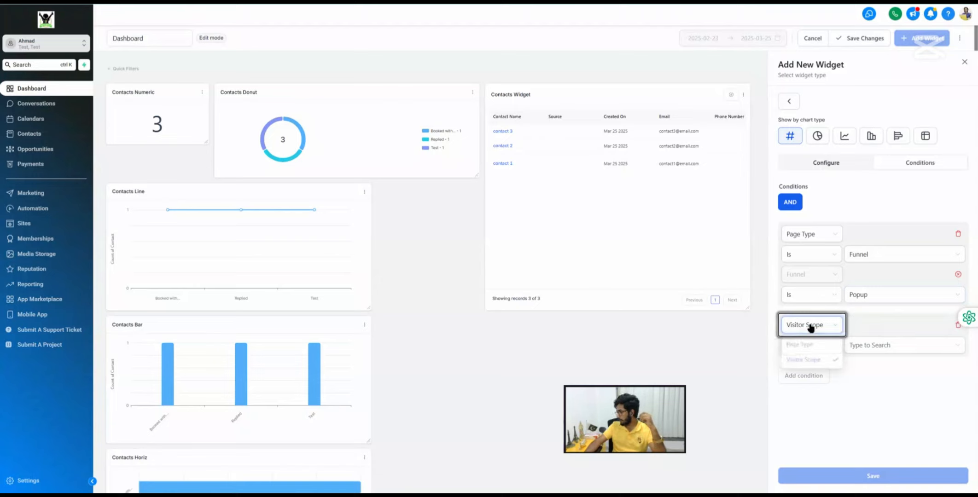
click(897, 345)
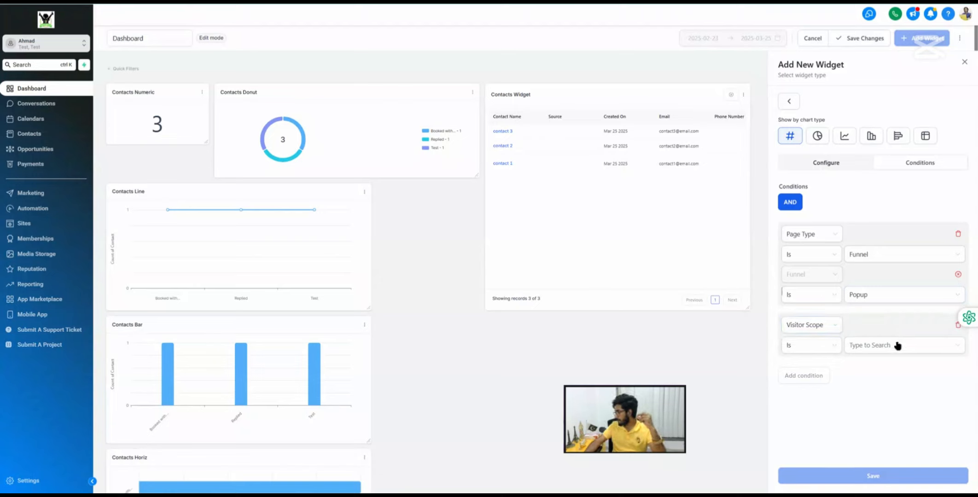
click(885, 349)
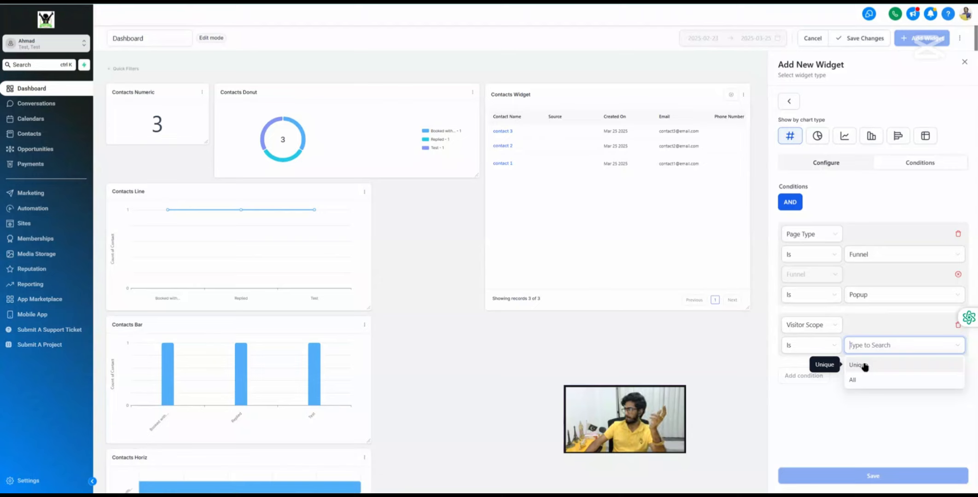
click(865, 367)
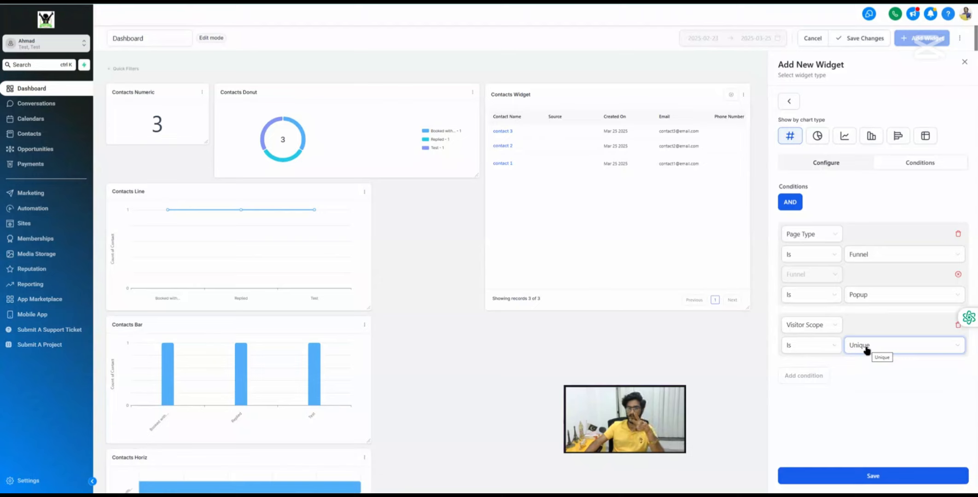
click(866, 350)
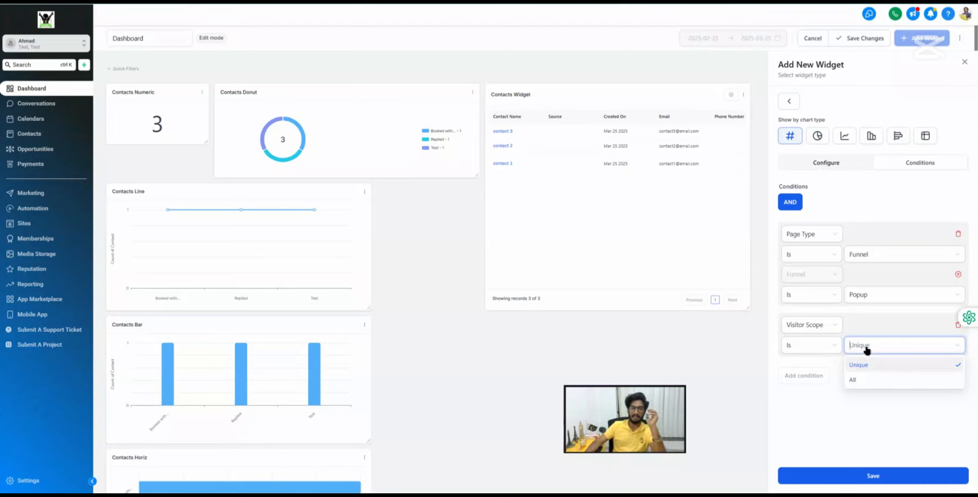
click(858, 377)
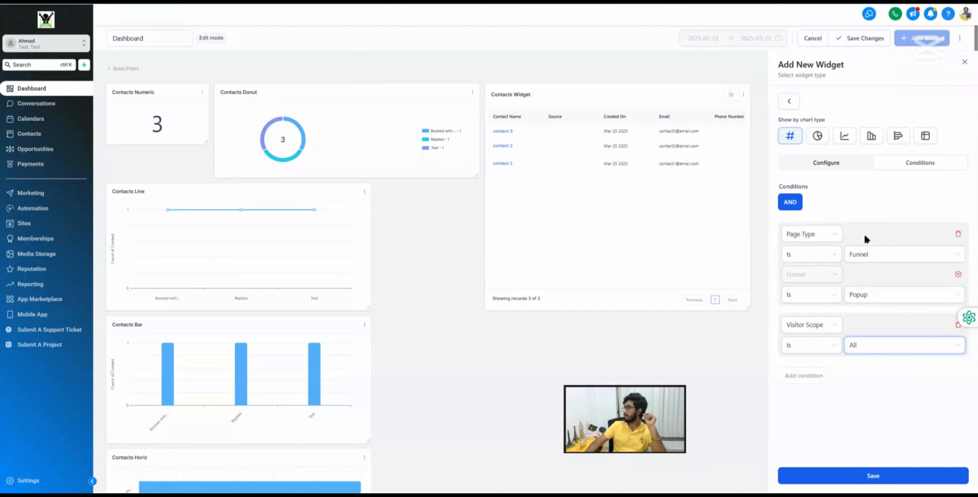
click(788, 102)
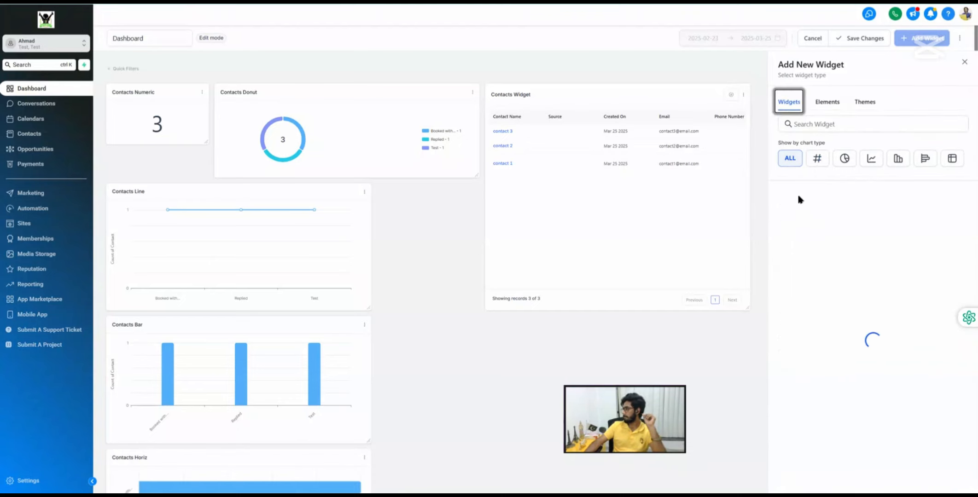
Open the preset Unique Funnel Views widget from Visitor Data, inspect its conditions, and return to the widget list.
click(810, 270)
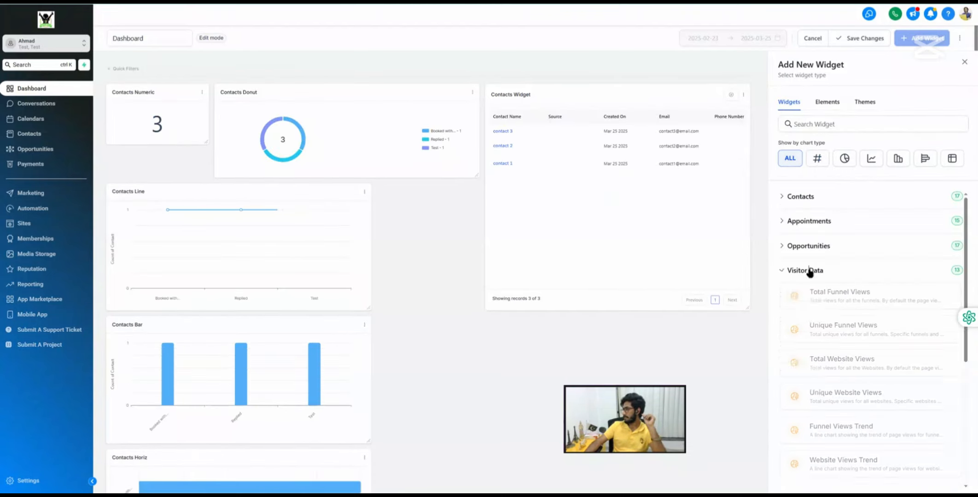
scroll(811, 275, down, 1)
scroll(812, 275, down, 1)
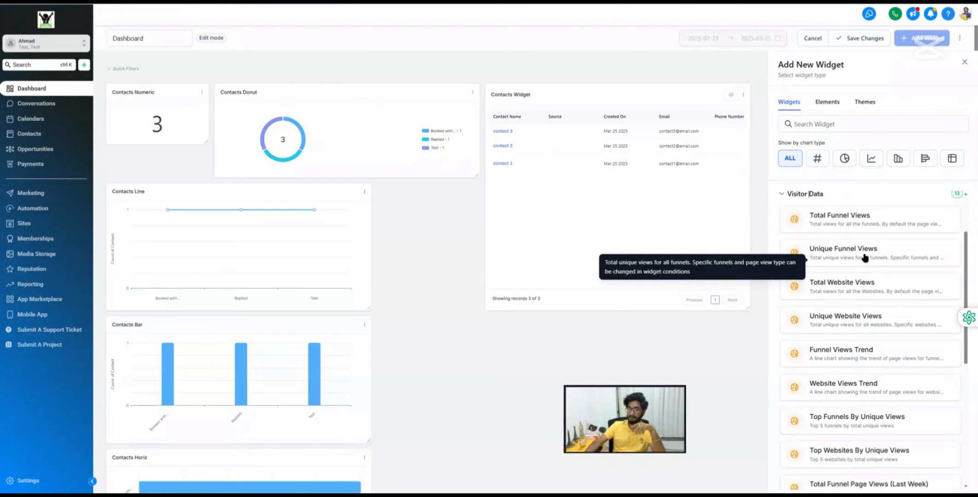
click(829, 257)
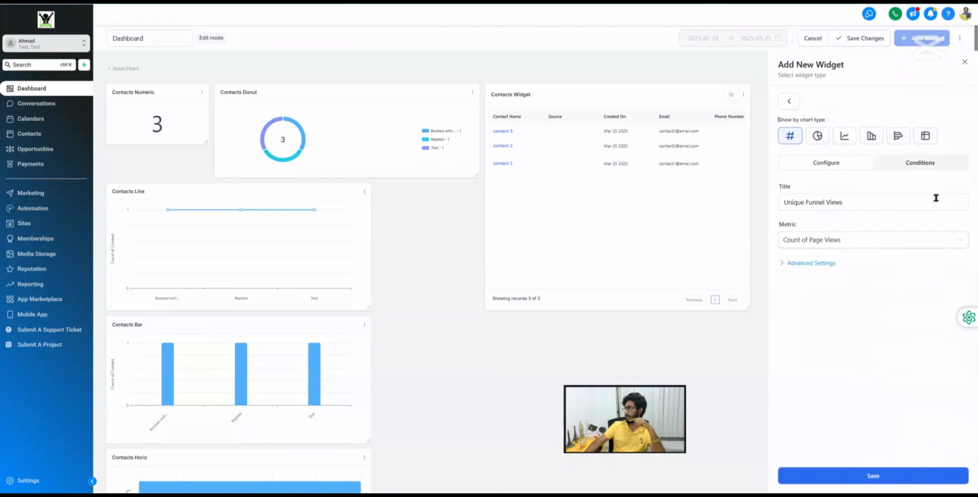
click(923, 164)
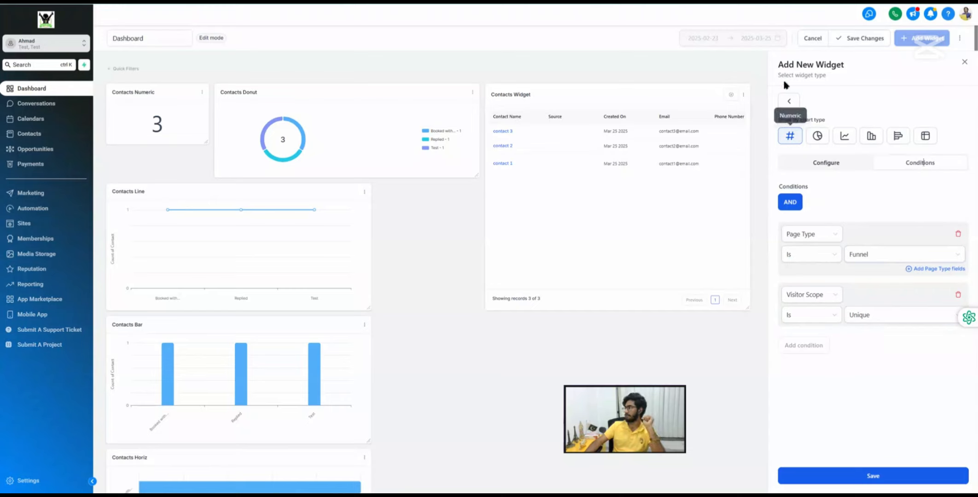
click(789, 101)
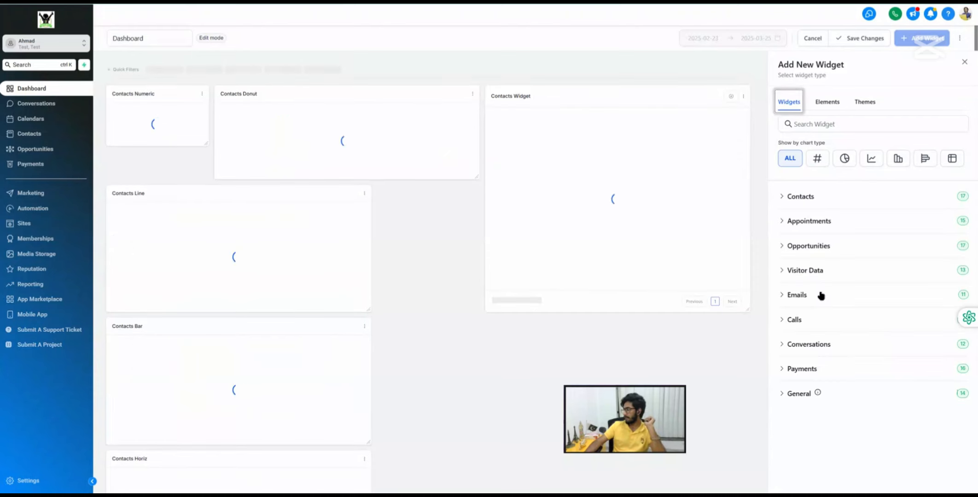
Open the preset Funnel Views Trend widget from Visitor Data, inspect its chart type and View By settings, and leave it.
click(809, 269)
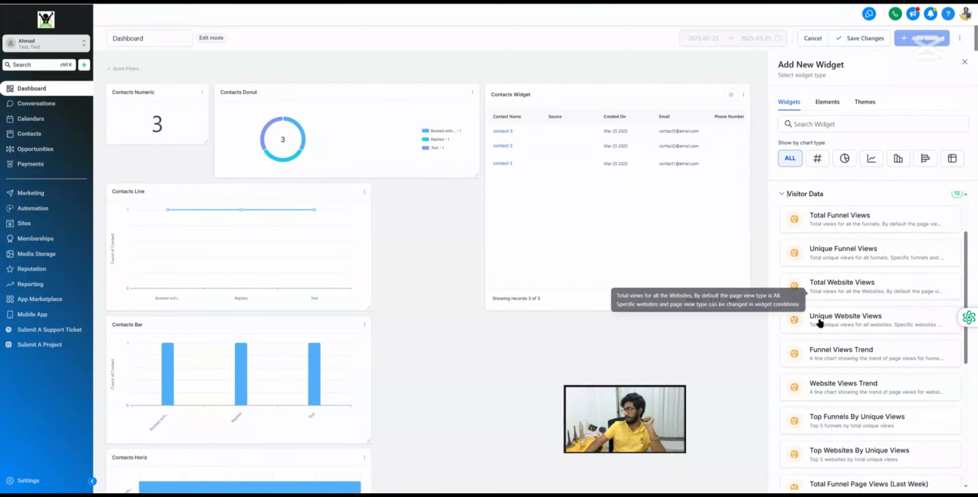
scroll(870, 322, down, 1)
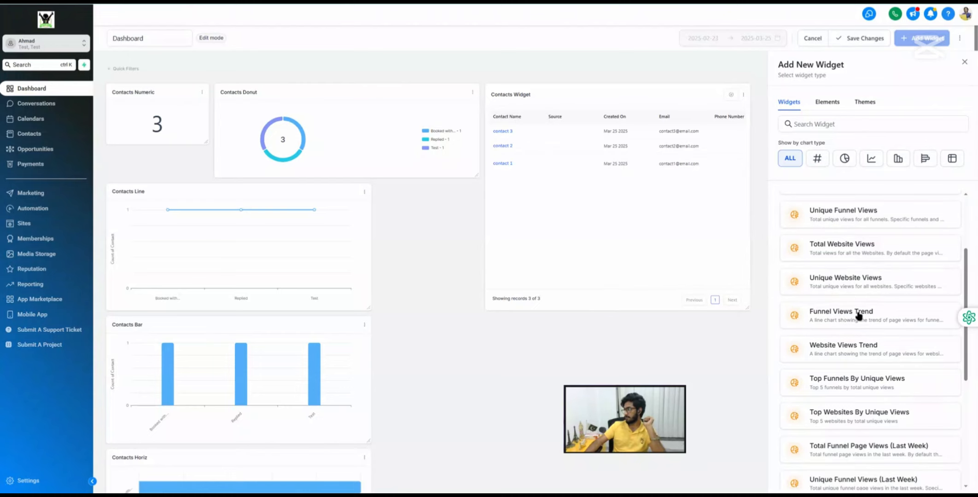
click(858, 315)
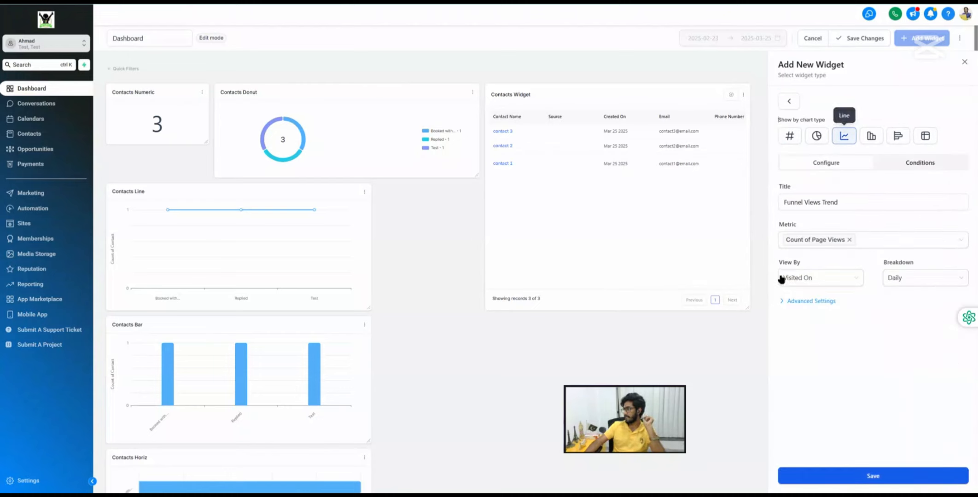
double_click(785, 263)
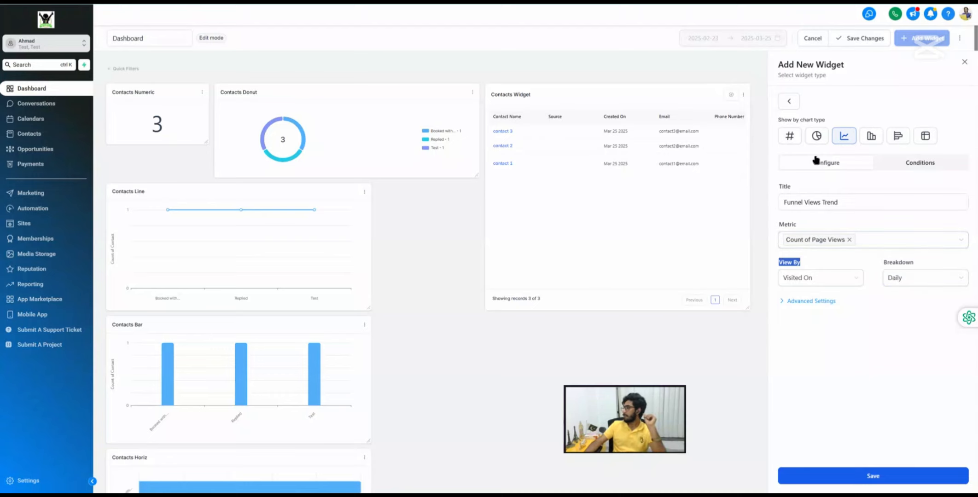
click(789, 101)
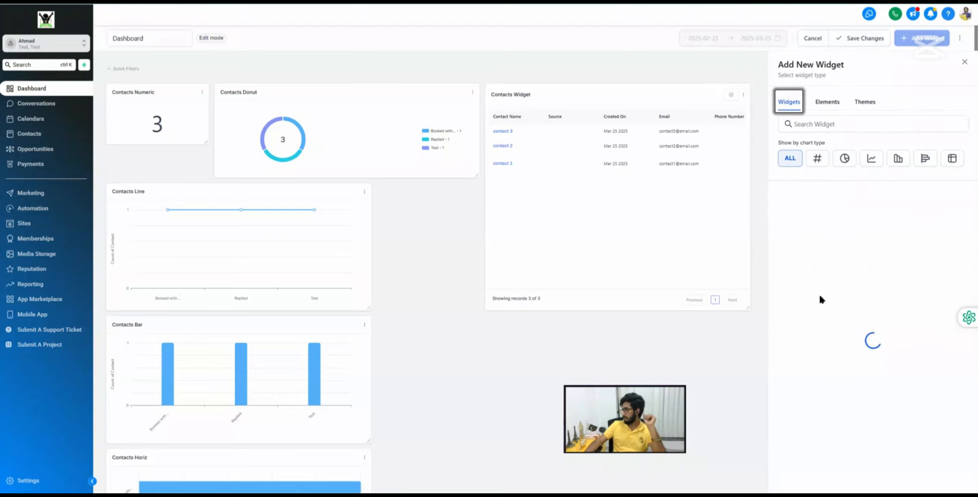
Look through the remaining Visitor Data presets down to Total Opt ins (All Funnels), and collapse the category.
click(806, 271)
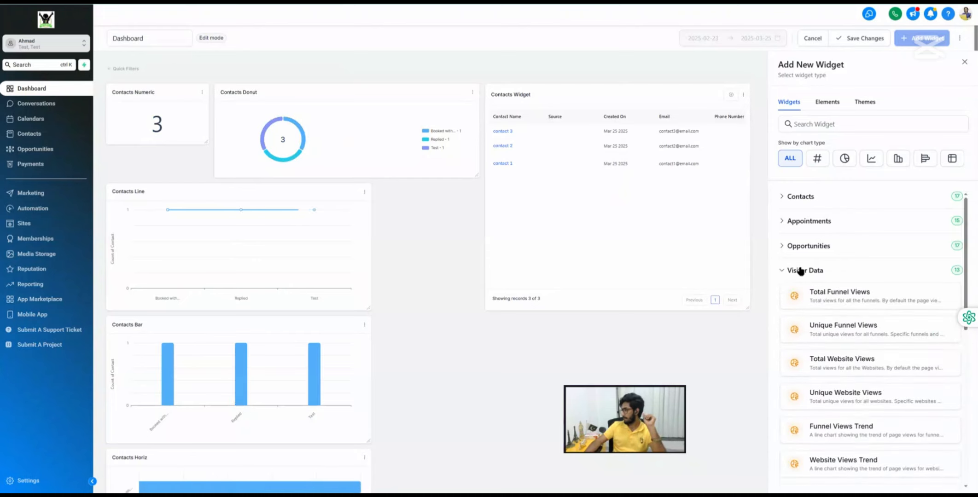
scroll(800, 272, down, 3)
scroll(800, 271, down, 5)
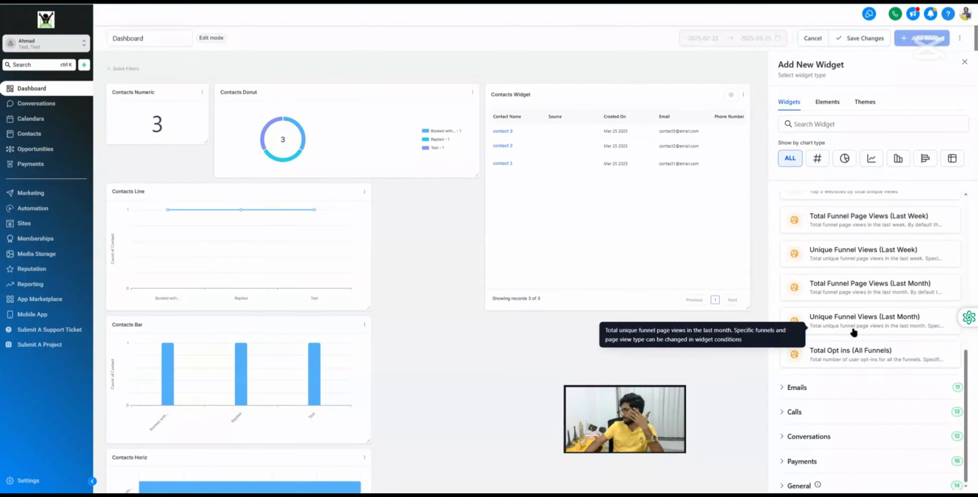
scroll(841, 304, up, 8)
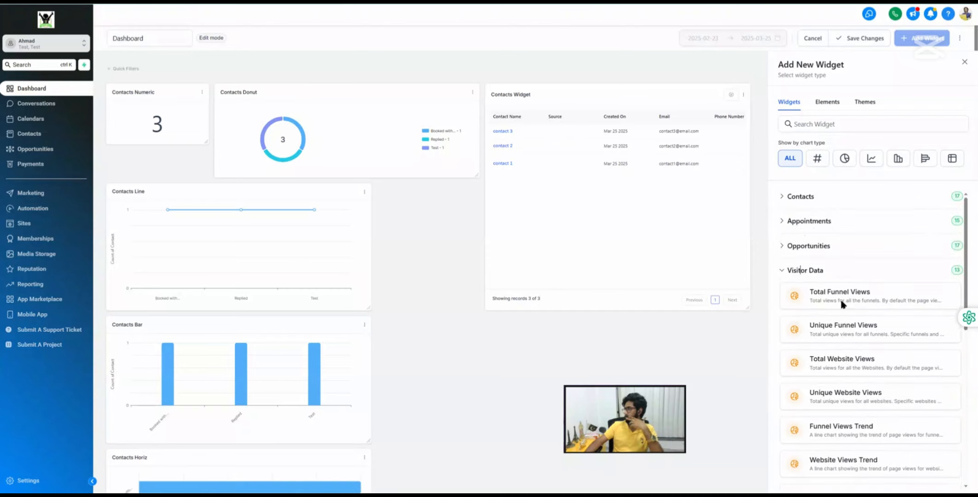
click(804, 272)
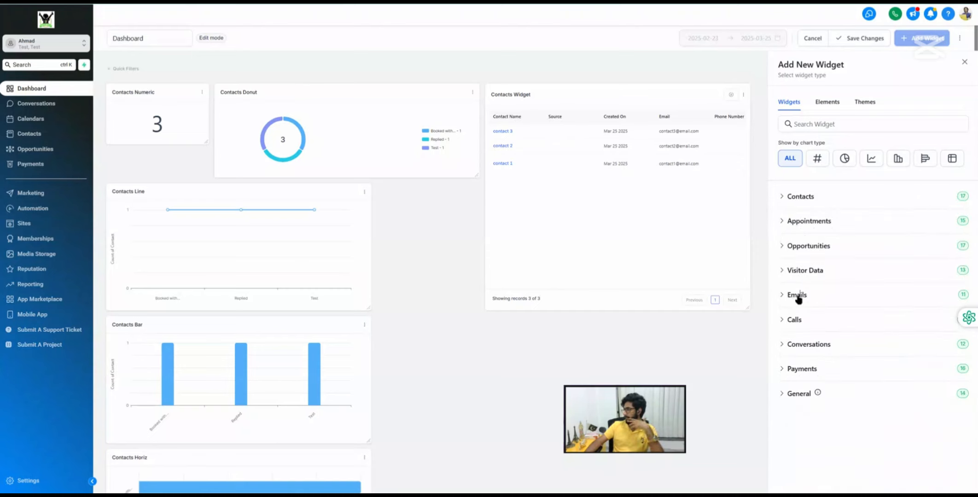
Expand the Emails category and look through its preset widgets.
click(798, 296)
scroll(806, 277, down, 5)
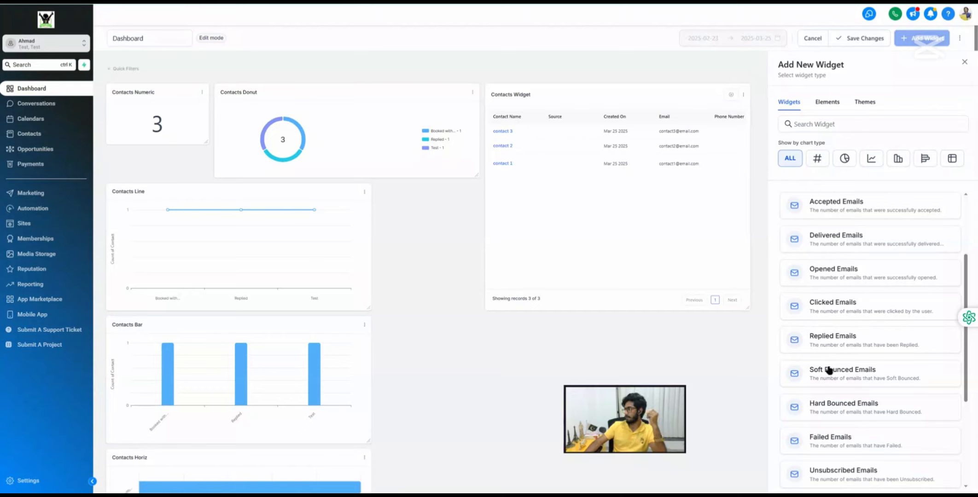
scroll(830, 423, down, 2)
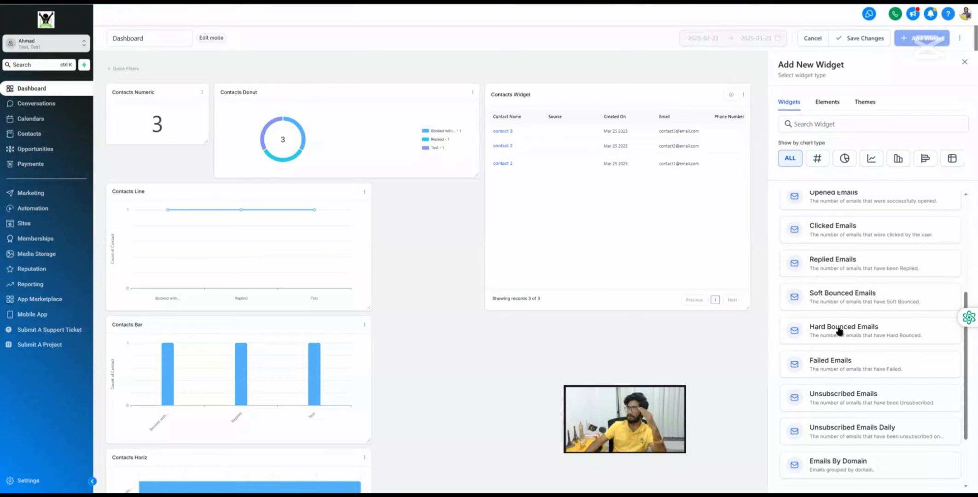
scroll(835, 290, up, 3)
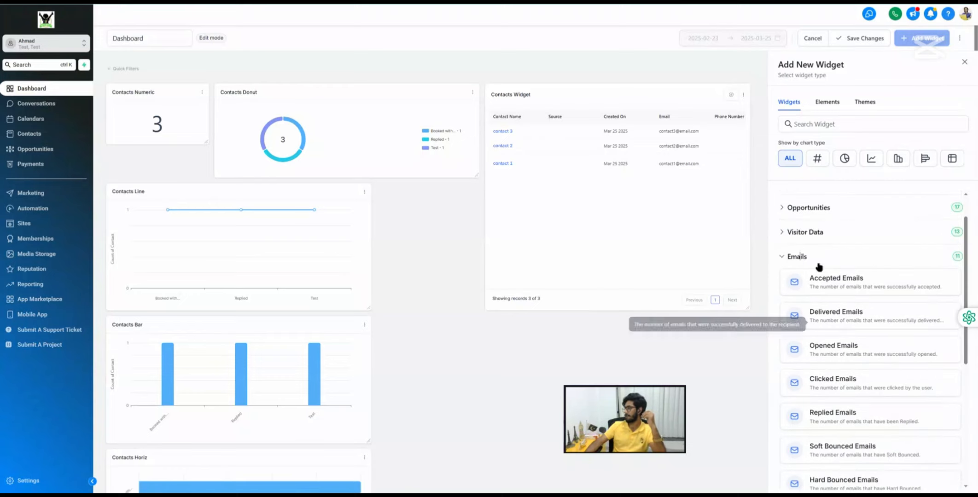
Open the preset Accepted Emails widget, inspect its conditions, and return to the widget list.
click(837, 289)
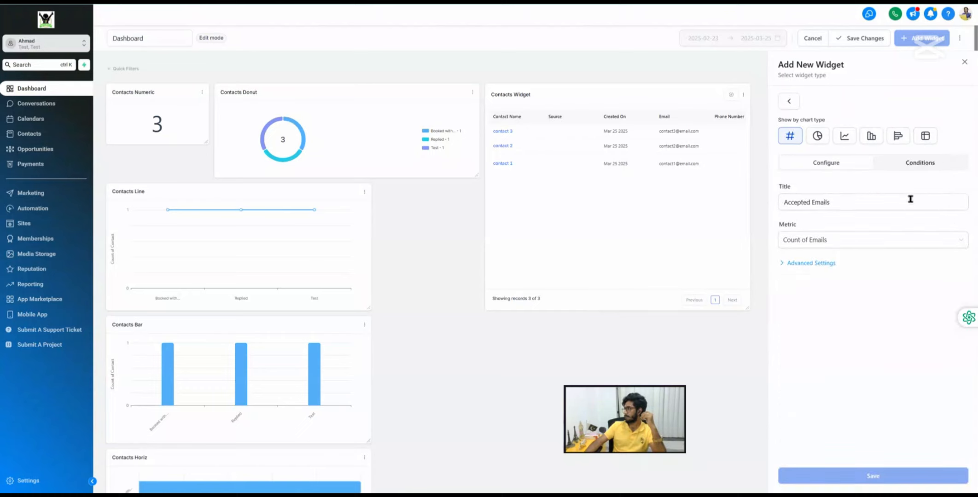
click(914, 163)
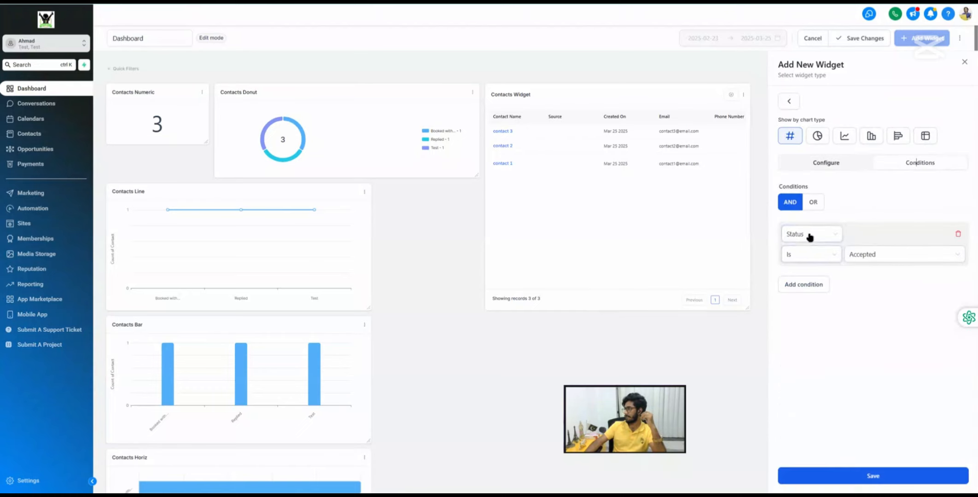
click(789, 101)
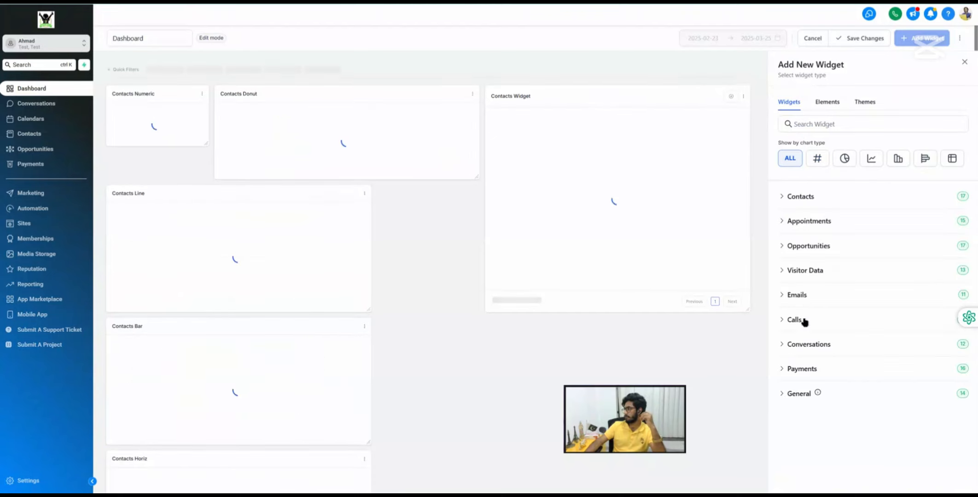
Open the preset Delivered Emails widget, change its Status condition to Accepted, and leave it without saving.
click(793, 296)
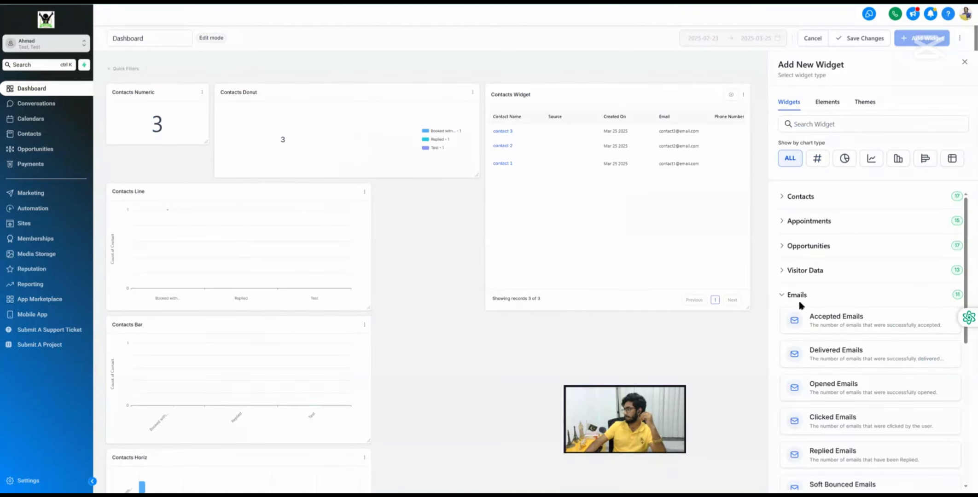
click(831, 355)
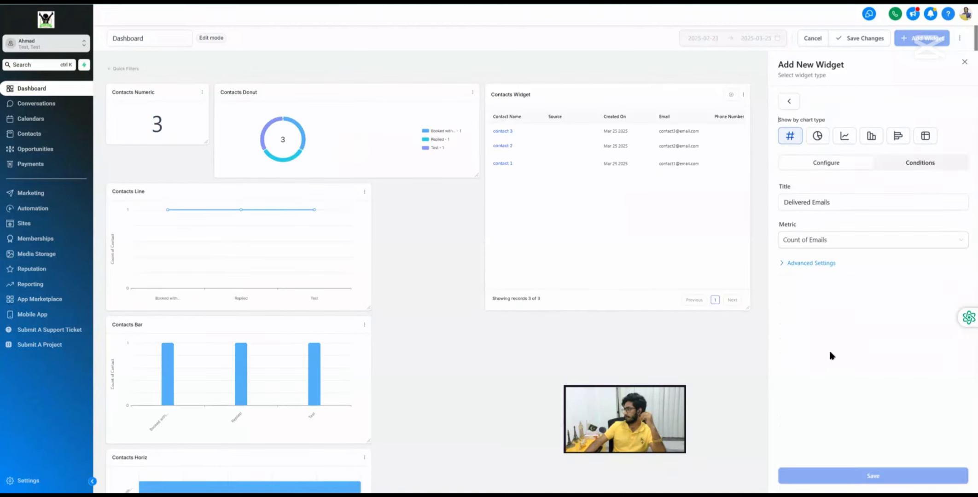
click(920, 167)
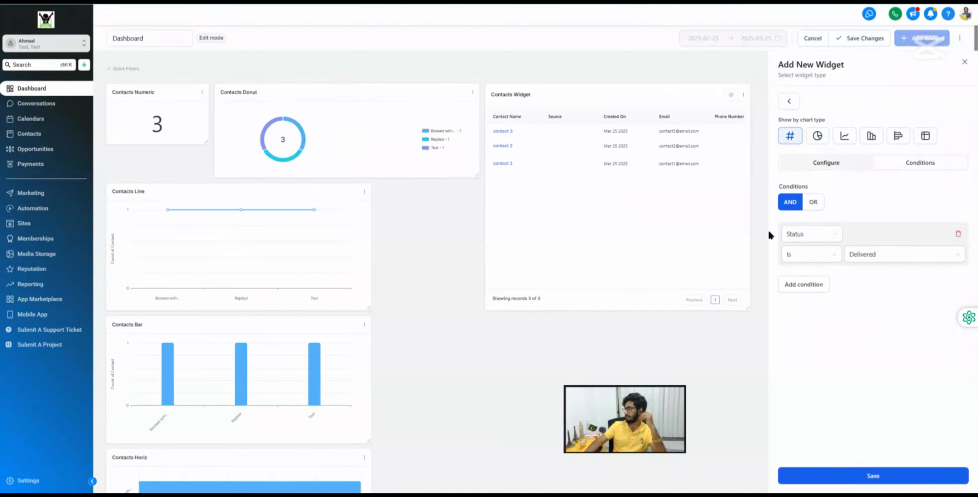
click(874, 255)
click(861, 275)
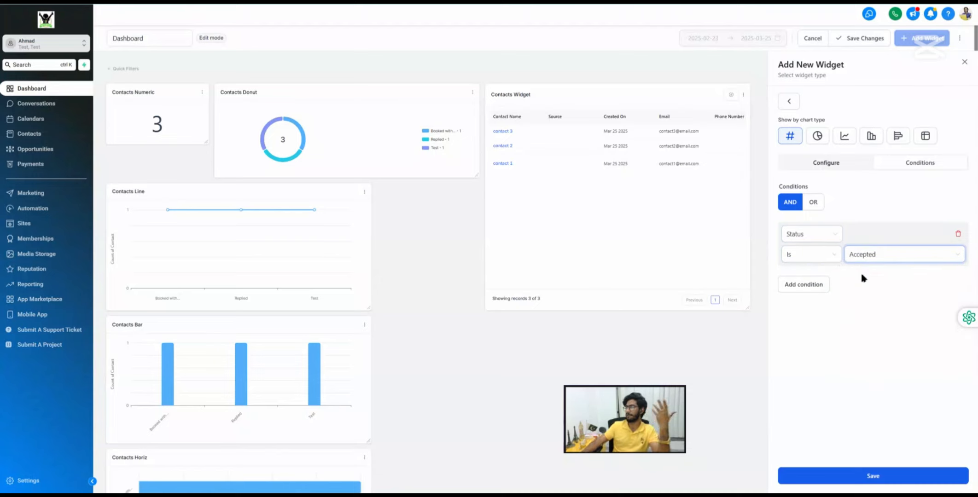
click(789, 101)
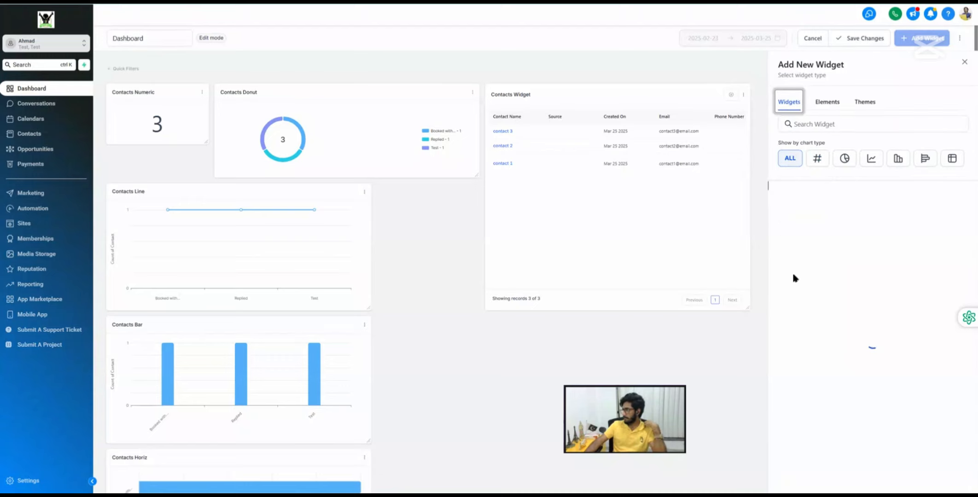
Expand the Emails category again and look through its remaining presets down to Emails By Domain.
click(798, 296)
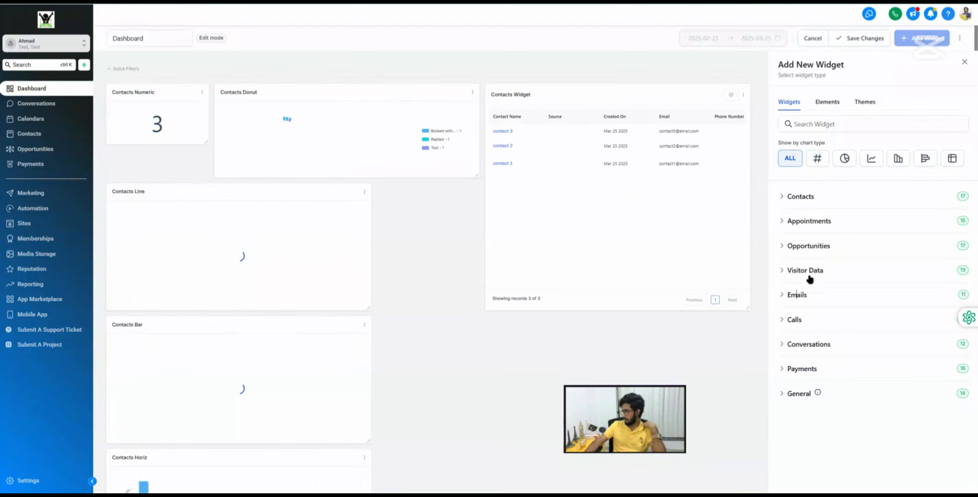
scroll(811, 272, down, 5)
scroll(817, 267, down, 2)
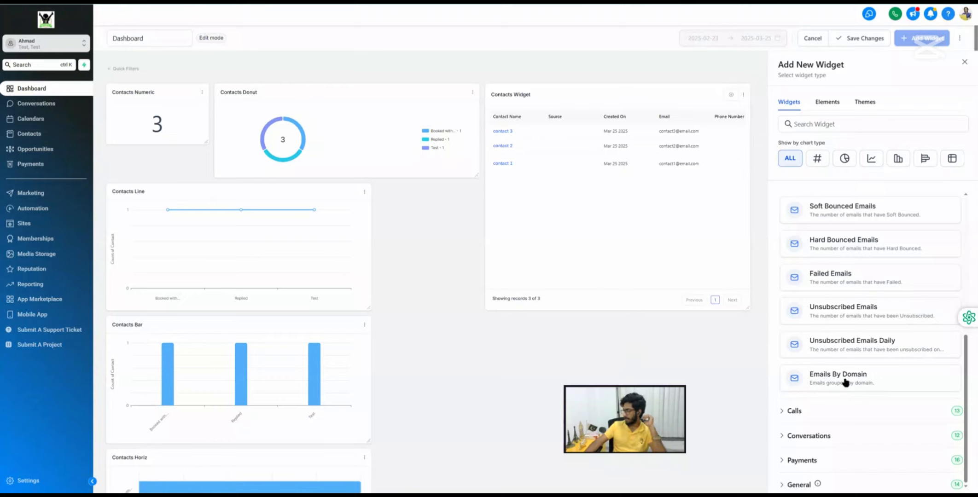
Collapse the Emails category and look through the preset widgets in the Calls category, from Incoming Calls by Status to First Time Call Total Duration.
scroll(817, 250, up, 5)
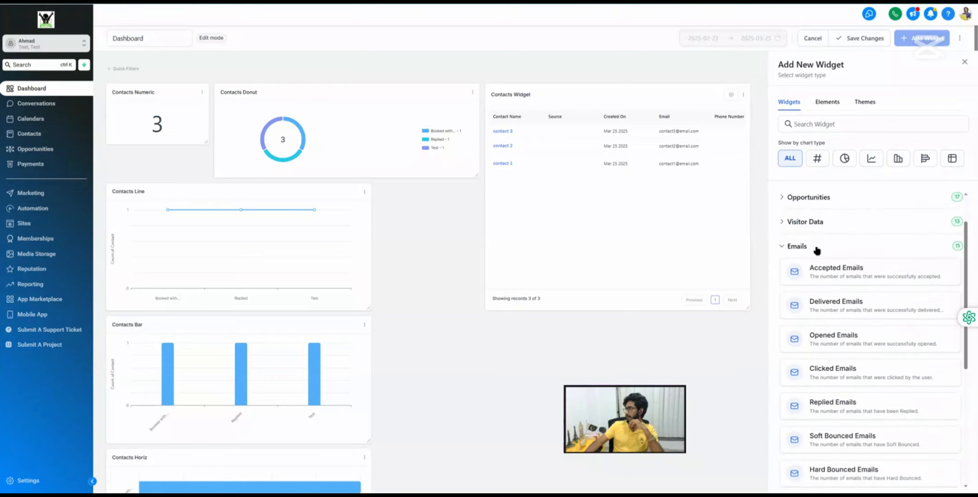
click(796, 248)
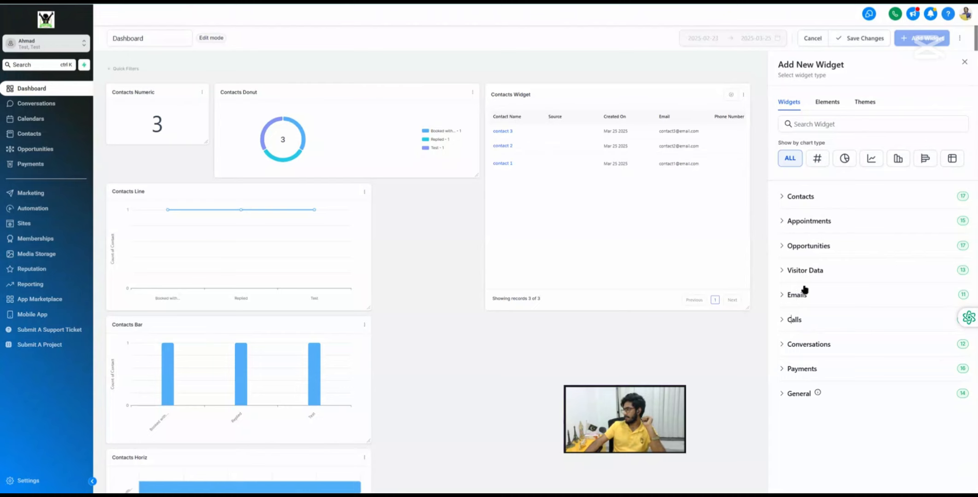
click(802, 320)
scroll(829, 251, down, 2)
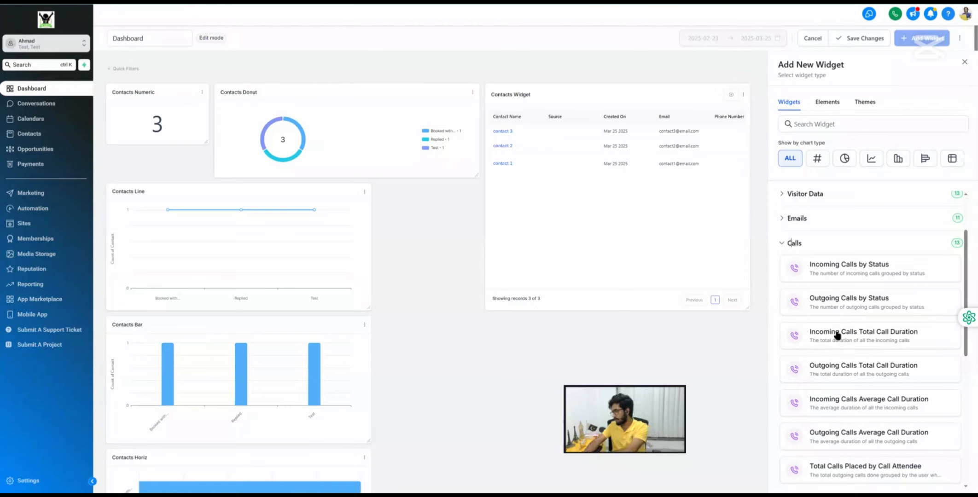
scroll(838, 323, down, 4)
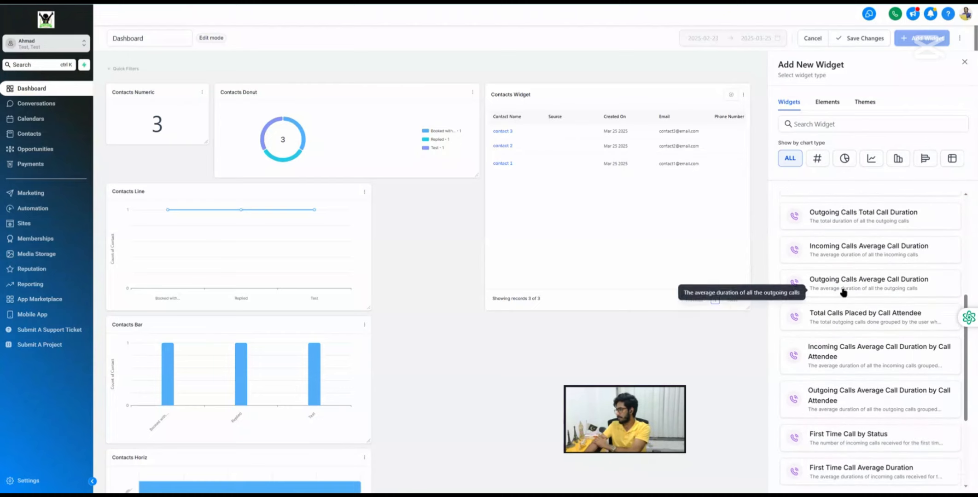
scroll(841, 294, down, 3)
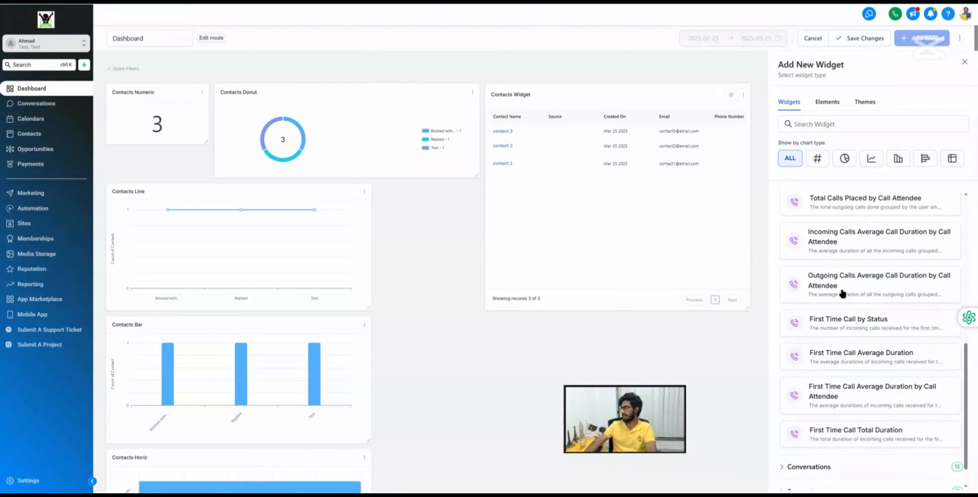
scroll(842, 294, down, 1)
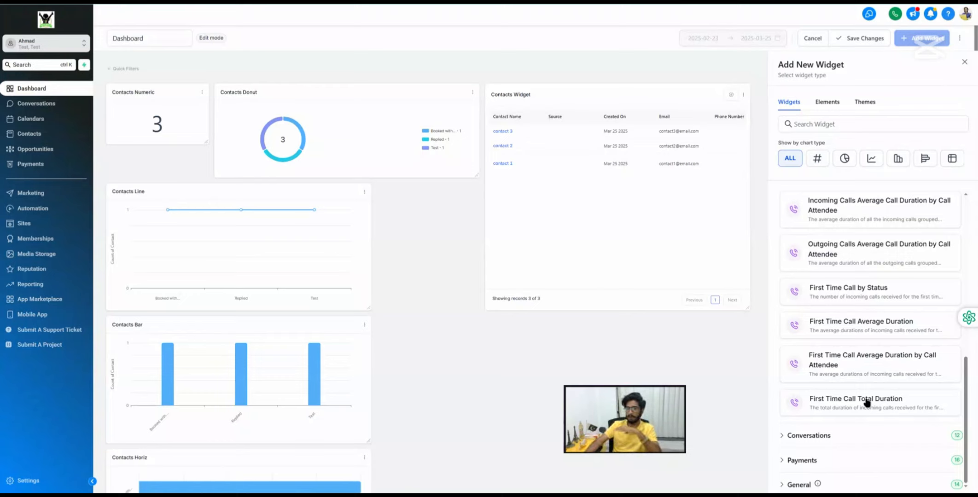
scroll(815, 232, up, 8)
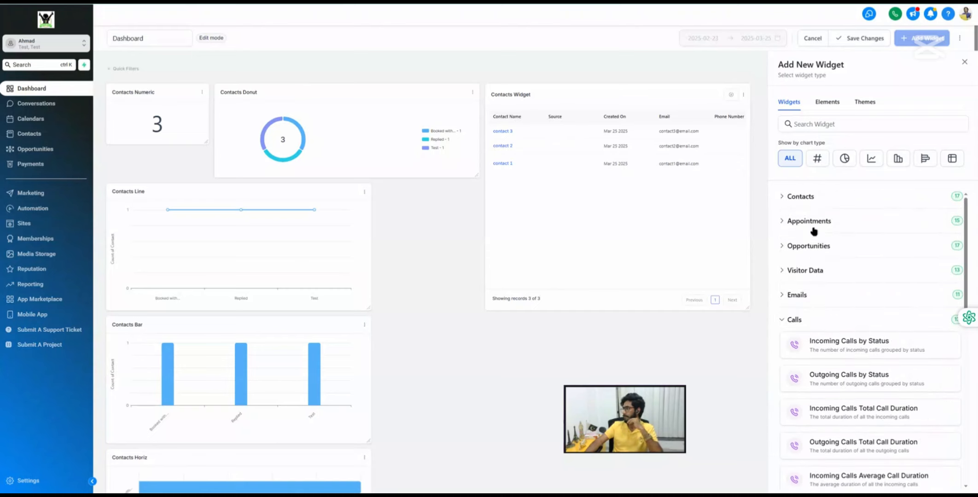
scroll(797, 229, down, 3)
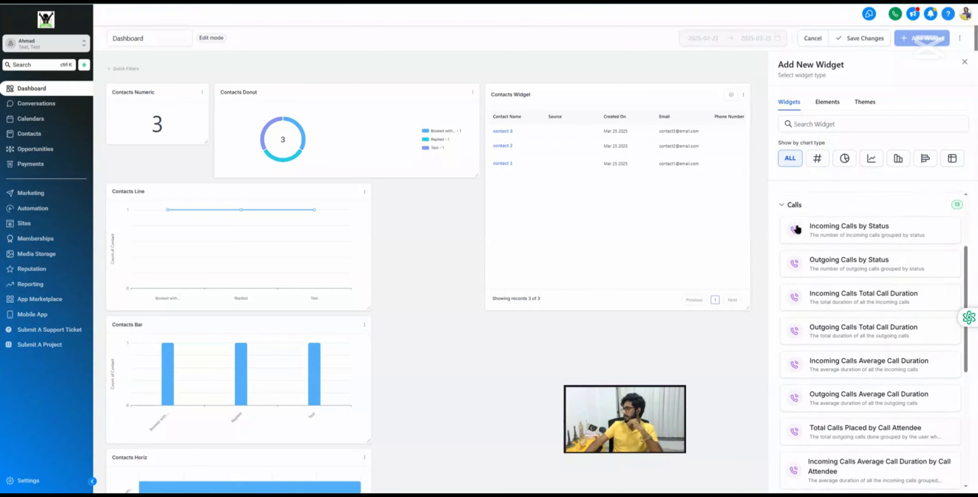
click(796, 204)
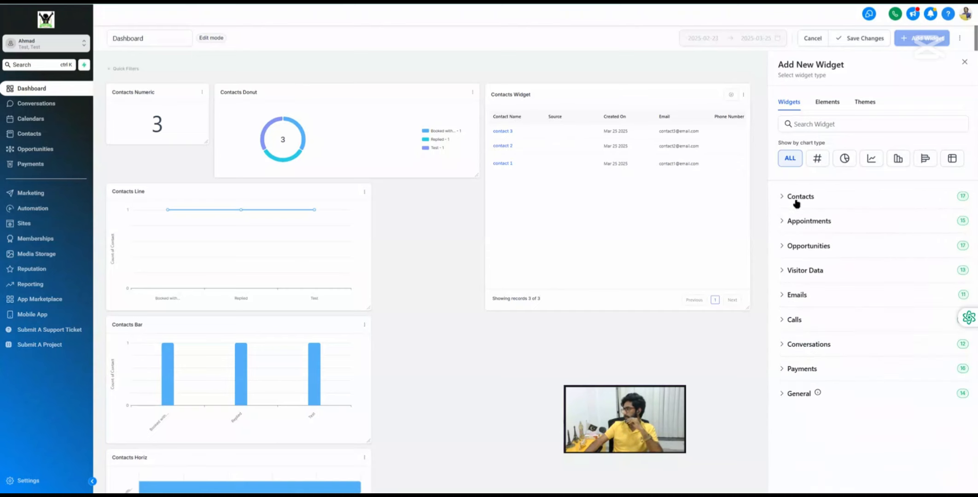
Open the preset Total Unread Messages widget from the Conversations category, inspect its conditions, and return to the widget list.
click(810, 347)
scroll(836, 305, down, 3)
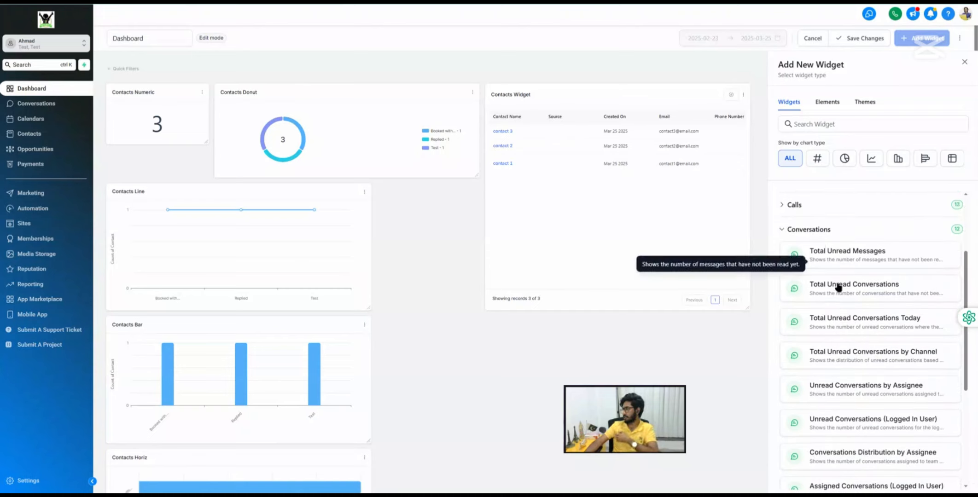
click(869, 255)
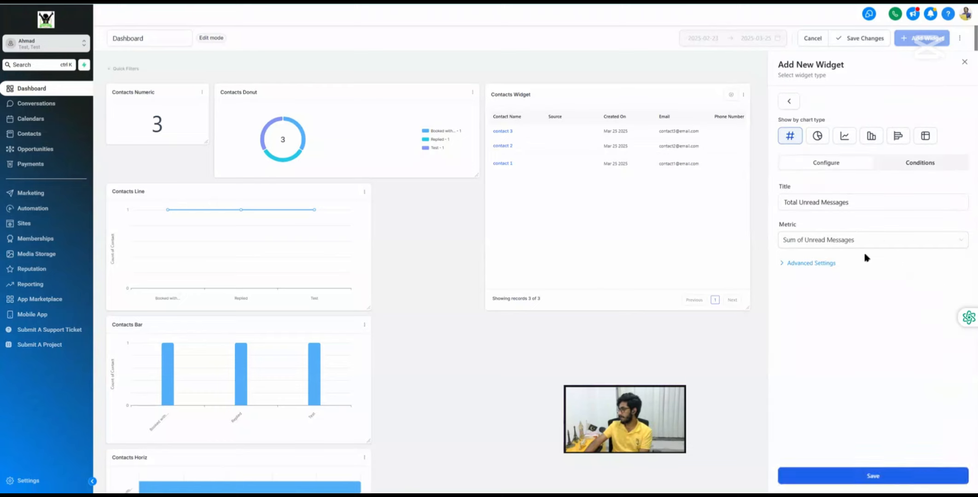
click(919, 163)
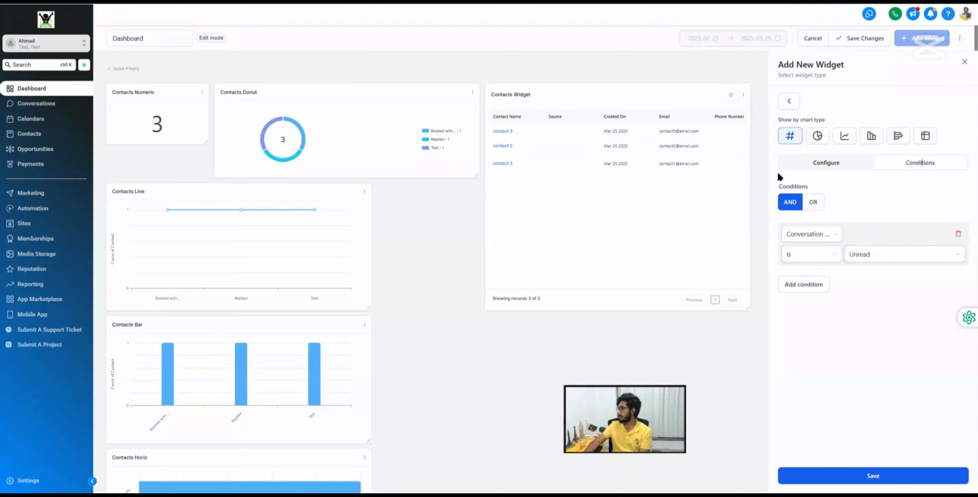
click(824, 162)
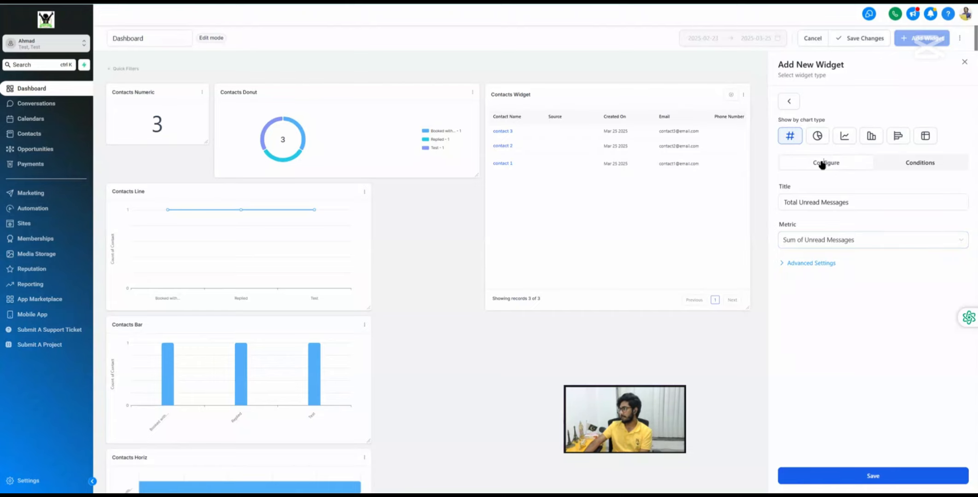
click(788, 102)
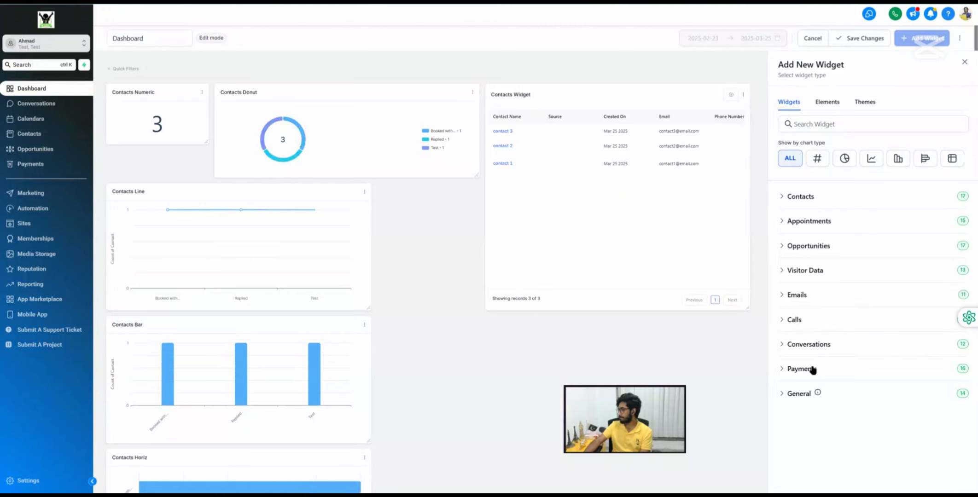
Expand the Conversations category again, look through its presets down to New Conversations started (This Week), and collapse it.
click(811, 345)
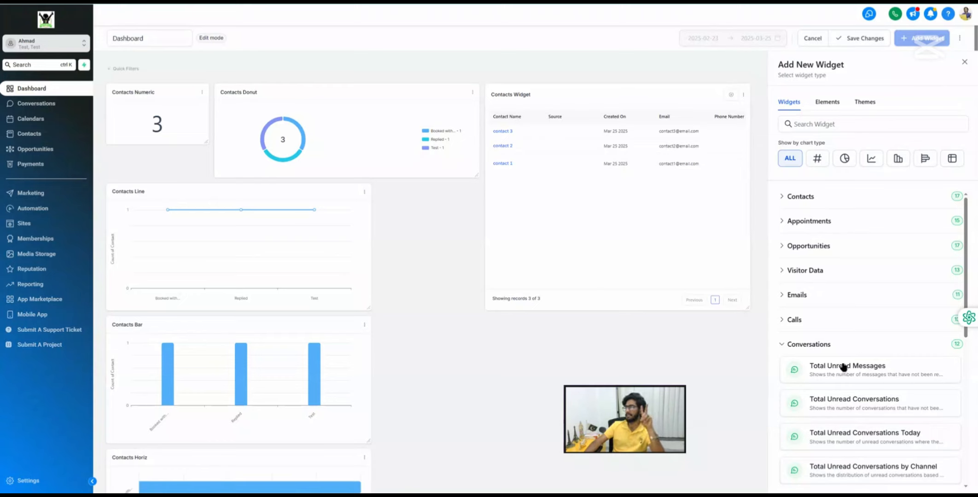
scroll(866, 375, down, 1)
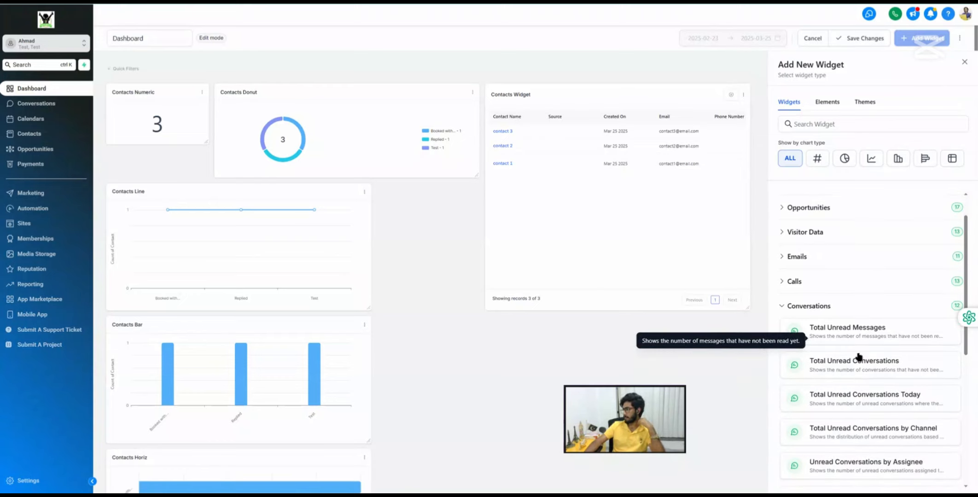
scroll(852, 375, down, 2)
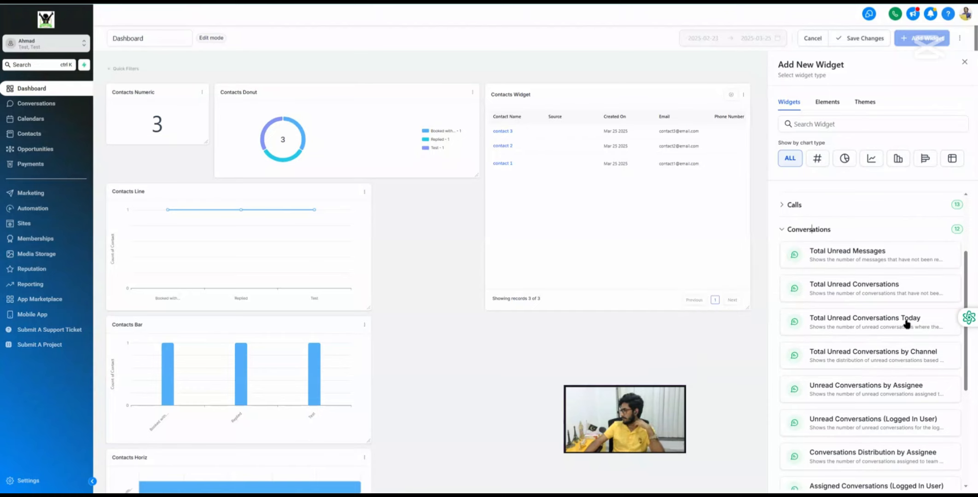
scroll(869, 346, down, 1)
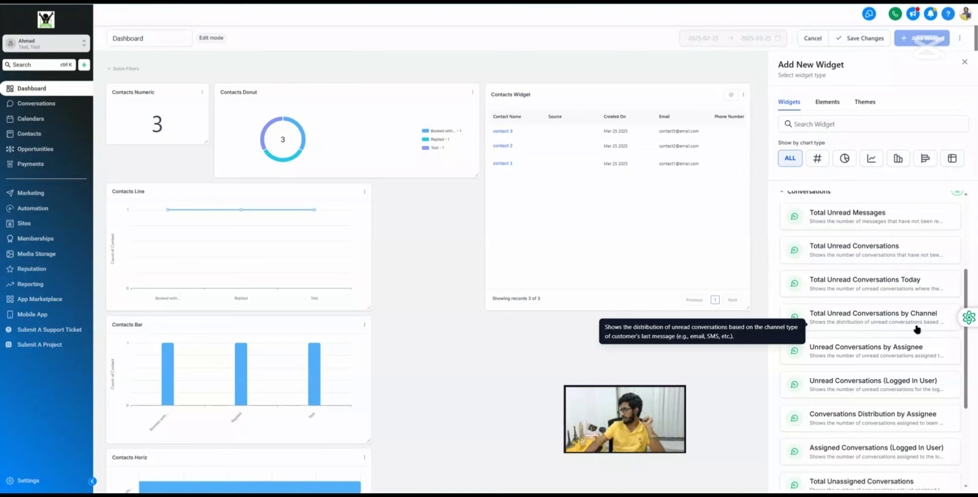
scroll(868, 380, down, 3)
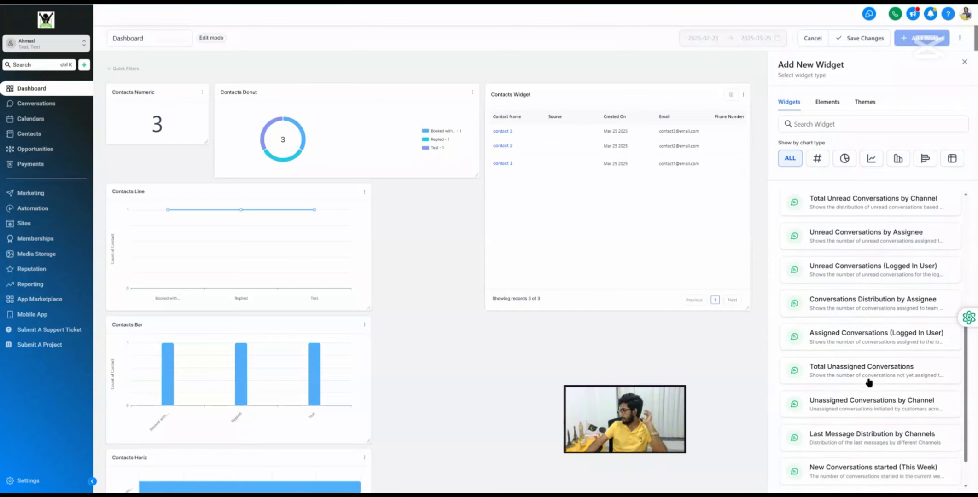
scroll(869, 367, down, 1)
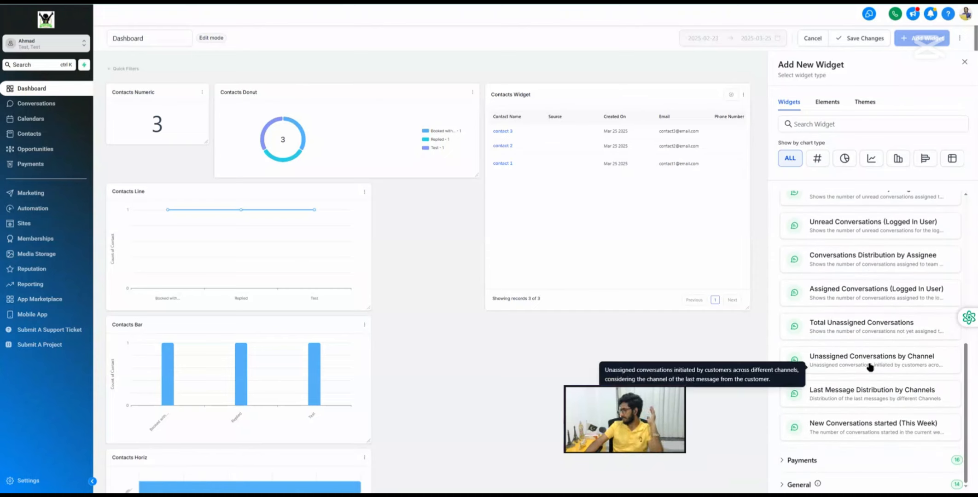
scroll(870, 367, up, 10)
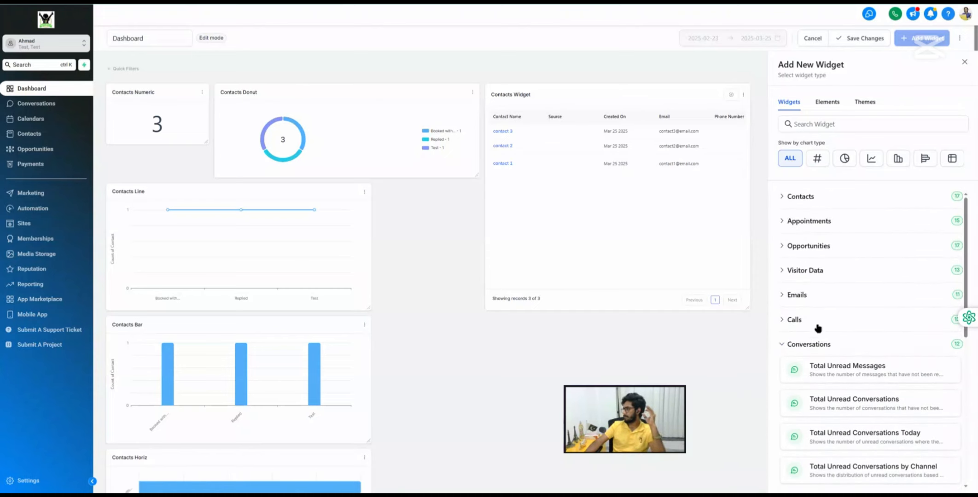
click(809, 343)
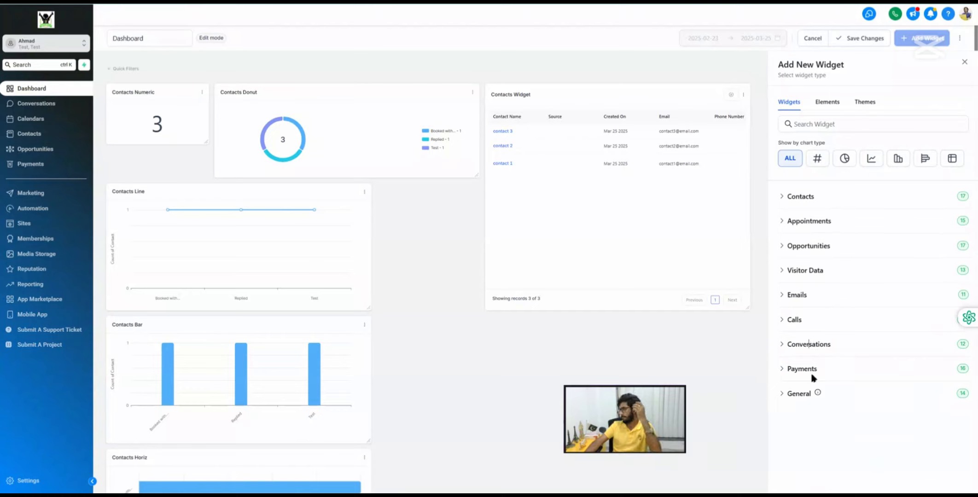
Open the preset One Time Revenue Trend widget from the Payments category and inspect its metric, view and advanced settings.
click(809, 371)
scroll(808, 304, down, 3)
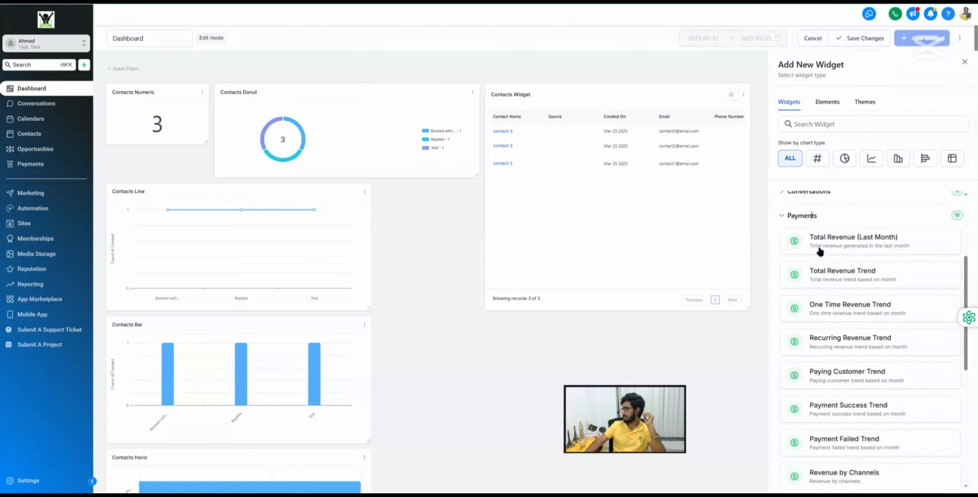
click(846, 307)
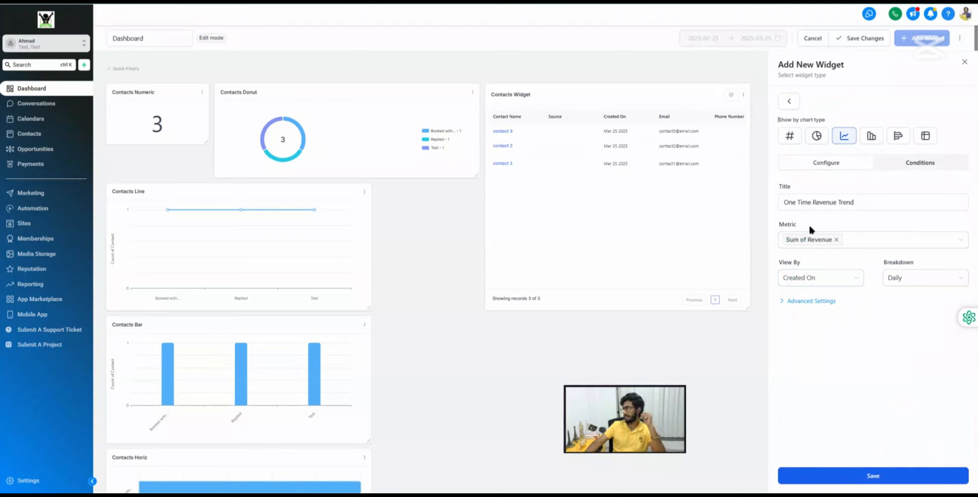
click(798, 236)
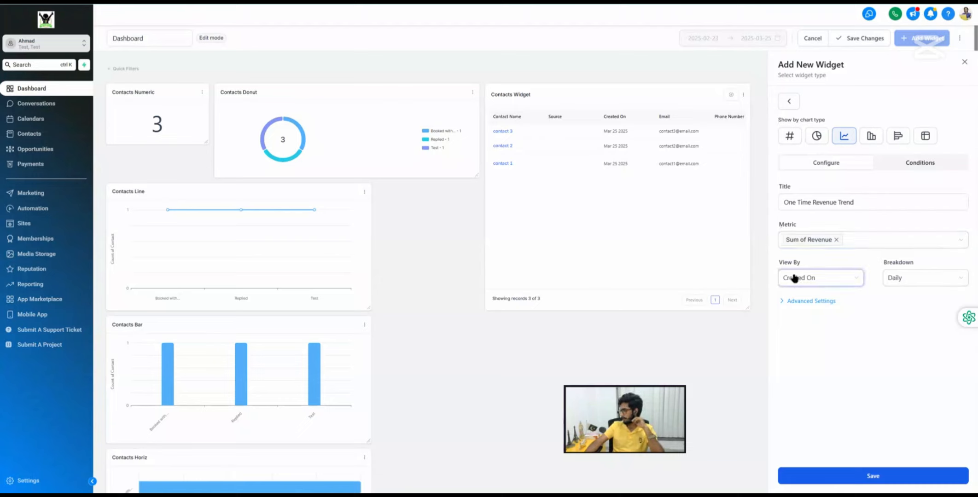
click(810, 301)
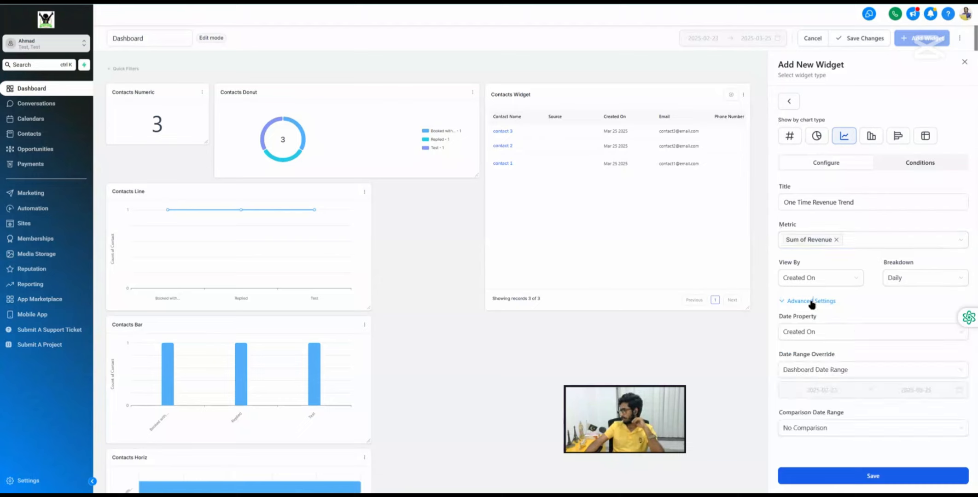
click(812, 301)
Inspect the One Time Revenue Trend widget's conditions, compare them with its configuration, and return to the widget list without saving.
click(929, 163)
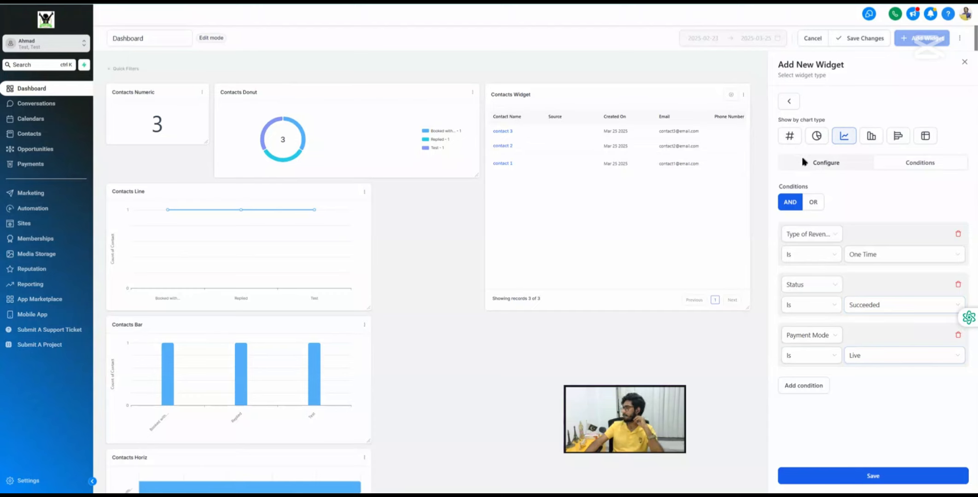
click(825, 163)
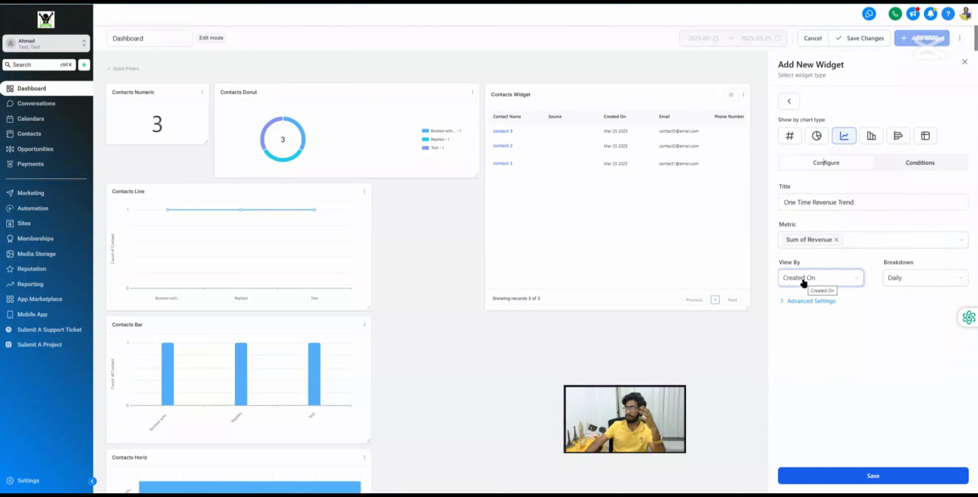
click(919, 162)
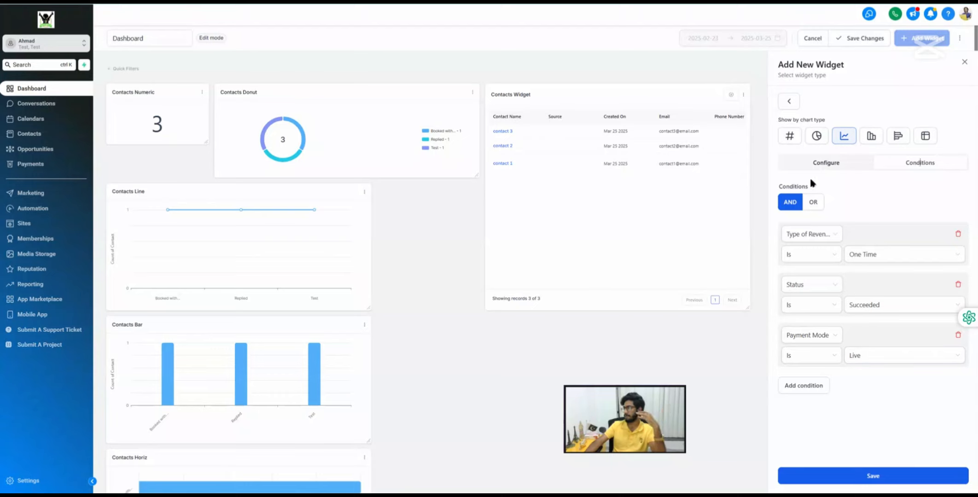
click(819, 166)
click(788, 101)
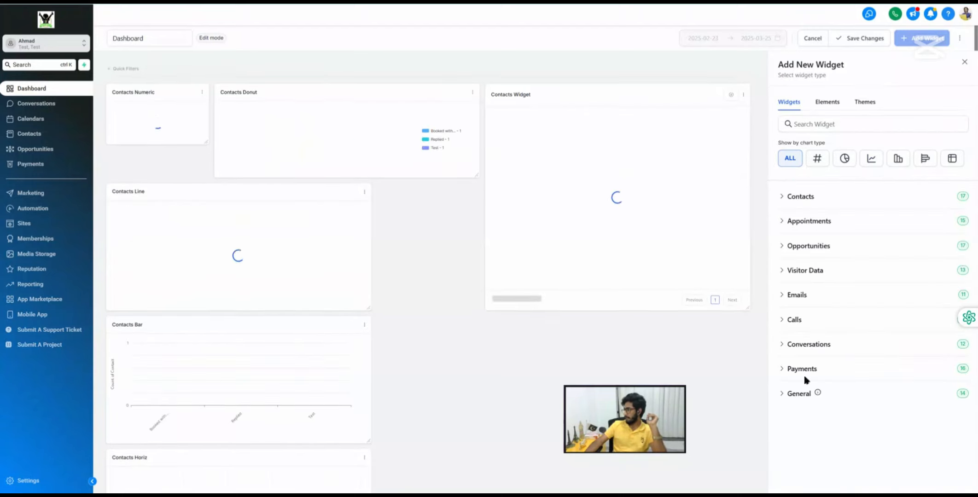
Expand the Payments category again and look through its presets down to Refund Amount Trend, leaving the Calls category collapsed.
click(804, 371)
scroll(829, 255, down, 5)
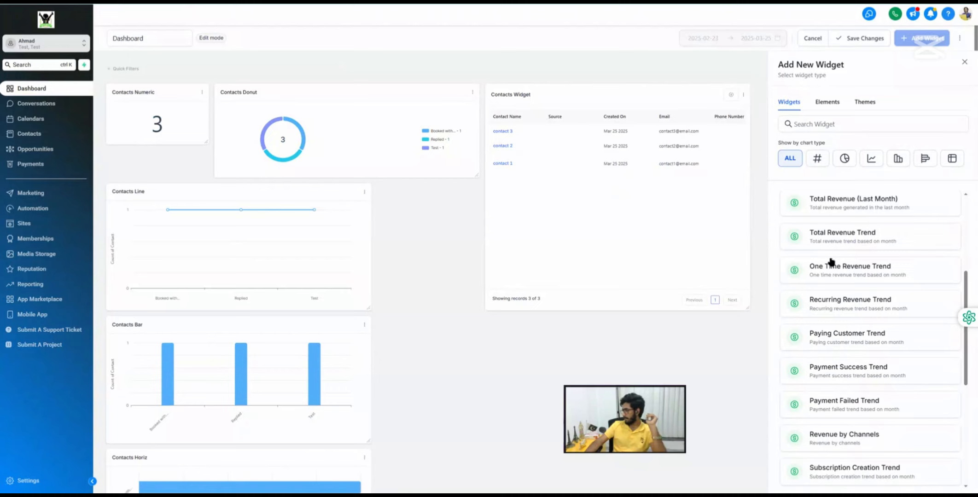
scroll(831, 263, down, 2)
scroll(831, 262, down, 5)
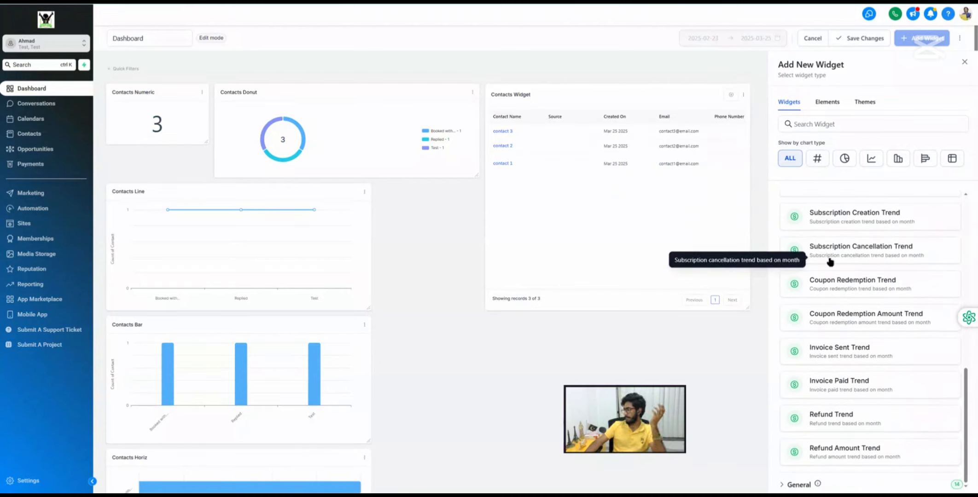
scroll(828, 261, up, 10)
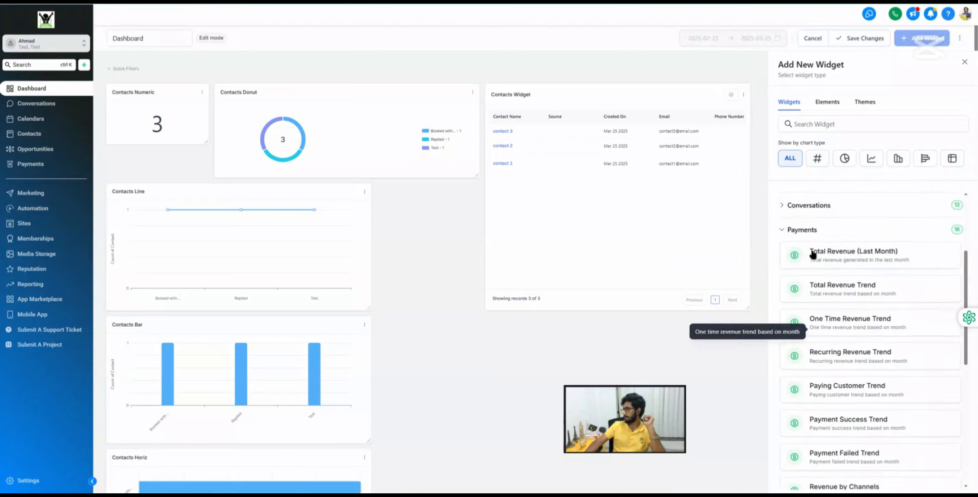
click(788, 295)
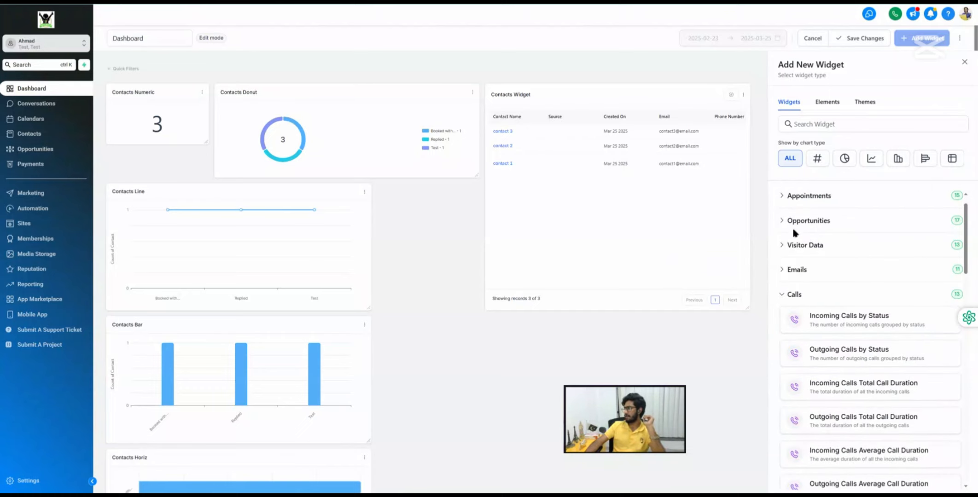
click(794, 295)
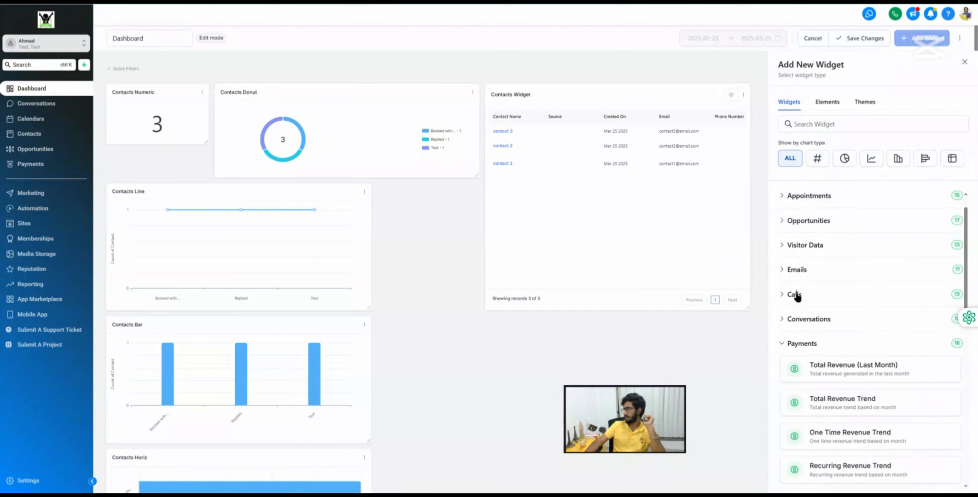
Collapse the Payments category, add the Opportunity Status widget from the General category, and check it among the other widgets on the dashboard.
click(798, 349)
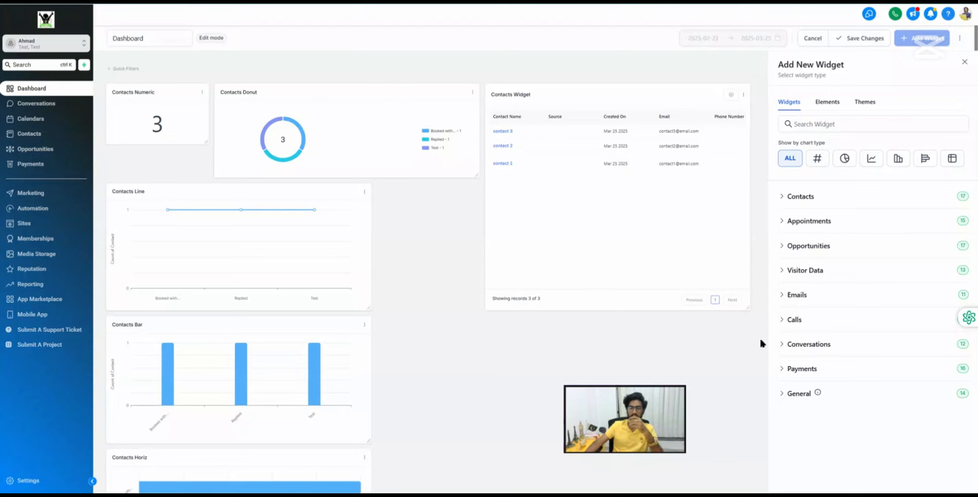
mouse_move(817, 393)
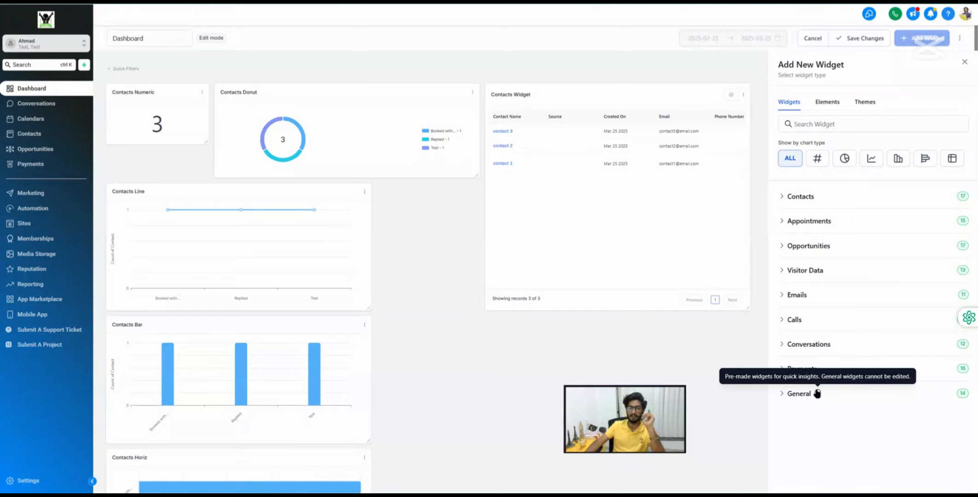
click(794, 394)
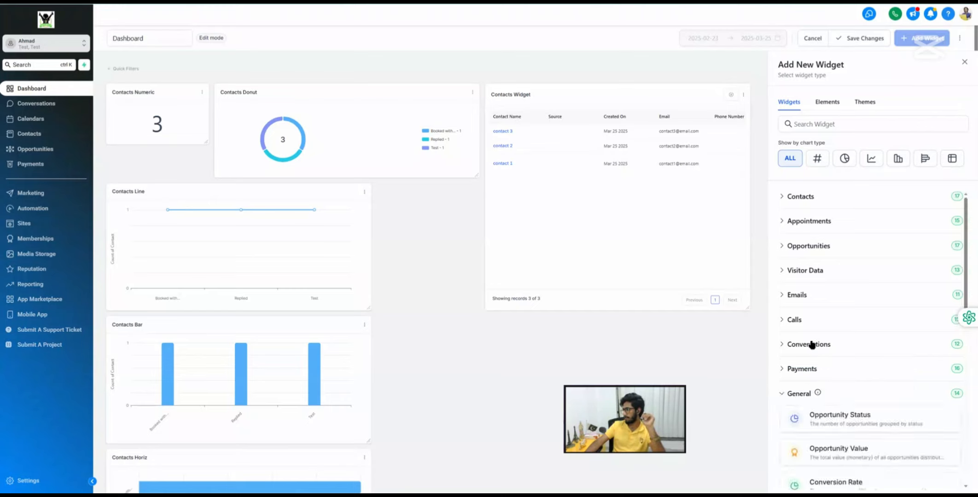
scroll(811, 344, down, 4)
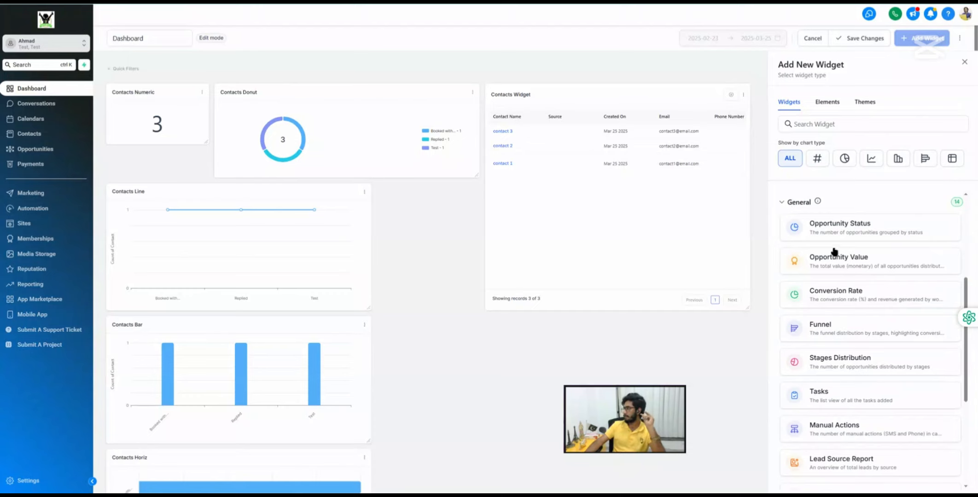
click(838, 223)
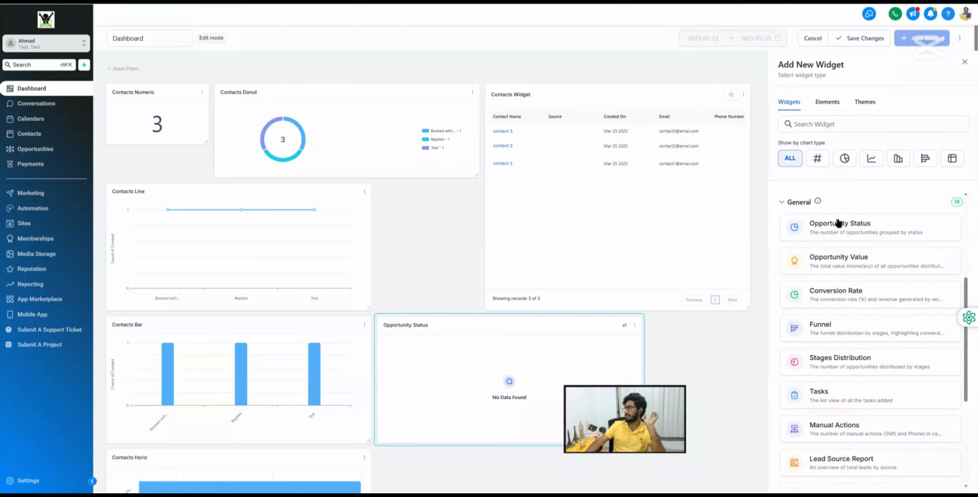
scroll(584, 258, down, 3)
scroll(587, 247, up, 3)
scroll(369, 267, down, 6)
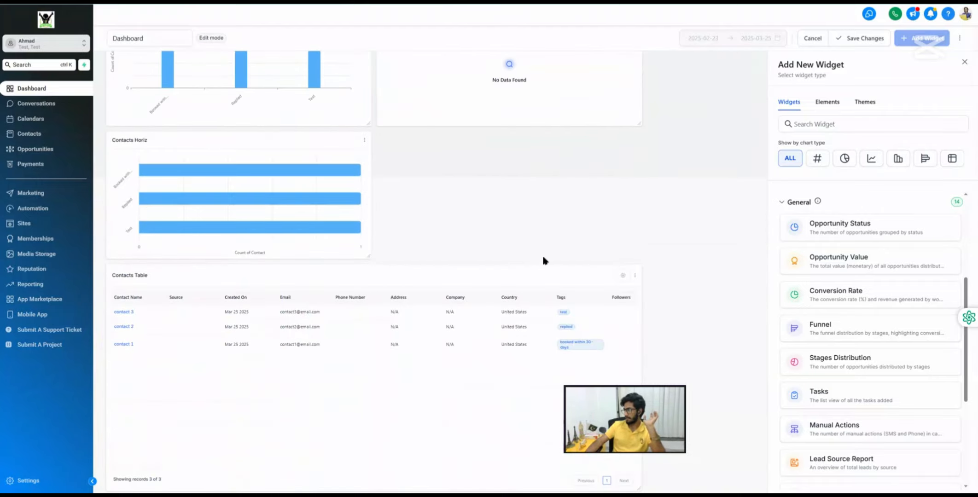
scroll(544, 261, up, 6)
scroll(544, 261, up, 1)
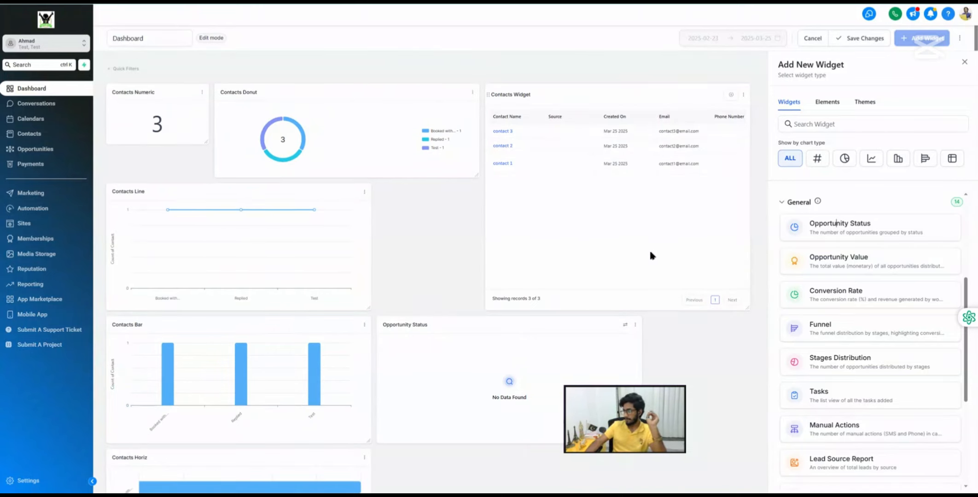
scroll(580, 262, down, 2)
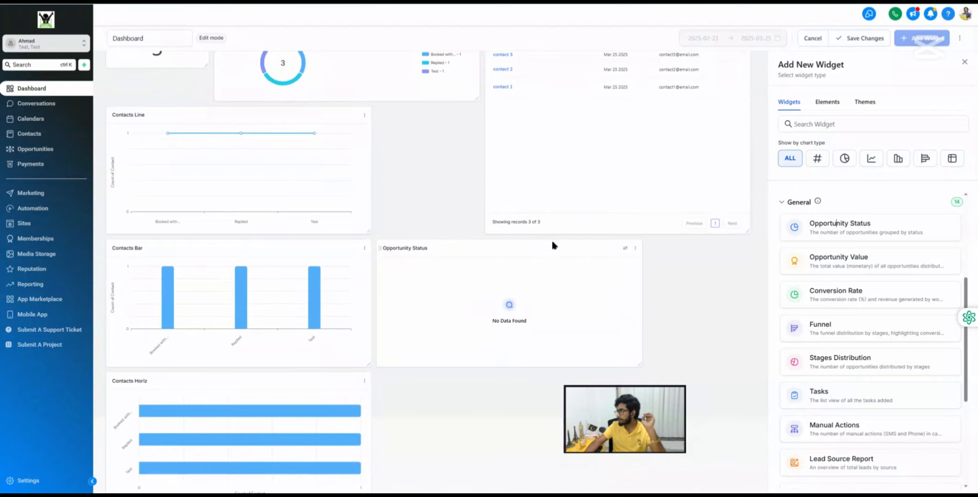
scroll(550, 238, up, 2)
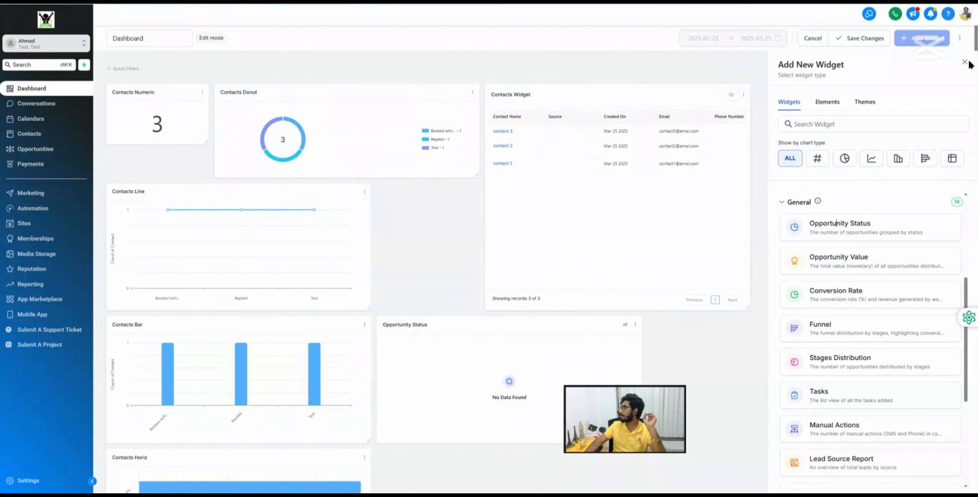
Close the widget list, delete the Contacts Widget table, and compare the available options of the Opportunity Status and Contacts Line widgets.
click(964, 64)
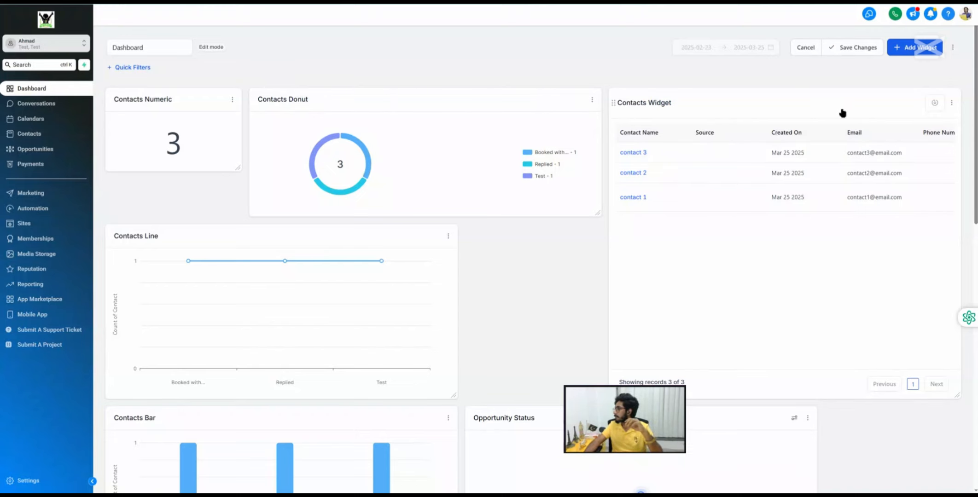
click(951, 103)
click(947, 85)
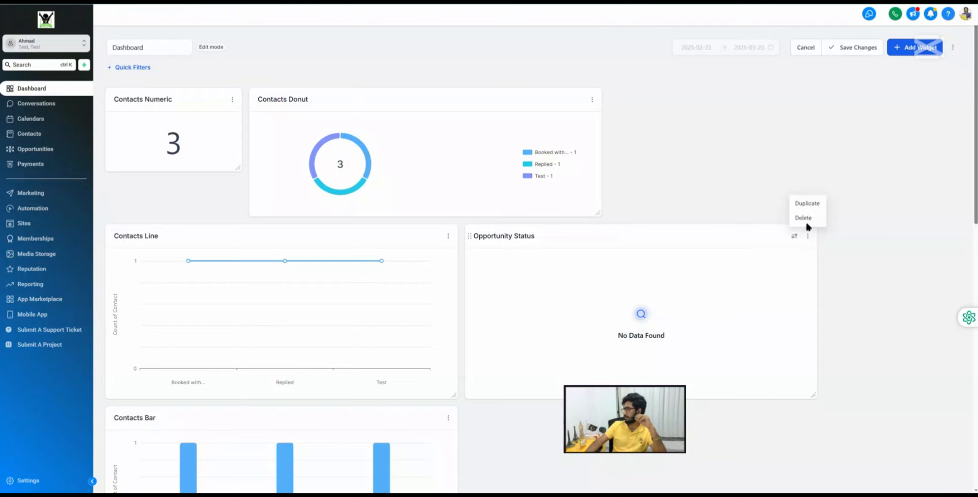
click(446, 236)
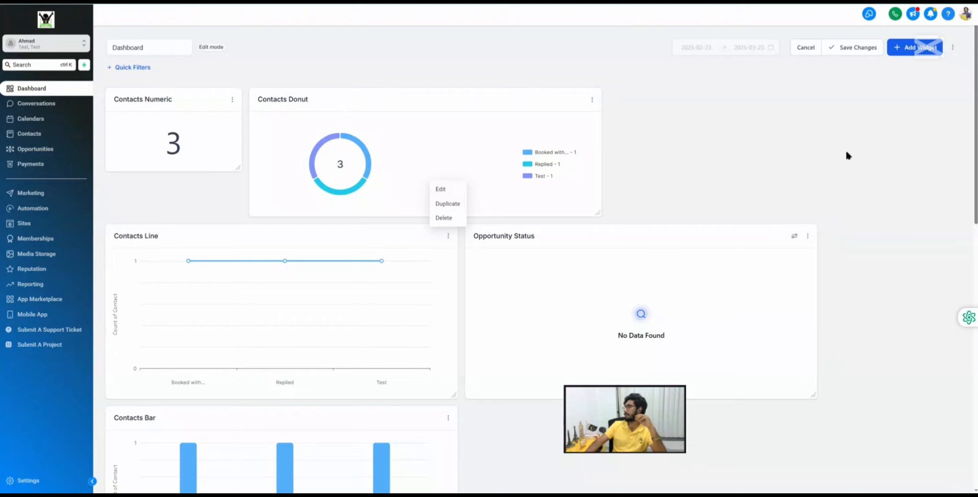
Reopen the widget list, expand General, look through the Opportunities presets down to Won Opportunities Value This Month, and collapse Opportunities.
click(928, 47)
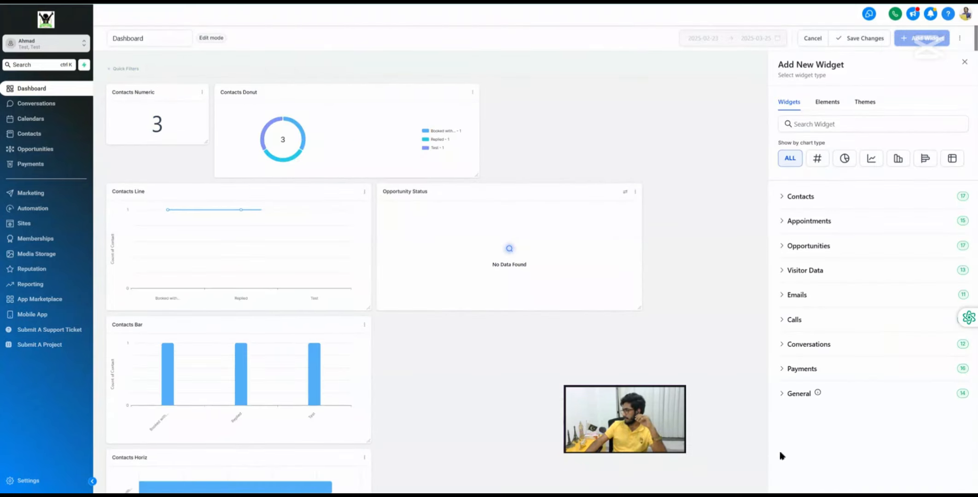
click(797, 395)
scroll(824, 276, down, 3)
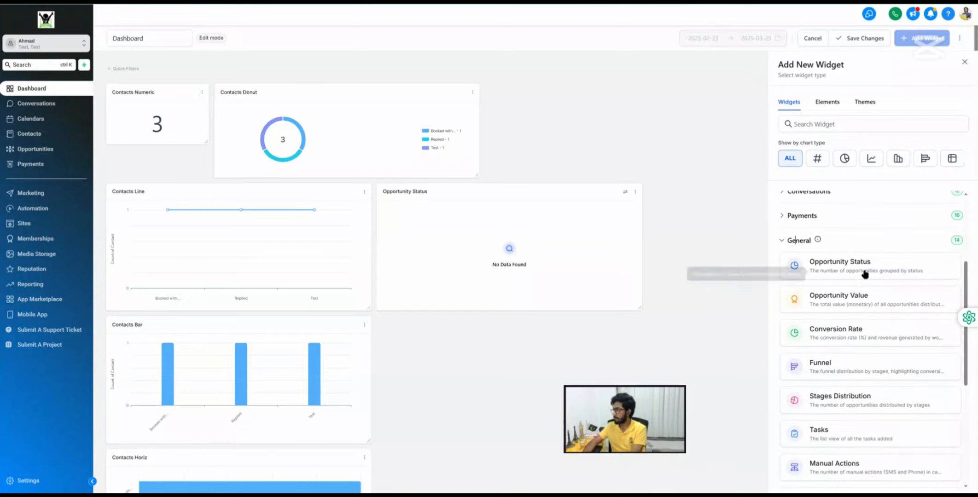
scroll(852, 267, up, 4)
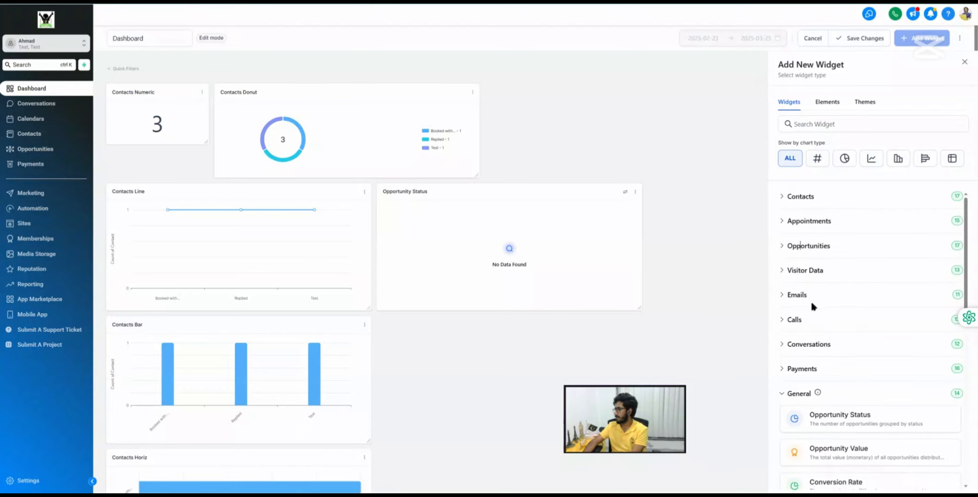
click(809, 246)
scroll(873, 341, down, 5)
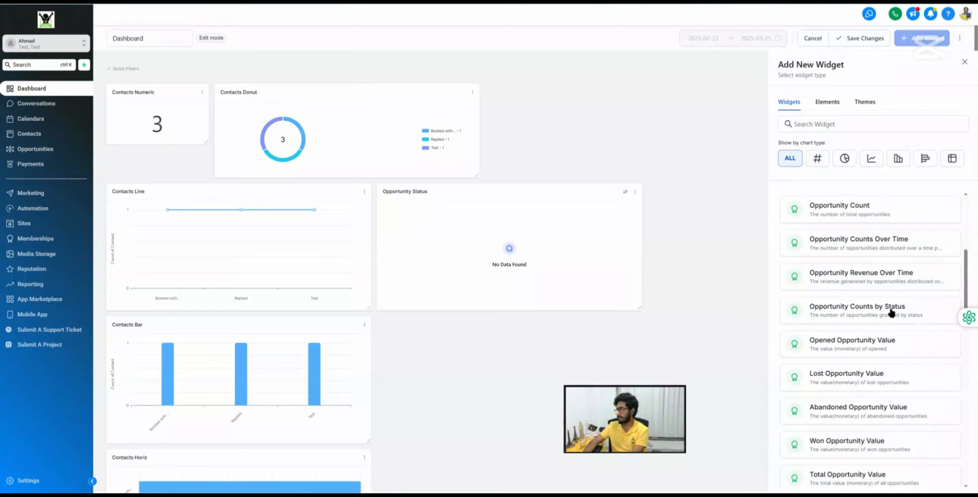
scroll(891, 313, down, 4)
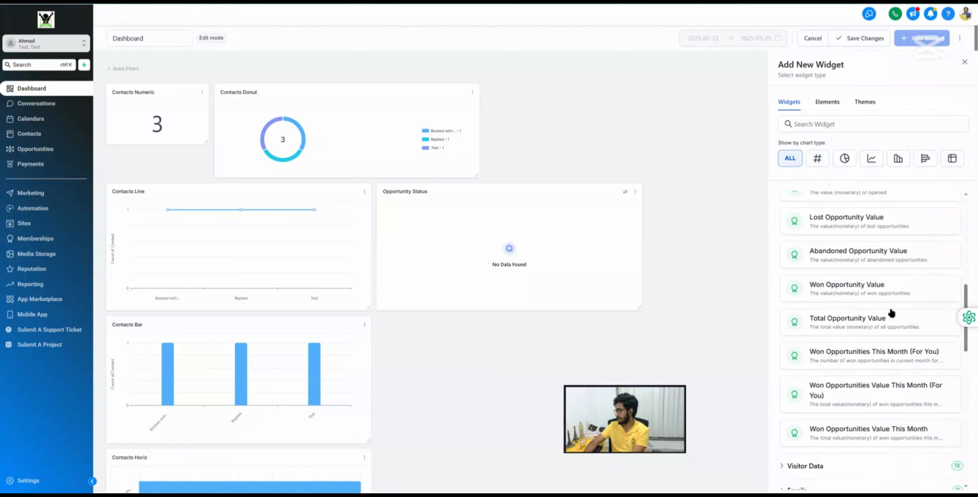
scroll(825, 203, up, 6)
scroll(807, 223, up, 3)
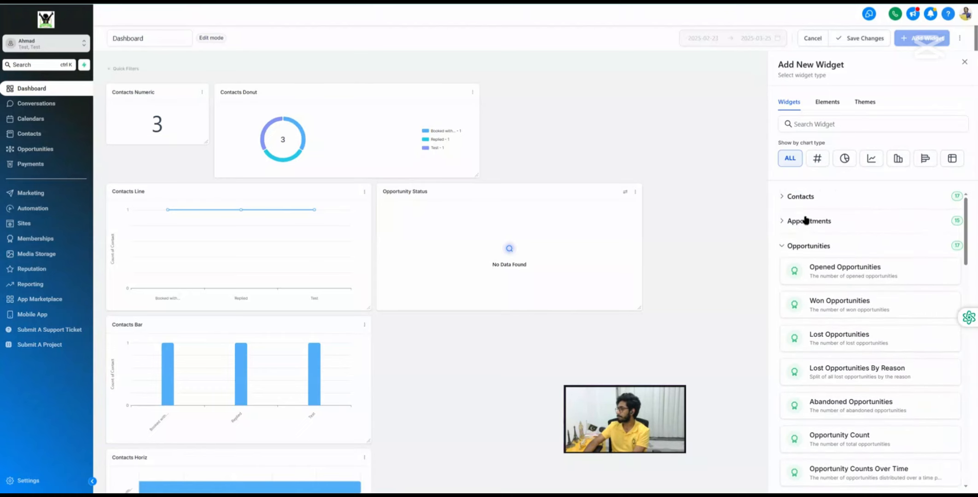
click(800, 245)
Add the Funnel widget from the General category to the dashboard and review its pipeline stages.
scroll(812, 341, down, 4)
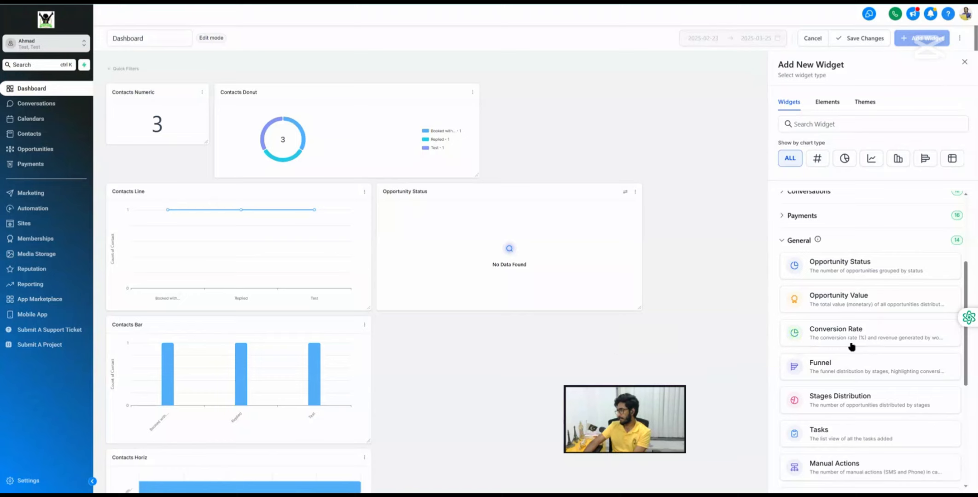
scroll(842, 328, down, 3)
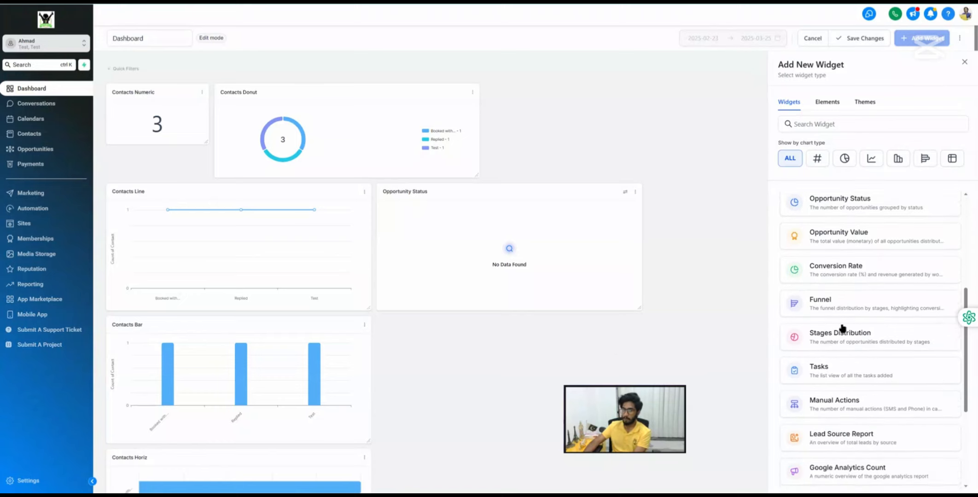
click(835, 297)
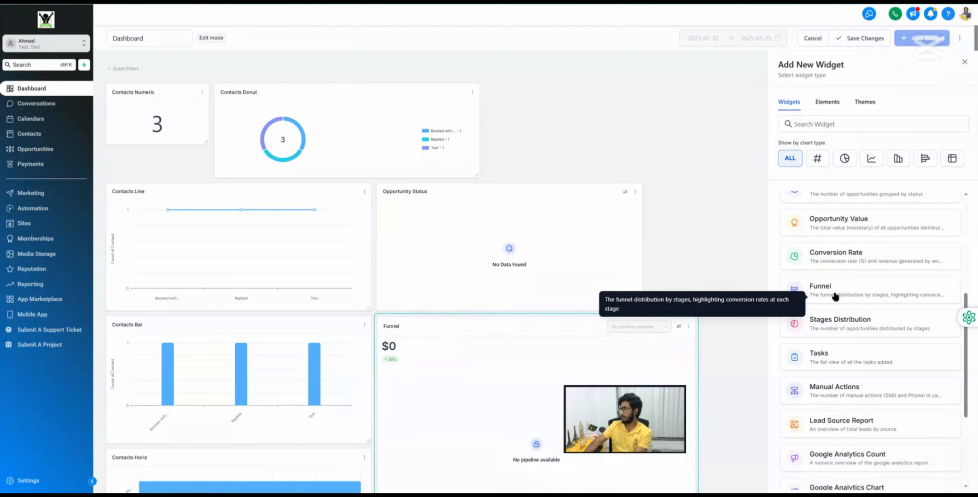
scroll(357, 226, down, 1)
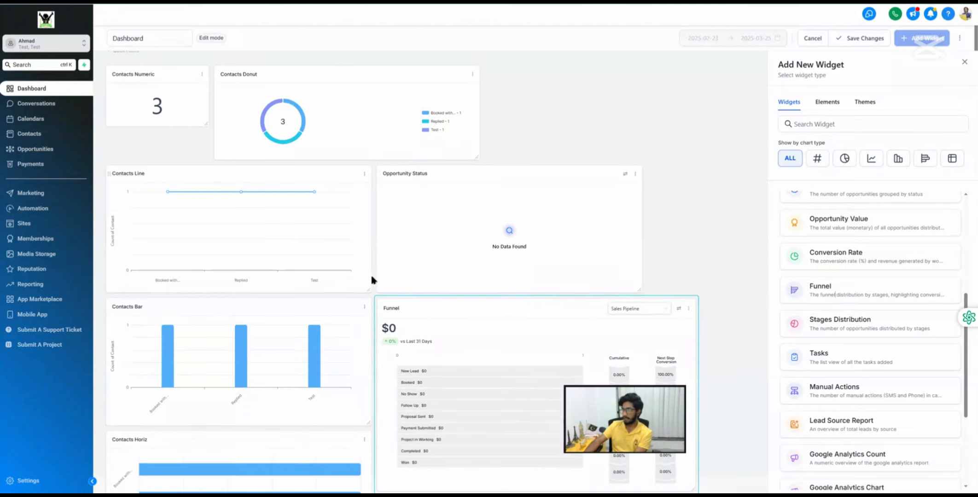
scroll(369, 274, down, 3)
scroll(370, 274, up, 4)
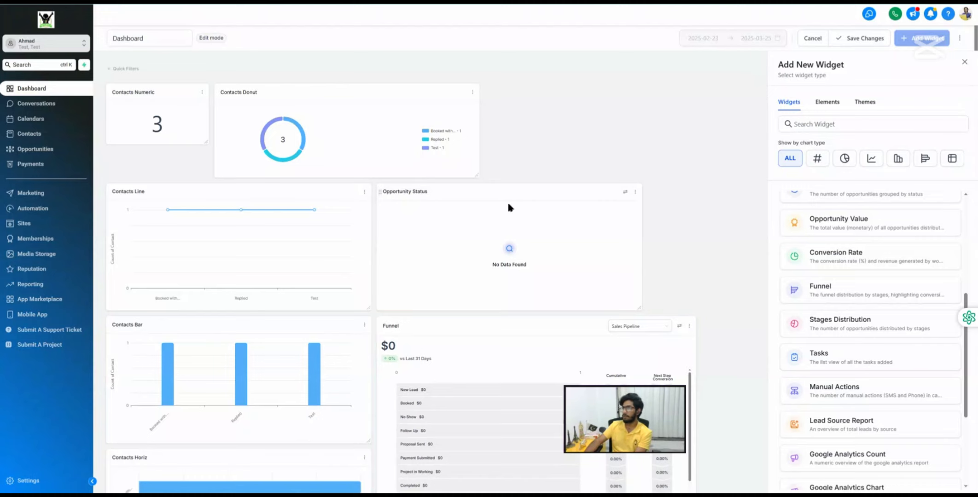
scroll(510, 207, down, 7)
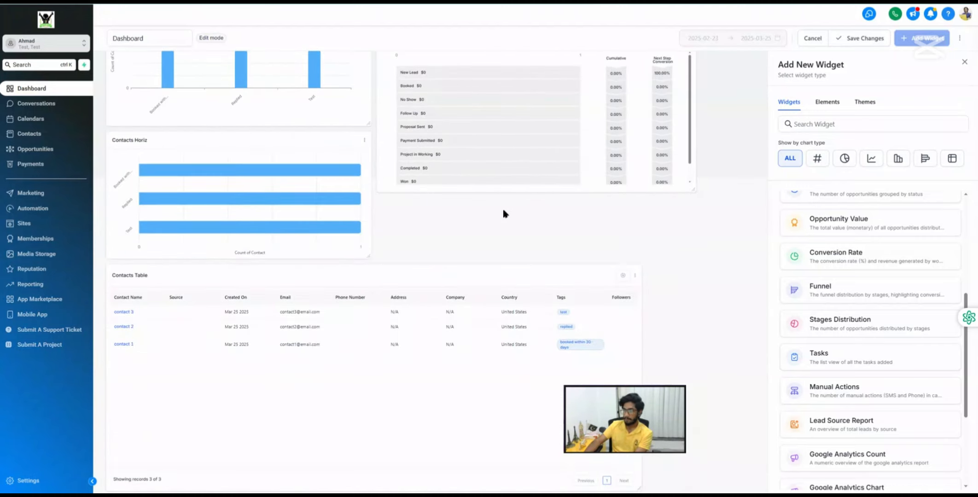
scroll(504, 213, up, 7)
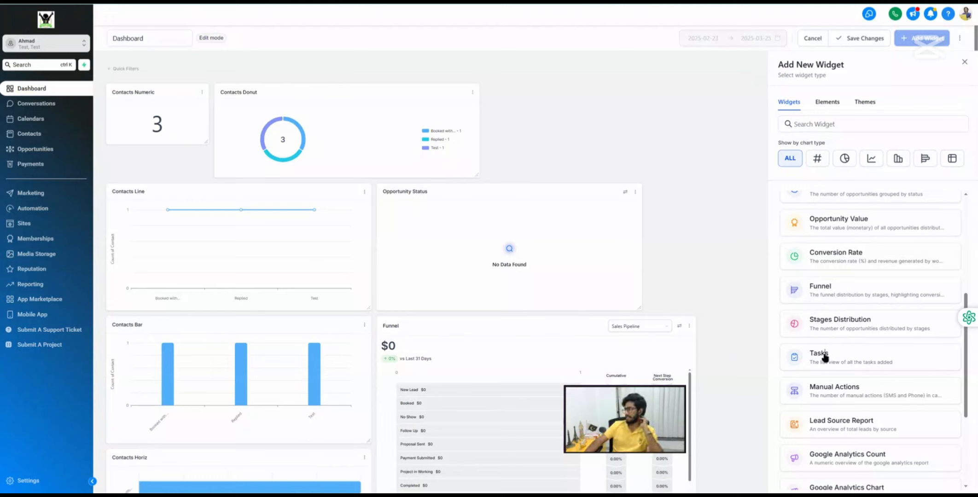
Add the Tasks and Lead Source Report widgets from the General category to the dashboard.
scroll(563, 236, down, 10)
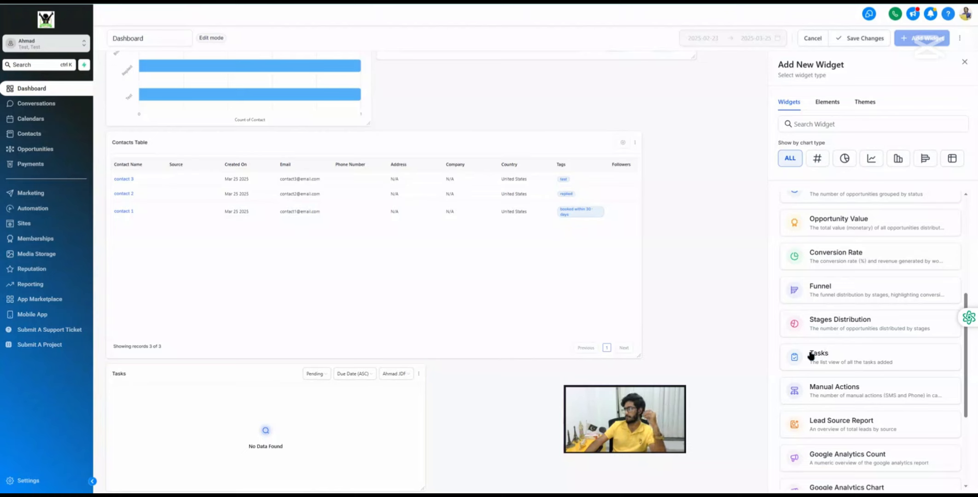
scroll(929, 343, down, 3)
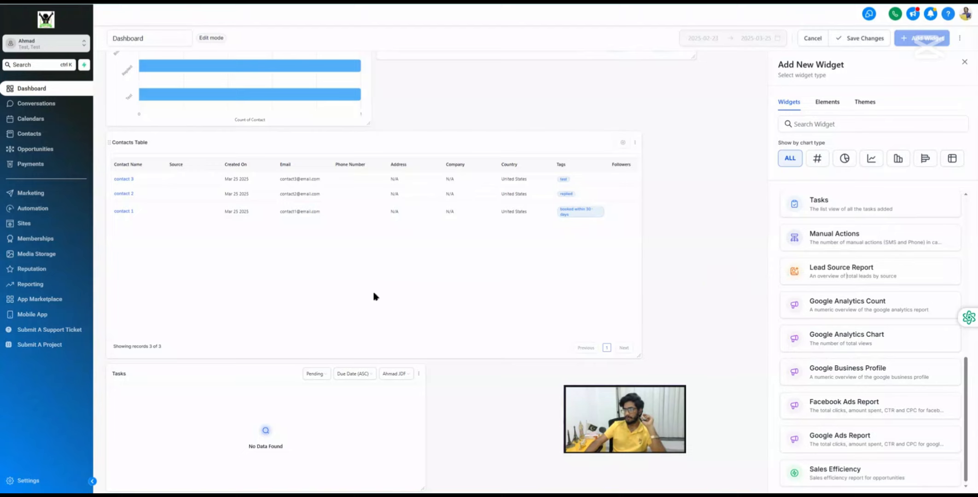
scroll(374, 293, down, 3)
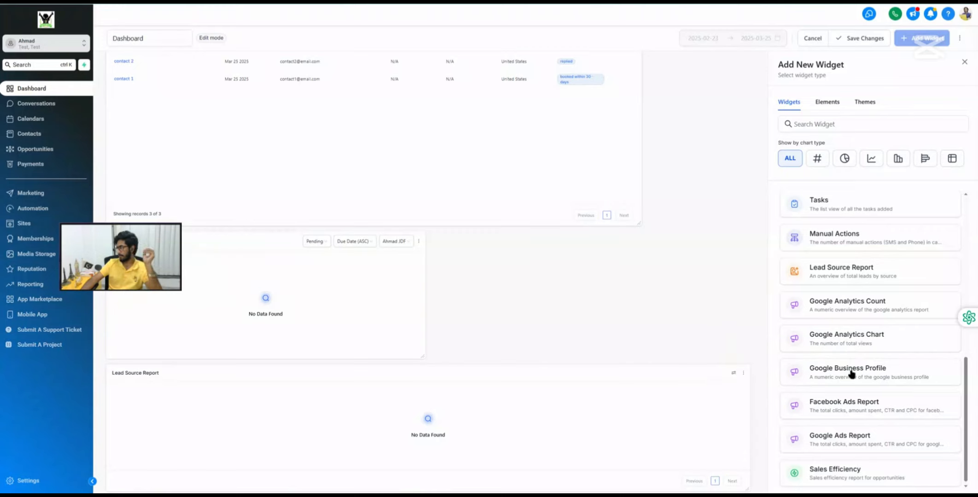
Add the Sales Efficiency widget from the General category, find it on the dashboard, and close the widget list.
scroll(851, 374, down, 1)
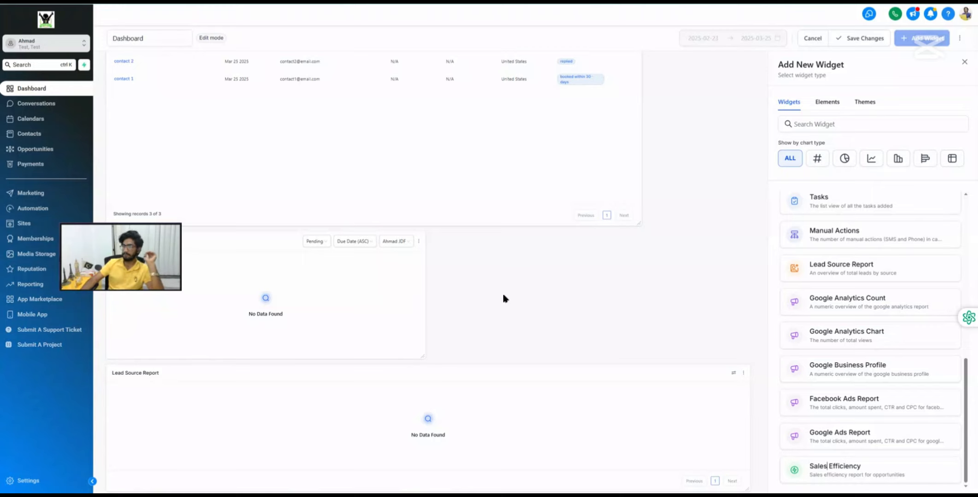
scroll(505, 299, up, 12)
scroll(505, 299, down, 5)
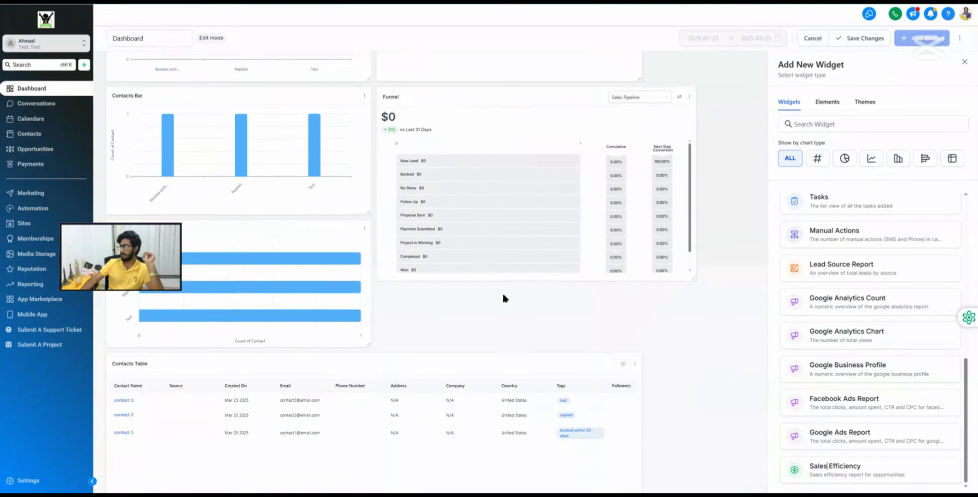
scroll(503, 299, down, 8)
scroll(504, 299, up, 12)
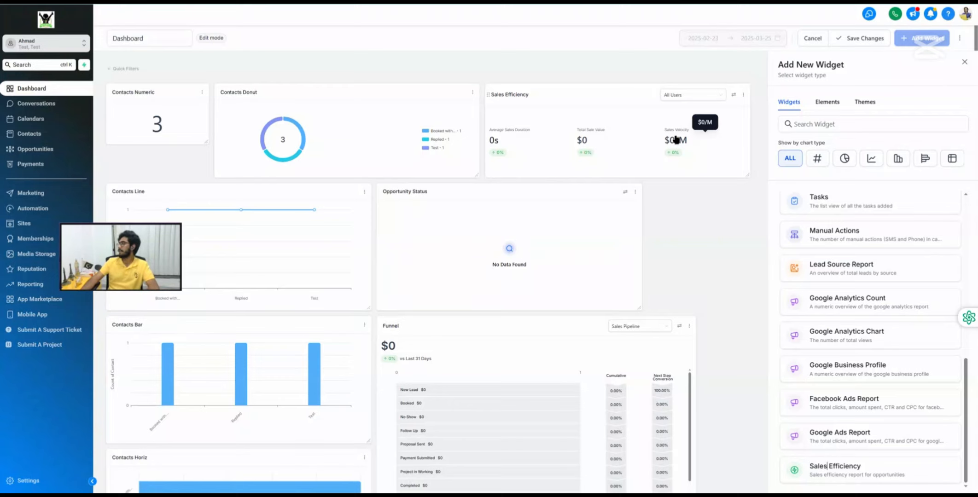
click(965, 62)
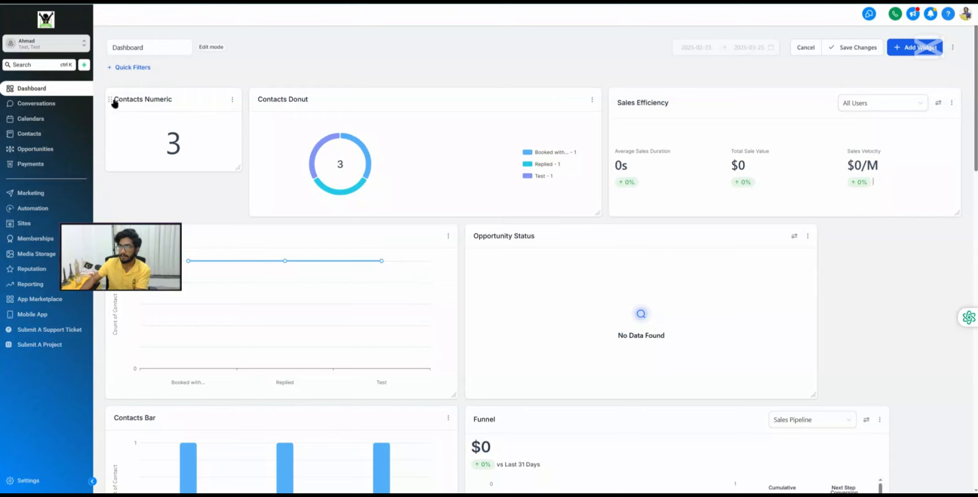
Move the Contacts Numeric widget directly above the Contacts Donut widget and try resizing it there.
drag(111, 100, 323, 94)
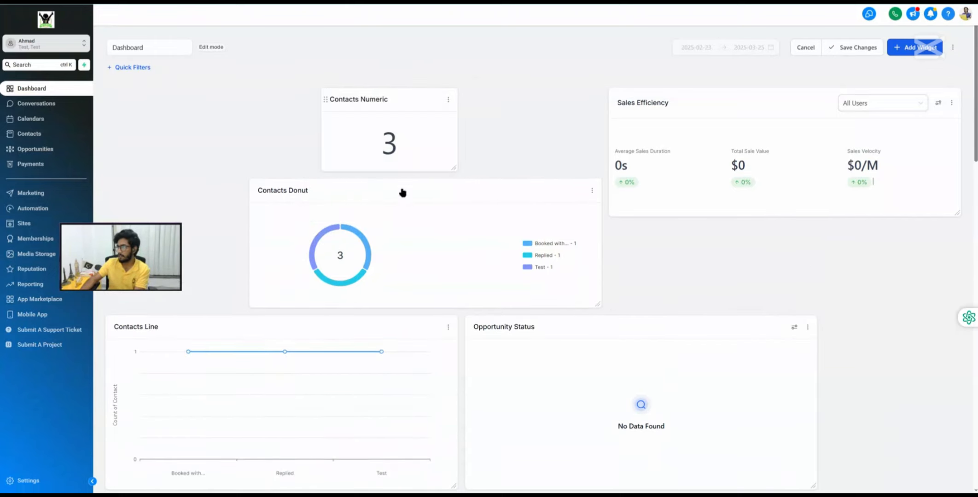
drag(454, 168, 507, 237)
drag(459, 177, 356, 150)
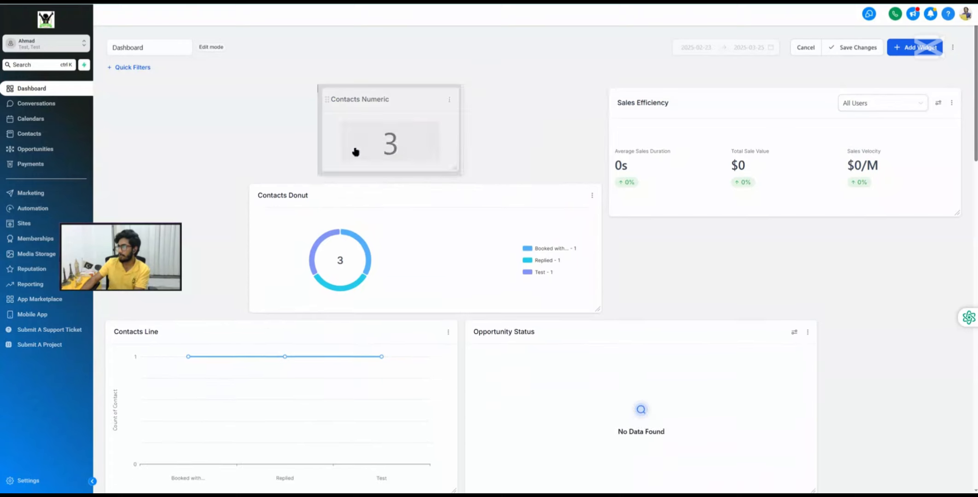
Duplicate the Contacts Numeric widget, look through the copy's theme and configuration settings, and close its editor without saving.
click(448, 100)
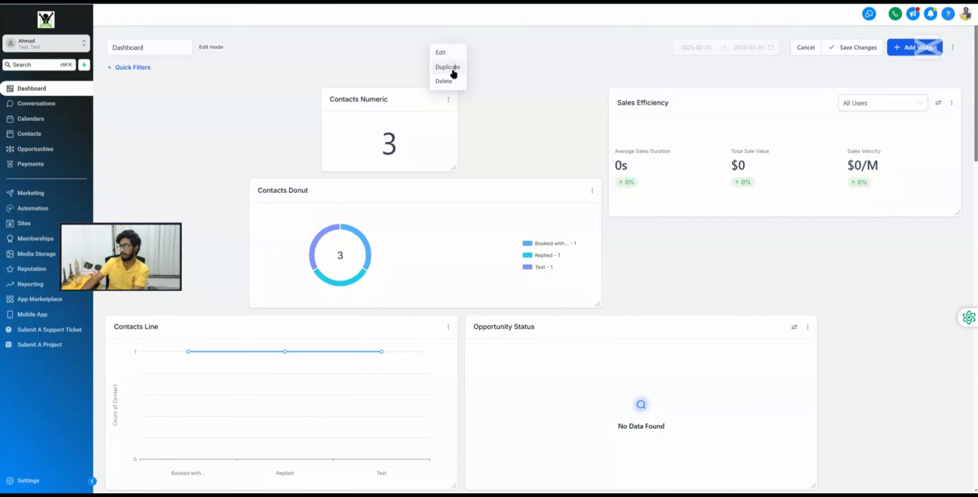
click(451, 68)
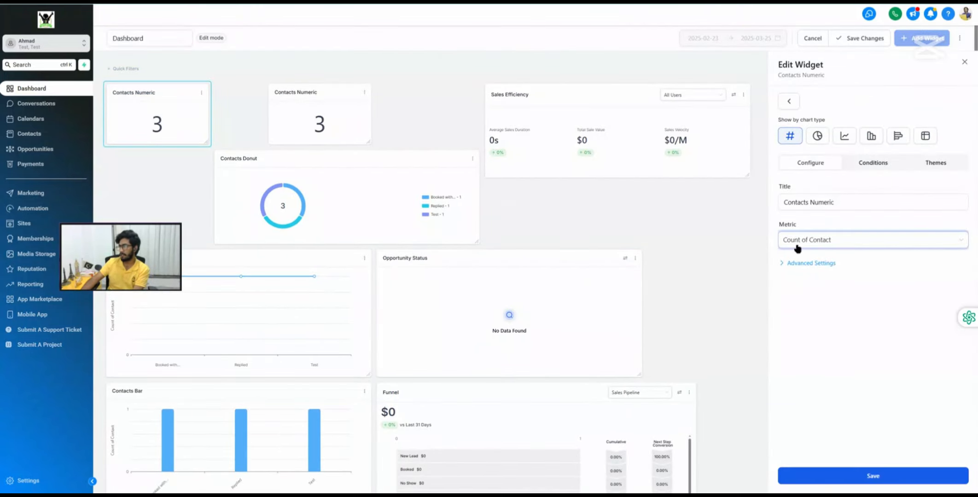
click(936, 164)
click(834, 167)
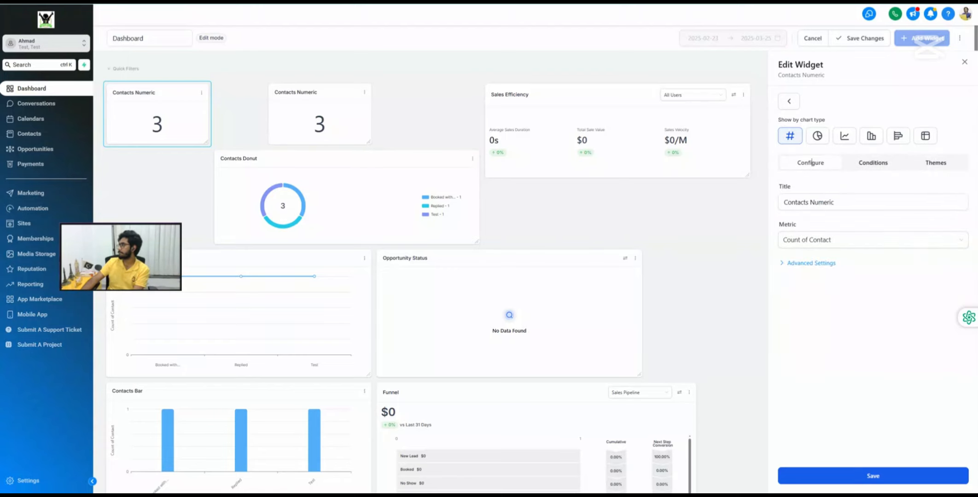
click(963, 61)
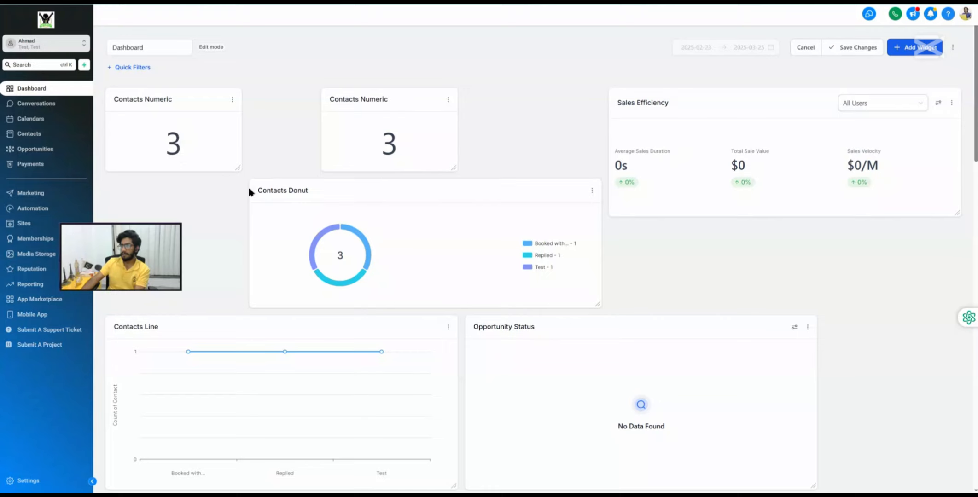
Examine the quick filter options for the Contacts data source and close them without adding a filter.
click(125, 67)
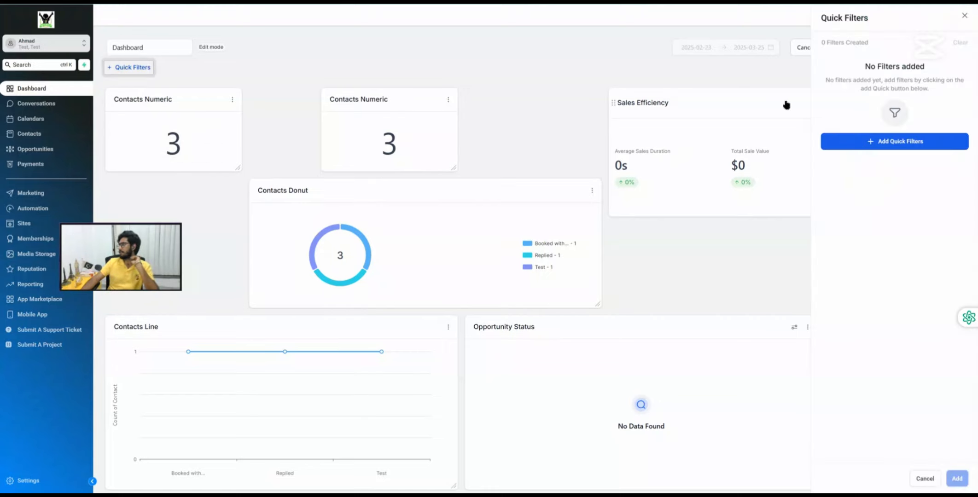
click(891, 142)
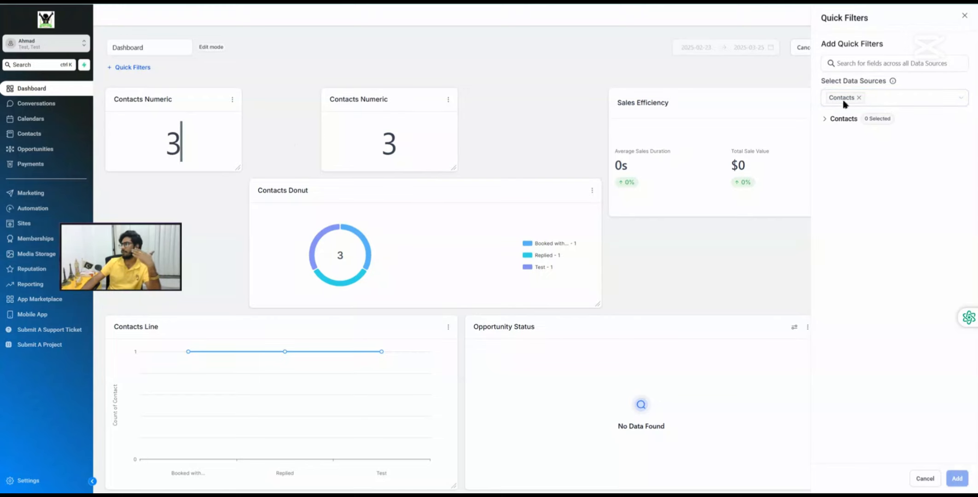
click(964, 17)
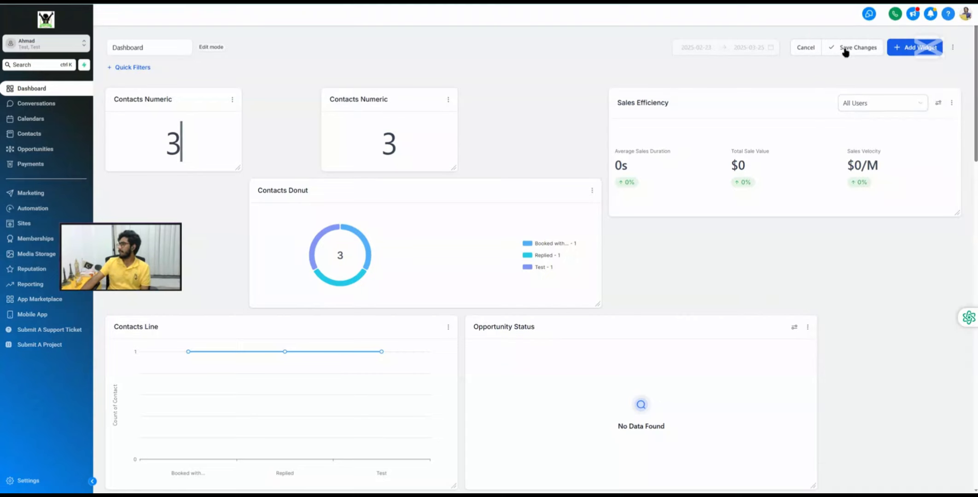
Discard the unsaved dashboard edits and briefly reopen edit mode to view the Contacts Numeric widget's options.
click(810, 49)
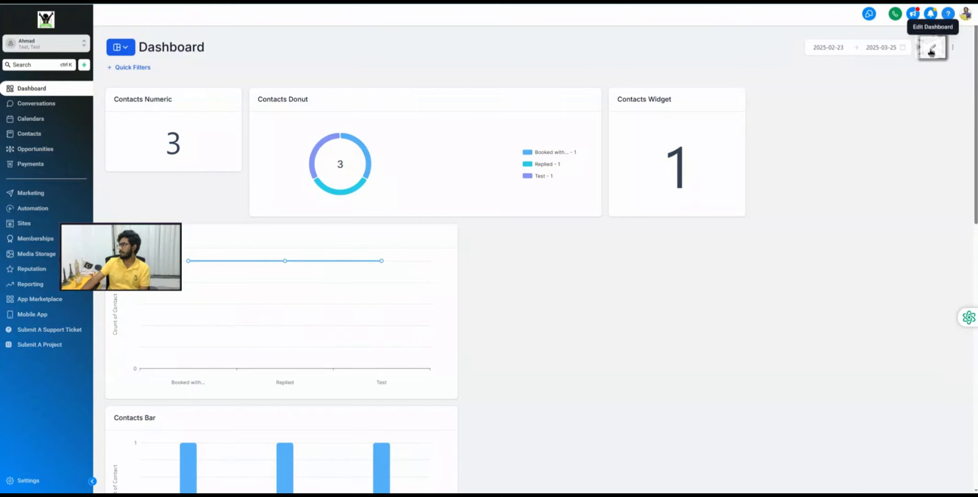
click(932, 47)
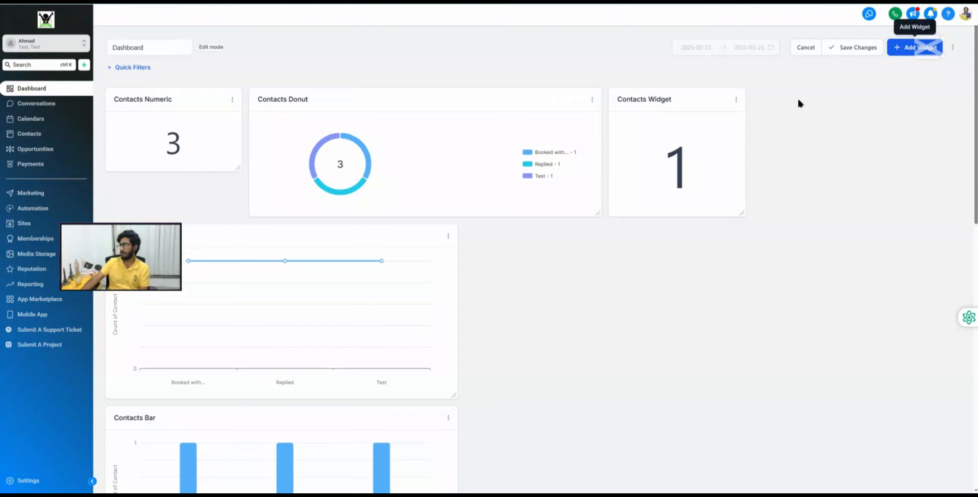
click(232, 99)
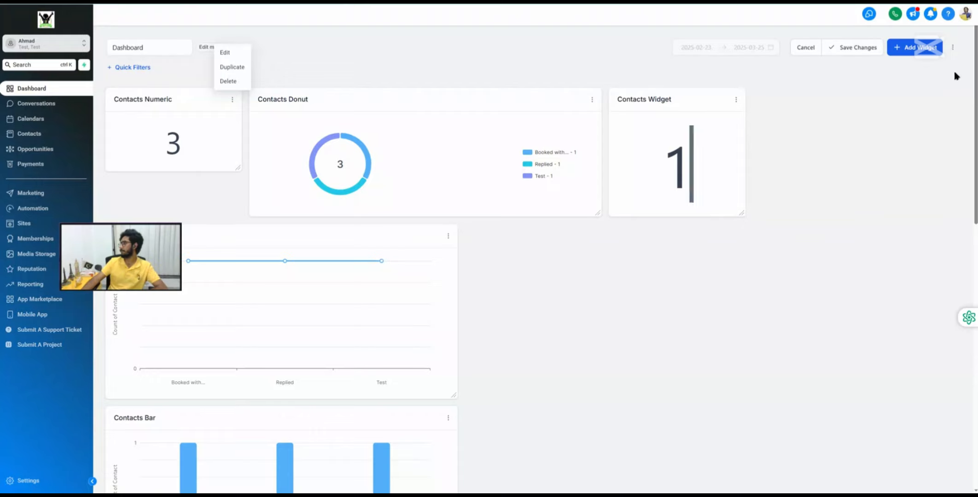
click(802, 48)
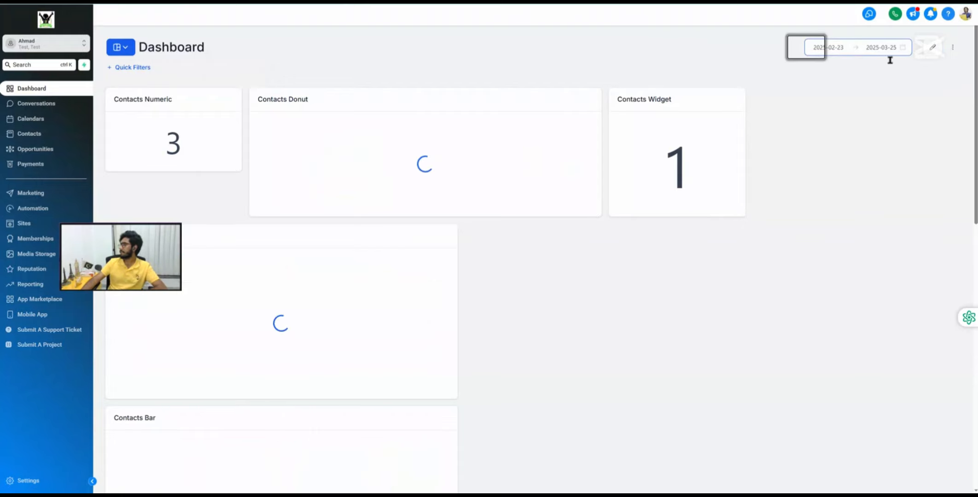
scroll(296, 191, down, 1)
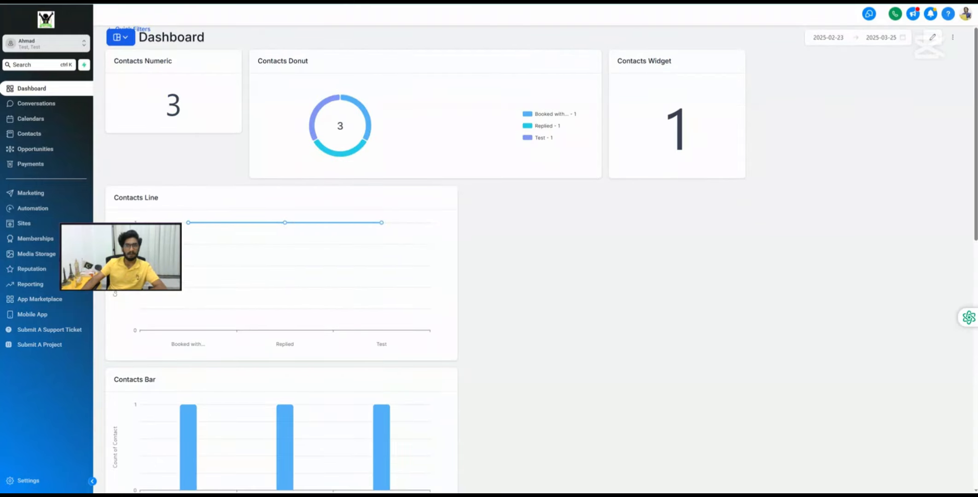